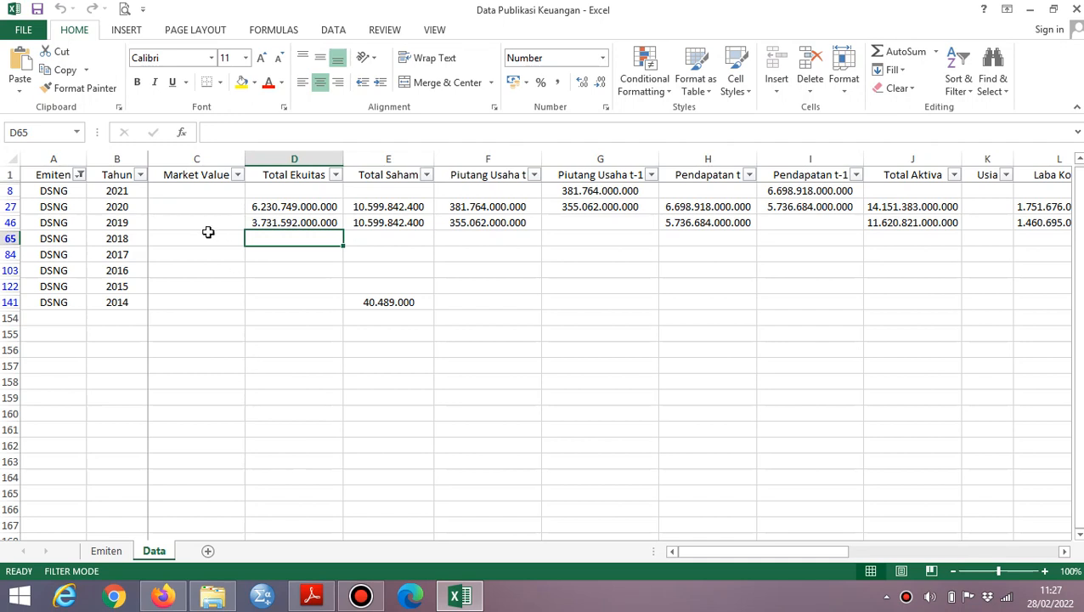
# Step: Review the Market Value, Total Ekuitas, Total Saham and Piutang Usaha t columns for the DSNG rows of 2020 and 2019
pyautogui.click(207, 233)
pyautogui.click(298, 218)
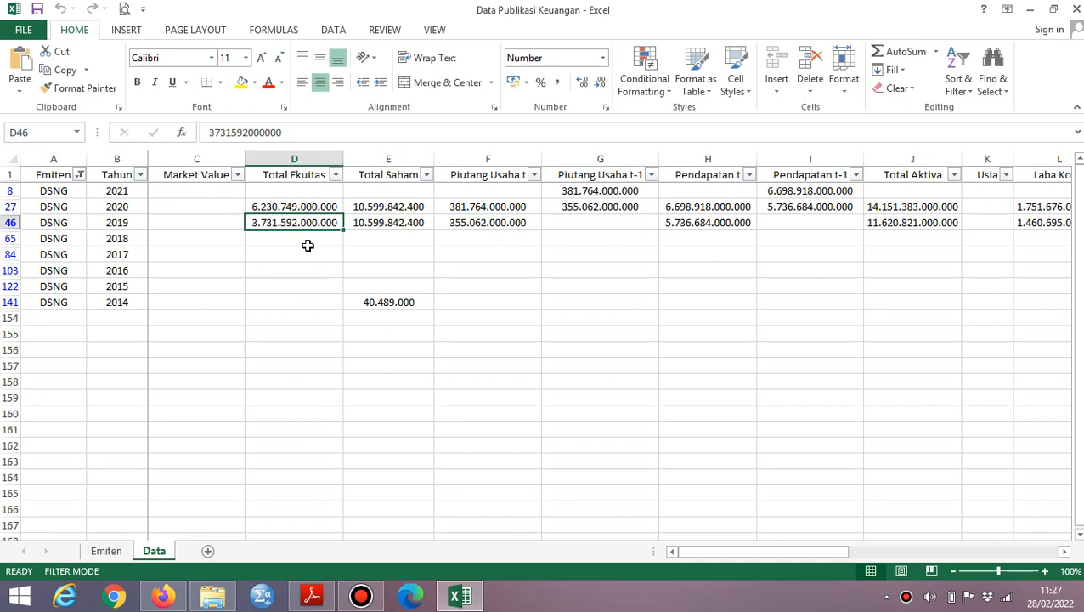
pyautogui.press('Left')
pyautogui.hotkey('ctrl', 'Up')
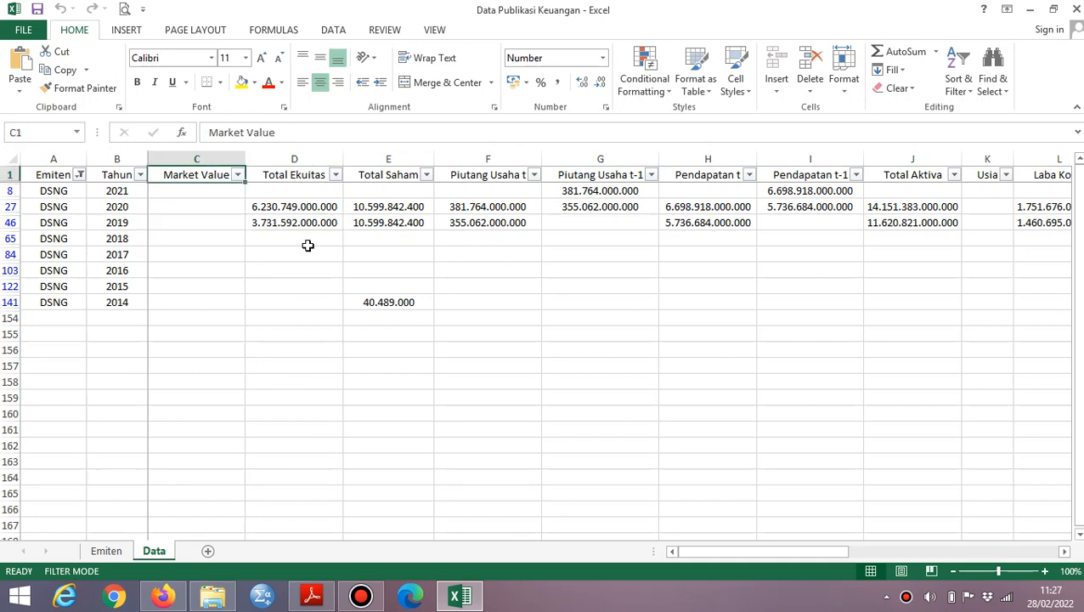
pyautogui.press('Down')
pyautogui.press('Down')
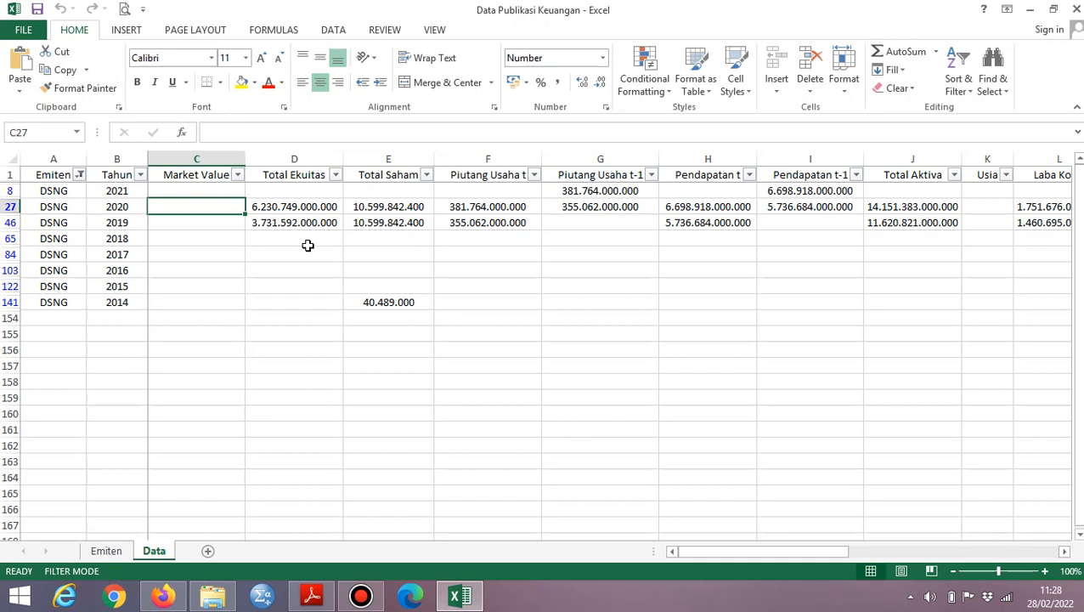
pyautogui.press('Right')
pyautogui.press('Up')
pyautogui.press('Up')
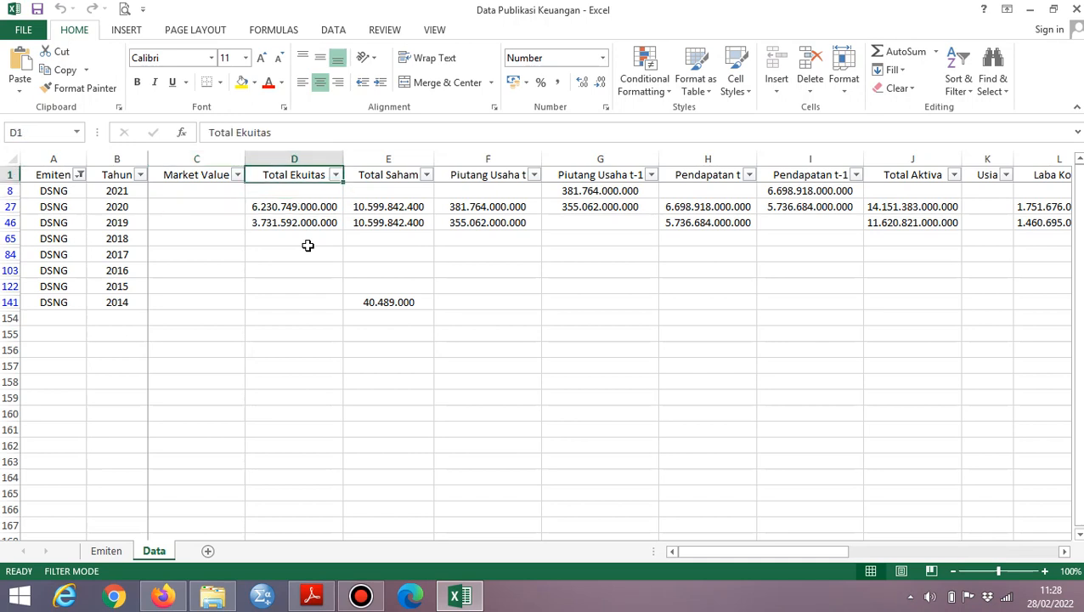
pyautogui.hotkey('shift', 'Right')
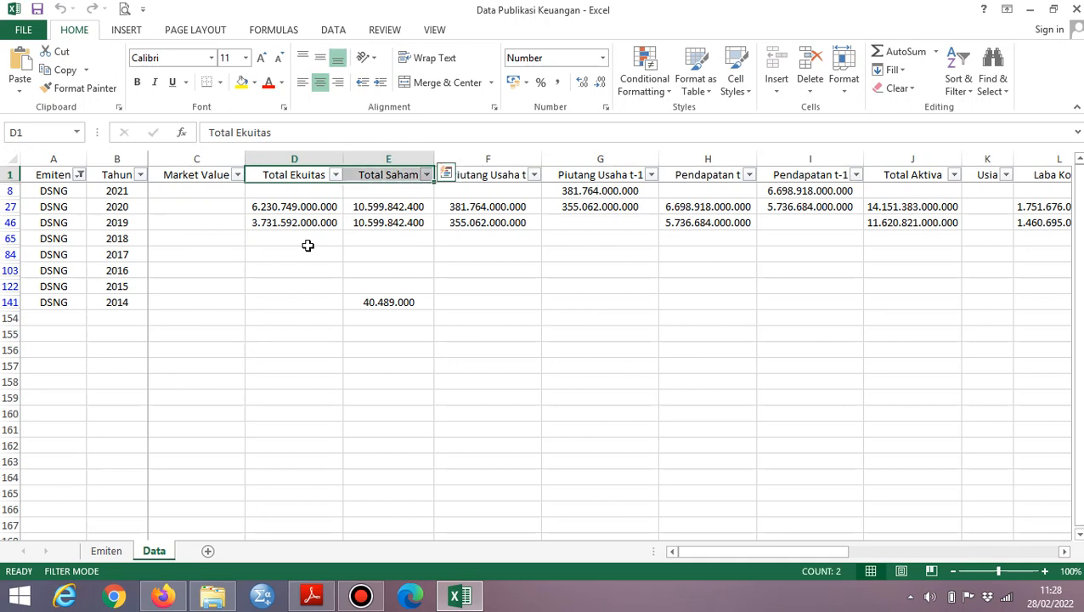
pyautogui.press('Down')
pyautogui.press('Down')
pyautogui.press('Right')
pyautogui.press('Right')
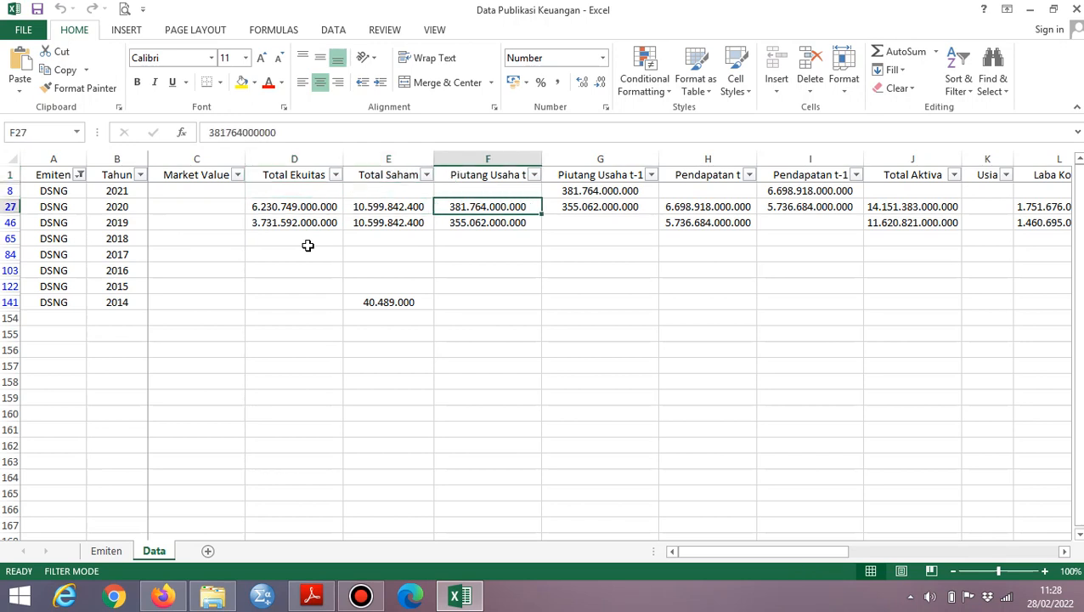
pyautogui.press('Down')
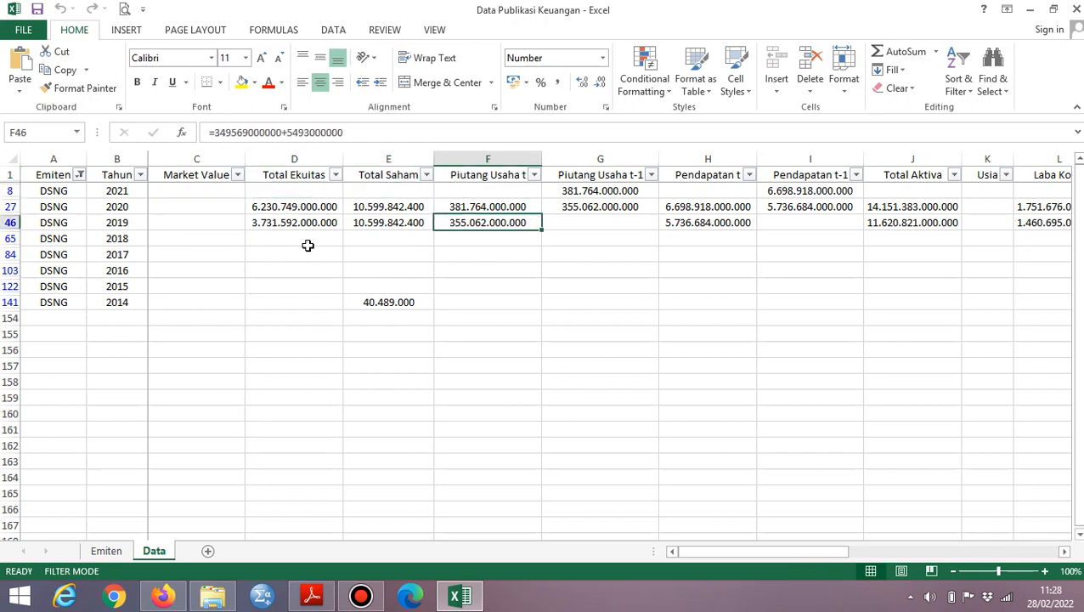
pyautogui.press('Up')
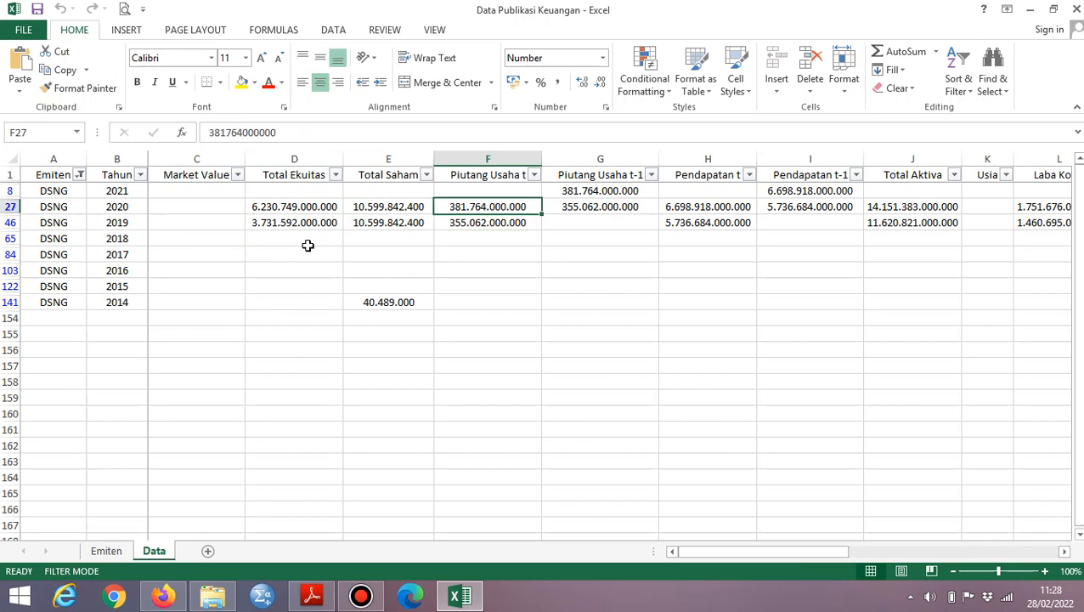
# Step: Review the column headings of the DSNG data from Total Saham across to Beban Pajak
pyautogui.press('Right')
pyautogui.press('Right')
pyautogui.press('Right')
pyautogui.press('Left')
pyautogui.press('Left')
pyautogui.press('Left')
pyautogui.press('Left')
pyautogui.hotkey('ctrl', 'Up')
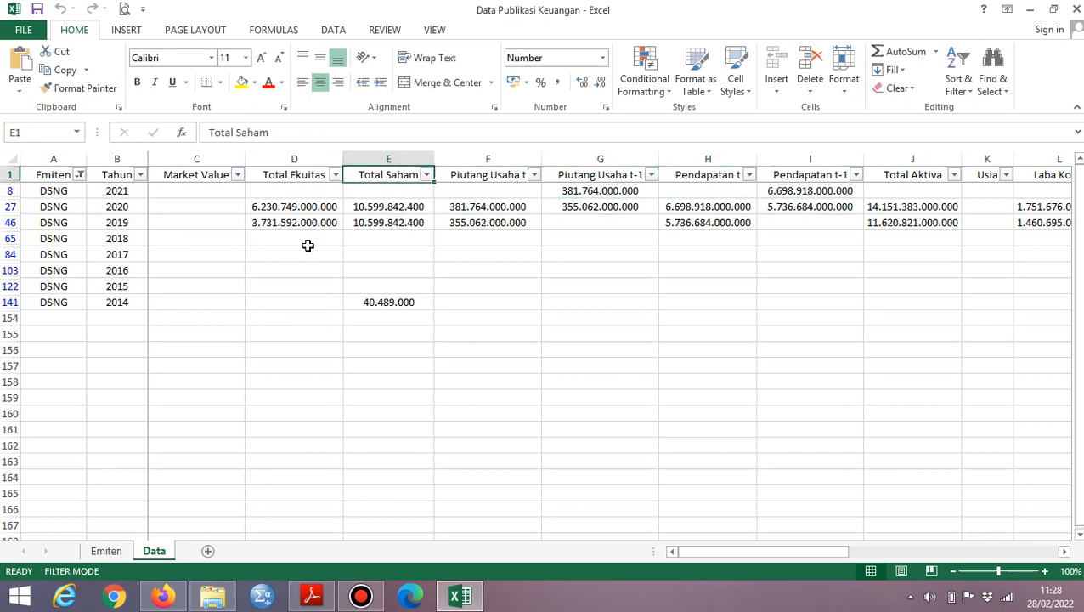
pyautogui.press('Right')
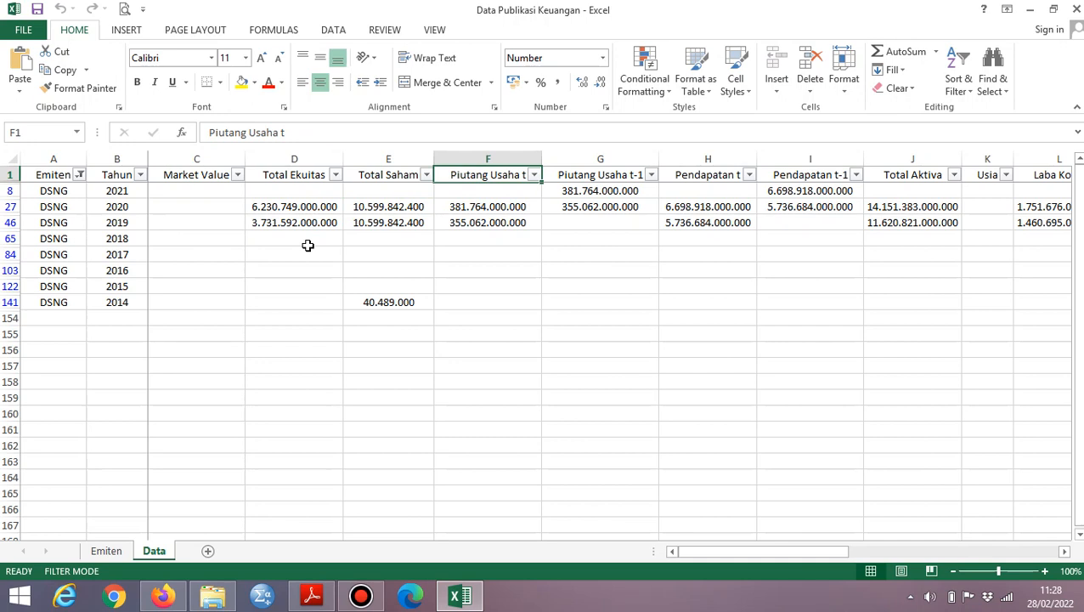
pyautogui.press('Right')
pyautogui.press('Right')
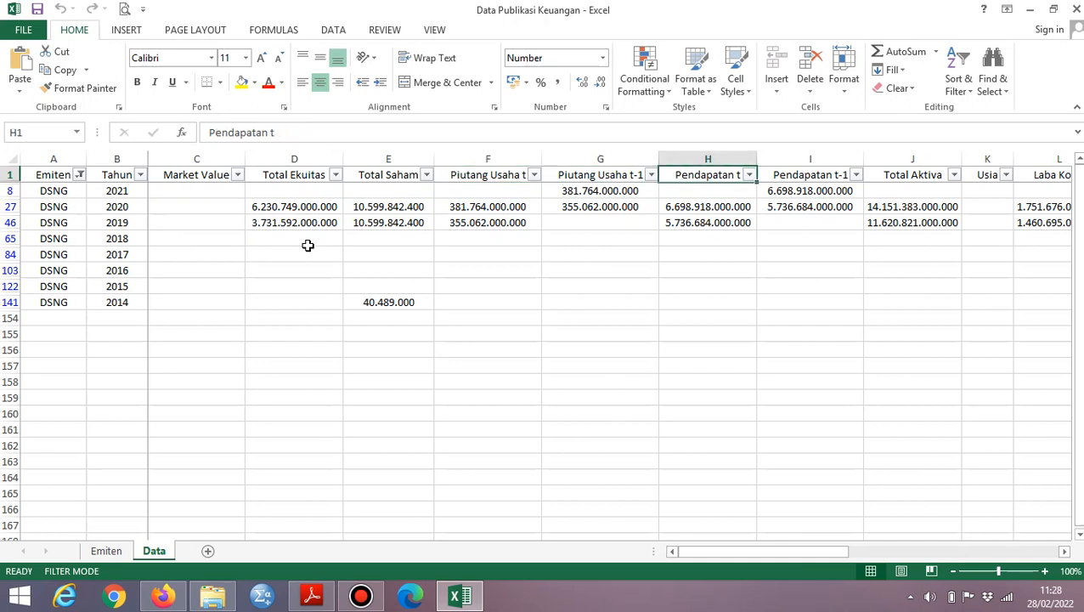
pyautogui.press('Right')
pyautogui.press('Right')
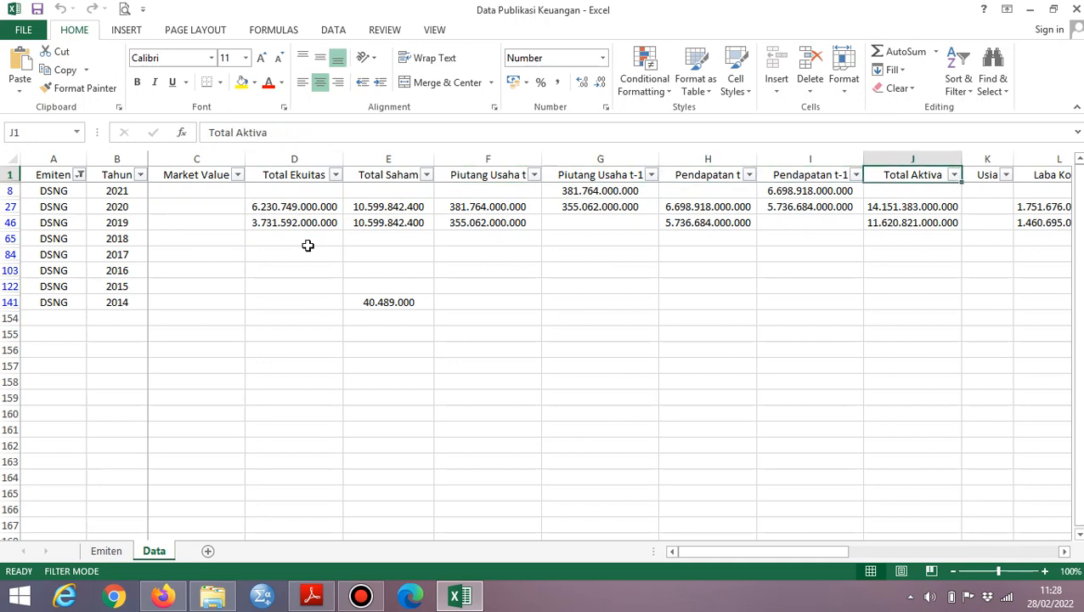
pyautogui.press('Right')
pyautogui.press('Right')
pyautogui.press('Right')
pyautogui.press('Right')
pyautogui.press('Right')
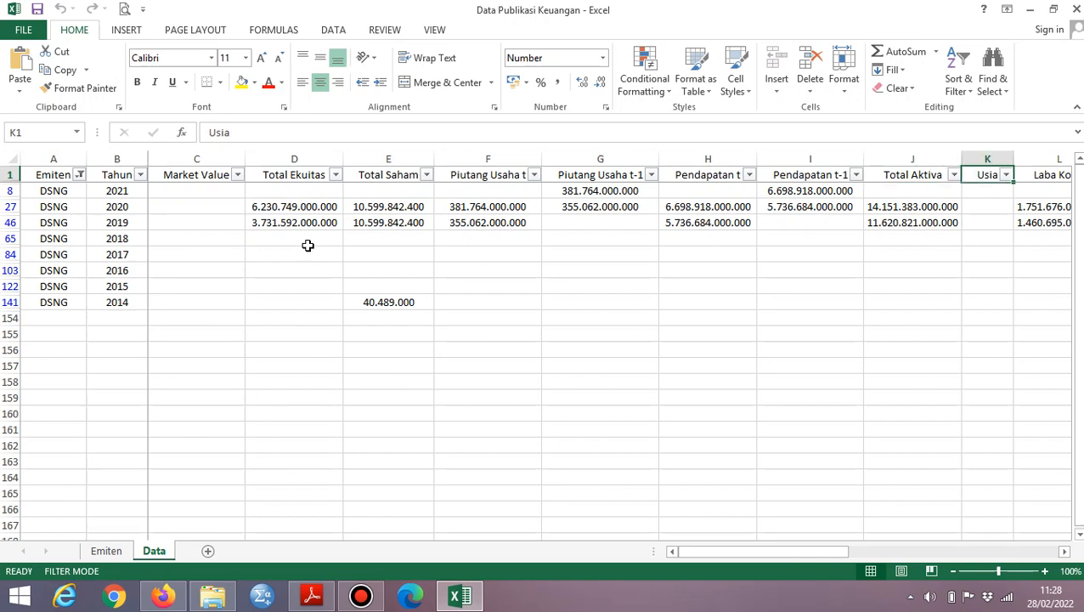
# Step: Examine the DSNG 2020 figures from Beban Pajak through Direktur Wanita, Total Utang and Utang Lancar to the last columns
pyautogui.press('Down')
pyautogui.press('Left')
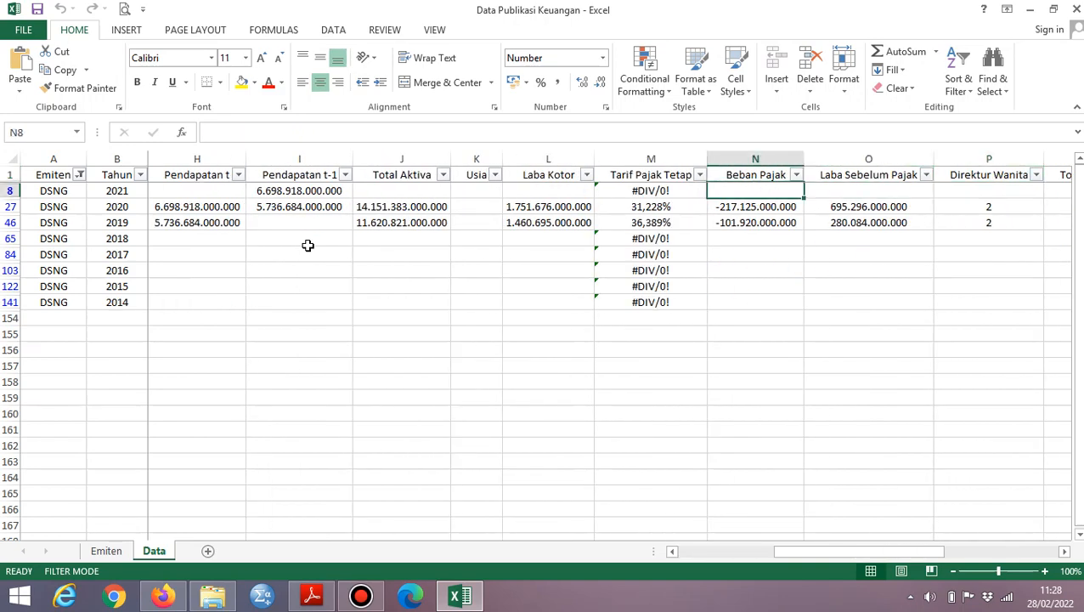
pyautogui.press('Up')
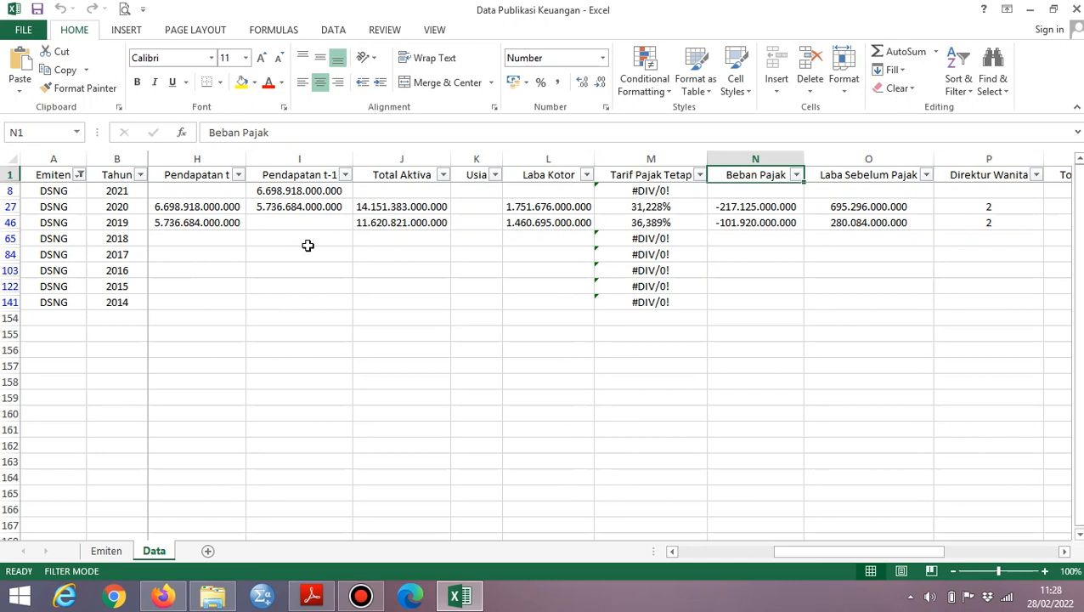
pyautogui.press('Right')
pyautogui.press('Left')
pyautogui.press('Down')
pyautogui.press('Down')
pyautogui.press('Right')
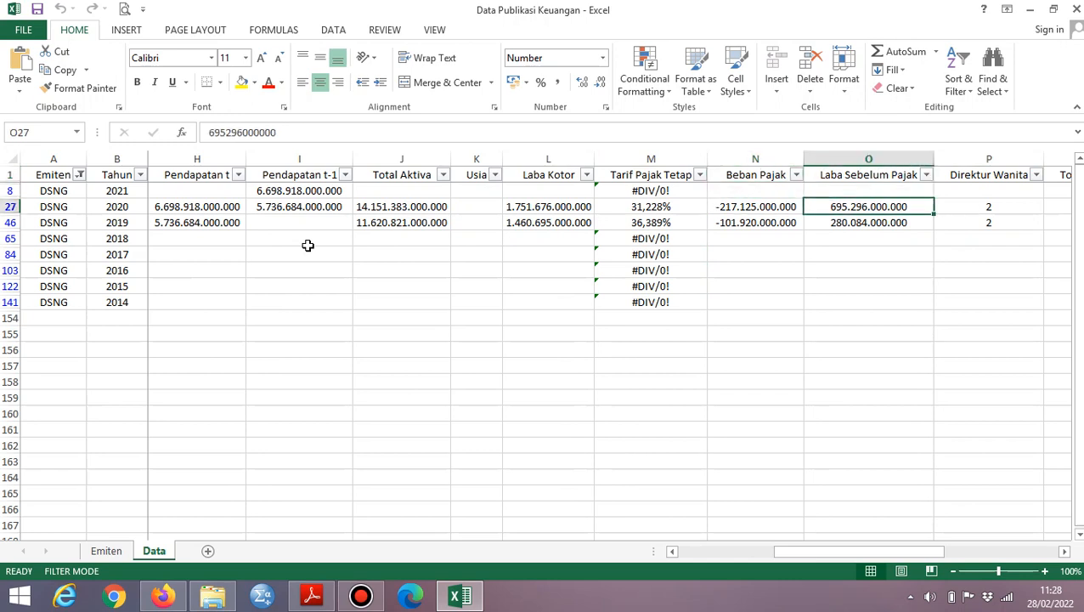
pyautogui.press('Right')
pyautogui.press('Right')
pyautogui.press('Right')
pyautogui.press('Left')
pyautogui.press('Left')
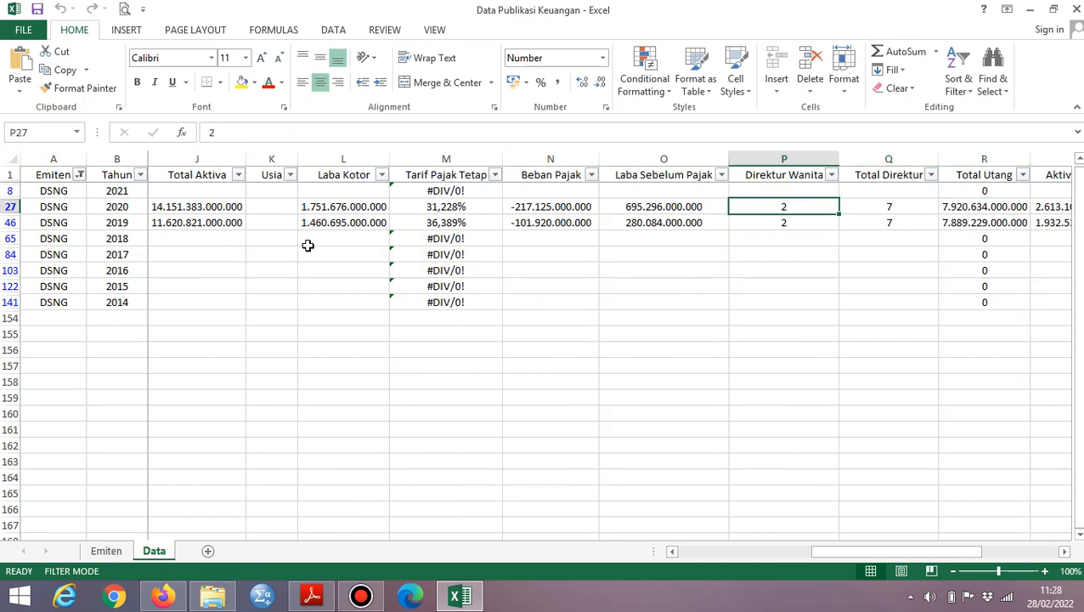
pyautogui.press('Right')
pyautogui.press('Right')
pyautogui.press('Right')
pyautogui.press('Right')
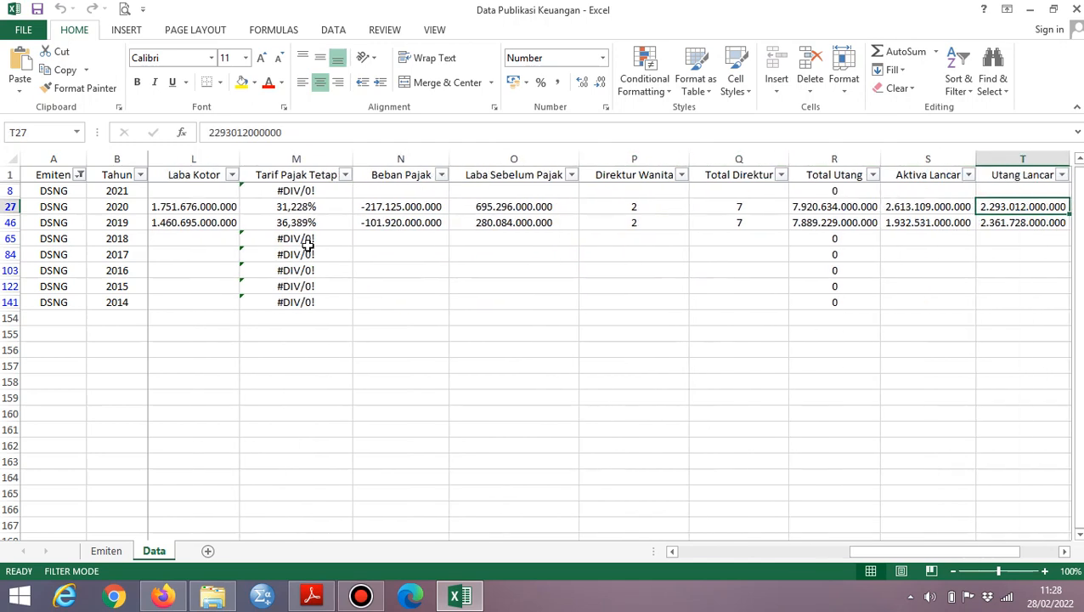
pyautogui.press('Left')
pyautogui.press('Left')
pyautogui.press('Right')
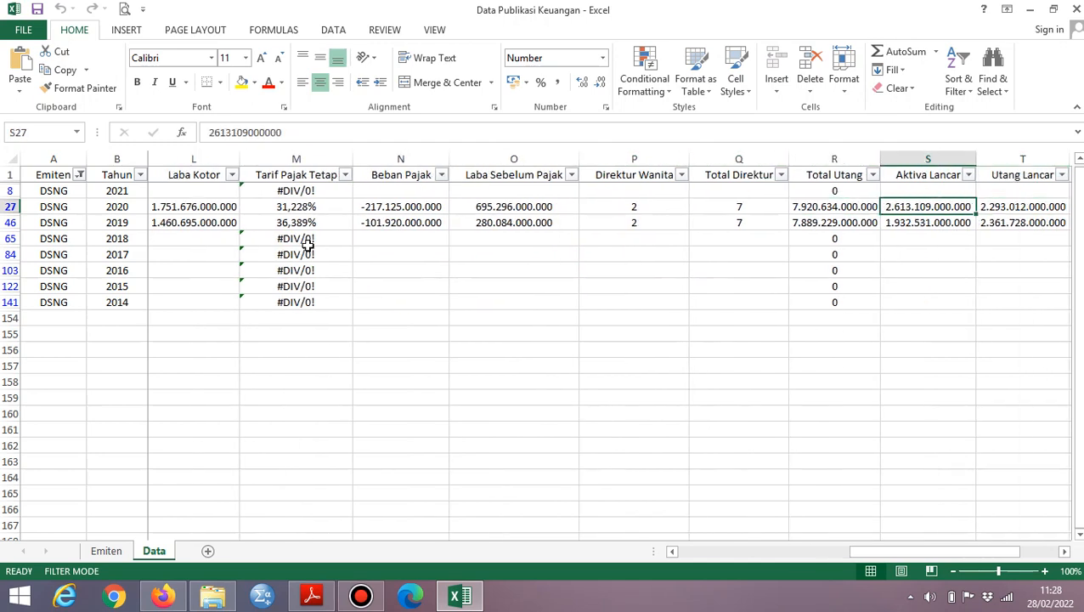
pyautogui.press('Right')
pyautogui.press('Right')
pyautogui.press('Right')
pyautogui.press('Right')
pyautogui.press('Left')
pyautogui.press('Left')
pyautogui.press('Left')
pyautogui.press('Left')
pyautogui.press('Left')
pyautogui.press('Left')
pyautogui.press('Left')
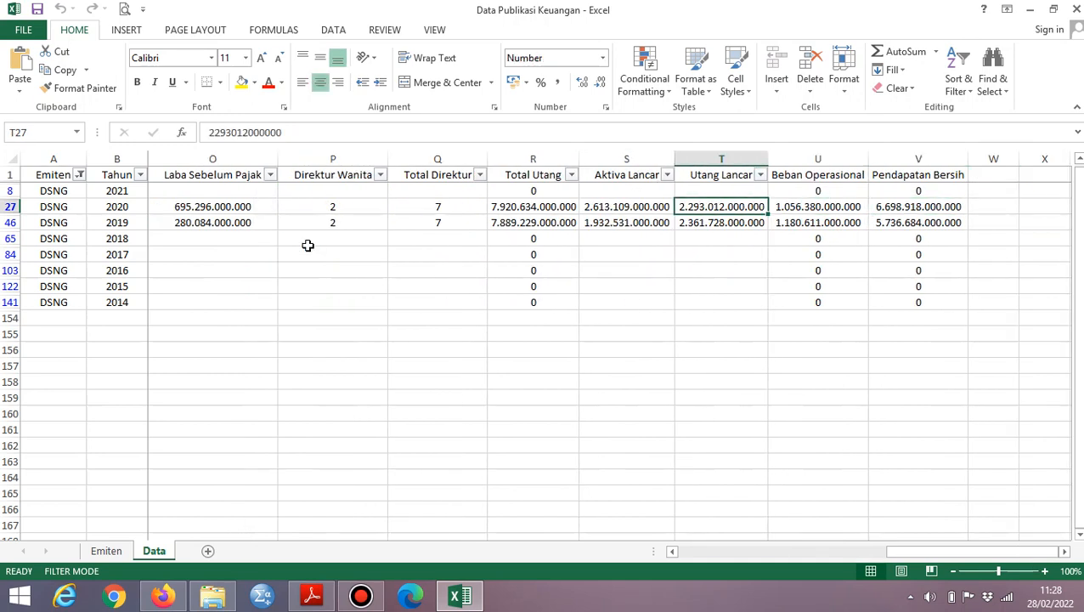
# Step: Return to the start of the DSNG data and select the empty Total Ekuitas cell for 2018
pyautogui.press('Home')
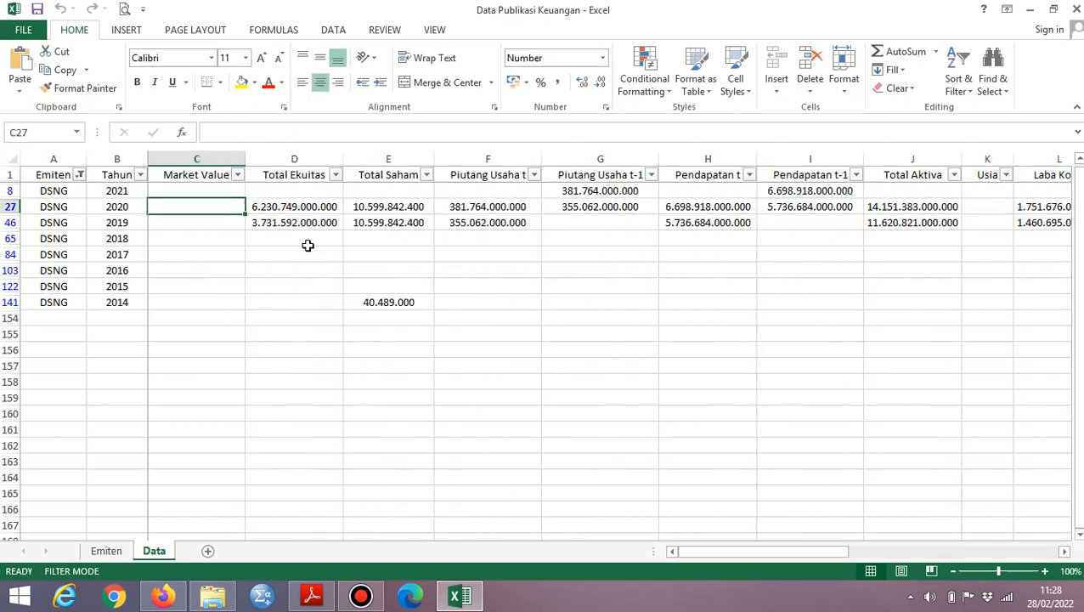
pyautogui.press('Down')
pyautogui.press('Right')
pyautogui.press('Down')
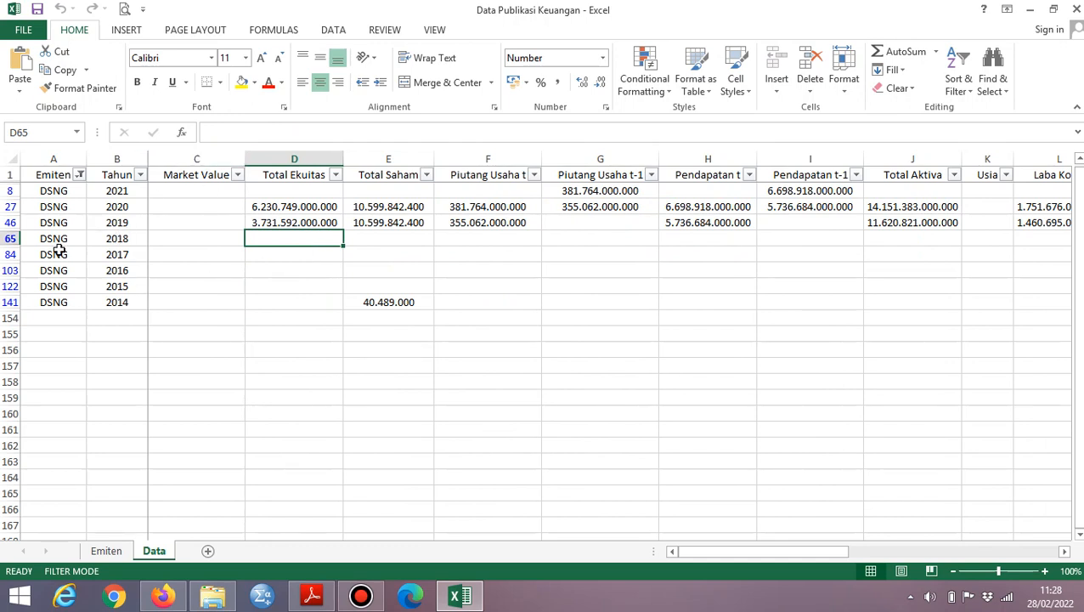
# Step: Switch to Adobe Reader and find the Total Ekuitas line in the PT DSN 31 December 2018 balance sheet, enlarged to 150%
pyautogui.click(311, 595)
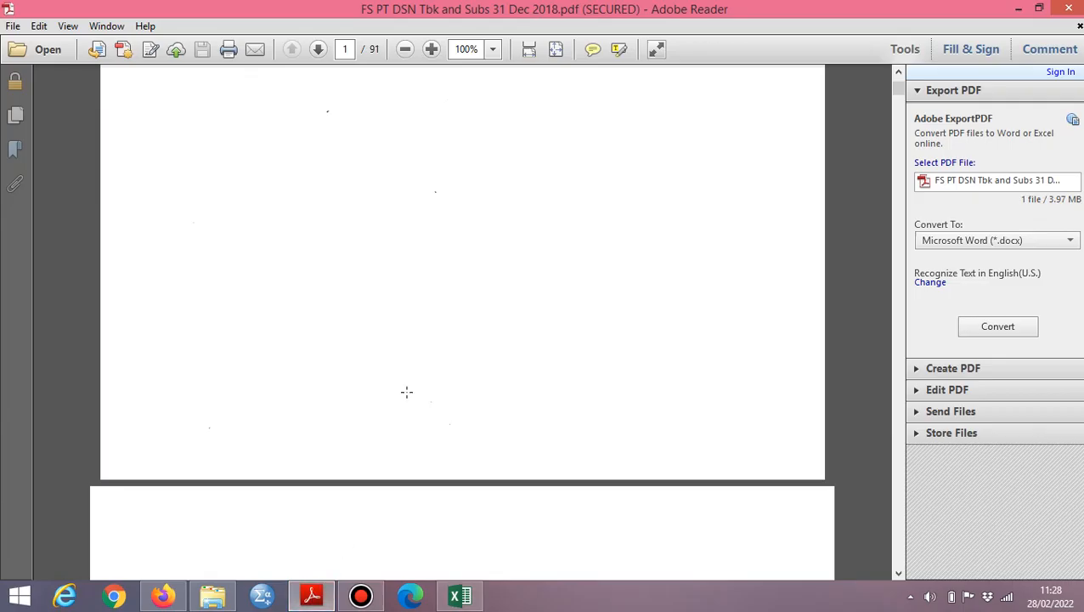
pyautogui.scroll(8, 431, 308)
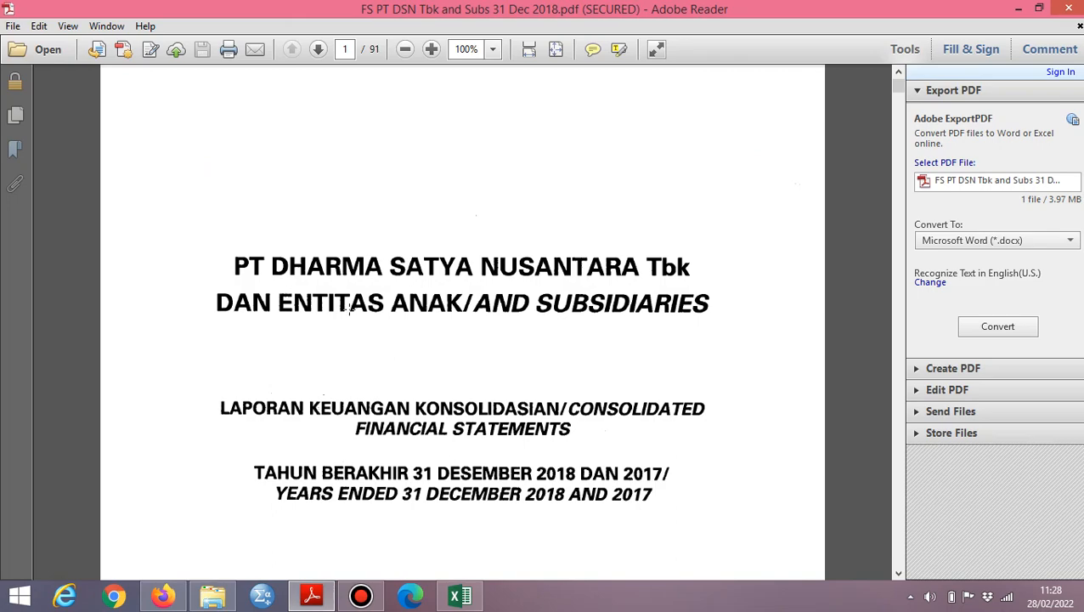
pyautogui.scroll(-15, 293, 336)
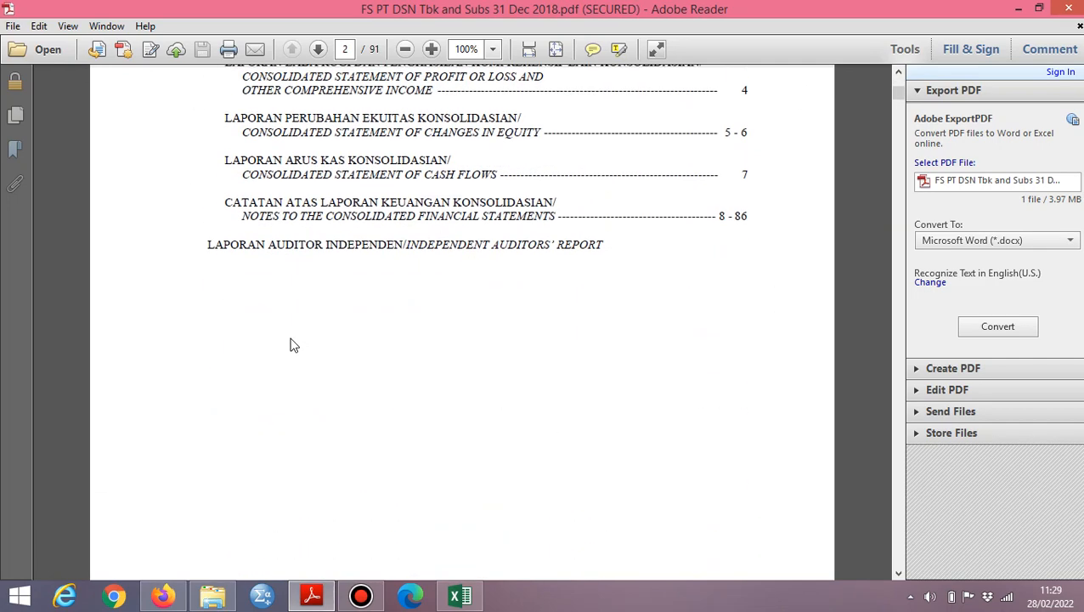
pyautogui.hotkey('alt', 'Tab')
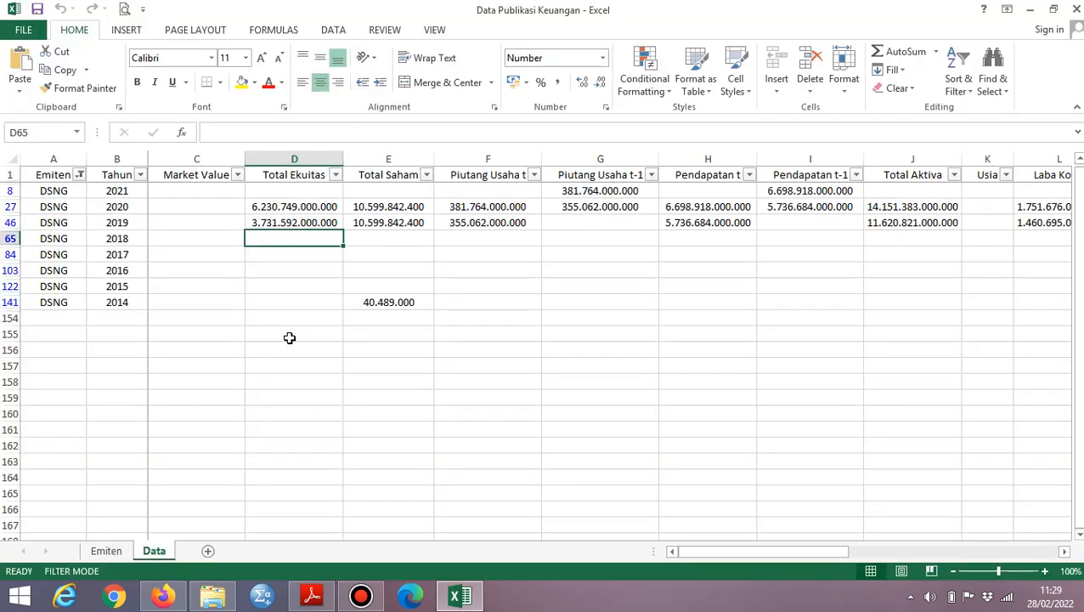
pyautogui.hotkey('alt', 'Tab')
pyautogui.scroll(-20, 291, 344)
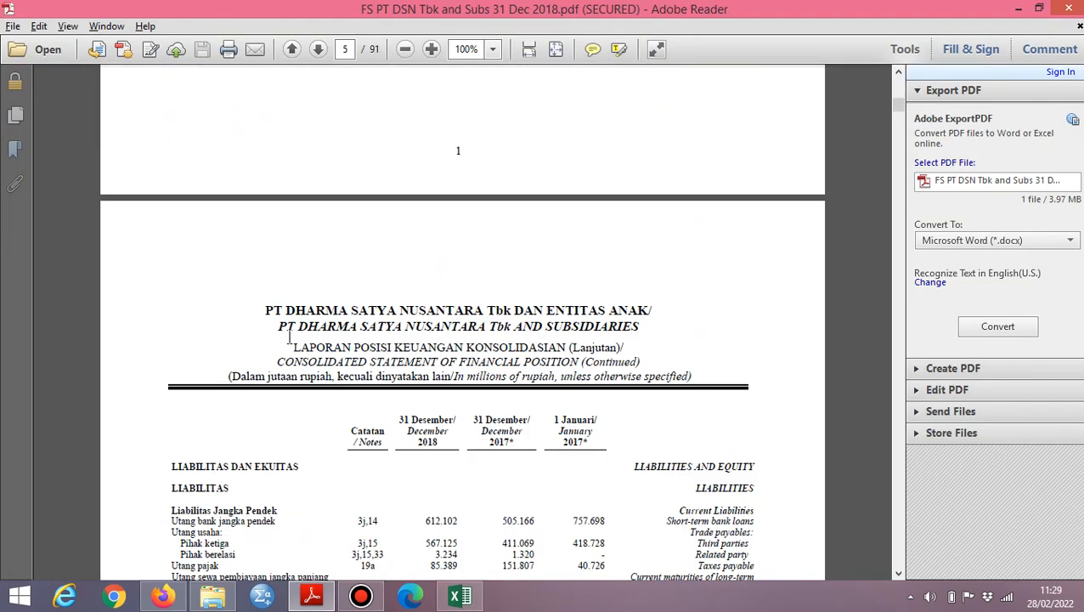
pyautogui.scroll(-15, 291, 344)
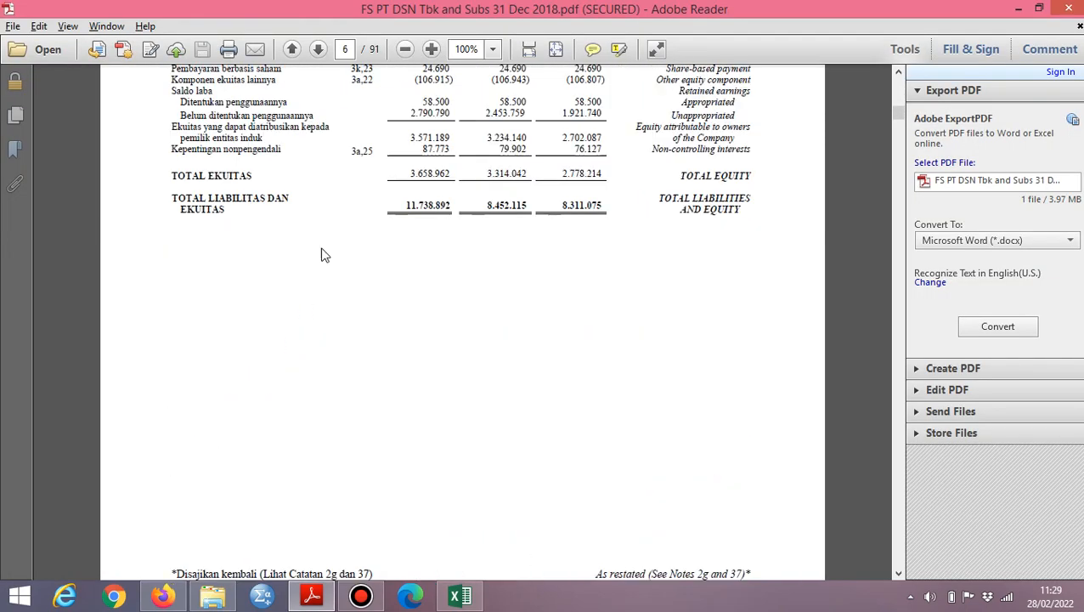
pyautogui.click(432, 50)
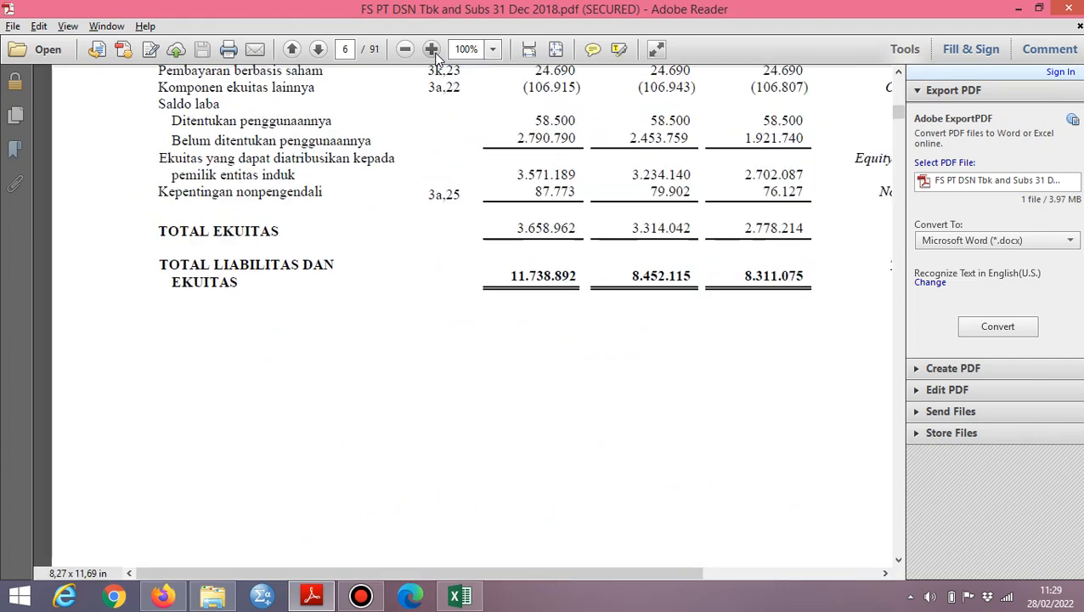
pyautogui.moveTo(518, 237); pyautogui.dragTo(581, 234)
pyautogui.hotkey('ctrl', 'c')
pyautogui.hotkey('alt', 'Tab')
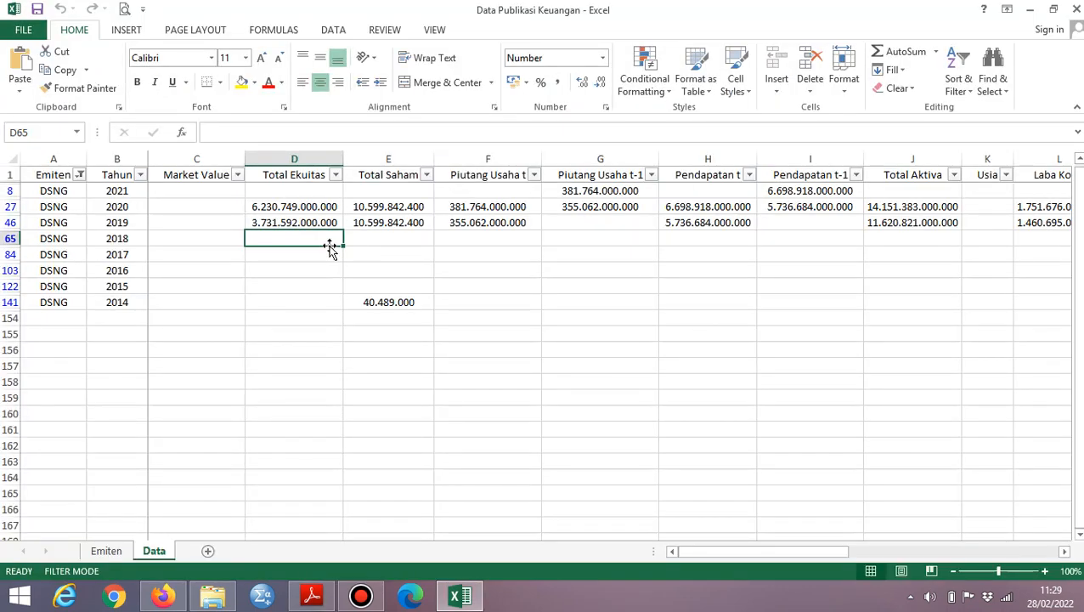
pyautogui.doubleClick(326, 240)
pyautogui.hotkey('ctrl', 'v')
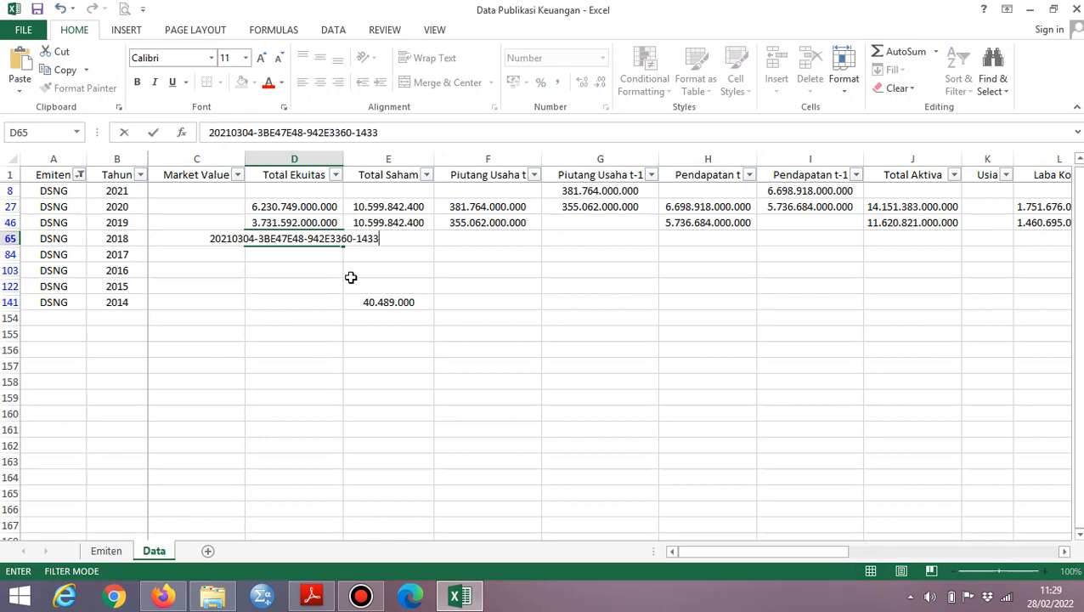
pyautogui.press('Escape')
pyautogui.hotkey('alt', 'Tab')
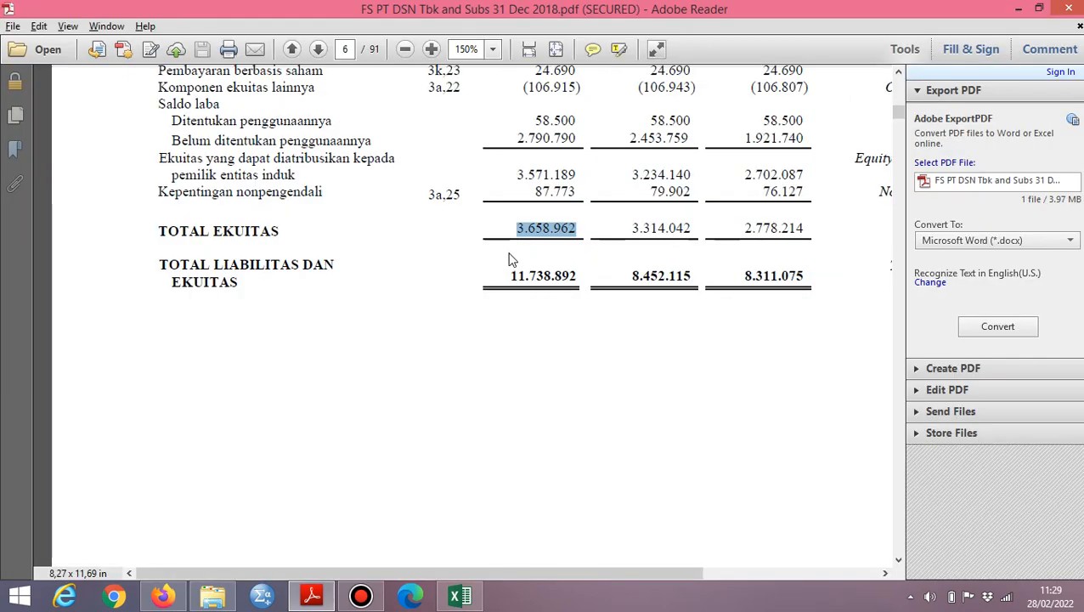
pyautogui.hotkey('alt', 'Tab')
pyautogui.write('365')
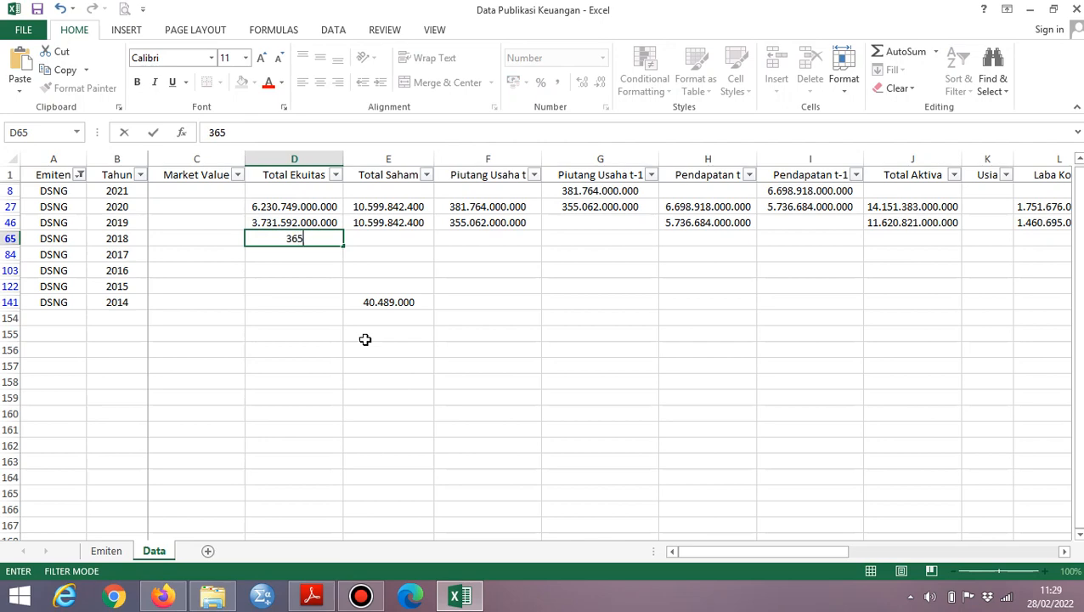
pyautogui.hotkey('alt', 'Tab')
pyautogui.hotkey('alt', 'Tab')
pyautogui.write('8962000000')
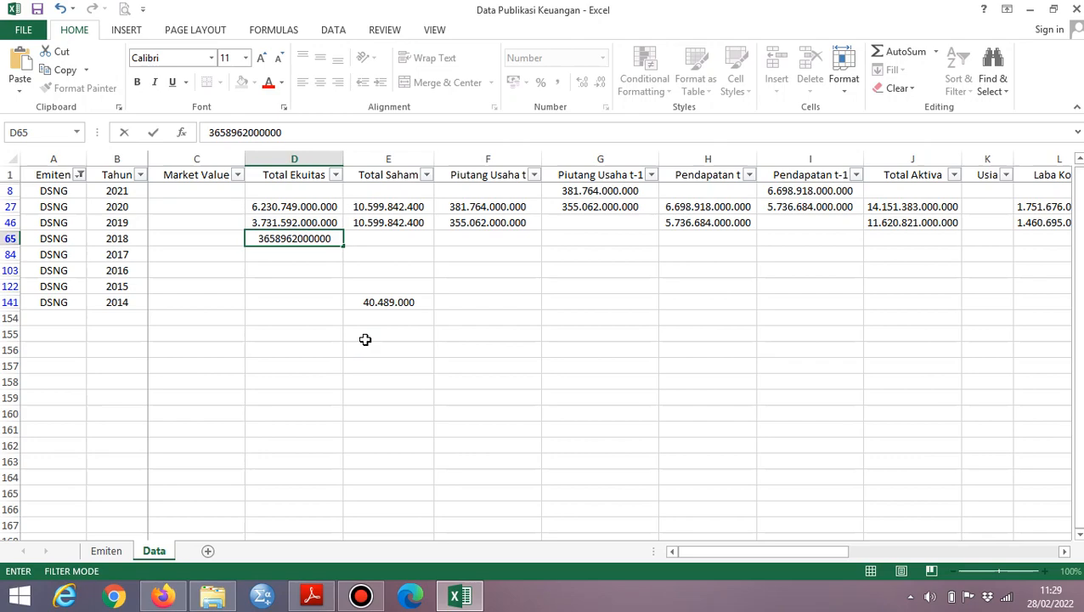
pyautogui.press('Return')
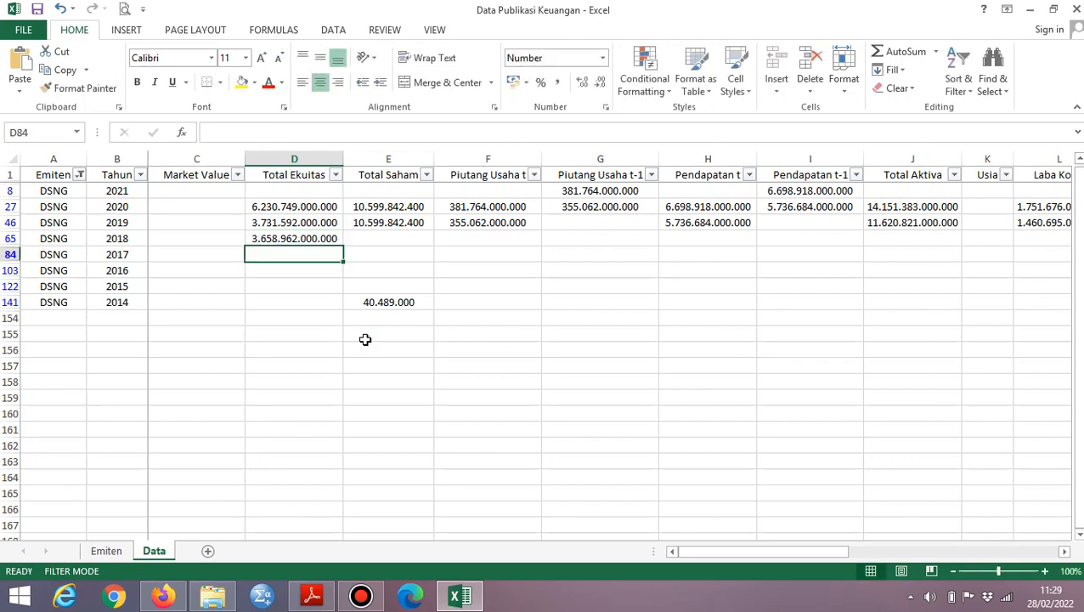
# Step: Look up the 31 December 2017 Total Ekuitas in the Adobe Reader report and enter 3314042 as DSNG's 2017 Total Ekuitas in Excel
pyautogui.hotkey('alt', 'Tab')
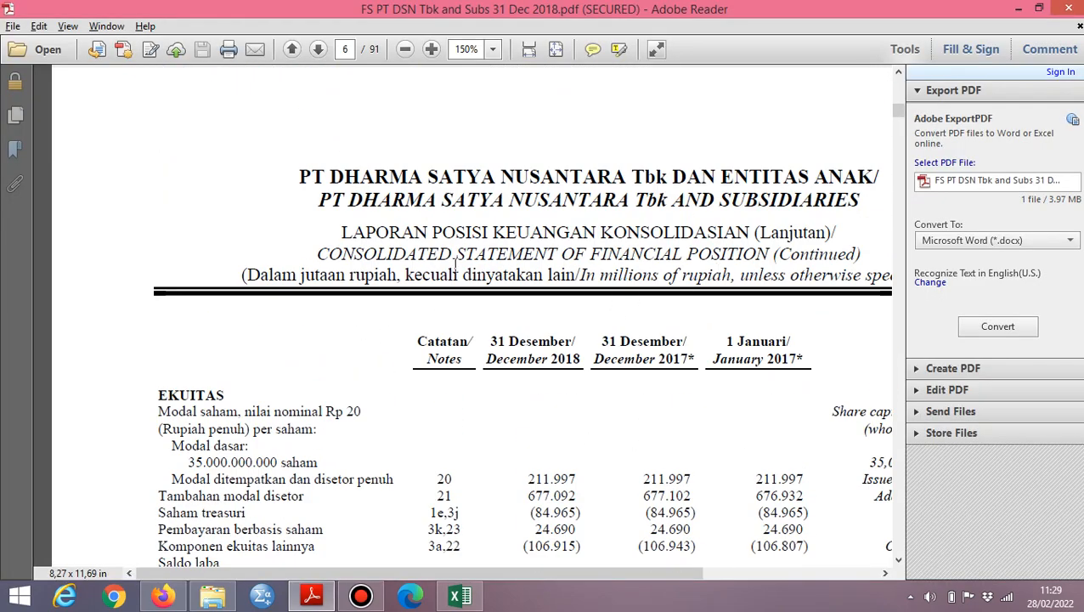
pyautogui.scroll(-11, 460, 323)
pyautogui.scroll(1, 543, 300)
pyautogui.scroll(3, 538, 299)
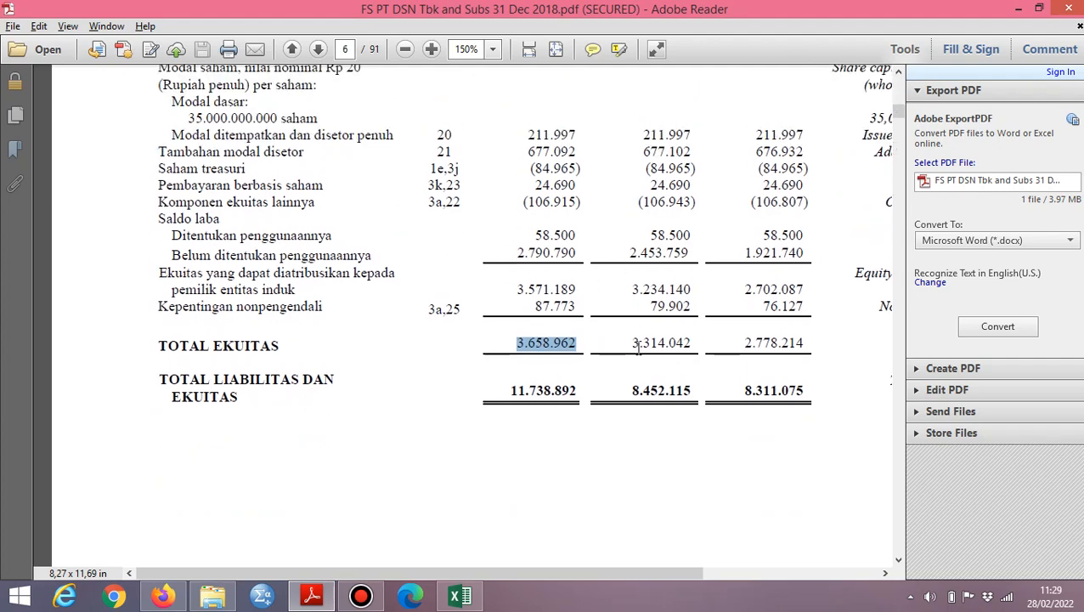
pyautogui.hotkey('alt', 'Tab')
pyautogui.hotkey('alt', 'Tab')
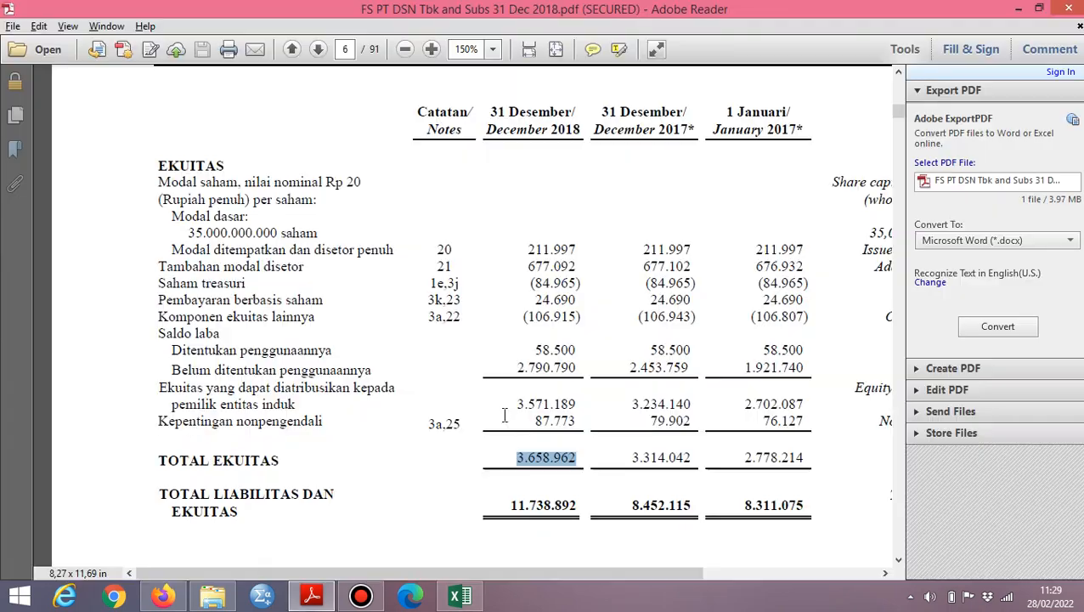
pyautogui.hotkey('alt', 'Tab')
pyautogui.hotkey('alt', 'Tab')
pyautogui.hotkey('alt', 'Tab')
pyautogui.write('33')
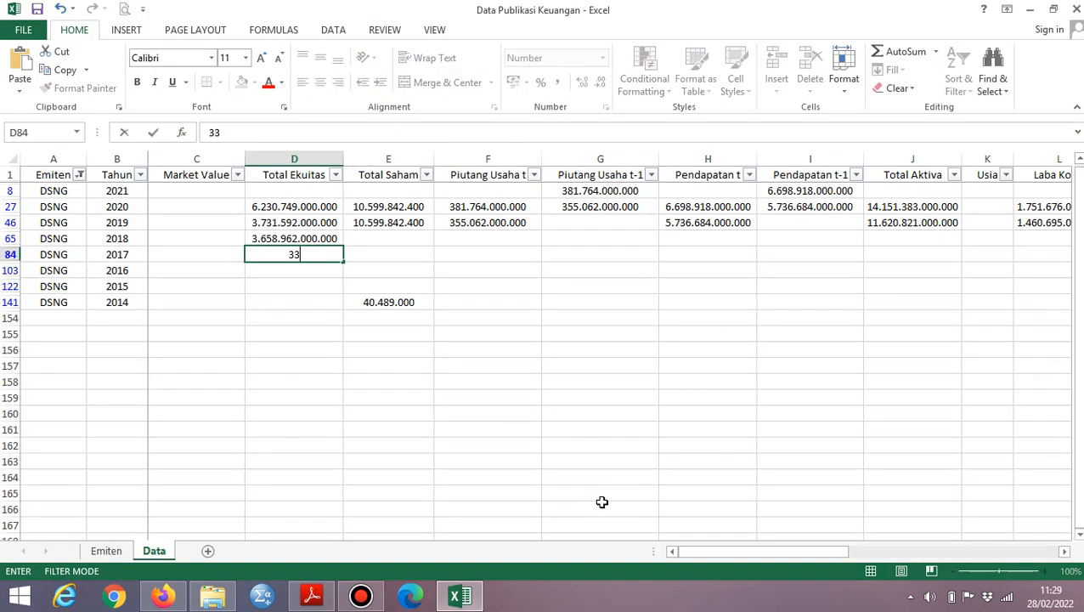
pyautogui.write('14')
pyautogui.hotkey('alt', 'Tab')
pyautogui.hotkey('alt', 'Tab')
pyautogui.write('042')
pyautogui.press('Tab')
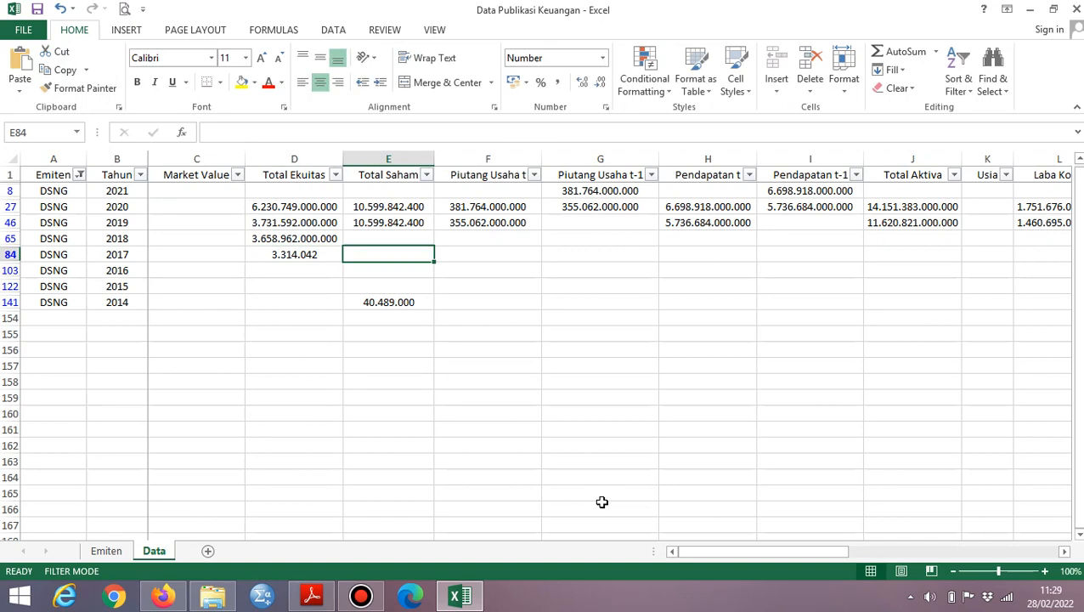
pyautogui.hotkey('alt', 'Tab')
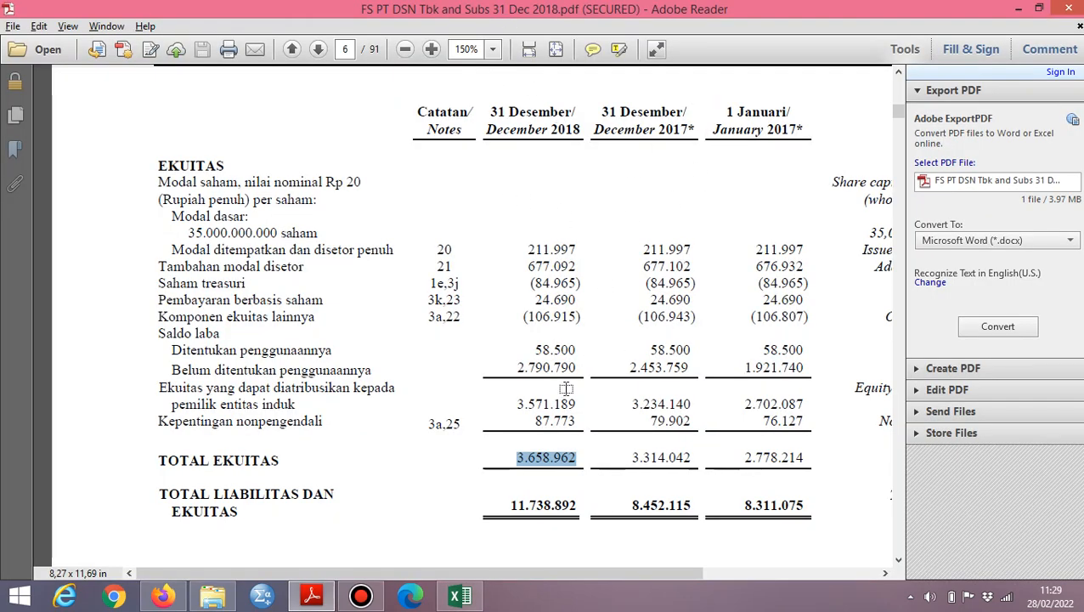
pyautogui.hotkey('alt', 'Tab')
pyautogui.doubleClick(304, 251)
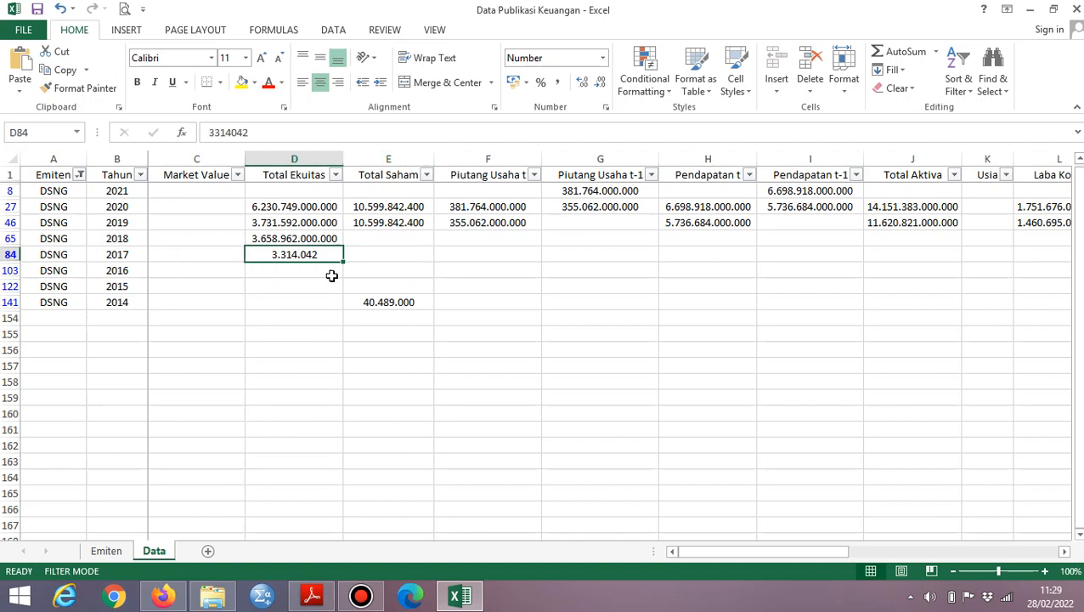
pyautogui.write('000000')
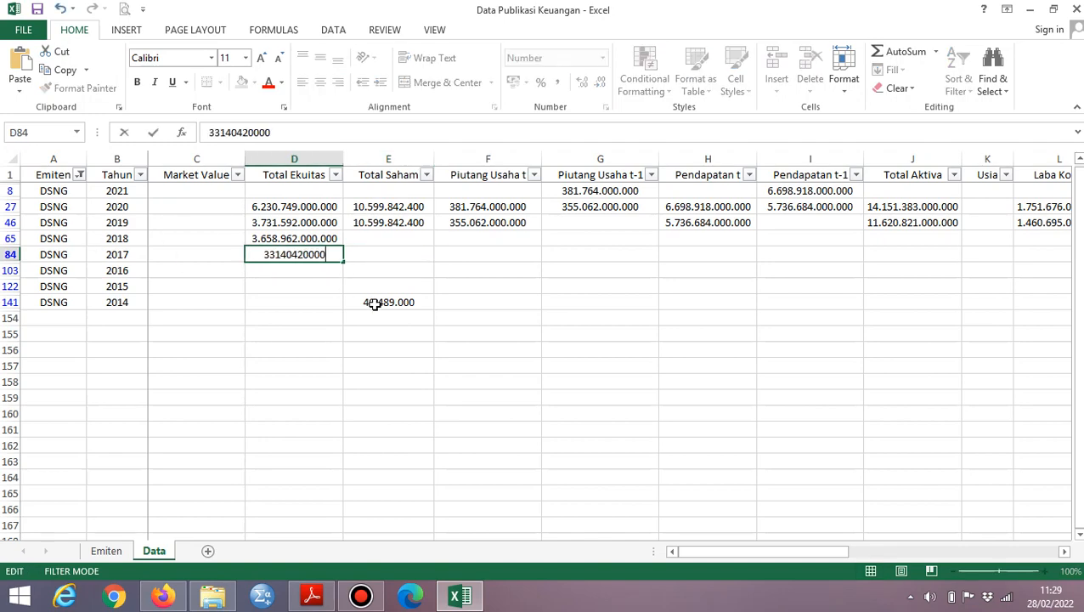
pyautogui.press('Tab')
# Step: Switch to Adobe Reader and find the Piutang usaha lines under Aset Lancar in the PT DSN 31 December 2018 balance sheet
pyautogui.hotkey('alt', 'Tab')
pyautogui.hotkey('alt', 'Tab')
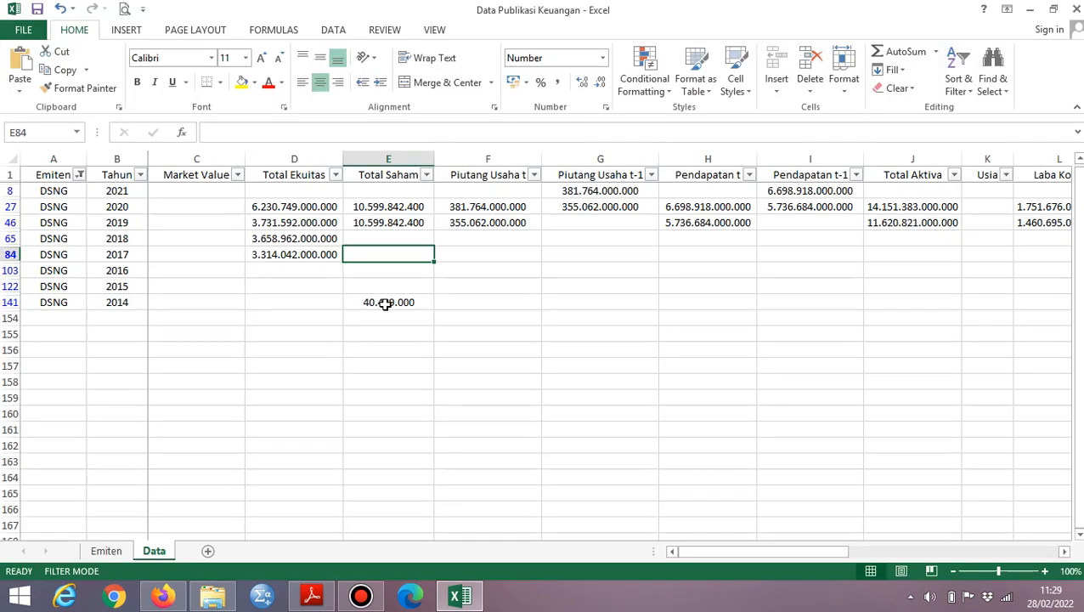
pyautogui.hotkey('alt', 'Tab')
pyautogui.hotkey('alt', 'Tab')
pyautogui.click(476, 254)
pyautogui.hotkey('alt', 'Tab')
pyautogui.scroll(-5, 476, 248)
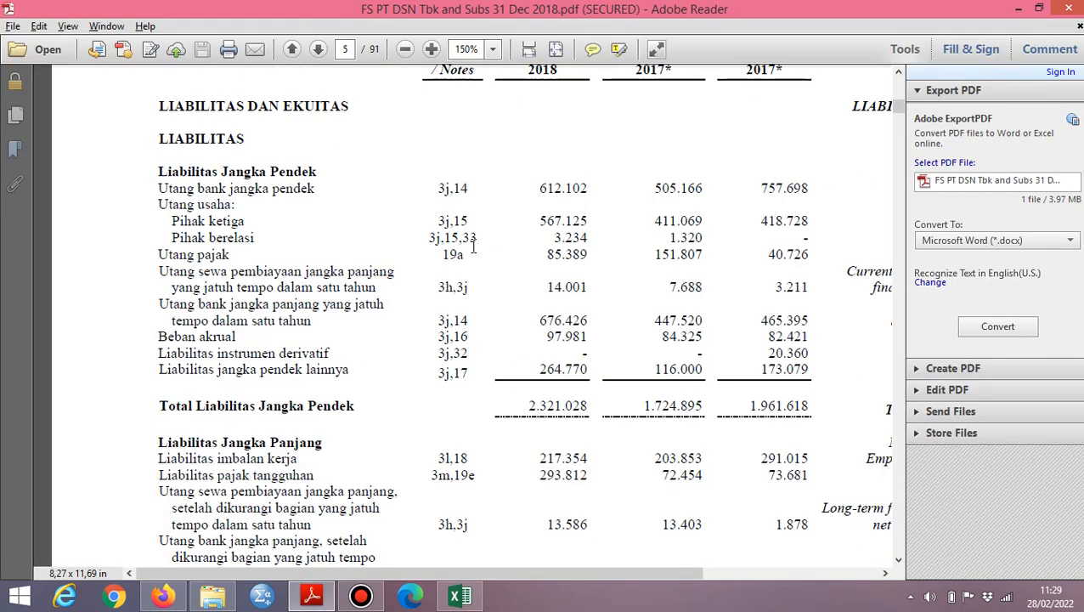
pyautogui.scroll(15, 473, 246)
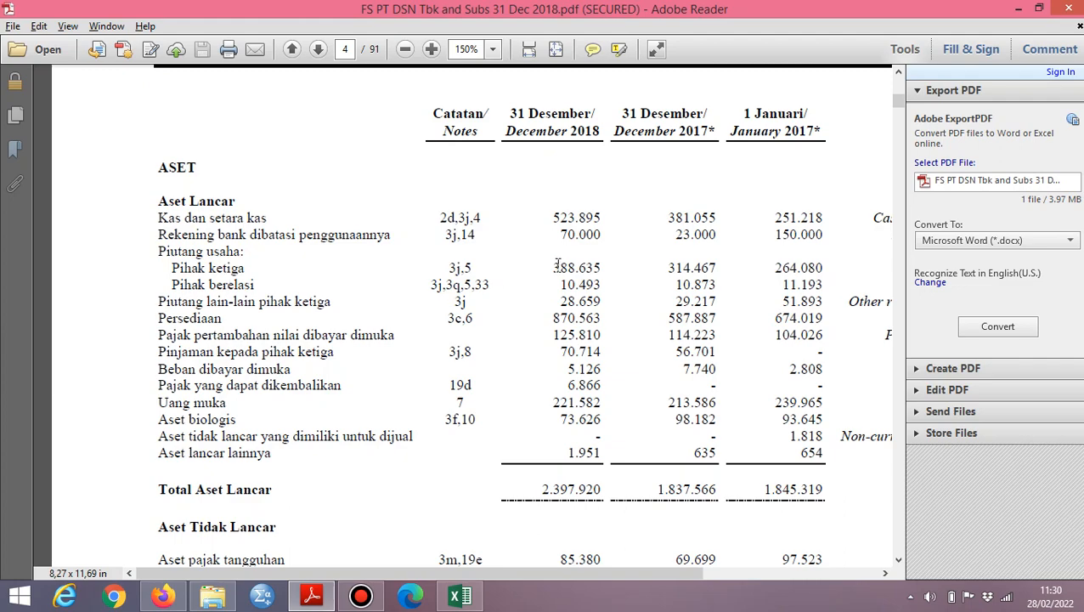
pyautogui.hotkey('alt', 'Tab')
pyautogui.write('=')
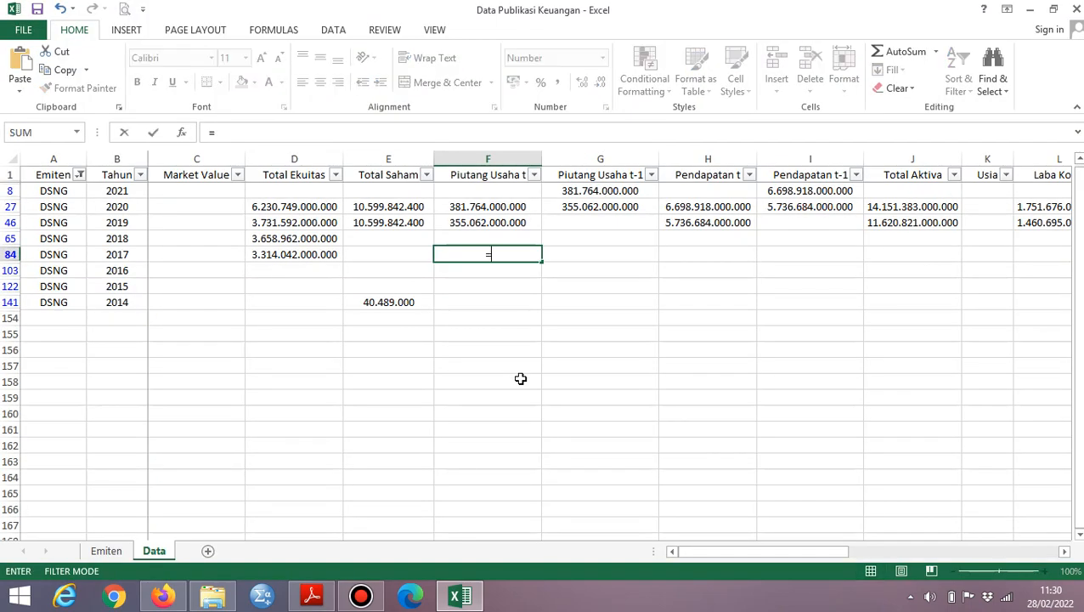
pyautogui.press('BackSpace')
pyautogui.press('Up')
pyautogui.write('=388')
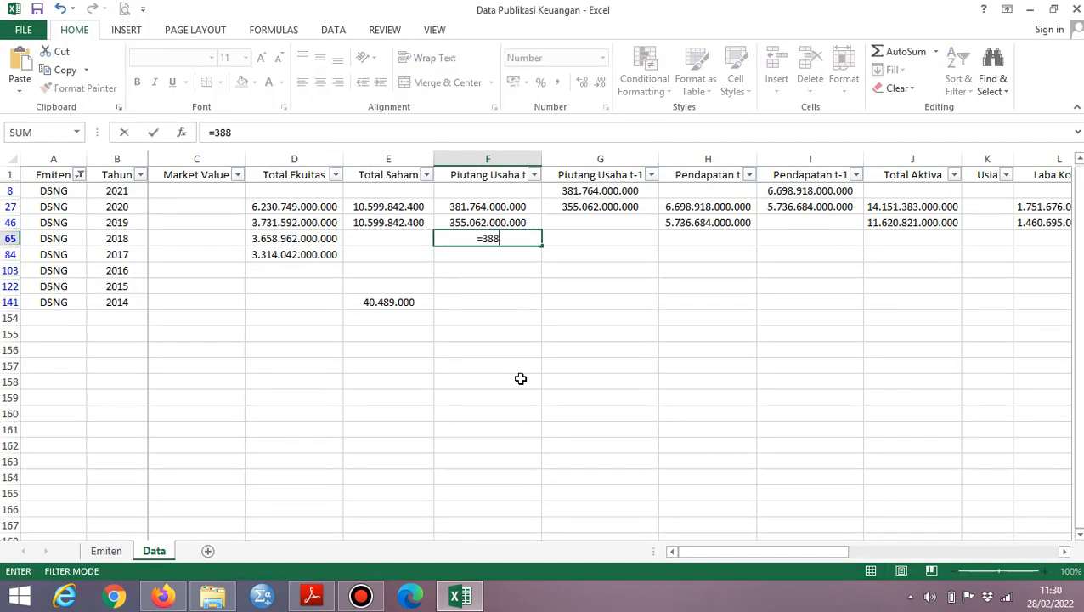
pyautogui.hotkey('alt', 'Tab')
pyautogui.hotkey('alt', 'Tab')
pyautogui.write('635000')
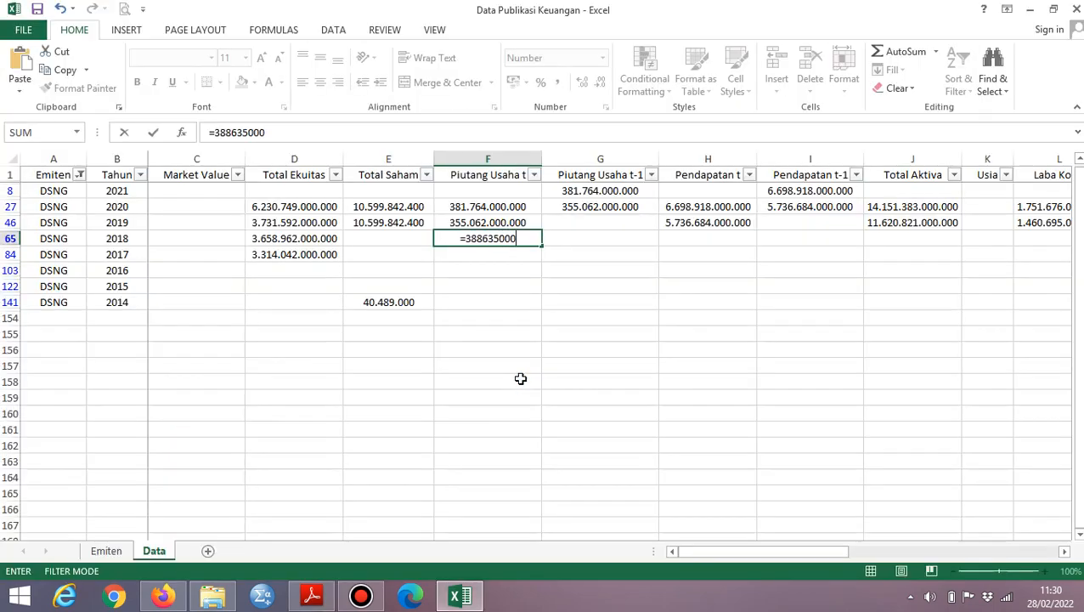
pyautogui.write('000+')
pyautogui.hotkey('alt', 'Tab')
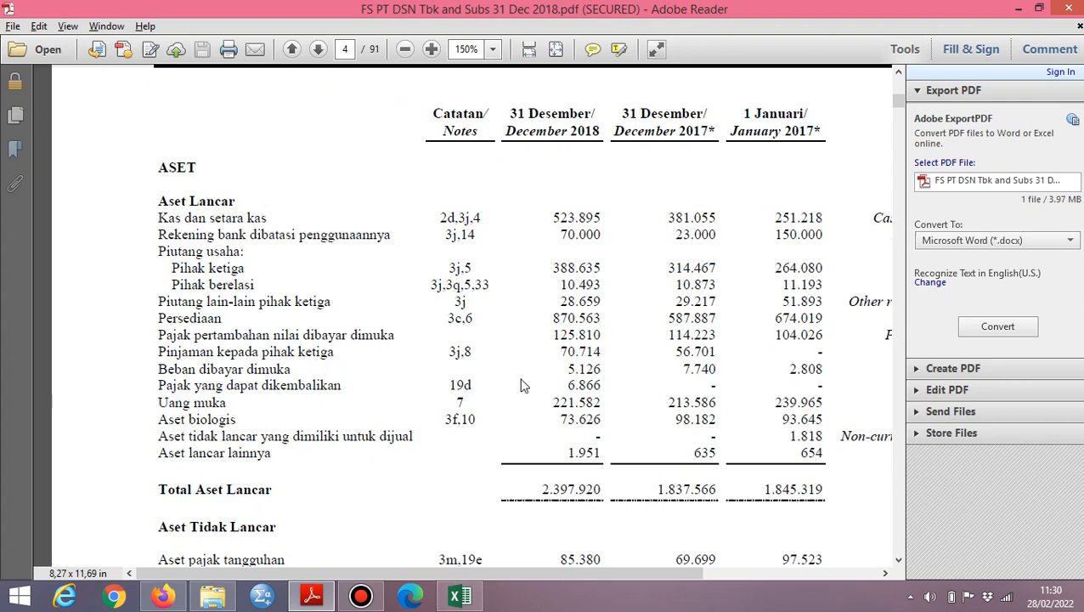
pyautogui.hotkey('alt', 'Tab')
pyautogui.write('+10')
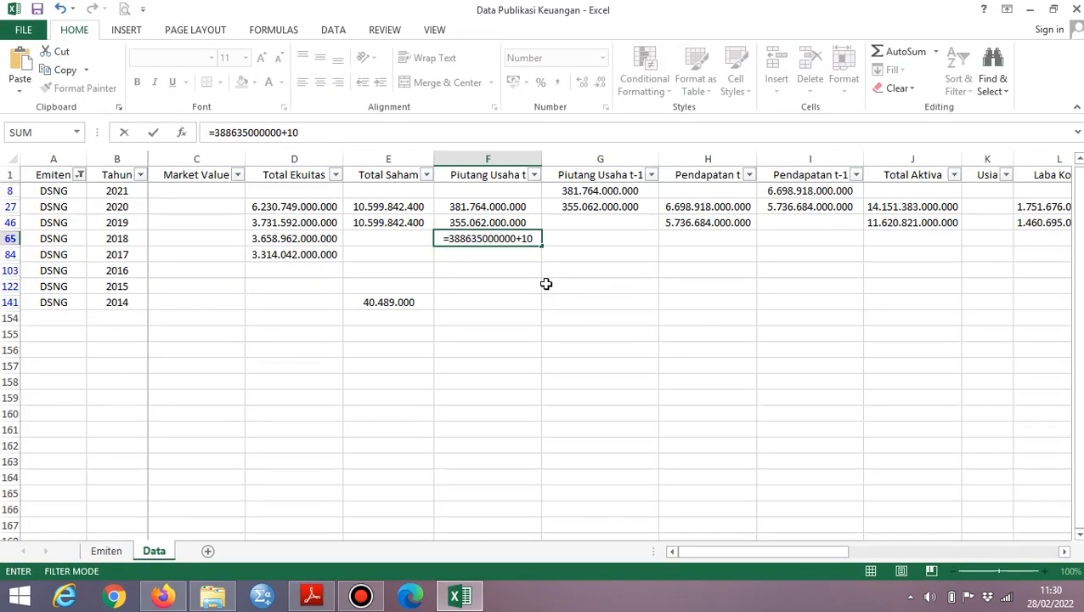
pyautogui.write('493000000')
pyautogui.press('Return')
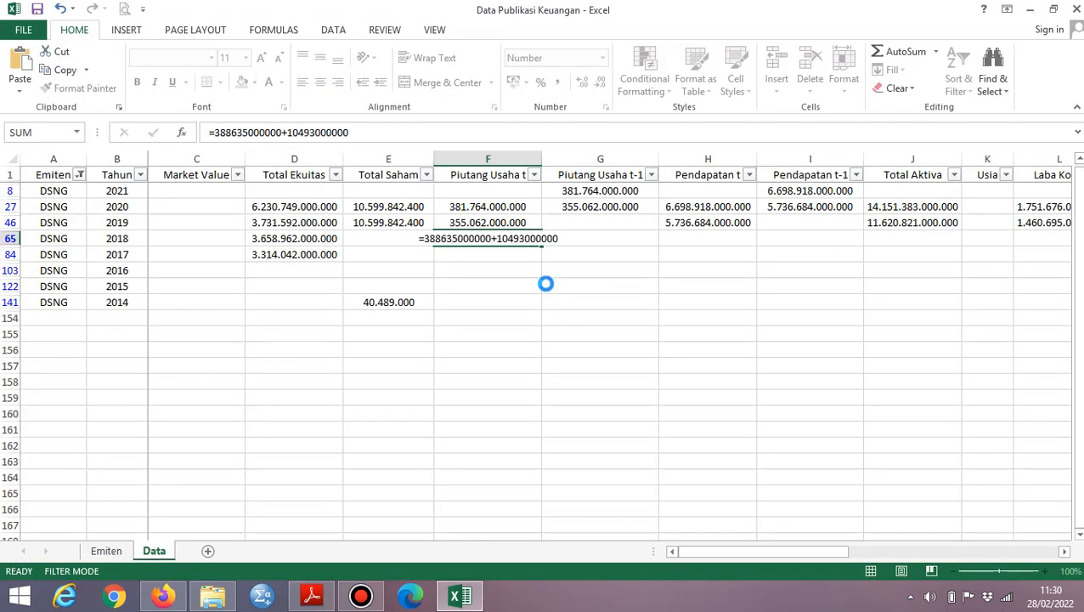
# Step: Copy DSNG's 2018 Piutang Usaha t into the 2019 Piutang Usaha t-1 cell
pyautogui.hotkey('ctrl', 'c')
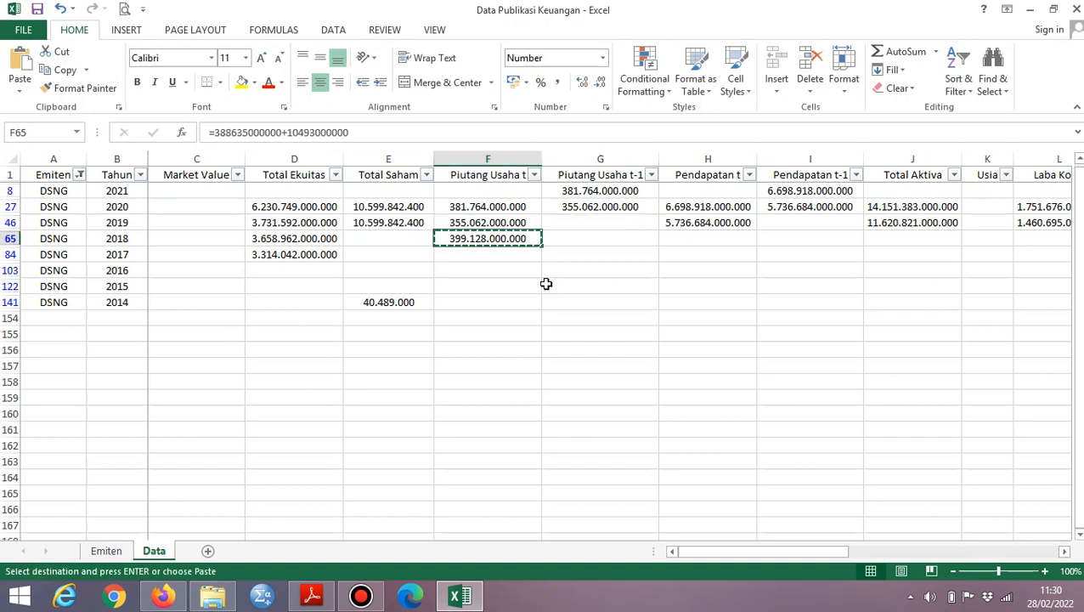
pyautogui.press('Up')
pyautogui.press('Right')
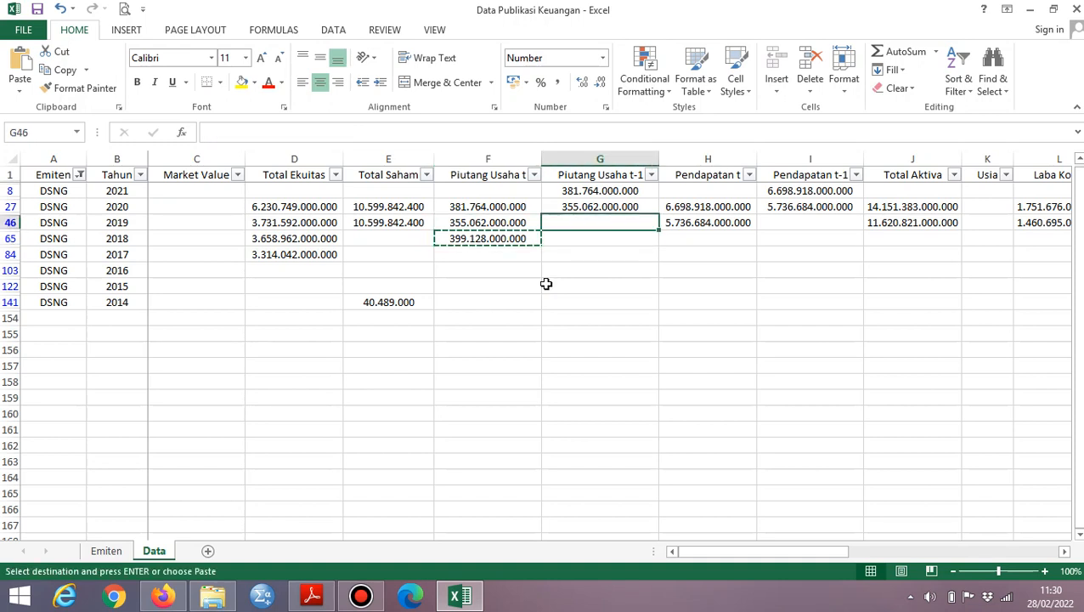
pyautogui.press('Return')
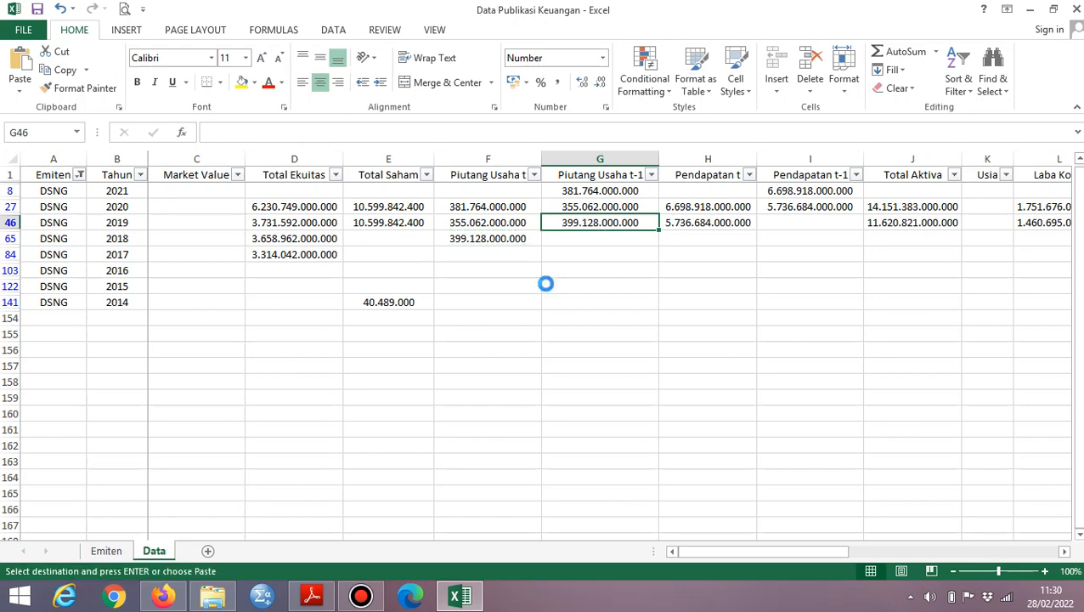
pyautogui.press('Left')
pyautogui.press('Down')
pyautogui.press('Down')
pyautogui.hotkey('alt', 'Tab')
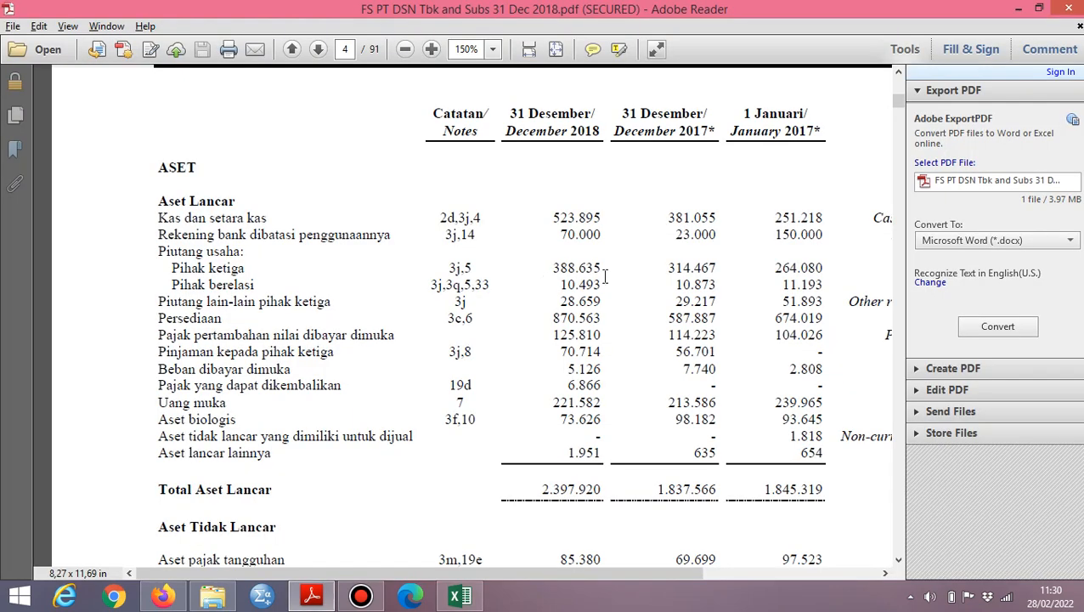
pyautogui.hotkey('alt', 'Tab')
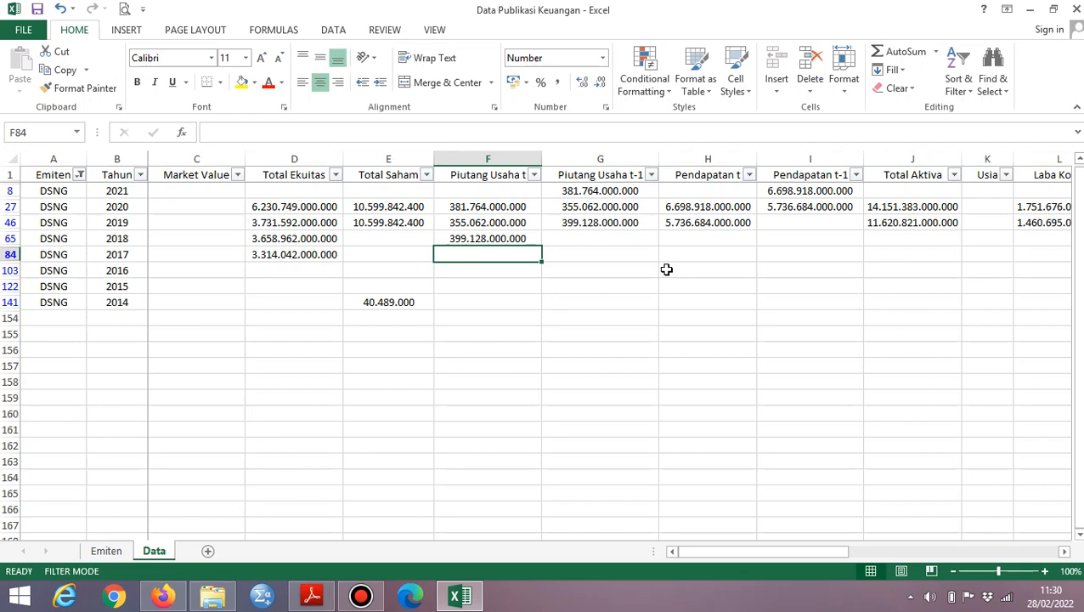
pyautogui.write('=314')
pyautogui.hotkey('alt', 'Tab')
pyautogui.hotkey('alt', 'Tab')
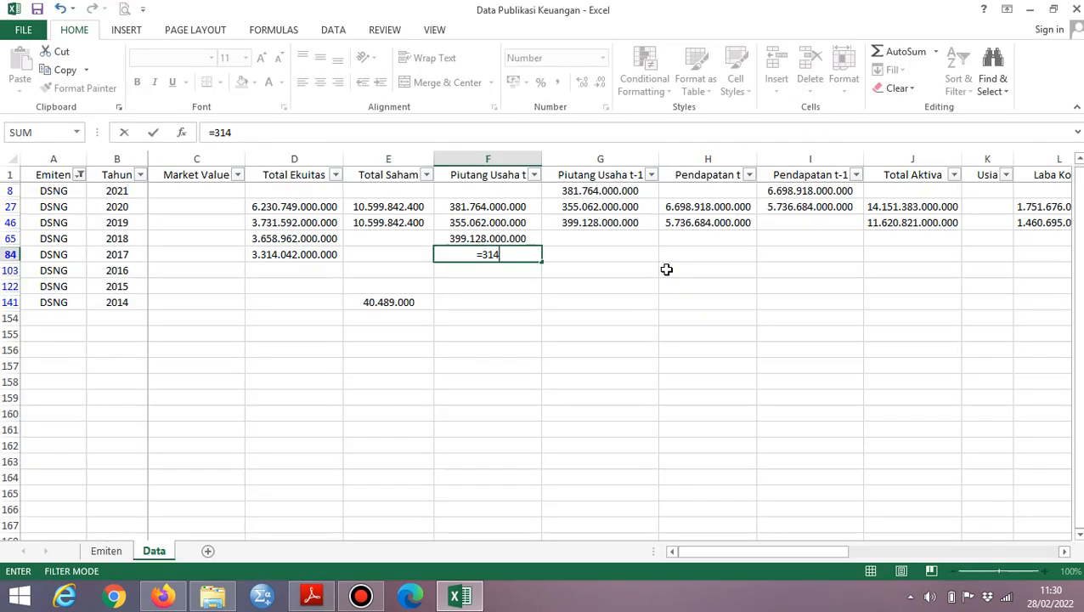
pyautogui.write('467000000+')
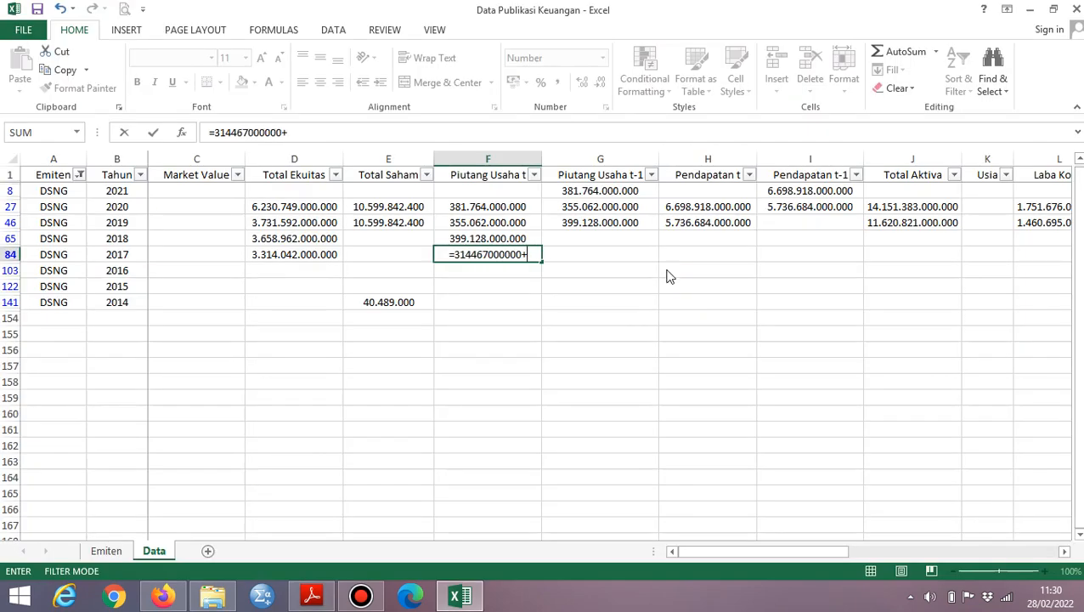
pyautogui.hotkey('alt', 'Tab')
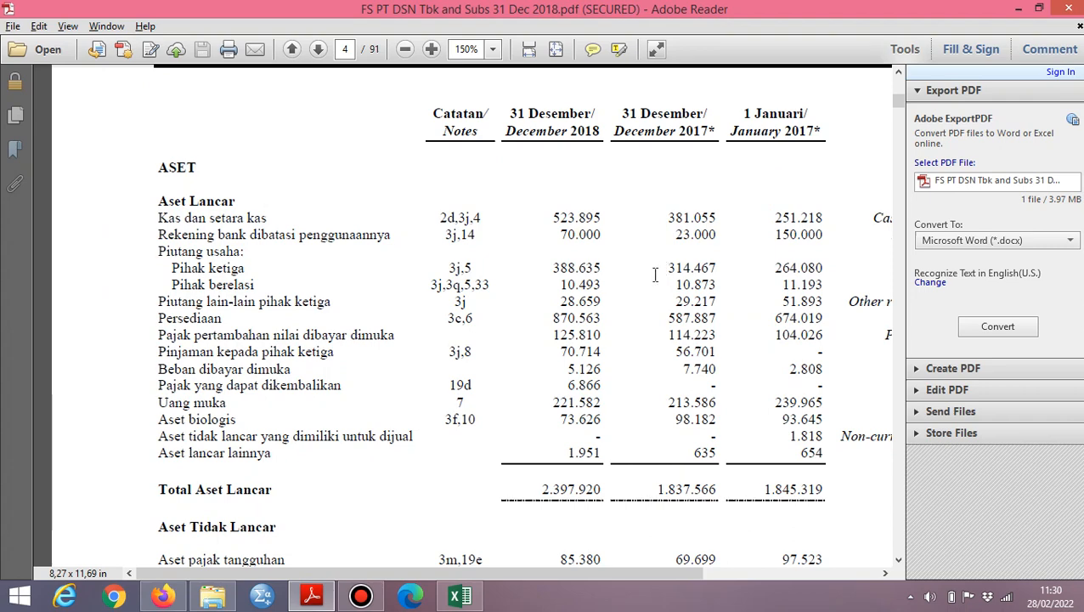
pyautogui.hotkey('alt', 'Tab')
pyautogui.write('+10873')
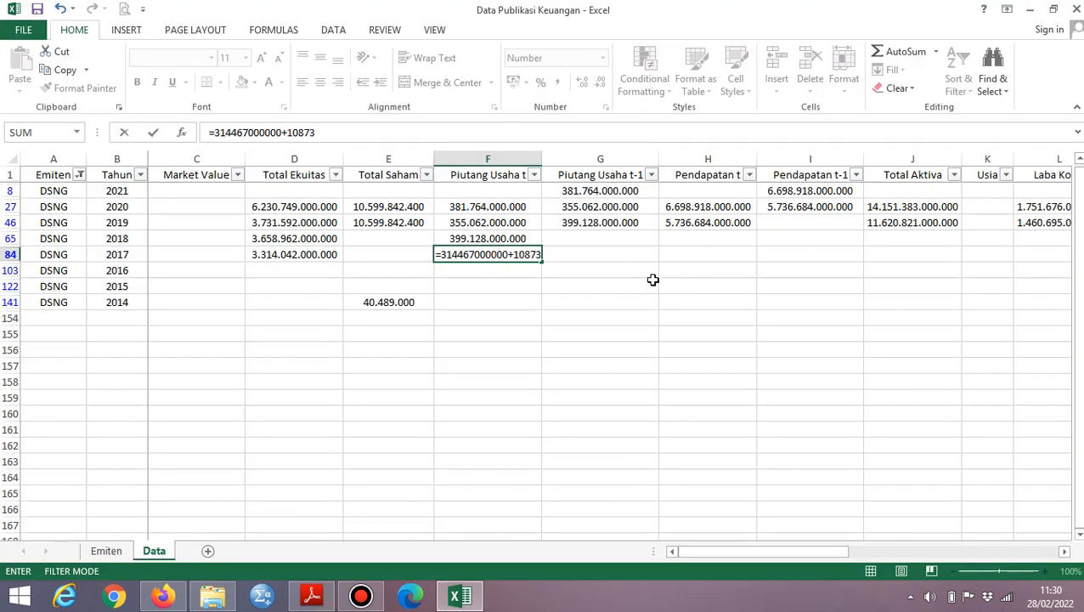
pyautogui.write('000000')
pyautogui.press('Tab')
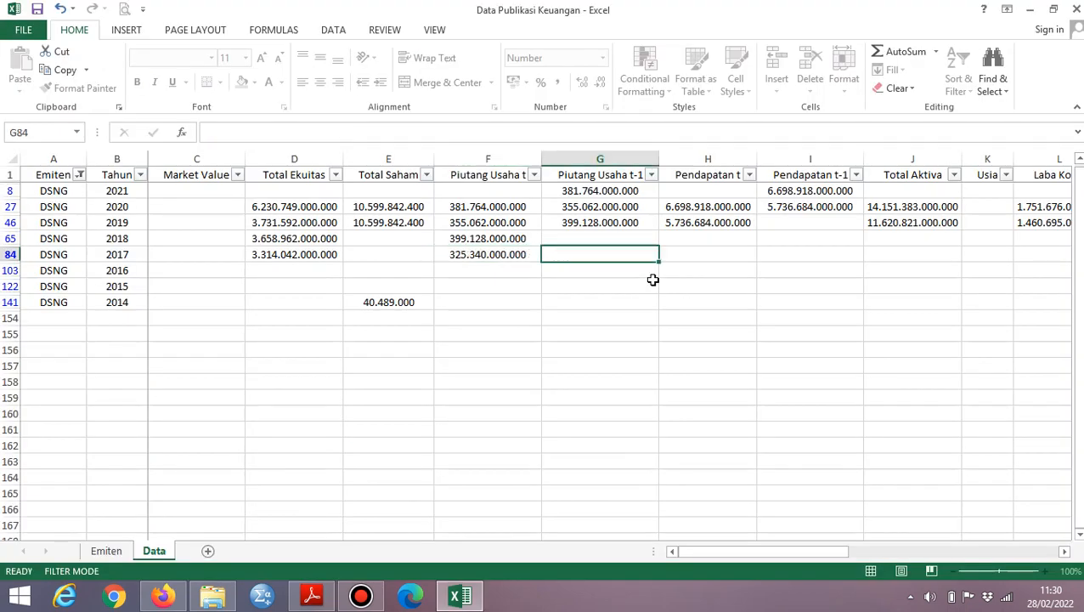
# Step: Copy DSNG's 2017 Piutang Usaha t into the 2018 Piutang Usaha t-1 cell
pyautogui.press('Left')
pyautogui.hotkey('ctrl', 'c')
pyautogui.press('Right')
pyautogui.press('Up')
pyautogui.press('Return')
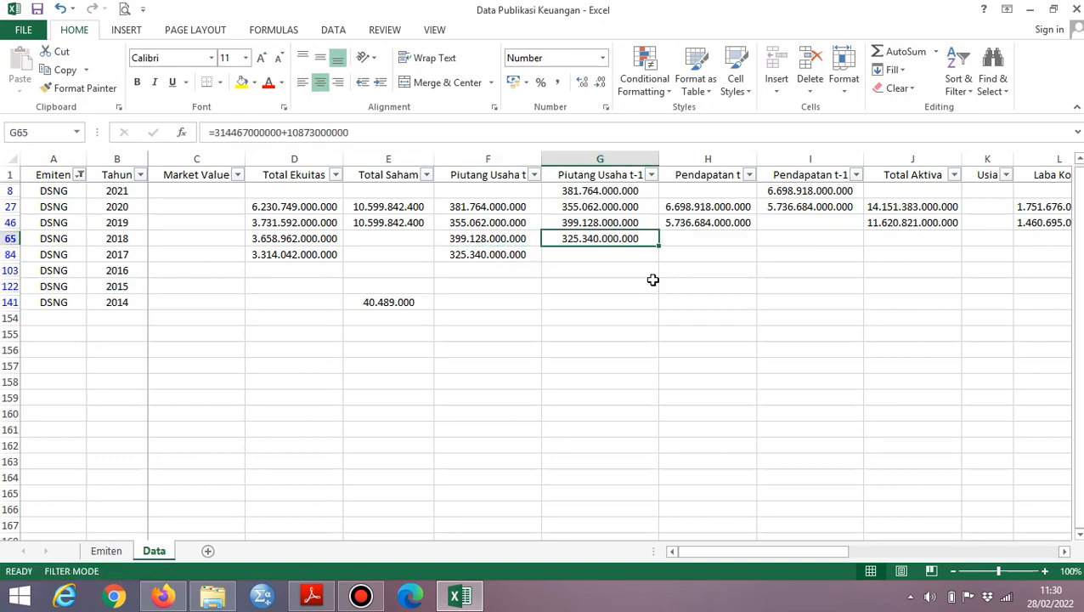
pyautogui.press('Right')
pyautogui.hotkey('alt', 'Tab')
pyautogui.scroll(-10, 652, 280)
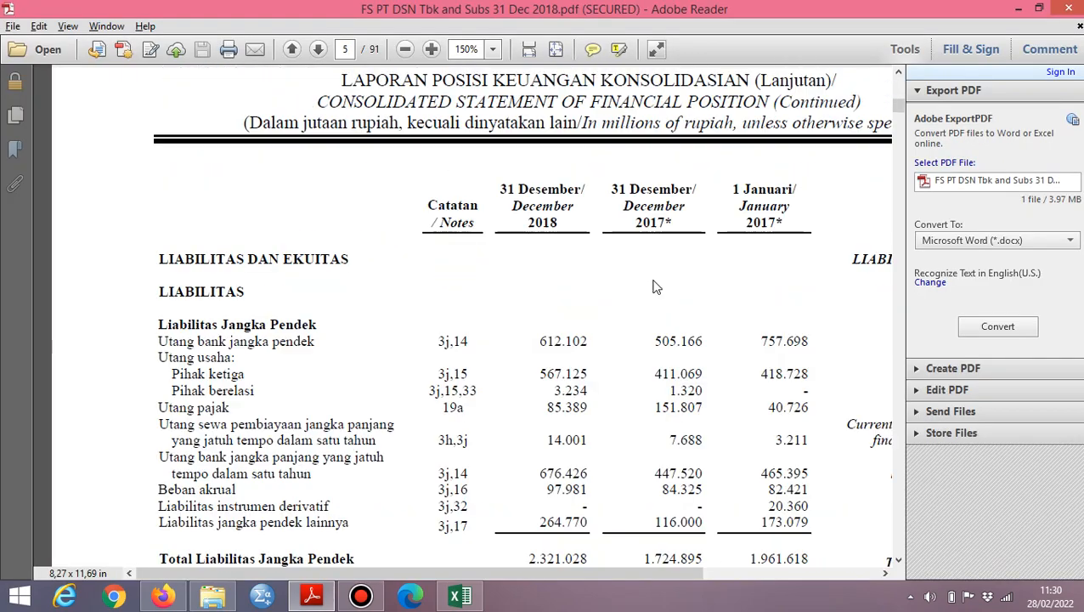
pyautogui.scroll(-5, 652, 280)
pyautogui.scroll(-10, 652, 280)
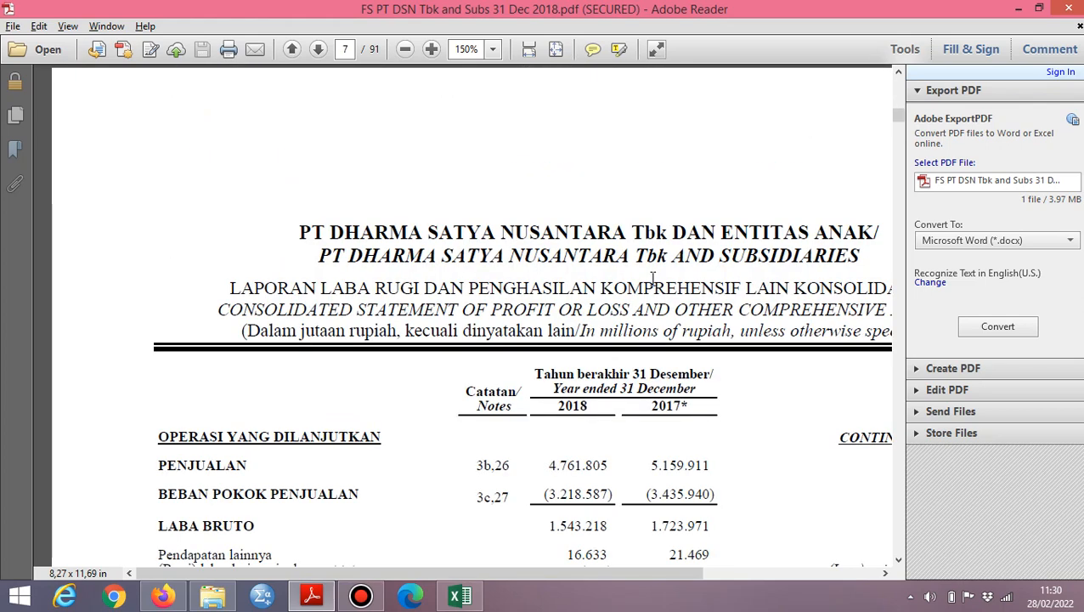
pyautogui.hotkey('alt', 'Tab')
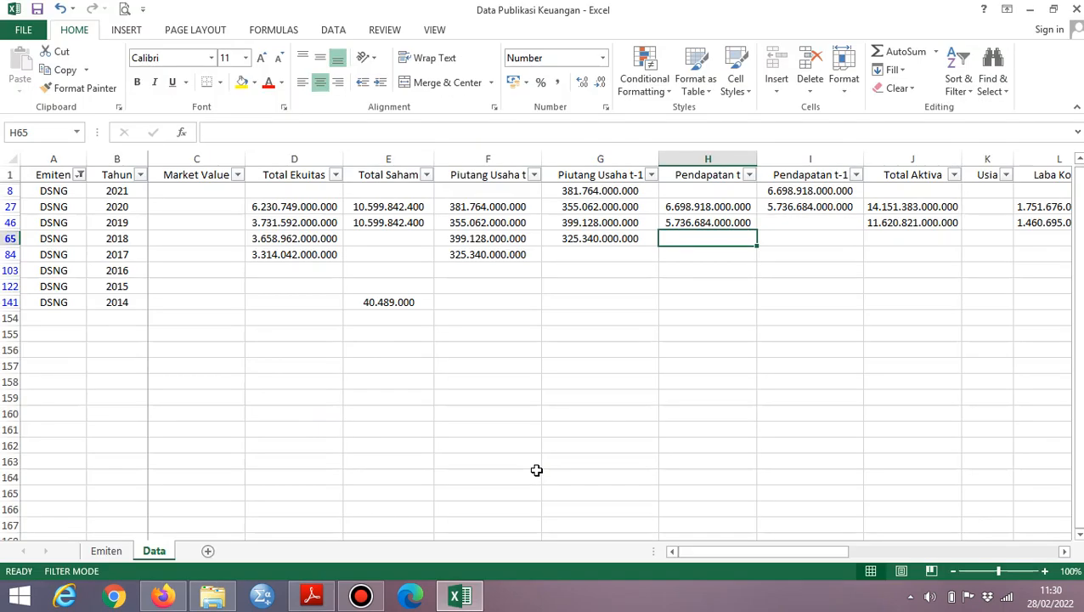
pyautogui.write('4761')
pyautogui.hotkey('alt', 'Tab')
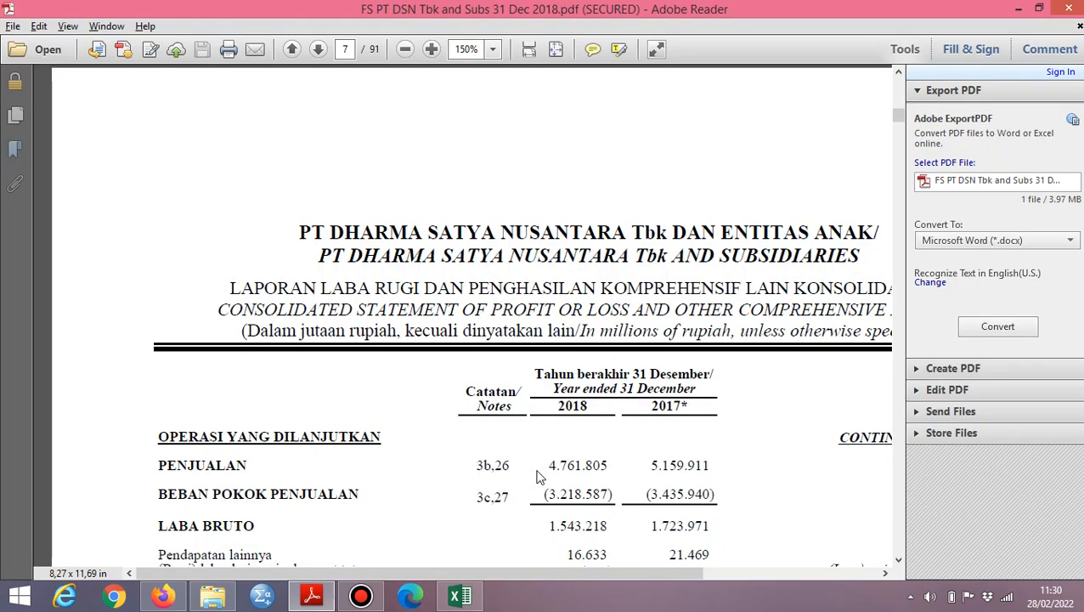
pyautogui.hotkey('alt', 'Tab')
pyautogui.write('805000')
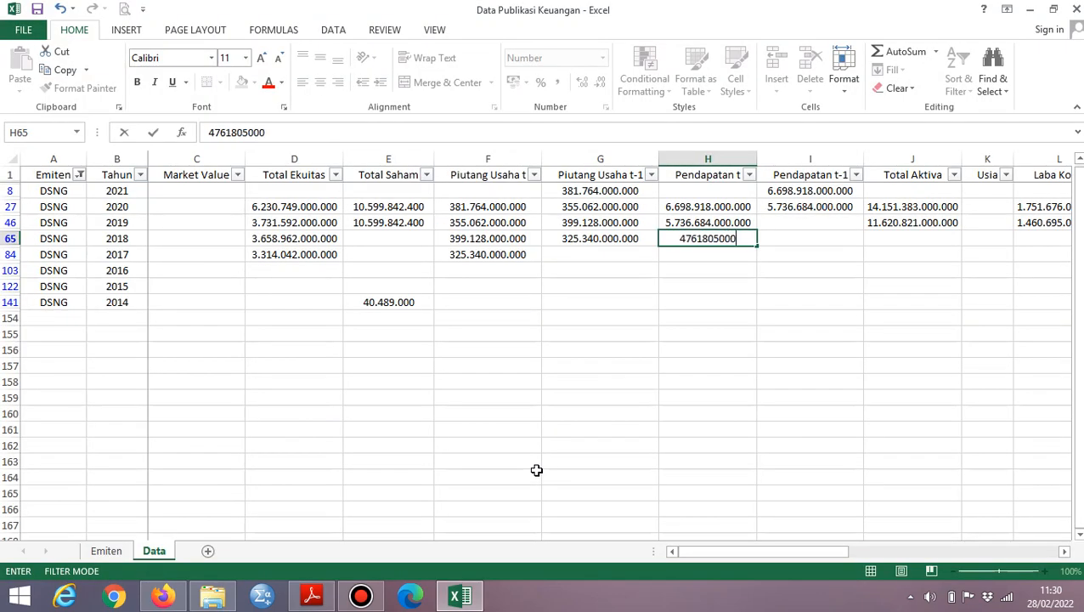
pyautogui.write('000+')
pyautogui.hotkey('alt', 'Tab')
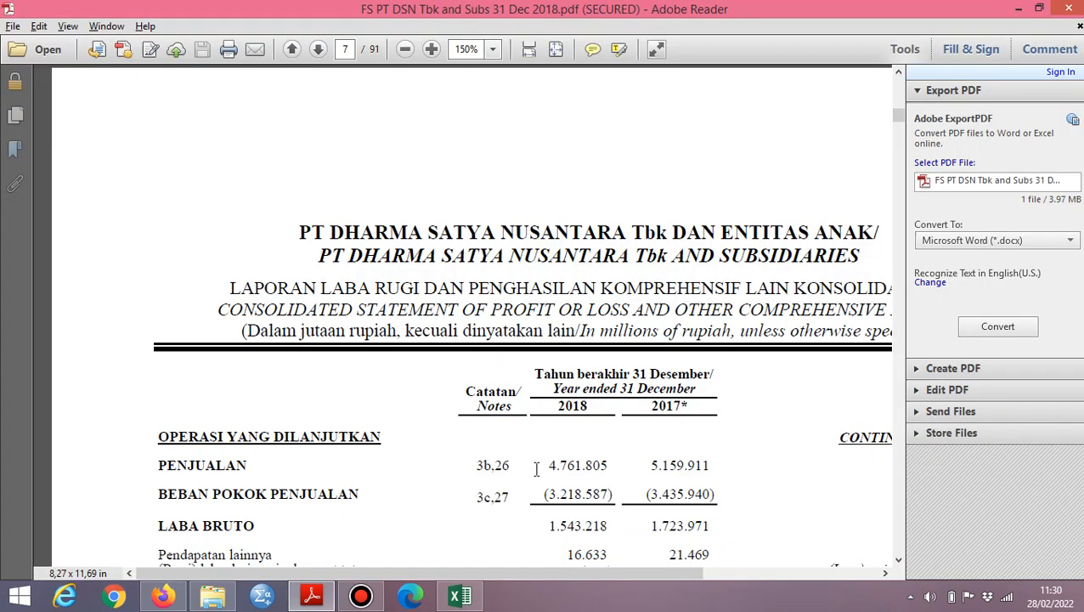
pyautogui.hotkey('alt', 'Tab')
pyautogui.write('515')
pyautogui.hotkey('alt', 'Tab')
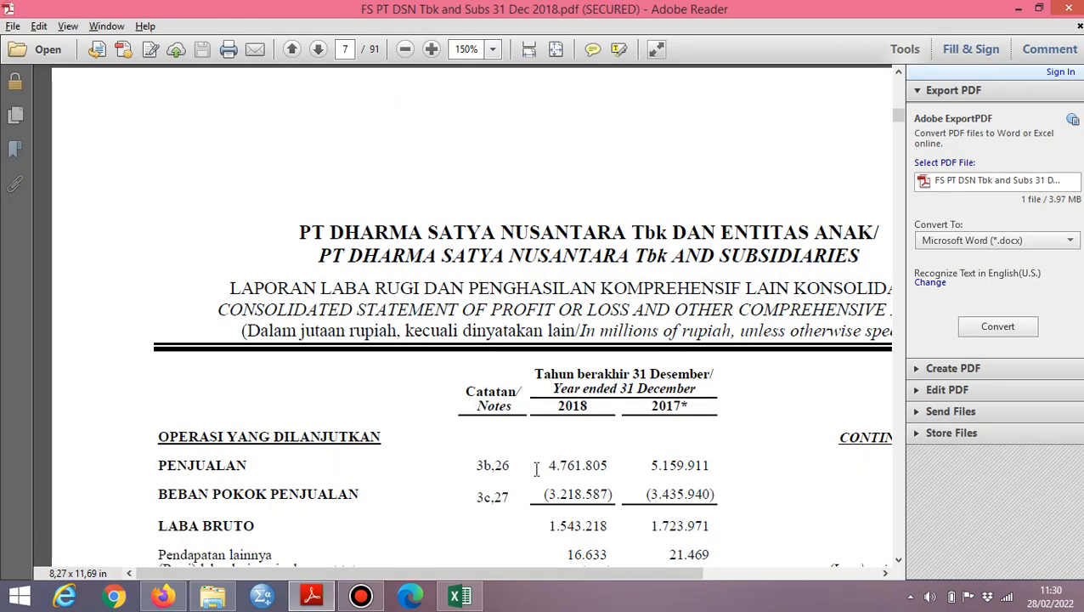
pyautogui.hotkey('alt', 'Tab')
pyautogui.press('BackSpace')
pyautogui.press('BackSpace')
pyautogui.press('BackSpace')
pyautogui.press('BackSpace')
pyautogui.press('Return')
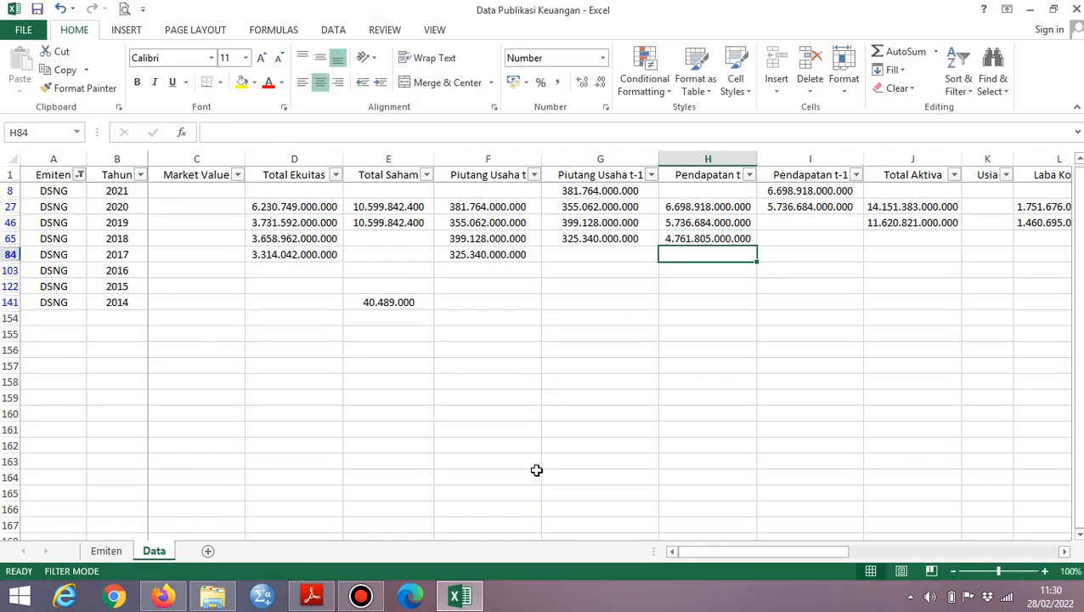
pyautogui.write('5159')
pyautogui.hotkey('alt', 'Tab')
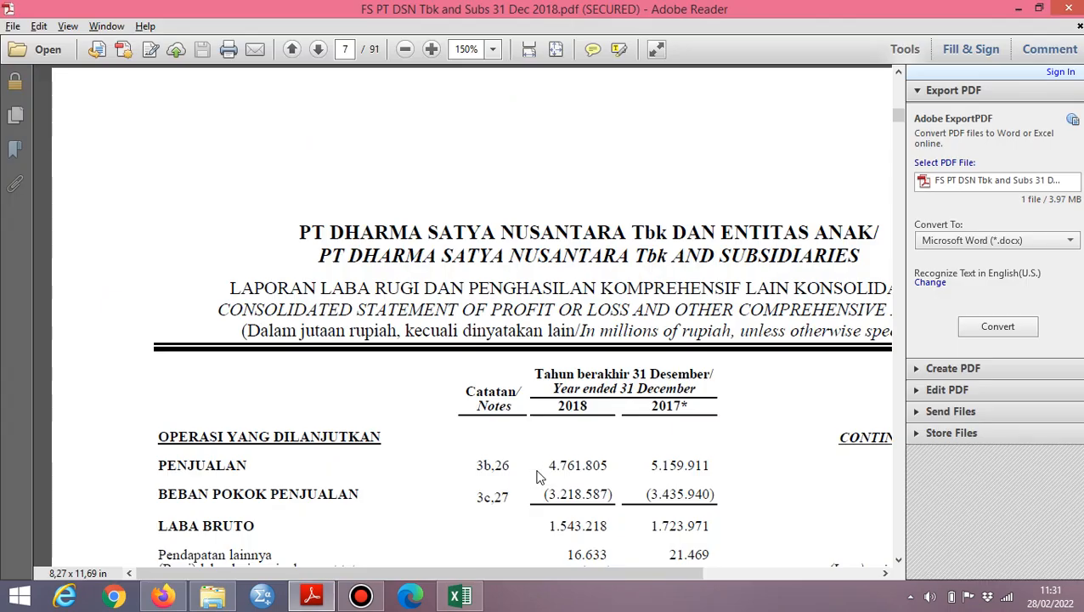
pyautogui.hotkey('alt', 'Tab')
pyautogui.write('911')
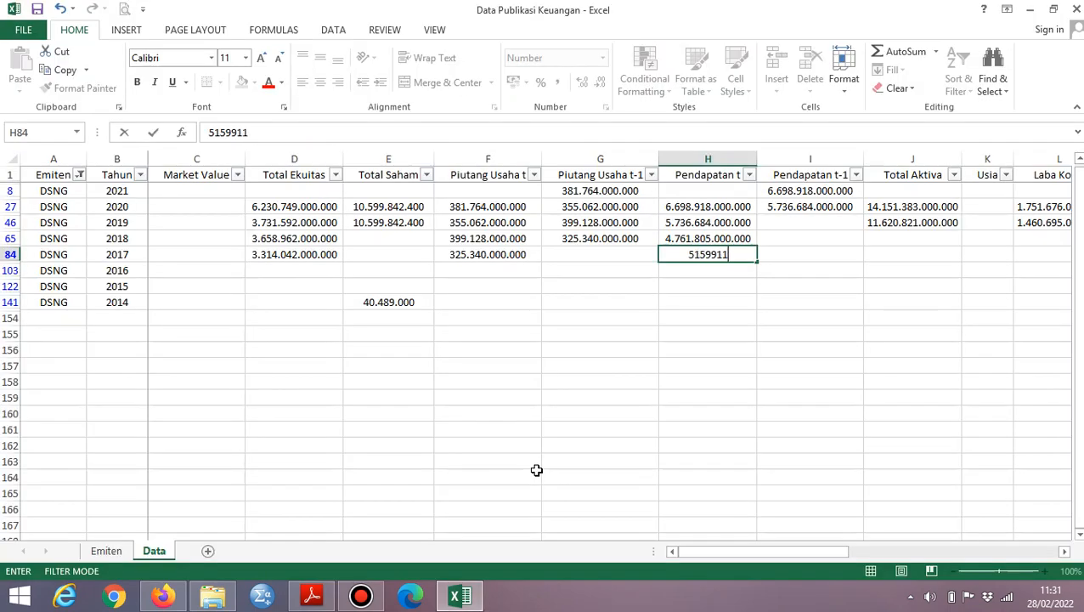
pyautogui.write('000000')
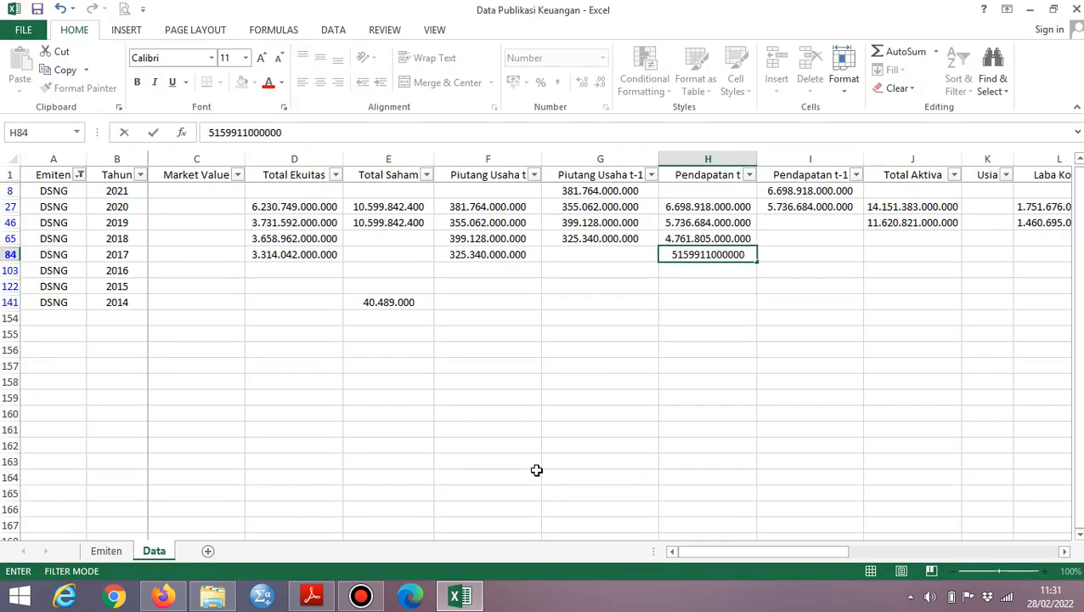
pyautogui.hotkey('ctrl', 'Return')
pyautogui.press('Up')
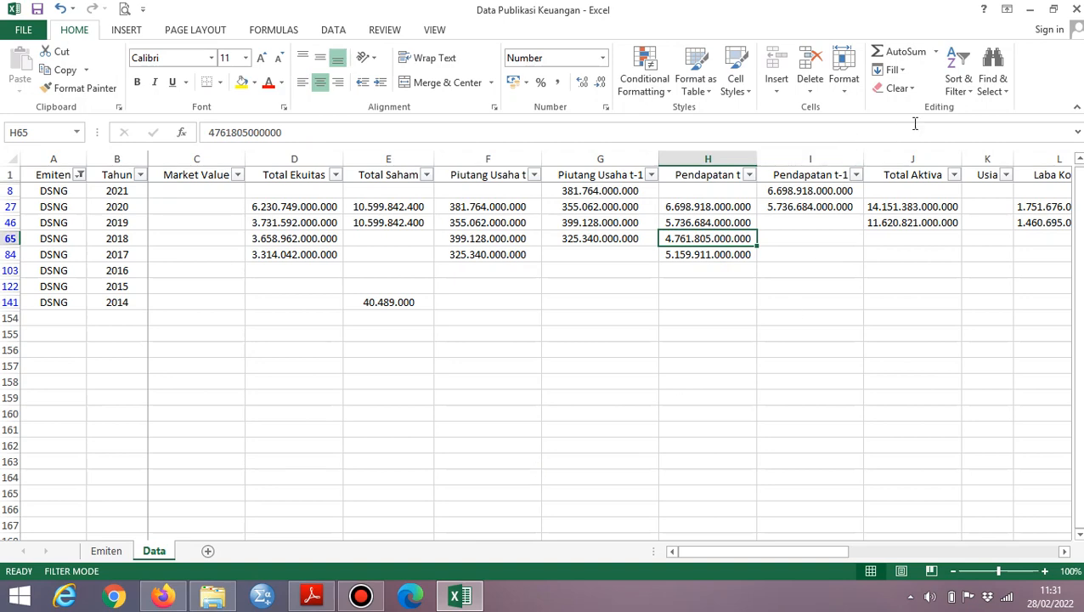
# Step: Show all issuers temporarily to examine how their Pendapatan t and Pendapatan t-1 values are filled, and restore the DSNG filter
pyautogui.click(957, 85)
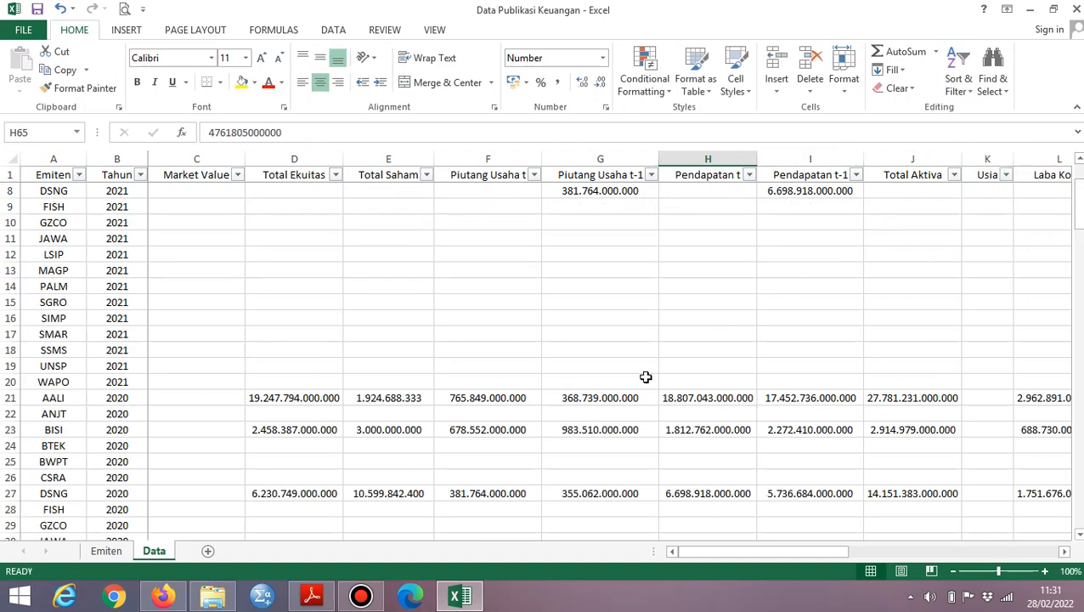
pyautogui.scroll(-9, 648, 376)
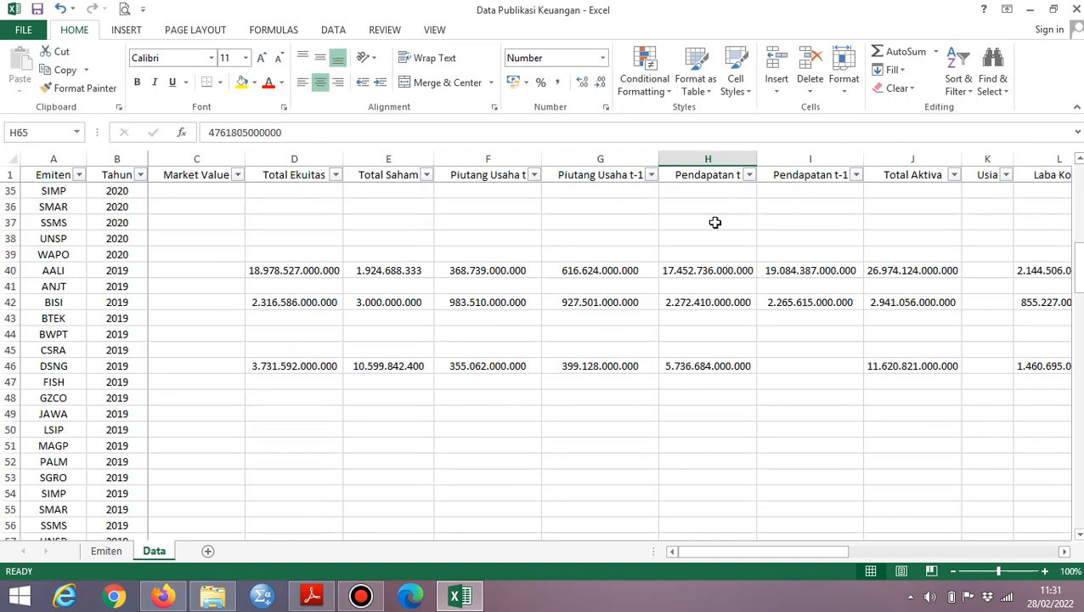
pyautogui.scroll(4, 661, 387)
pyautogui.scroll(-5, 662, 388)
pyautogui.scroll(12, 662, 388)
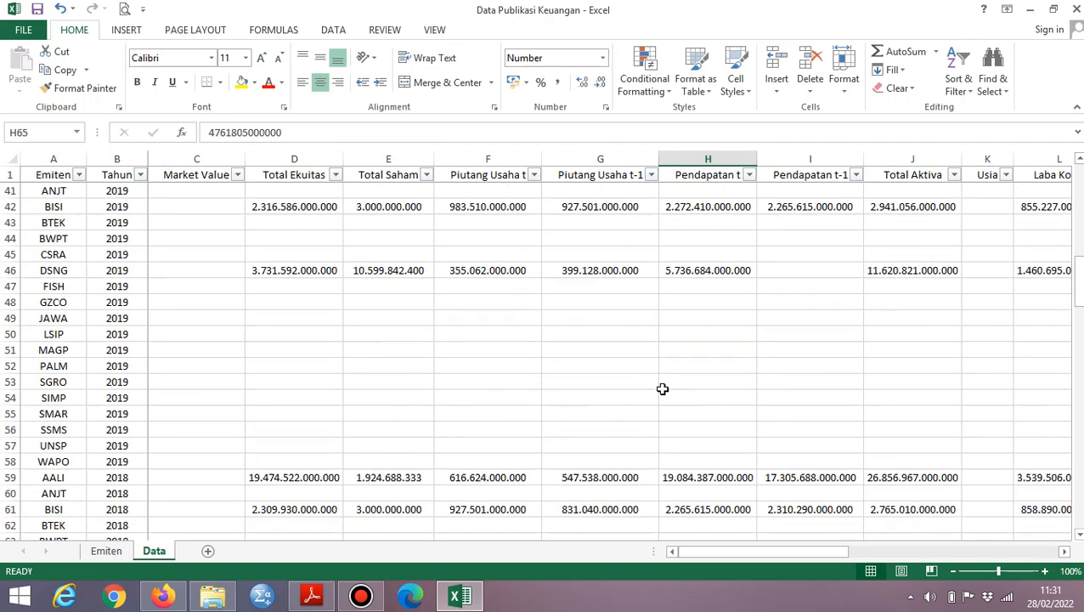
pyautogui.scroll(-6, 705, 429)
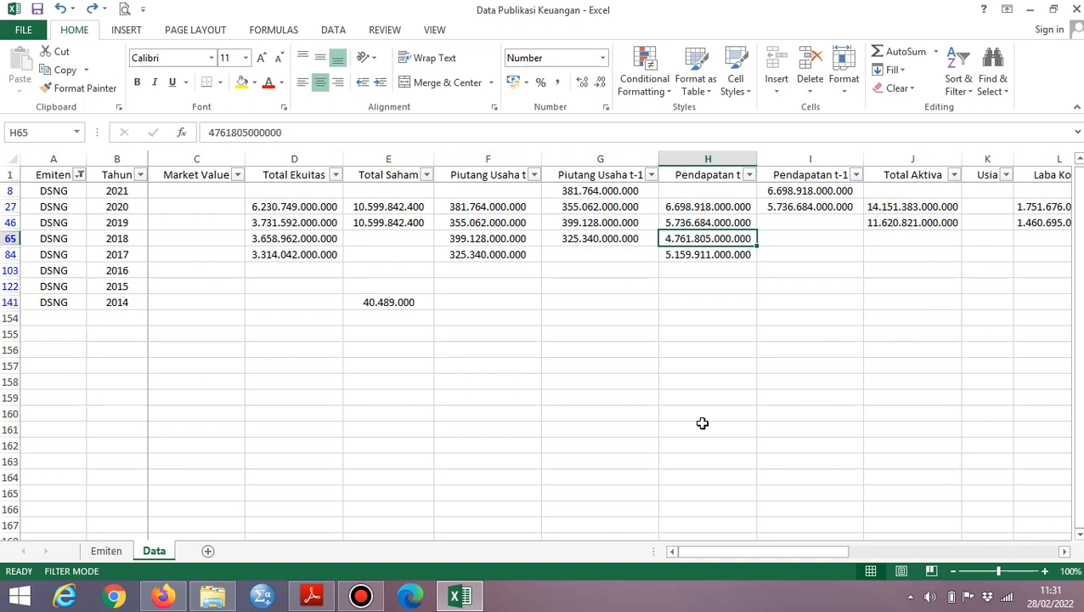
# Step: Copy DSNG's 2018 Pendapatan t into the 2019 Pendapatan t-1 cell
pyautogui.press('Right')
pyautogui.press('Left')
pyautogui.hotkey('ctrl', 'c')
pyautogui.press('Right')
pyautogui.press('Up')
pyautogui.press('Return')
pyautogui.press('Left')
pyautogui.press('Down')
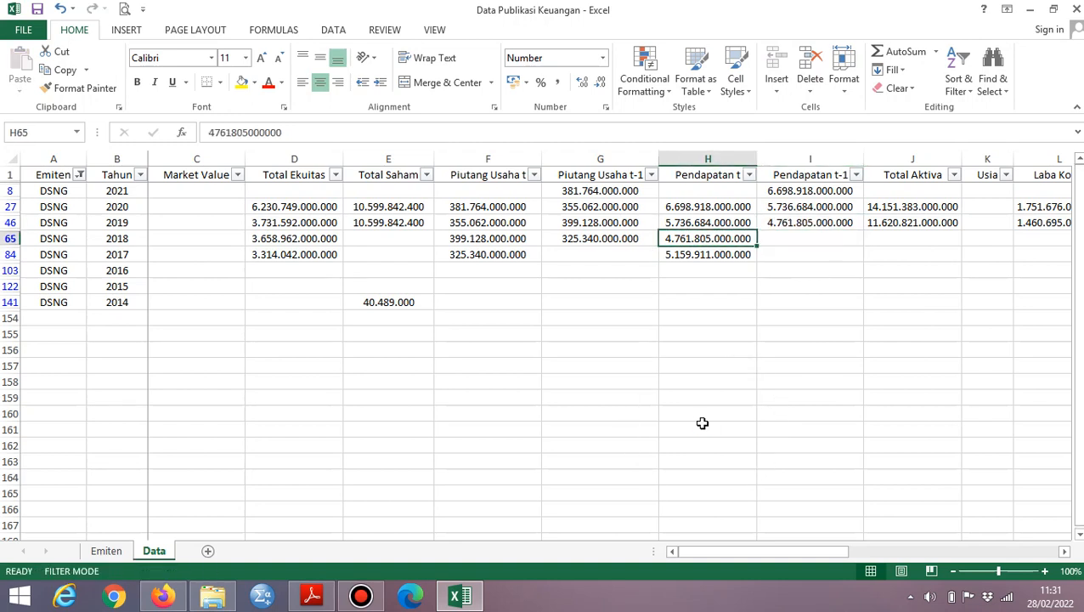
# Step: Copy DSNG's 2017 Pendapatan t into the 2018 Pendapatan t-1 cell
pyautogui.press('Down')
pyautogui.hotkey('ctrl', 'c')
pyautogui.press('Right')
pyautogui.press('Up')
pyautogui.press('Return')
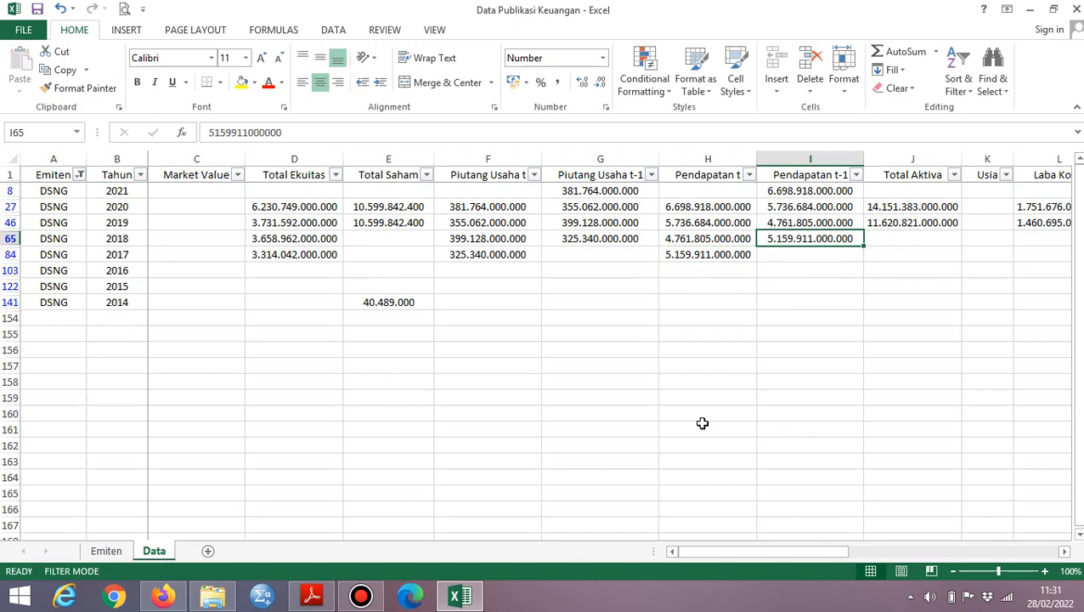
pyautogui.press('Right')
pyautogui.hotkey('alt', 'Tab')
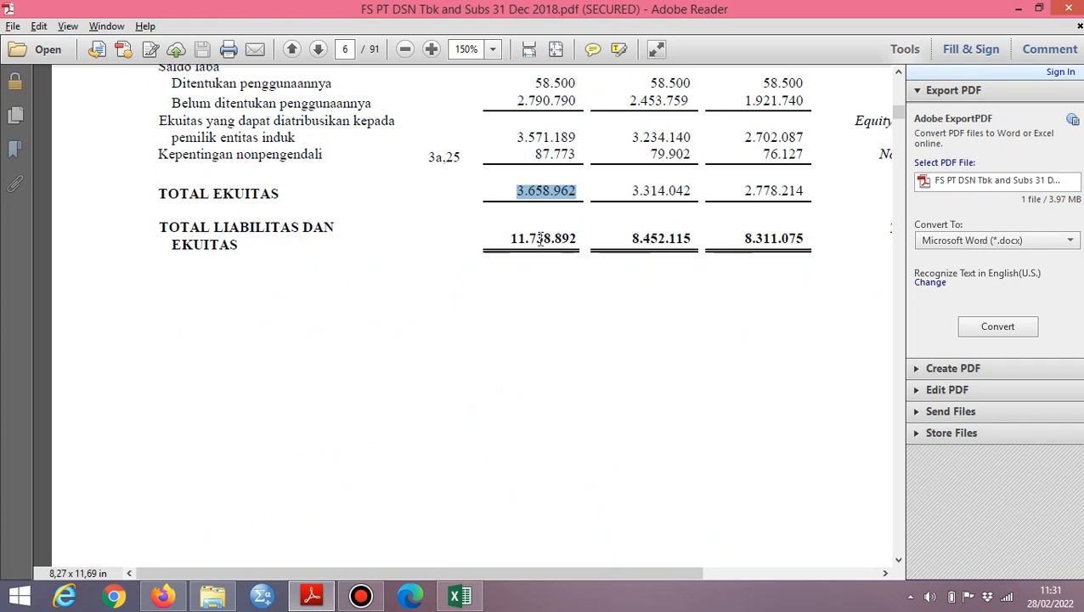
pyautogui.hotkey('alt', 'Tab')
pyautogui.write('11')
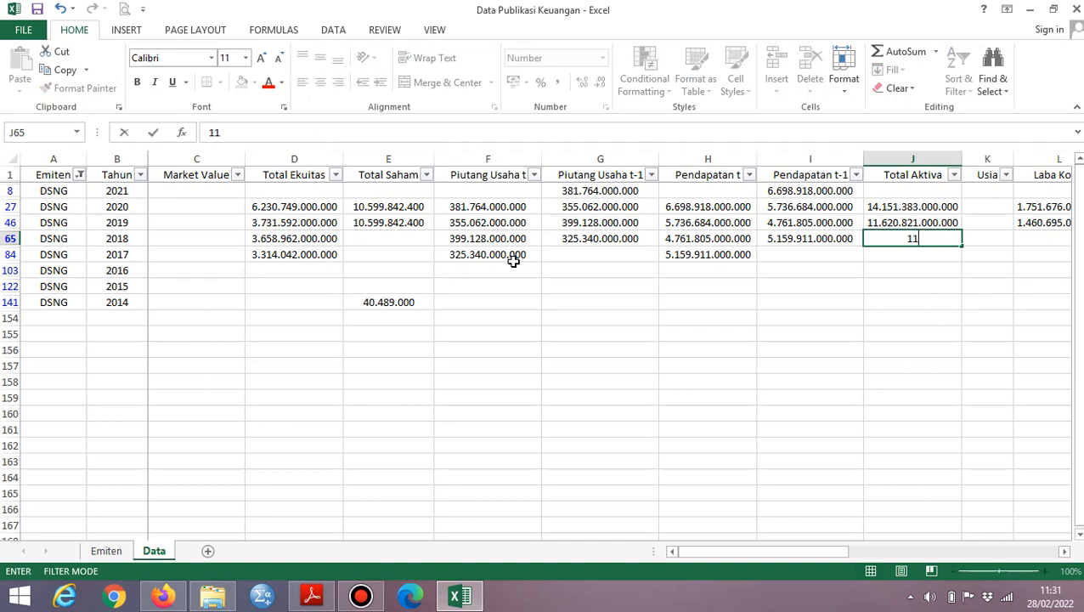
pyautogui.hotkey('alt', 'Tab')
pyautogui.hotkey('alt', 'Tab')
pyautogui.write('738')
pyautogui.hotkey('alt', 'Tab')
pyautogui.hotkey('alt', 'Tab')
pyautogui.write('892000000')
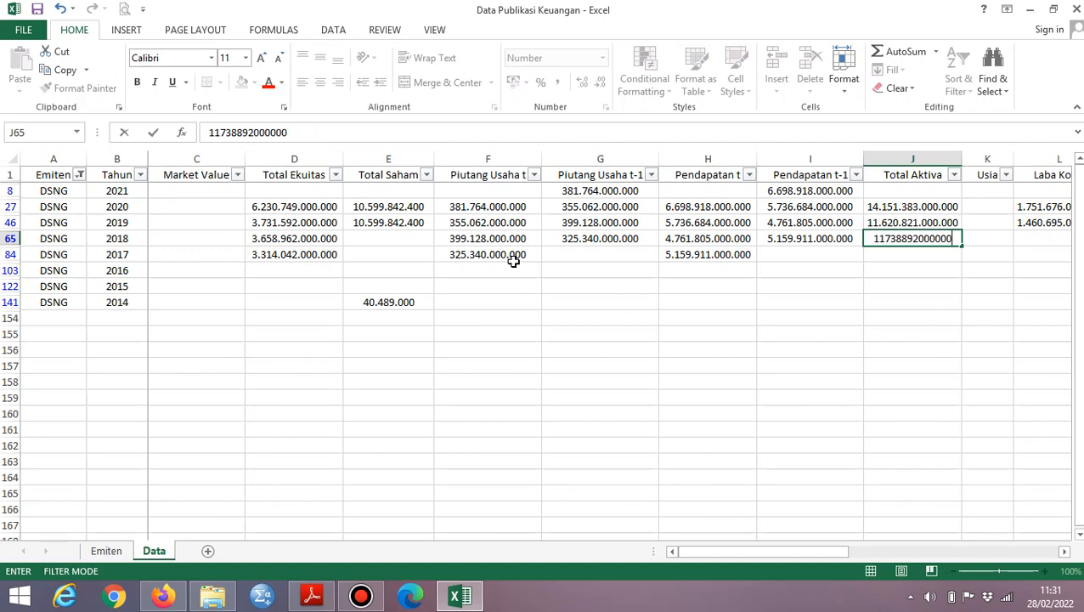
pyautogui.press('Return')
pyautogui.hotkey('alt', 'Tab')
pyautogui.hotkey('alt', 'Tab')
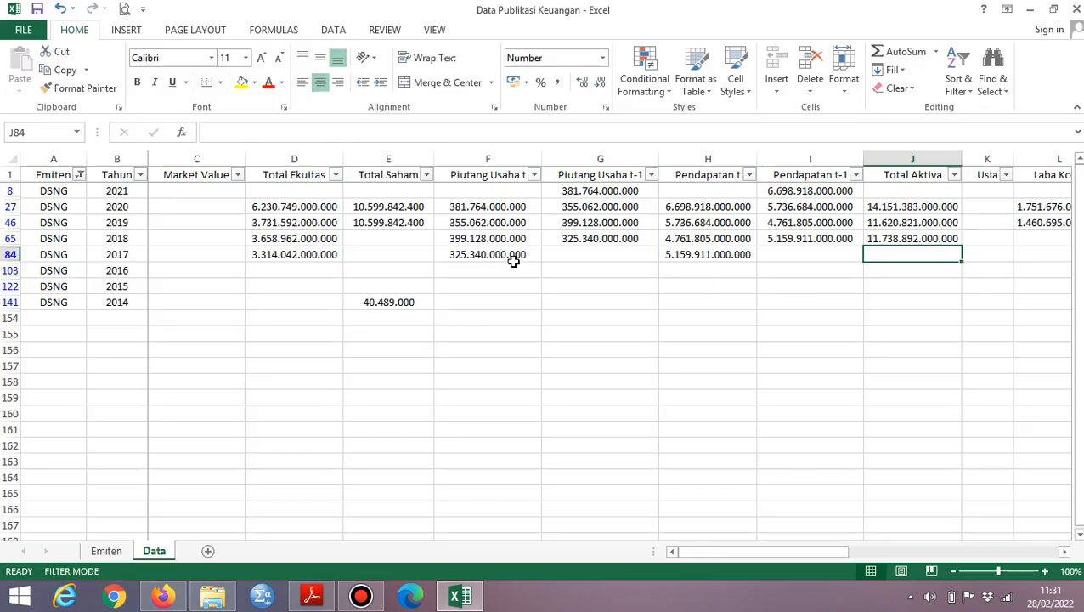
pyautogui.write('8452')
pyautogui.hotkey('alt', 'Tab')
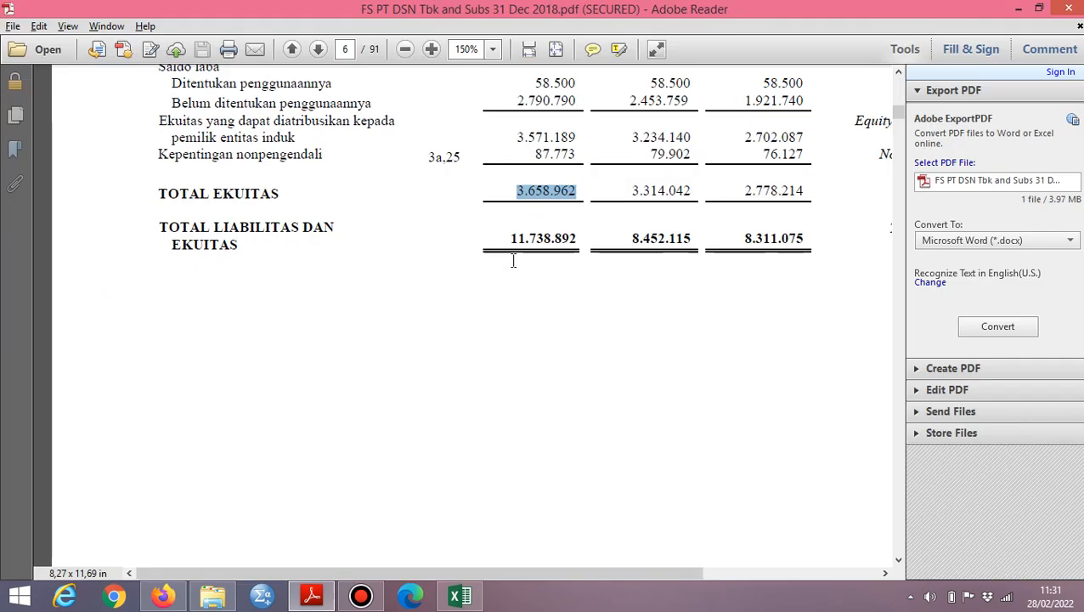
pyautogui.hotkey('alt', 'Tab')
pyautogui.write('115.')
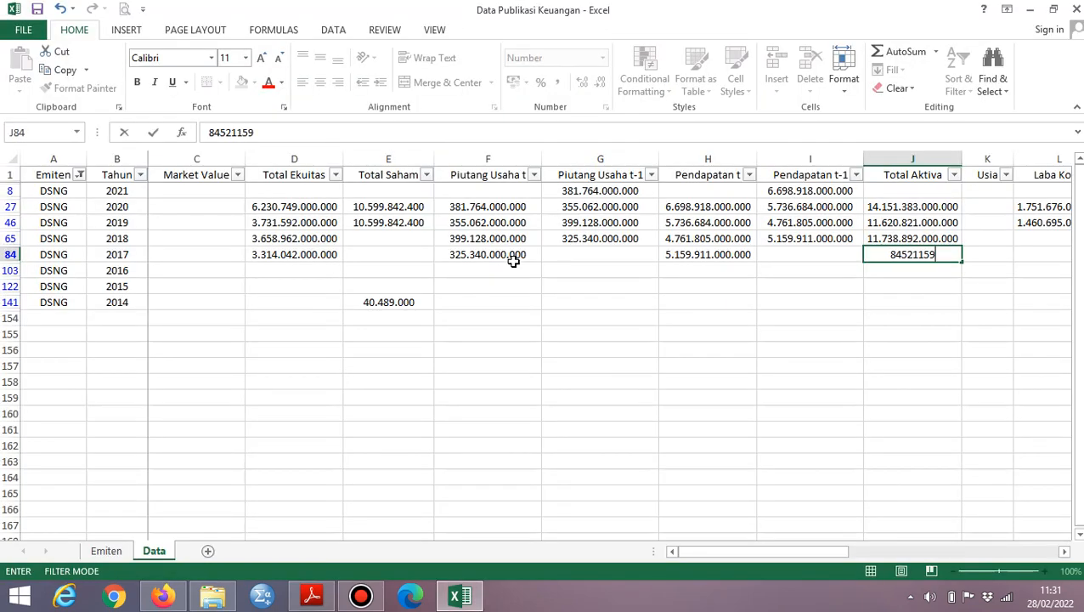
pyautogui.write('000.000')
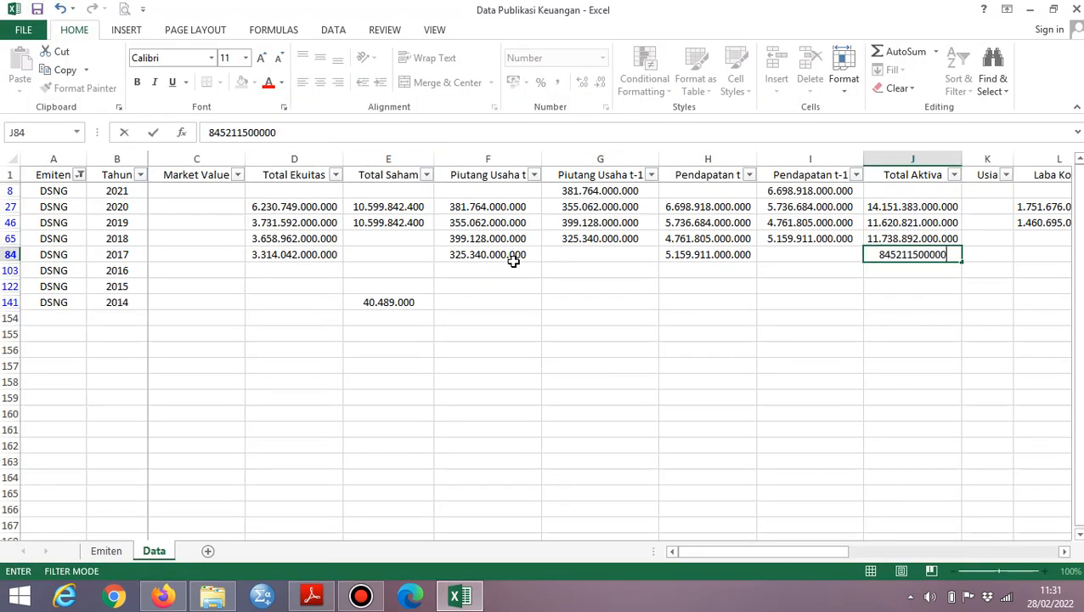
pyautogui.press('Return')
pyautogui.press('Up')
pyautogui.press('Up')
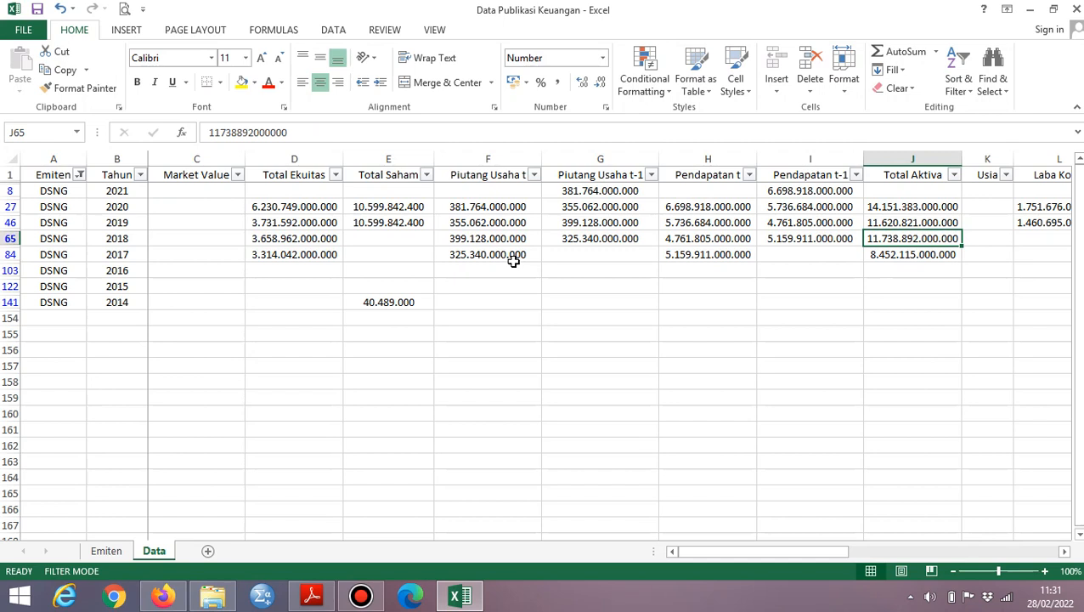
# Step: Find DSNG's establishment date in note 1a of the report and enter 29-9-1980 in the 2021 Usia cell in Excel
pyautogui.press('Right')
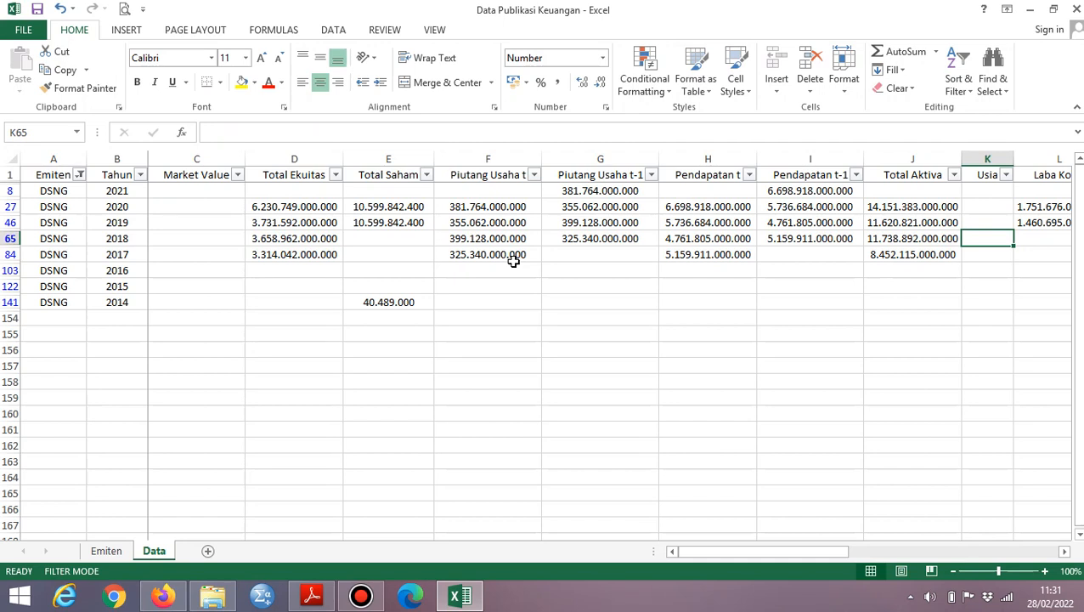
pyautogui.hotkey('alt', 'Tab')
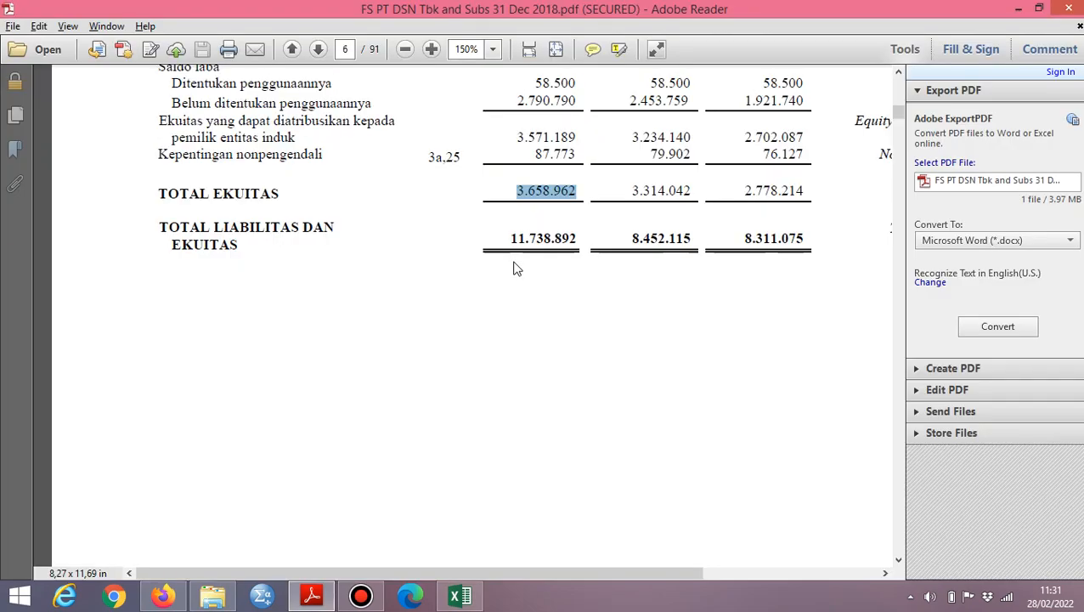
pyautogui.scroll(-15, 514, 261)
pyautogui.scroll(-15, 513, 261)
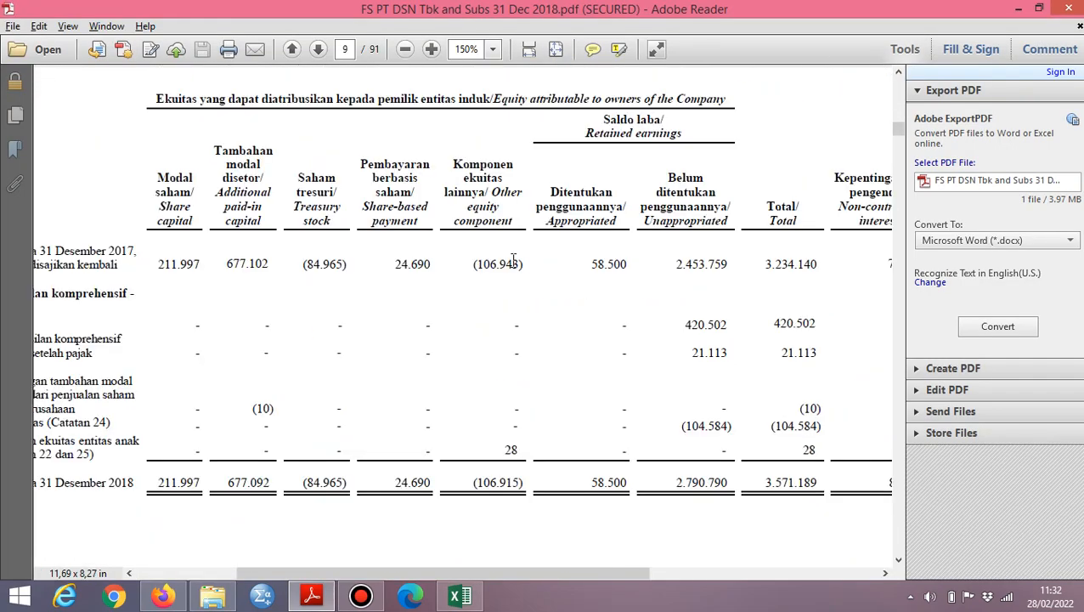
pyautogui.scroll(-5, 513, 260)
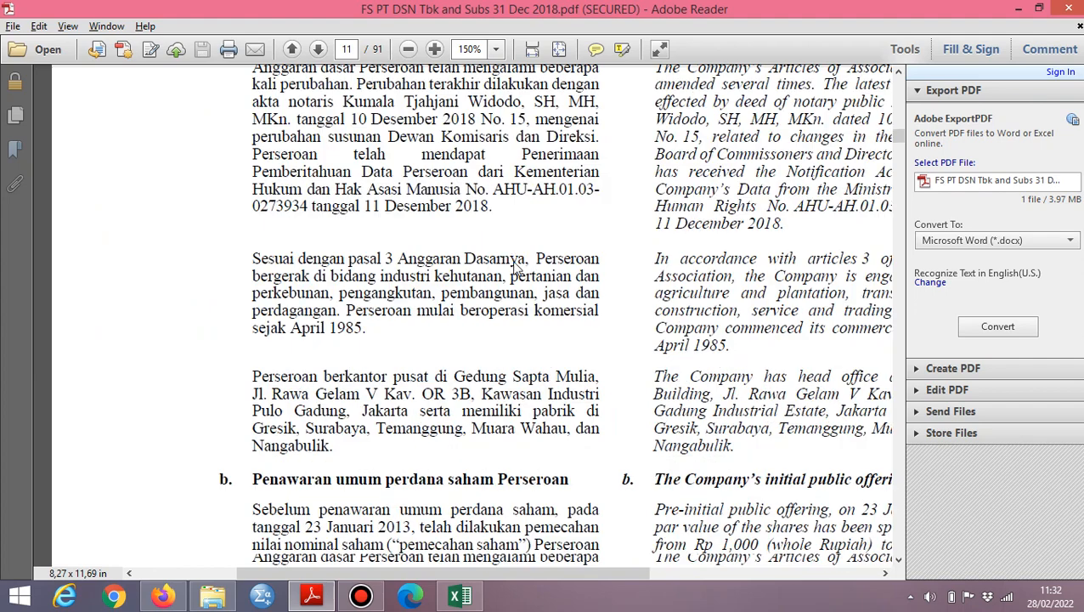
pyautogui.scroll(5, 516, 269)
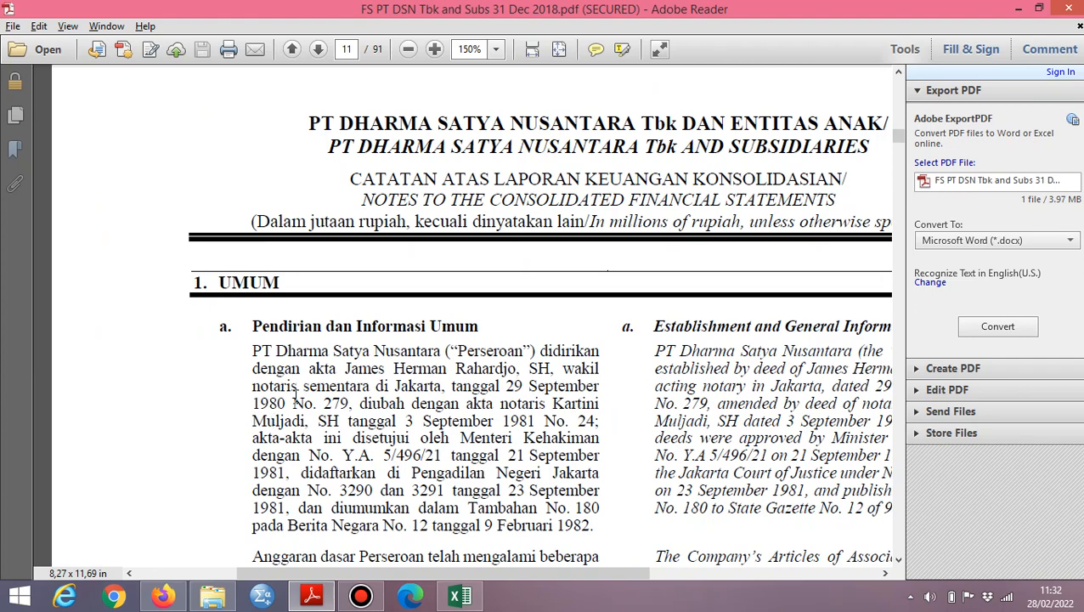
pyautogui.hotkey('alt', 'Tab')
pyautogui.press('Up')
pyautogui.press('Up')
pyautogui.press('Up')
pyautogui.press('Up')
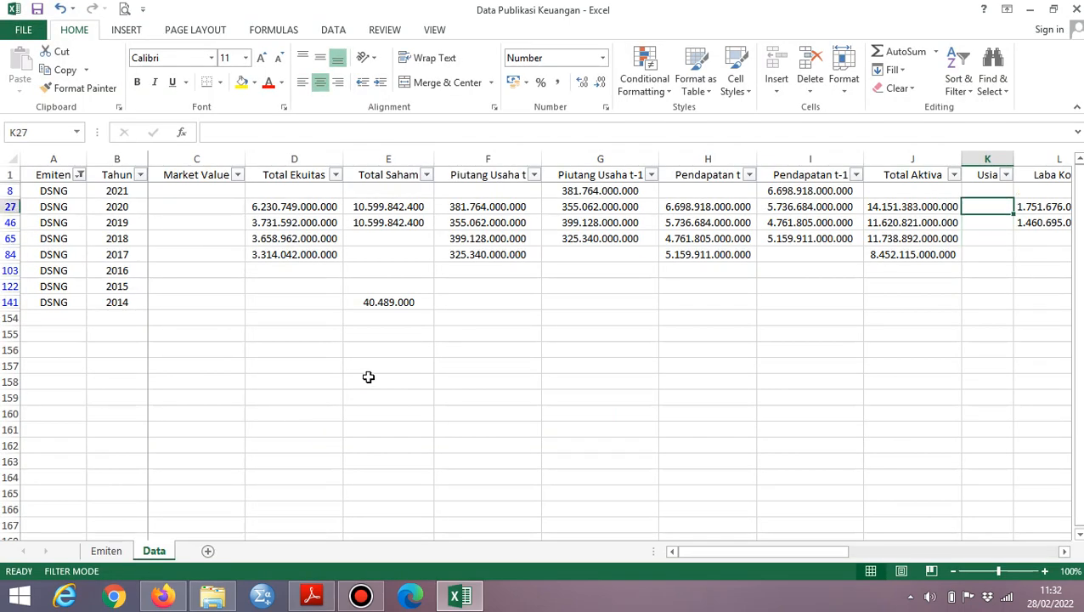
pyautogui.press('Down')
pyautogui.write('29')
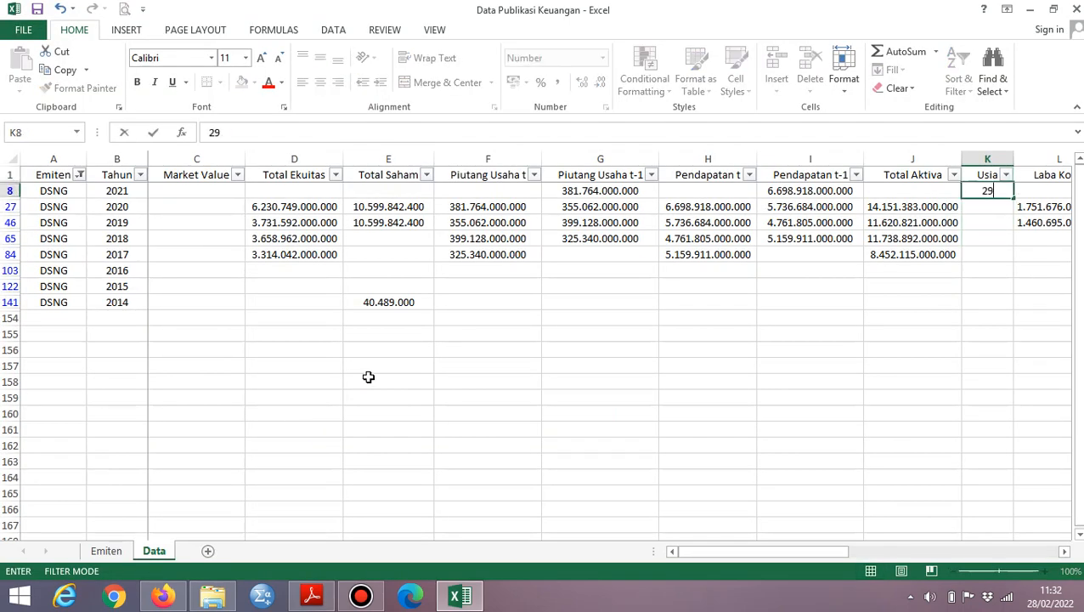
pyautogui.write('-9')
pyautogui.hotkey('alt', 'Tab')
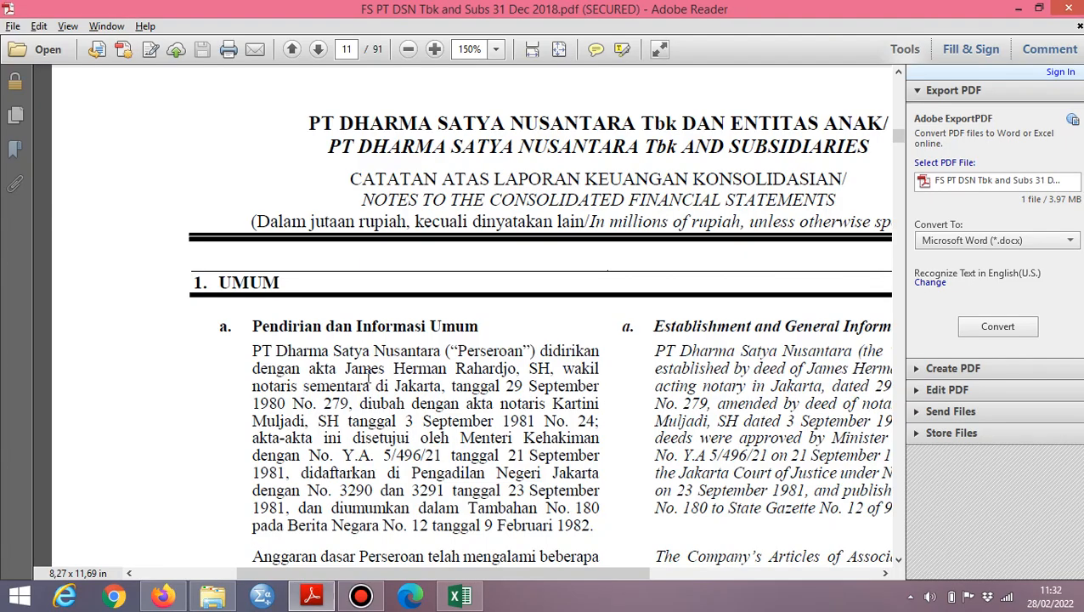
pyautogui.hotkey('alt', 'Tab')
pyautogui.write('-1980')
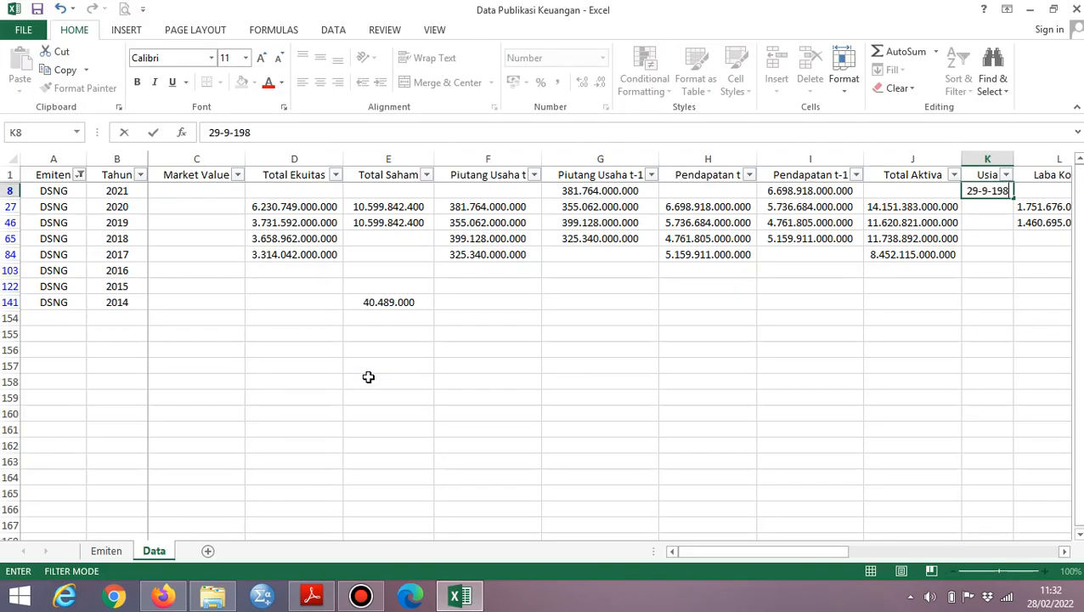
pyautogui.press('Return')
pyautogui.press('Up')
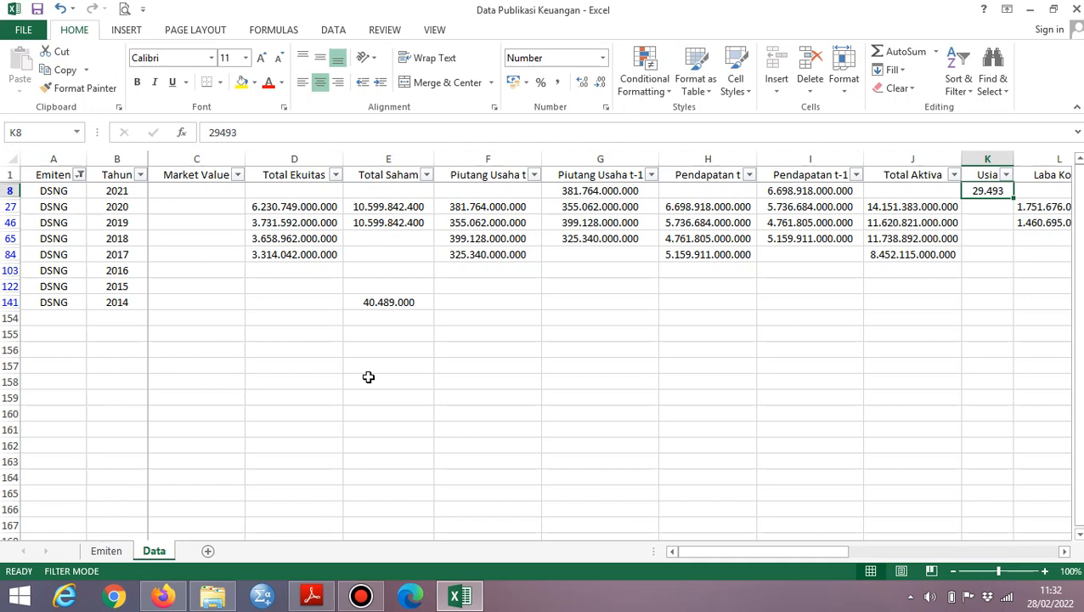
# Step: Apply the date number format to the entire Usia column
pyautogui.click(997, 158)
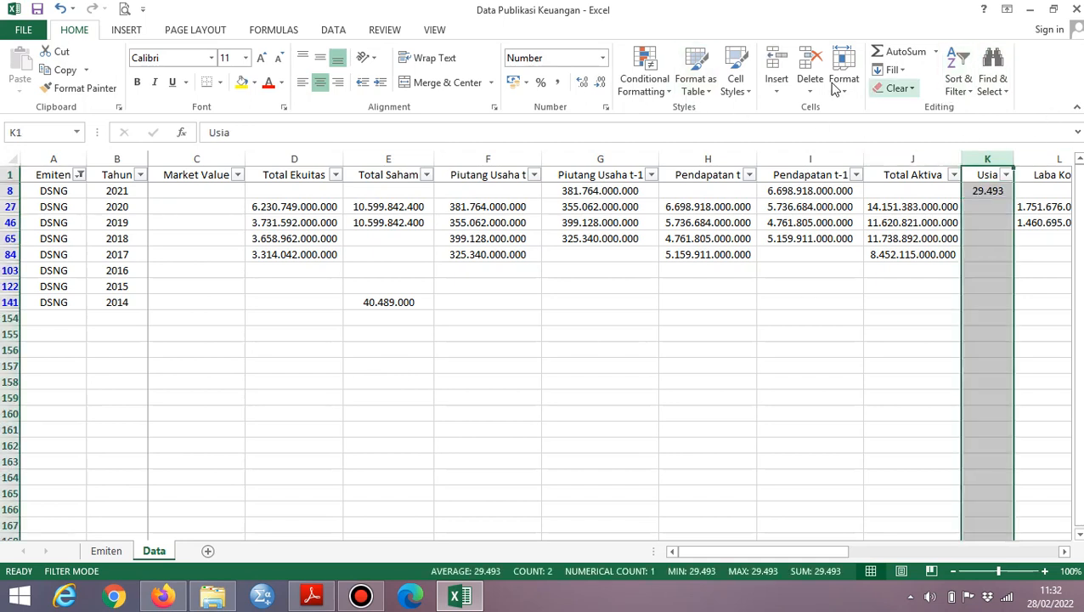
pyautogui.click(602, 58)
pyautogui.click(595, 223)
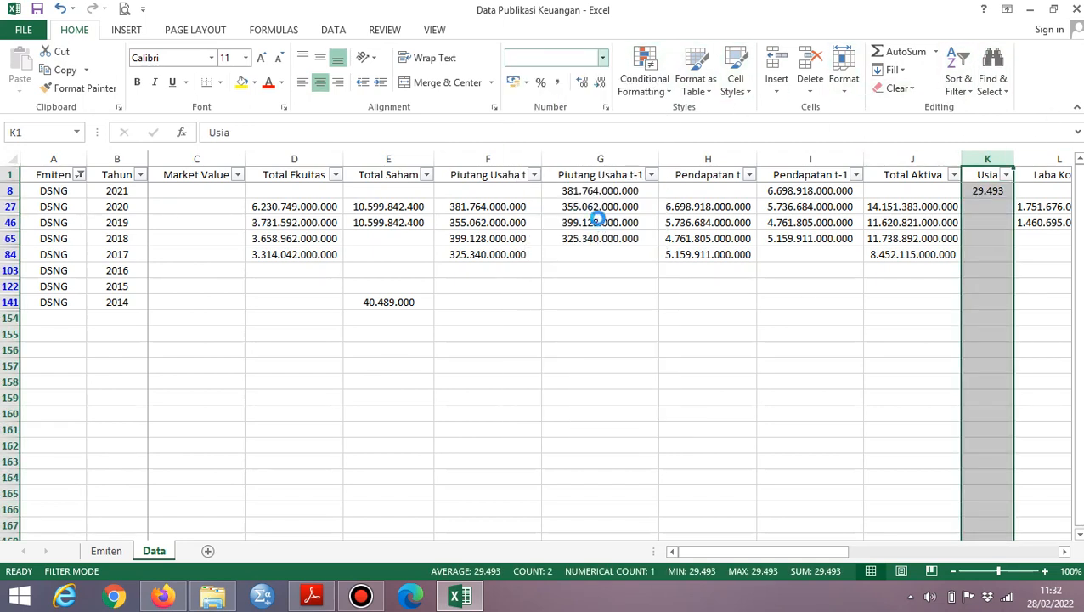
# Step: Copy DSNG's 2021 establishment date in the Usia column into the cells for 2020 through 2014
pyautogui.click(995, 192)
pyautogui.hotkey('ctrl', 'c')
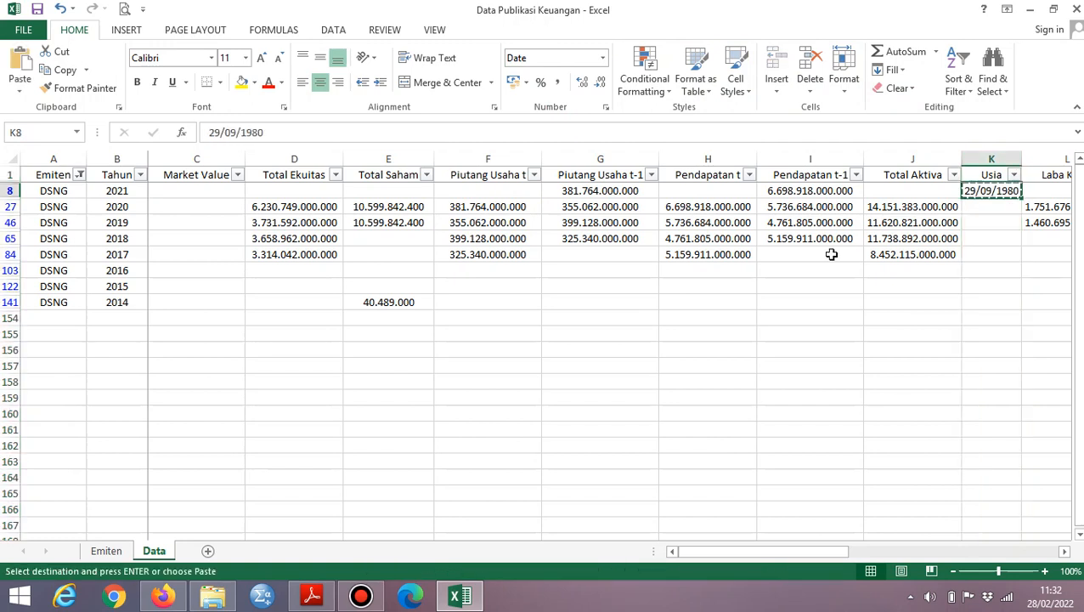
pyautogui.press('Down')
pyautogui.hotkey('ctrl', 'v')
pyautogui.press('Down')
pyautogui.hotkey('ctrl', 'v')
pyautogui.press('Down')
pyautogui.hotkey('ctrl', 'v')
pyautogui.press('Down')
pyautogui.hotkey('ctrl', 'v')
pyautogui.press('Down')
pyautogui.hotkey('ctrl', 'v')
pyautogui.press('Down')
pyautogui.hotkey('ctrl', 'v')
pyautogui.press('Down')
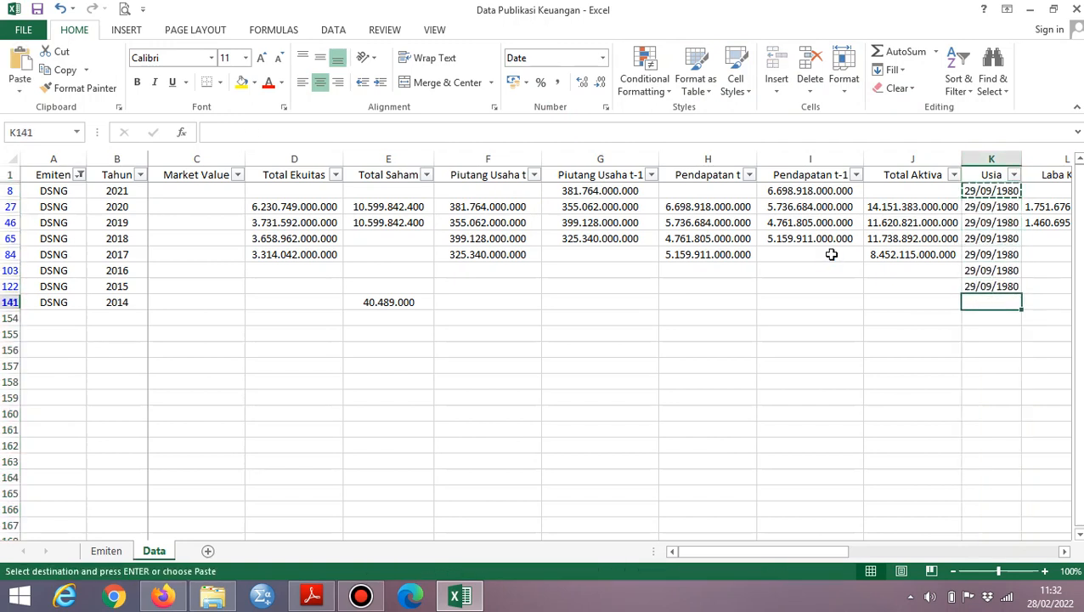
pyautogui.hotkey('ctrl', 'v')
pyautogui.press('Up')
pyautogui.press('Up')
pyautogui.press('Up')
pyautogui.hotkey('alt', 'Tab')
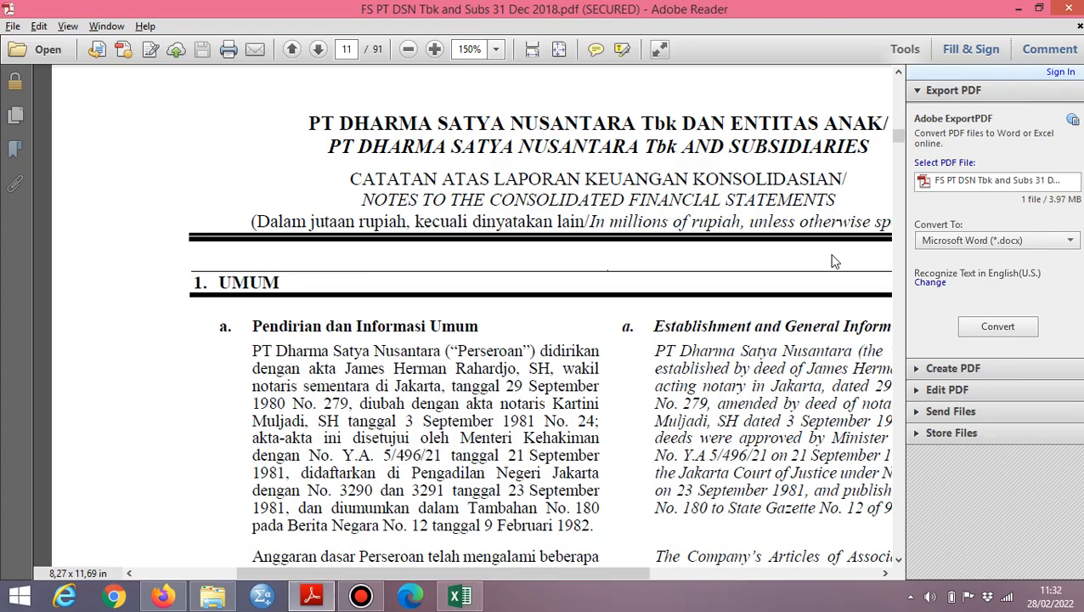
pyautogui.hotkey('alt', 'Tab')
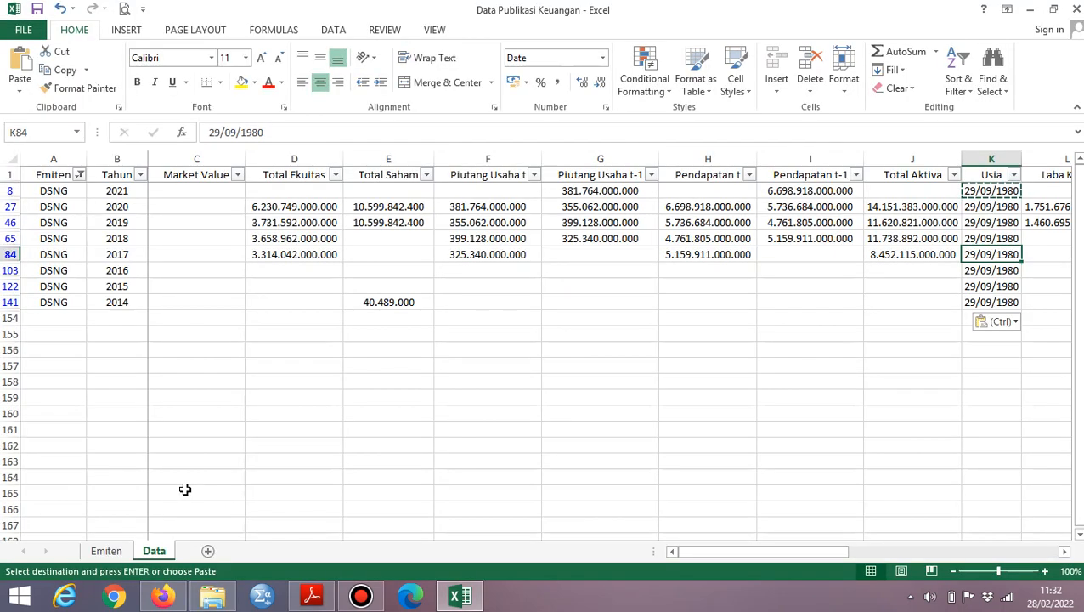
pyautogui.press('Up')
pyautogui.press('Escape')
pyautogui.press('Right')
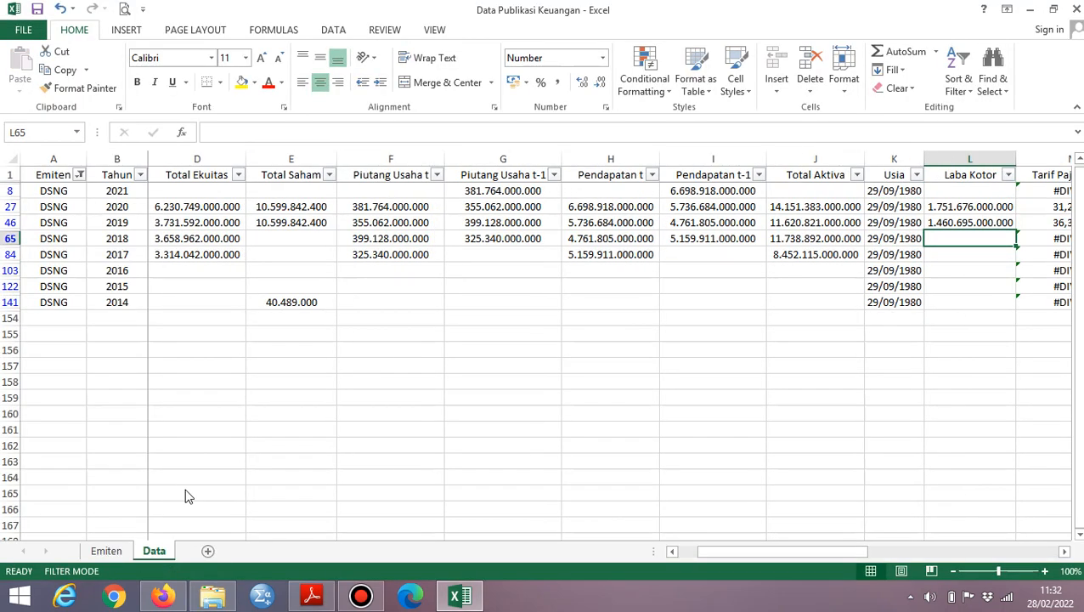
pyautogui.hotkey('alt', 'Tab')
pyautogui.scroll(15, 185, 488)
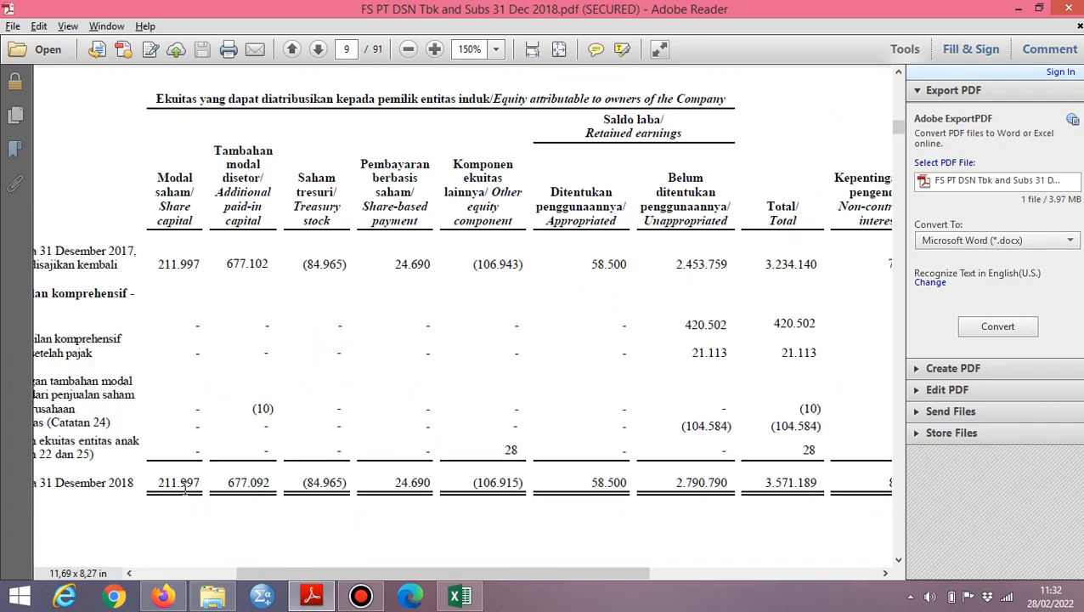
pyautogui.scroll(15, 184, 488)
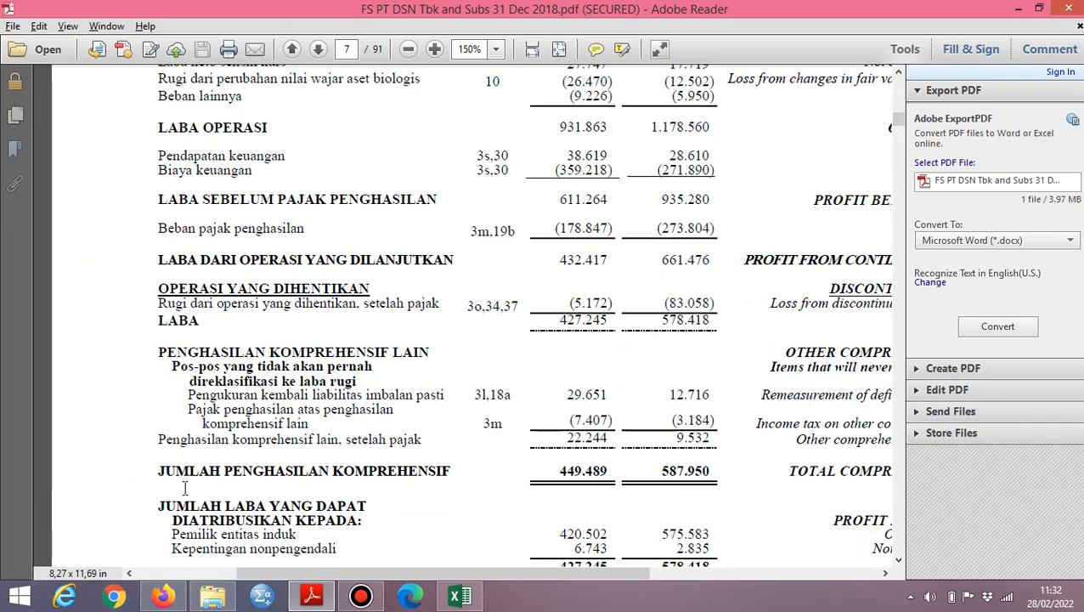
pyautogui.scroll(5, 184, 488)
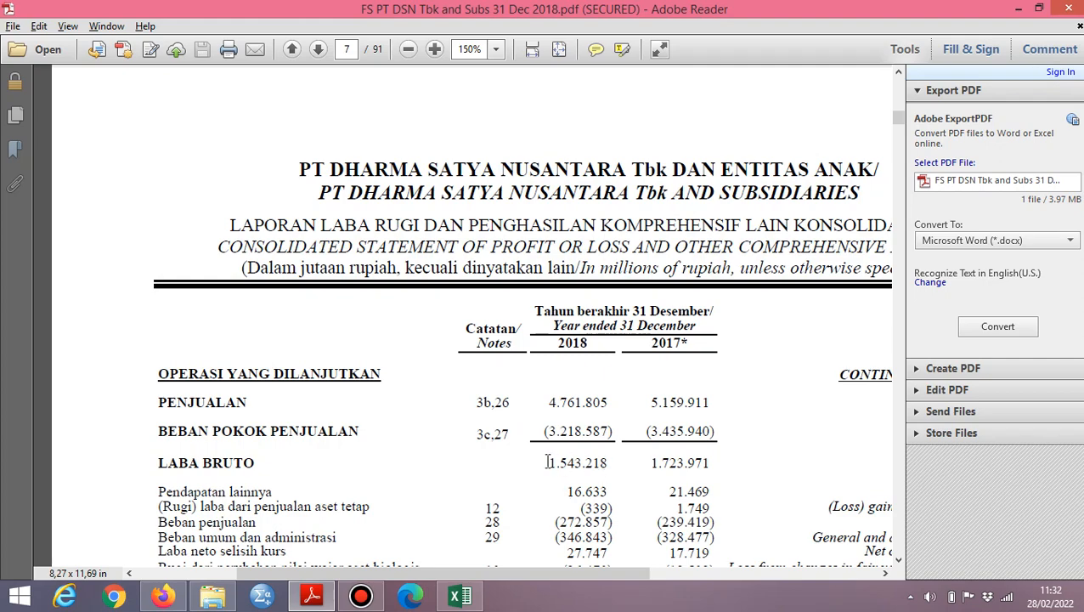
pyautogui.hotkey('alt', 'Tab')
pyautogui.write('154')
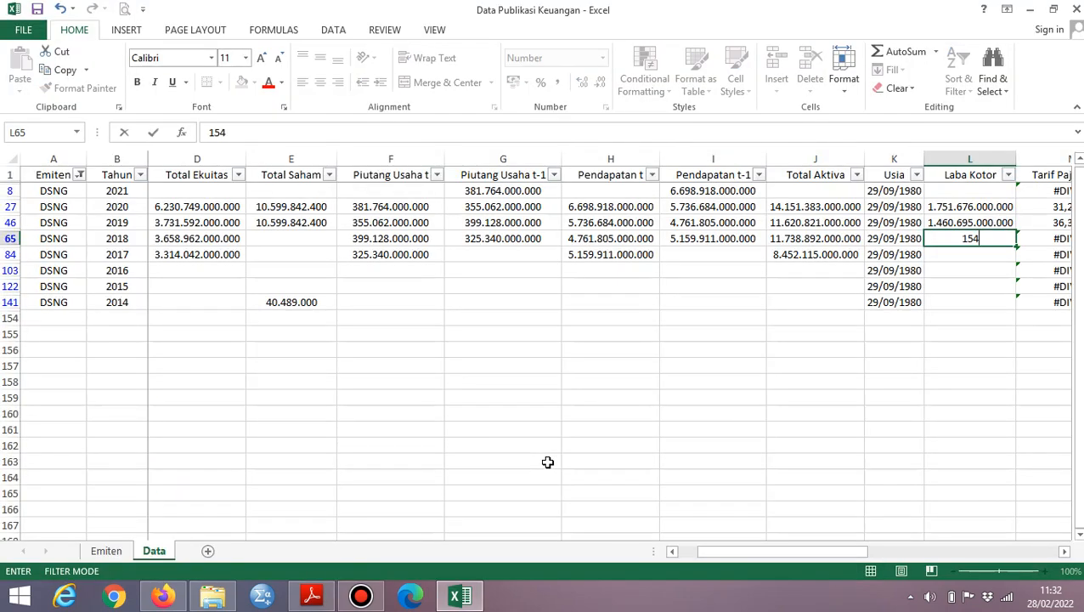
pyautogui.hotkey('alt', 'Tab')
pyautogui.hotkey('alt', 'Tab')
pyautogui.write('3218000')
pyautogui.press('Return')
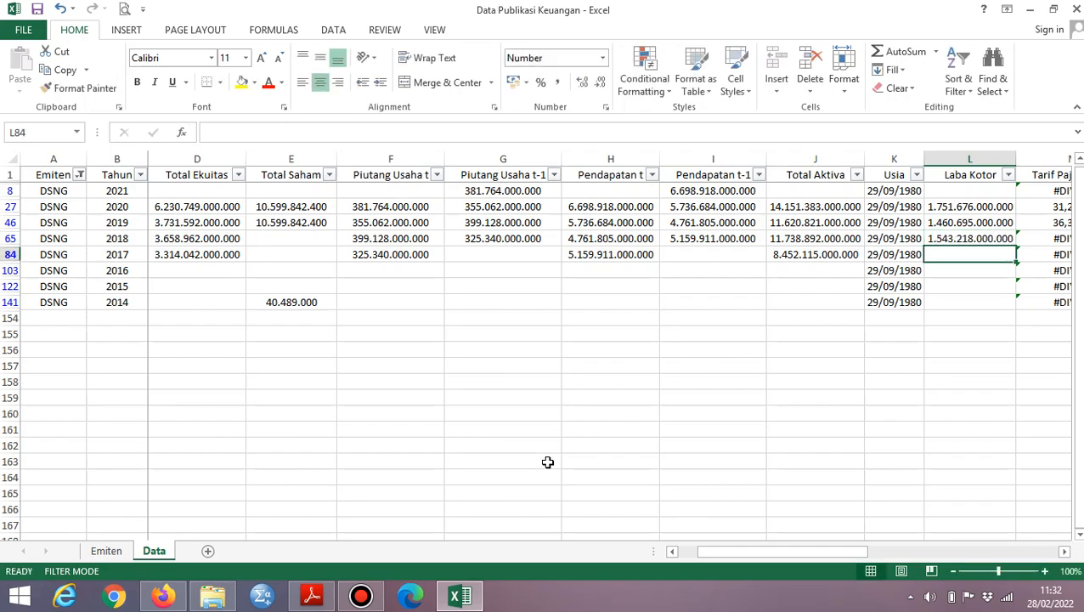
pyautogui.hotkey('alt', 'Tab')
pyautogui.hotkey('alt', 'Tab')
pyautogui.write('1723')
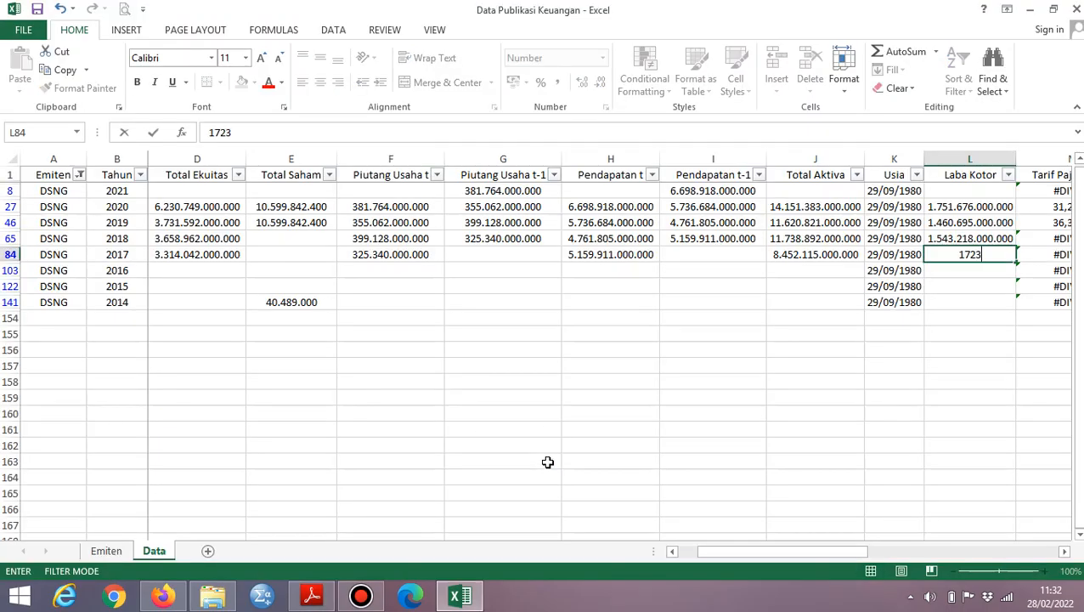
pyautogui.hotkey('alt', 'Tab')
pyautogui.hotkey('alt', 'Tab')
pyautogui.write('971000000')
pyautogui.press('Return')
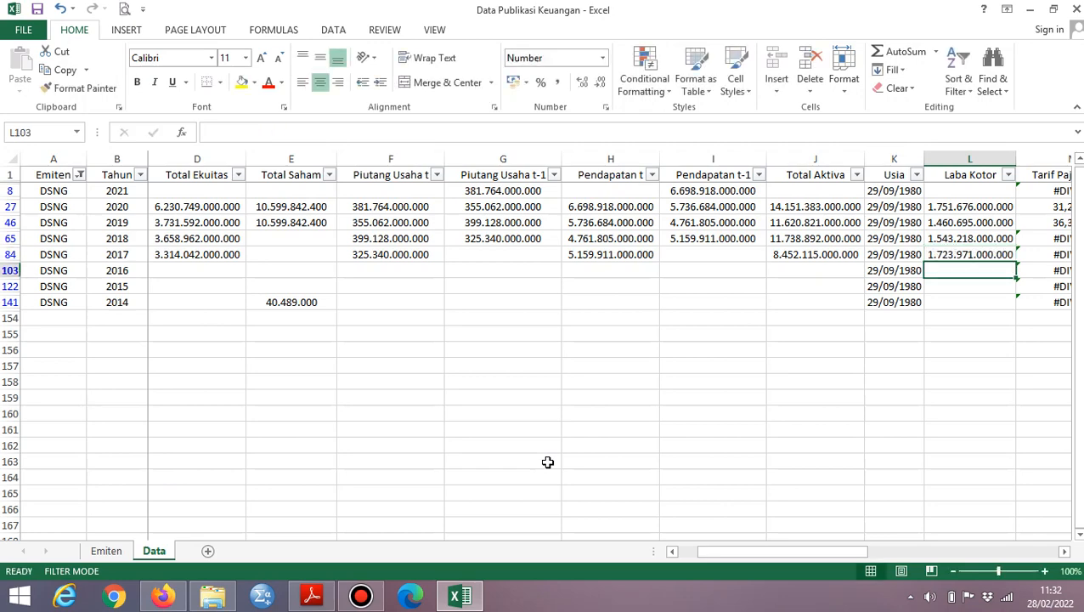
pyautogui.press('Up')
pyautogui.press('Up')
pyautogui.press('Right')
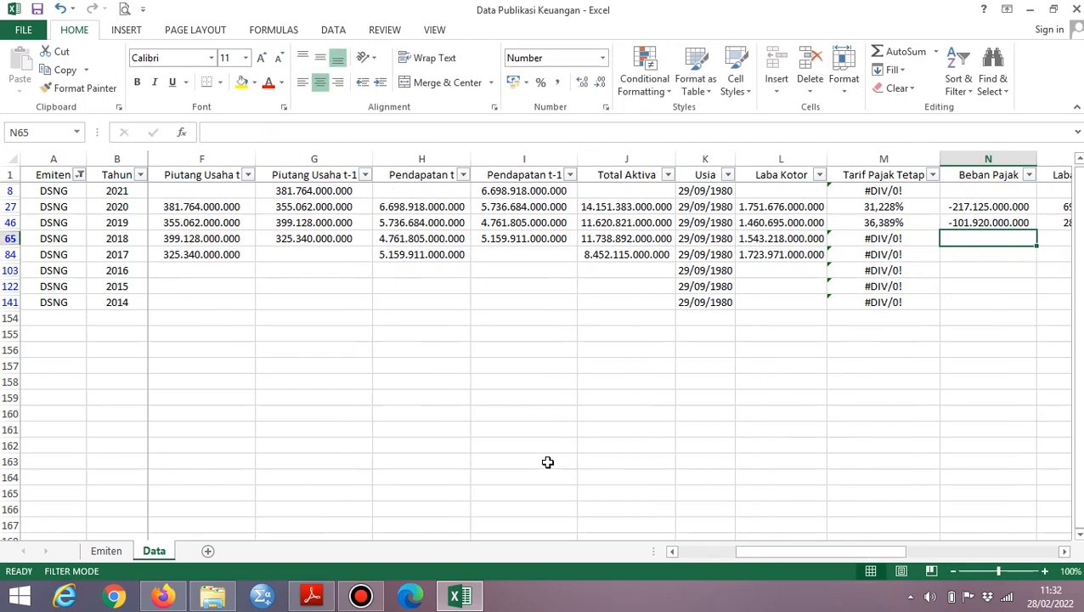
pyautogui.press('Right')
pyautogui.hotkey('alt', 'Tab')
pyautogui.scroll(-5, 547, 461)
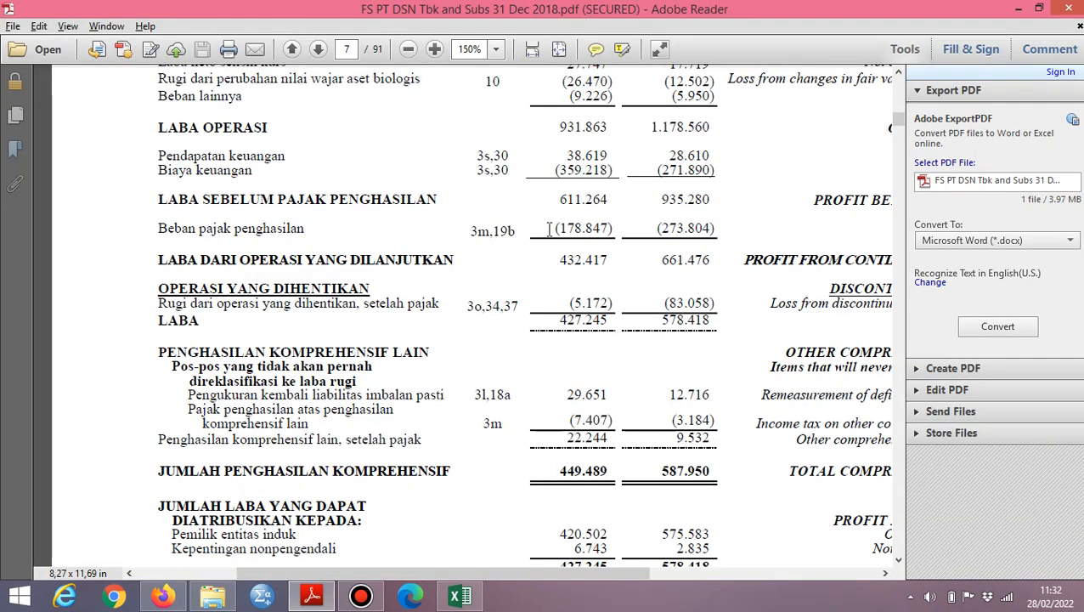
pyautogui.hotkey('alt', 'Tab')
pyautogui.write('-178')
pyautogui.hotkey('alt', 'Tab')
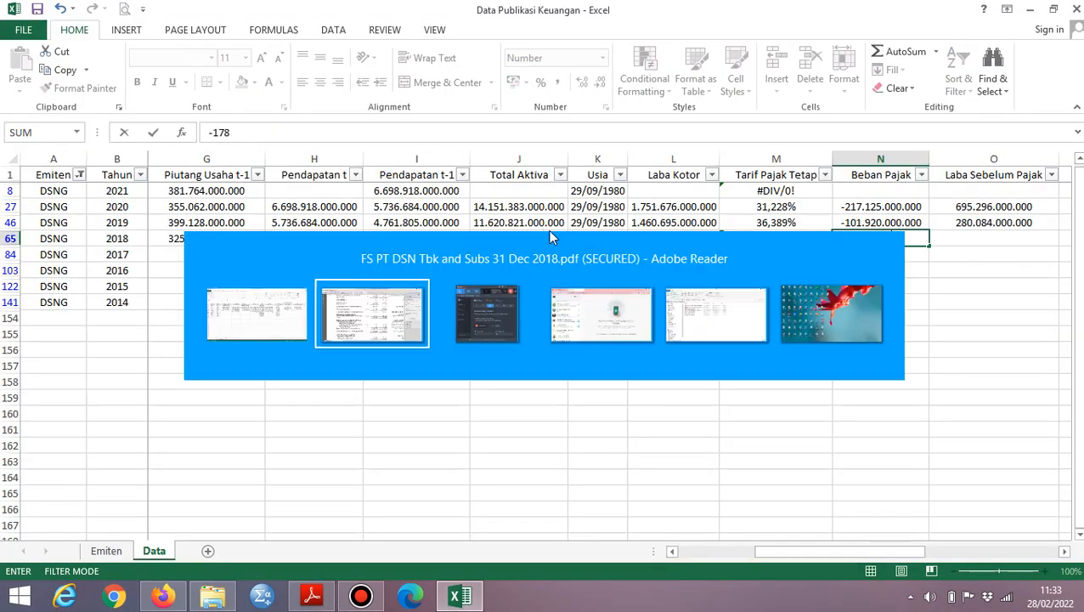
pyautogui.hotkey('alt', 'Tab')
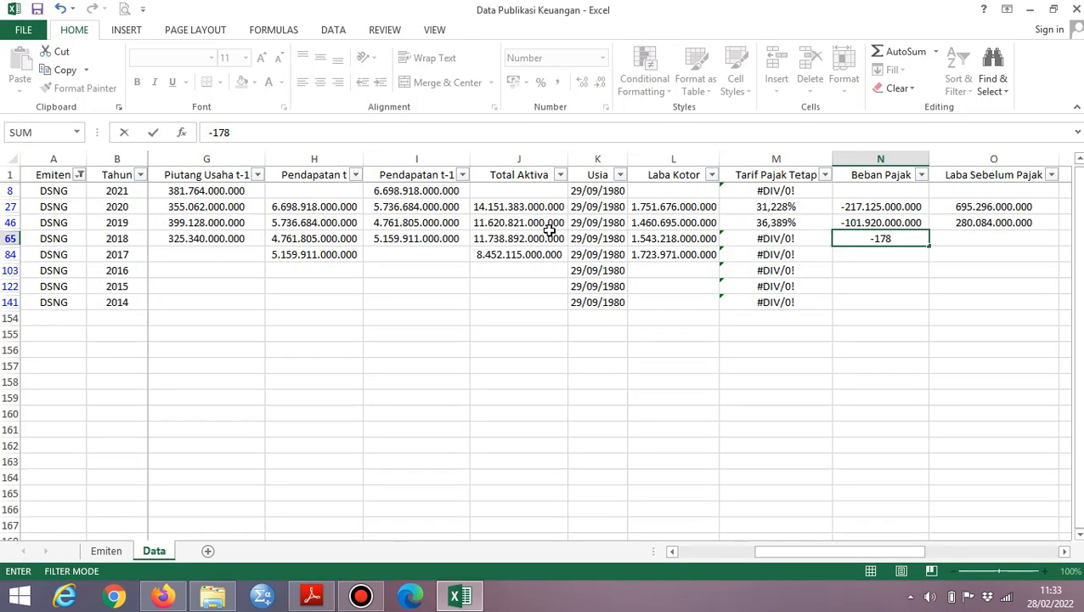
pyautogui.write('847000000')
pyautogui.hotkey('ctrl', 'Return')
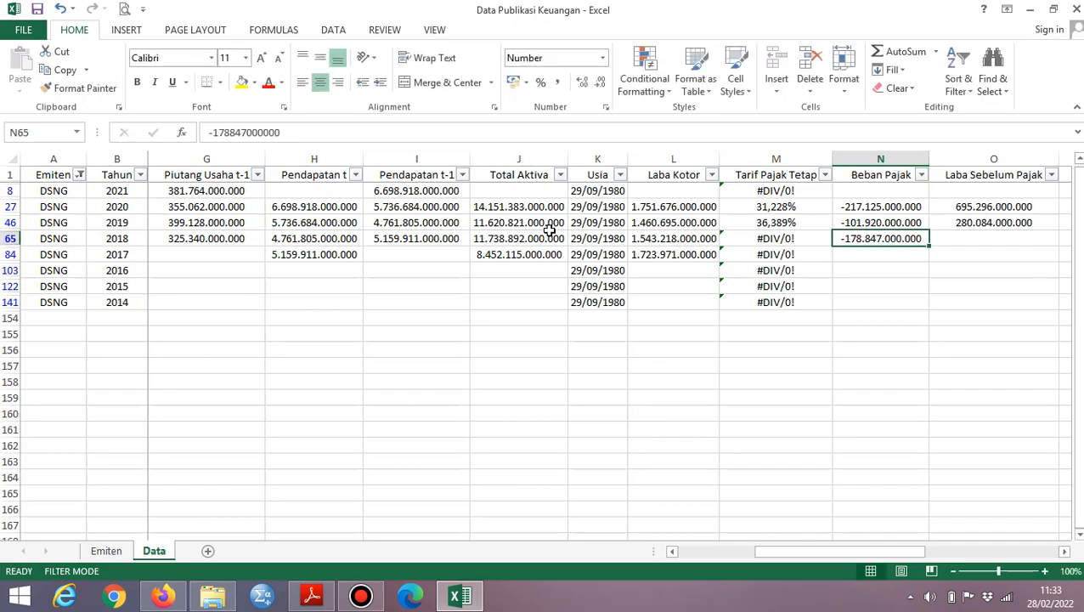
pyautogui.hotkey('alt', 'Tab')
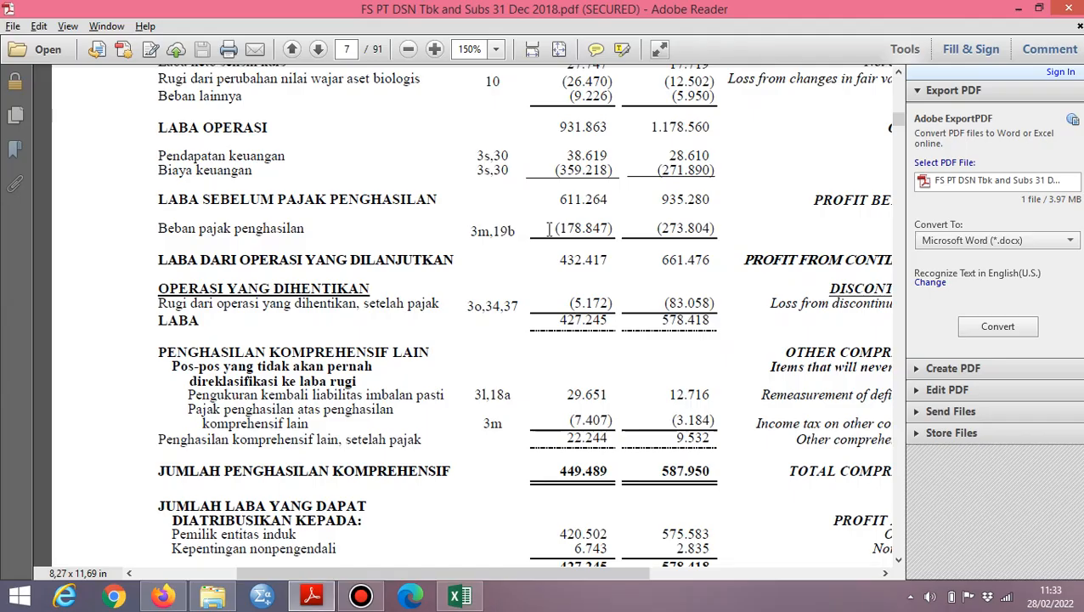
pyautogui.hotkey('alt', 'Tab')
pyautogui.press('Down')
pyautogui.write('-273')
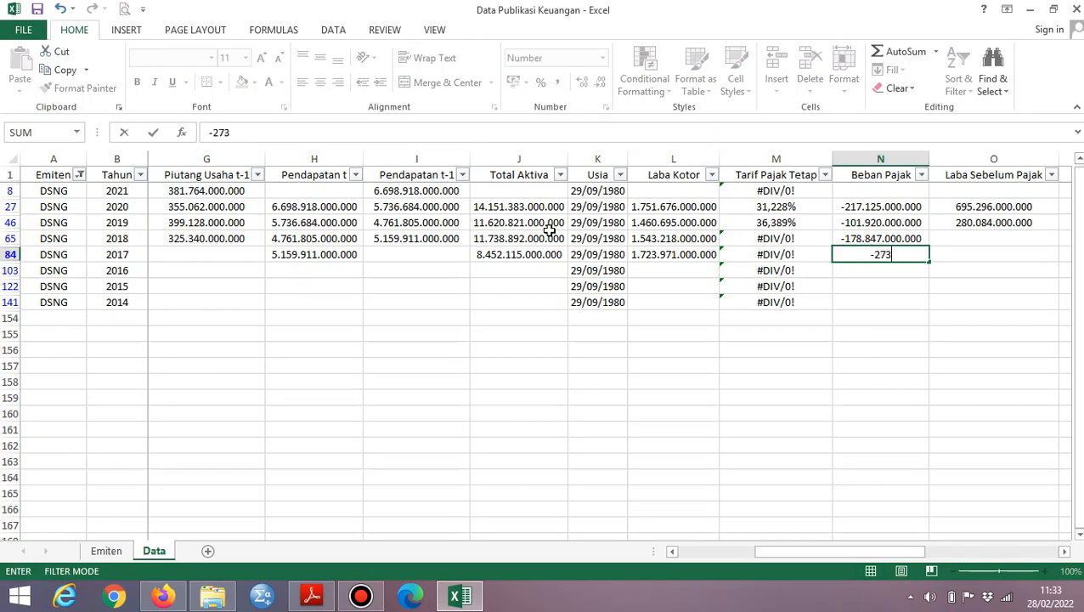
pyautogui.hotkey('alt', 'Tab')
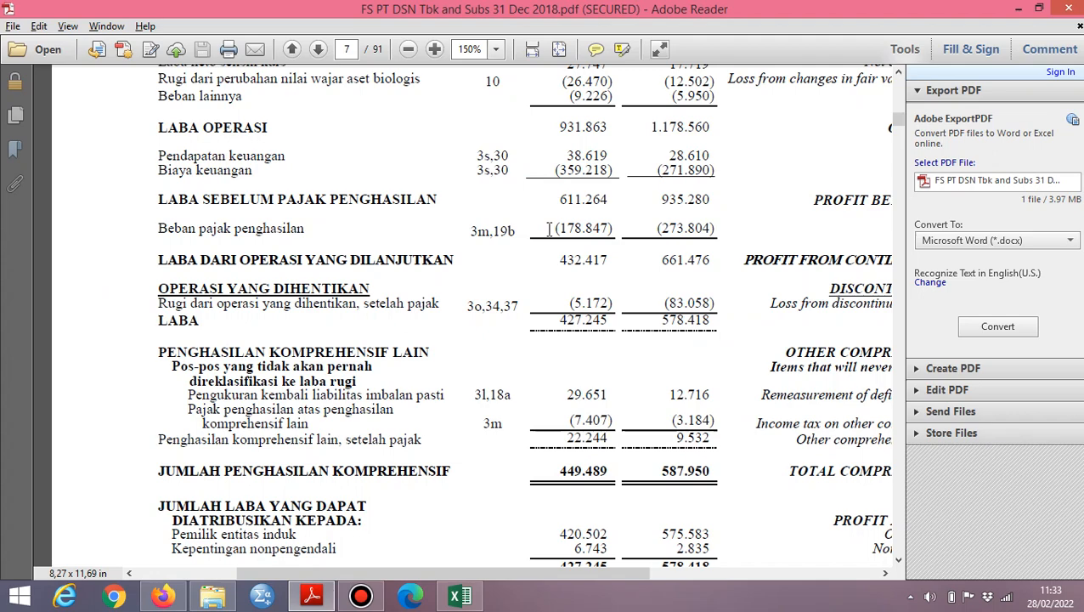
pyautogui.hotkey('alt', 'Tab')
pyautogui.write('8')
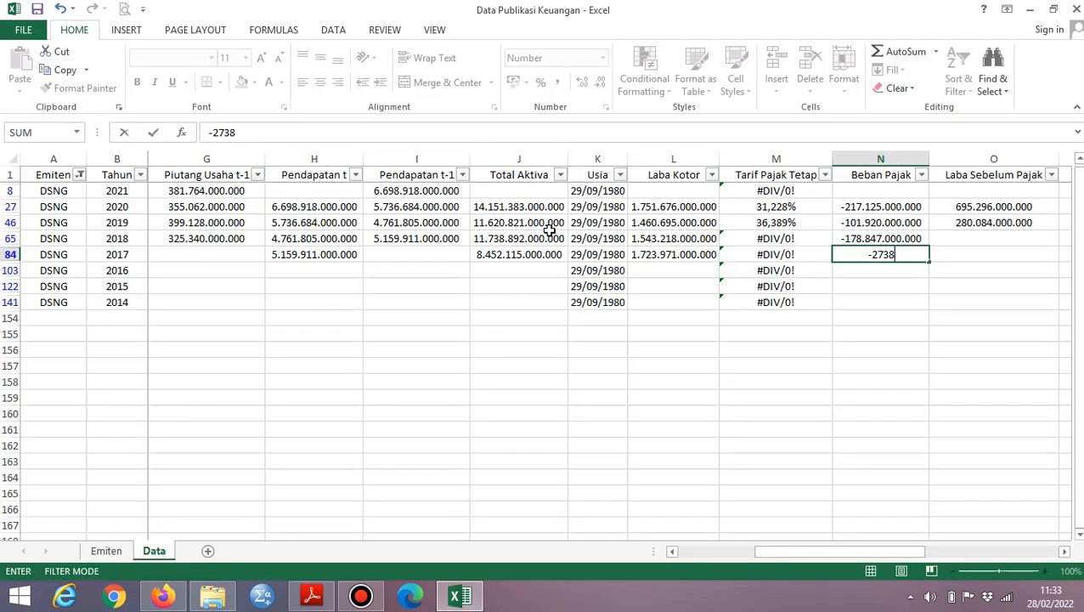
pyautogui.write('04000000')
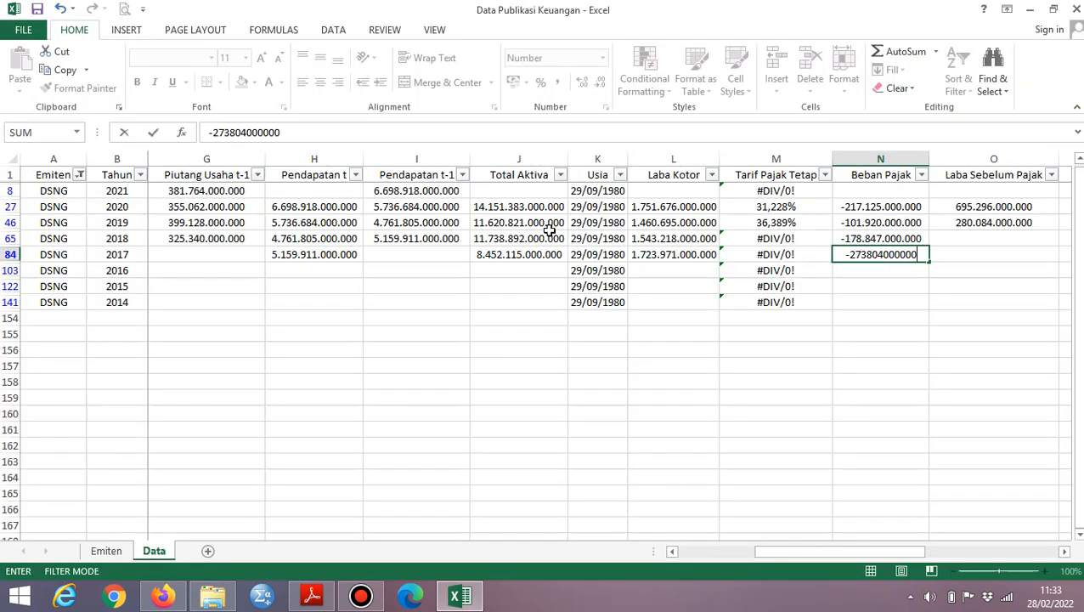
pyautogui.hotkey('ctrl', 'Return')
pyautogui.hotkey('alt', 'Tab')
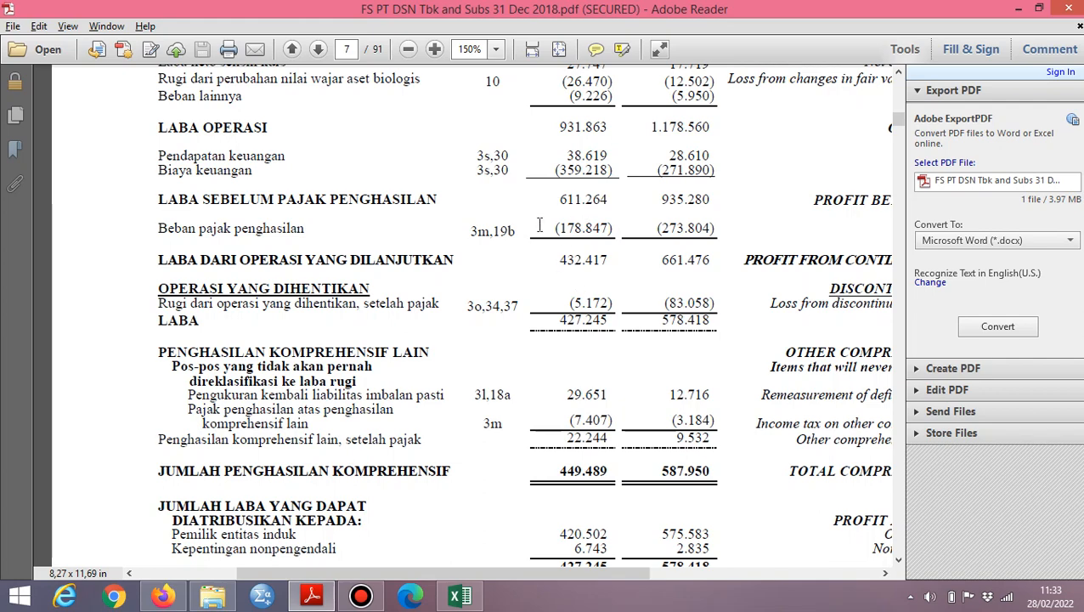
pyautogui.hotkey('alt', 'Tab')
pyautogui.press('Right')
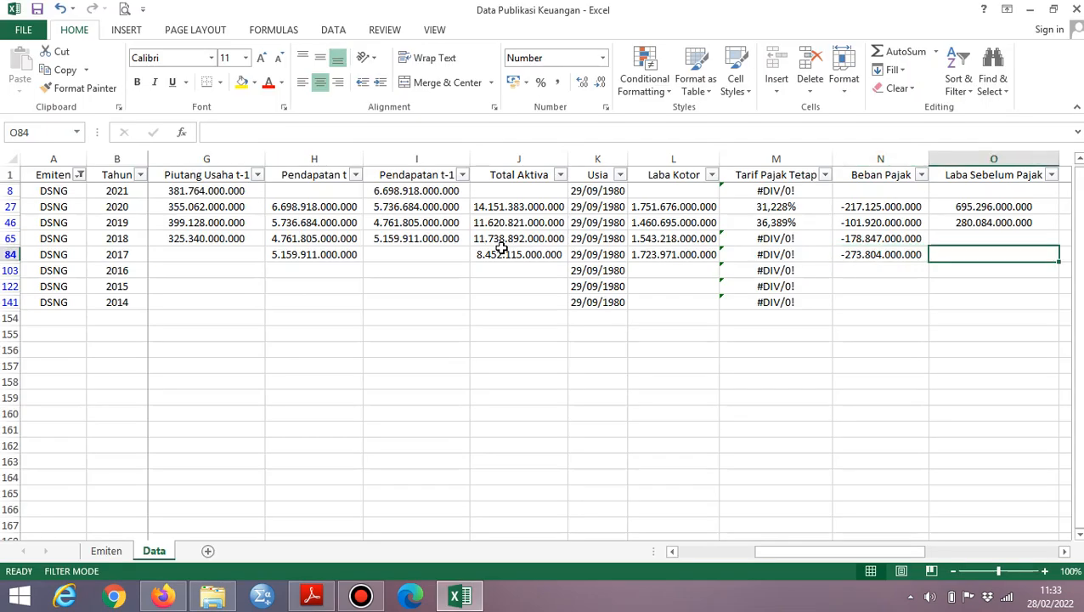
pyautogui.hotkey('alt', 'Tab')
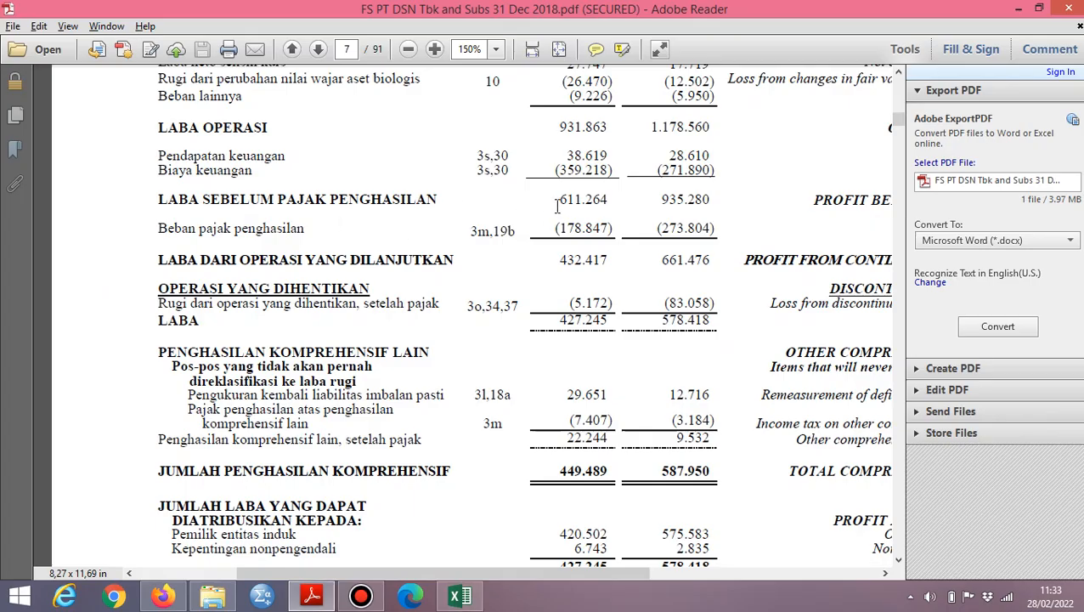
pyautogui.hotkey('alt', 'Tab')
pyautogui.write('6')
pyautogui.hotkey('alt', 'Tab')
pyautogui.hotkey('alt', 'Tab')
pyautogui.write('11264000')
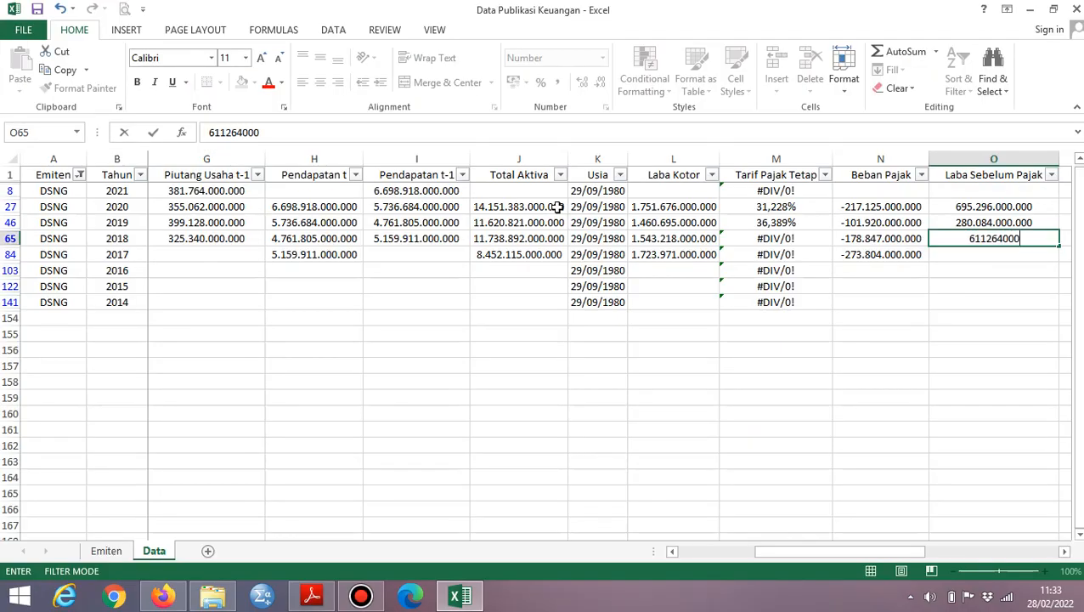
pyautogui.press('Return')
pyautogui.hotkey('alt', 'Tab')
pyautogui.hotkey('alt', 'Tab')
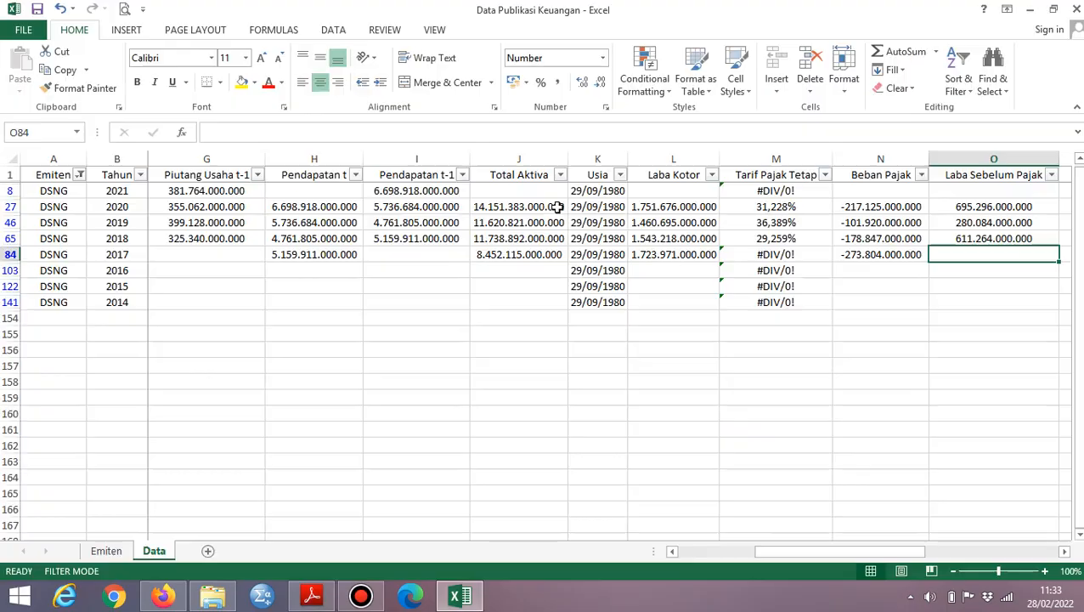
pyautogui.write('935')
pyautogui.hotkey('alt', 'Tab')
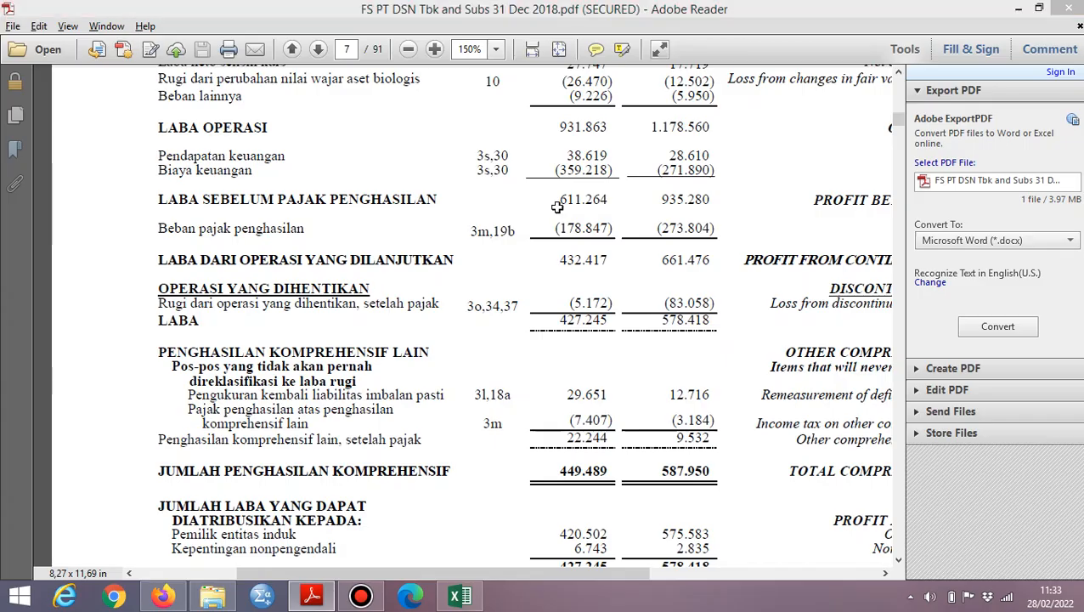
pyautogui.hotkey('alt', 'Tab')
pyautogui.write('280000000')
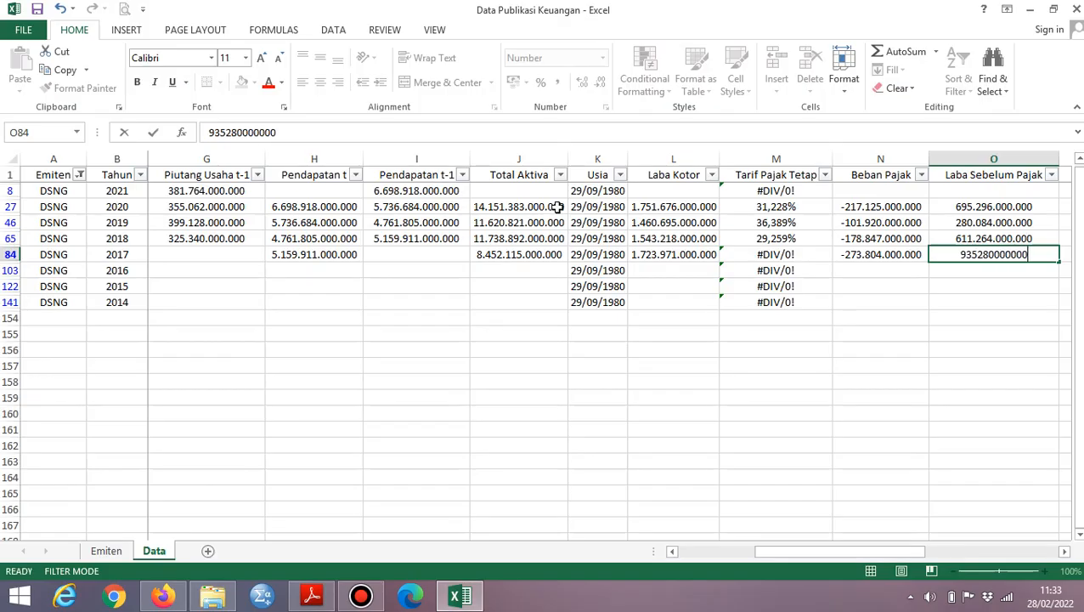
pyautogui.press('Tab')
# Step: Check DSNG's calculated 2018 and 2017 Total Utang in Excel against the total liabilities in the report's balance sheet
pyautogui.press('Up')
pyautogui.press('Right')
pyautogui.hotkey('alt', 'Tab')
pyautogui.hotkey('alt', 'Tab')
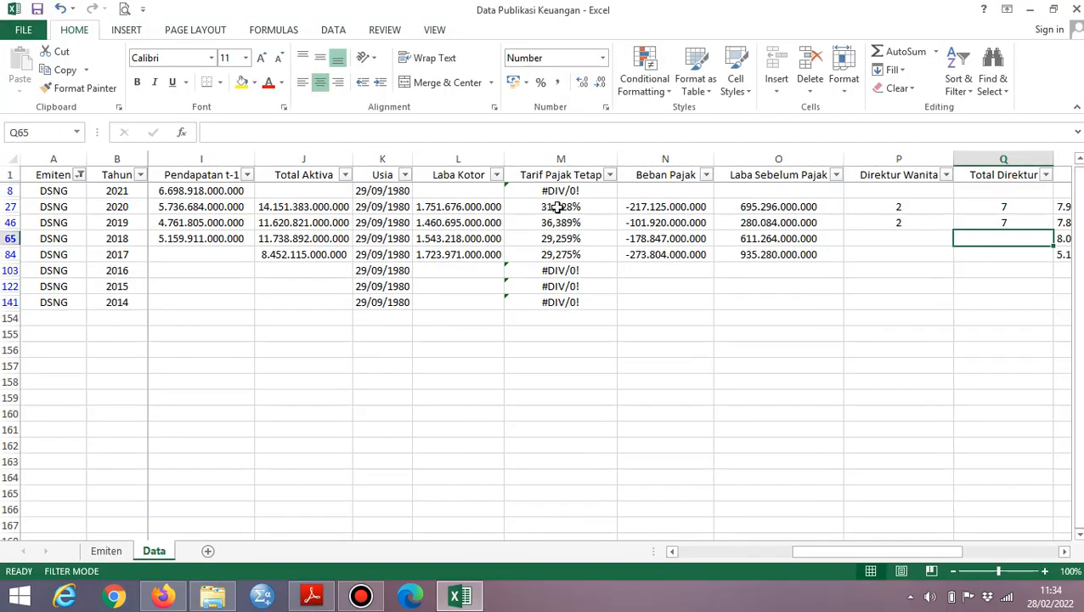
pyautogui.press('Right')
pyautogui.press('Right')
pyautogui.press('Right')
pyautogui.press('Left')
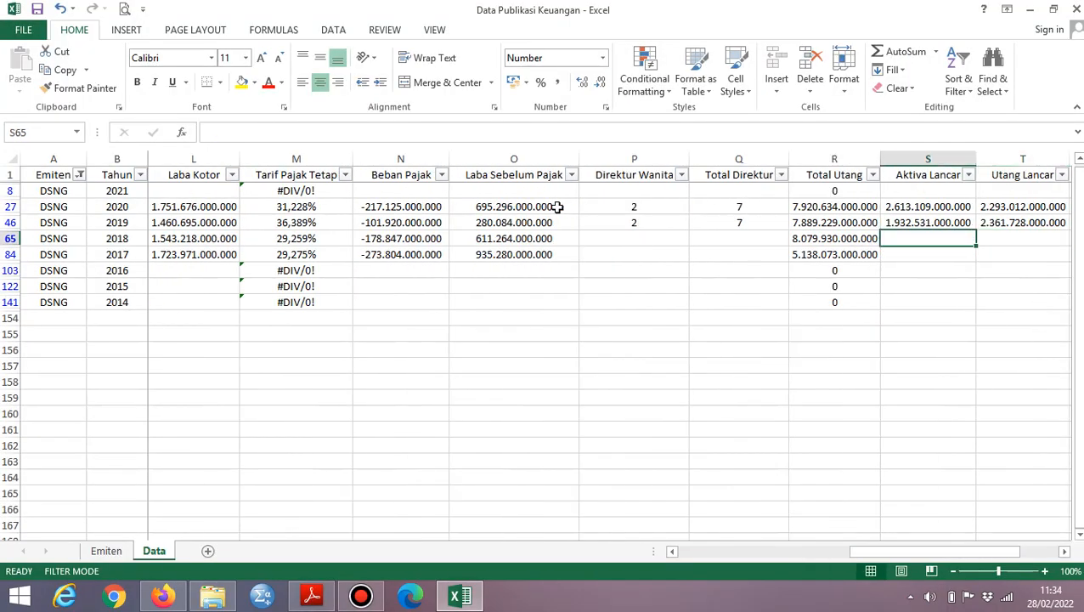
pyautogui.press('Left')
pyautogui.hotkey('alt', 'Tab')
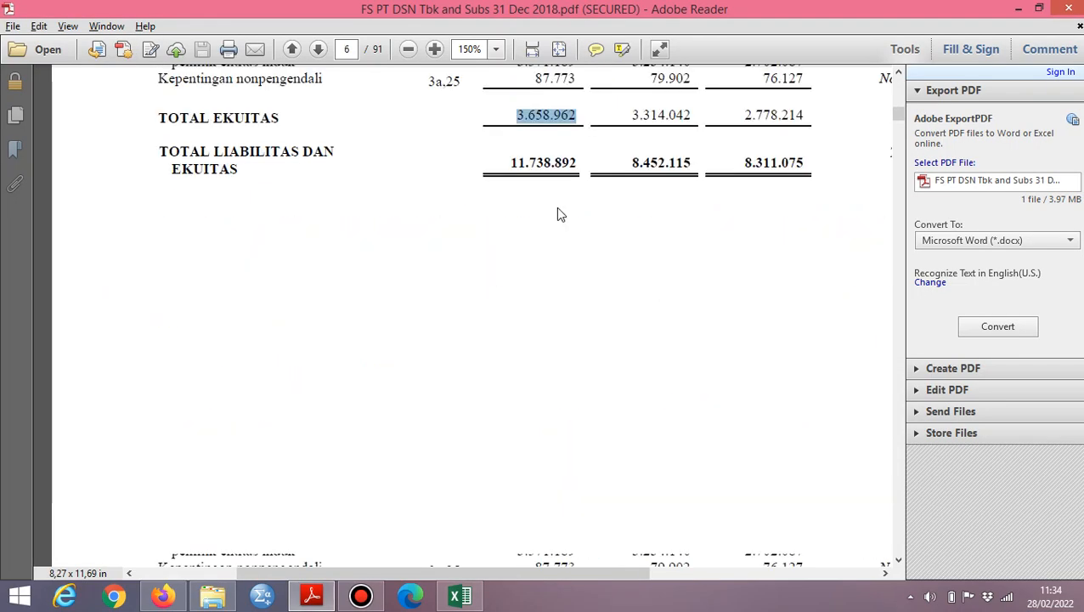
pyautogui.scroll(20, 557, 213)
pyautogui.scroll(-10, 557, 212)
pyautogui.hotkey('alt', 'Tab')
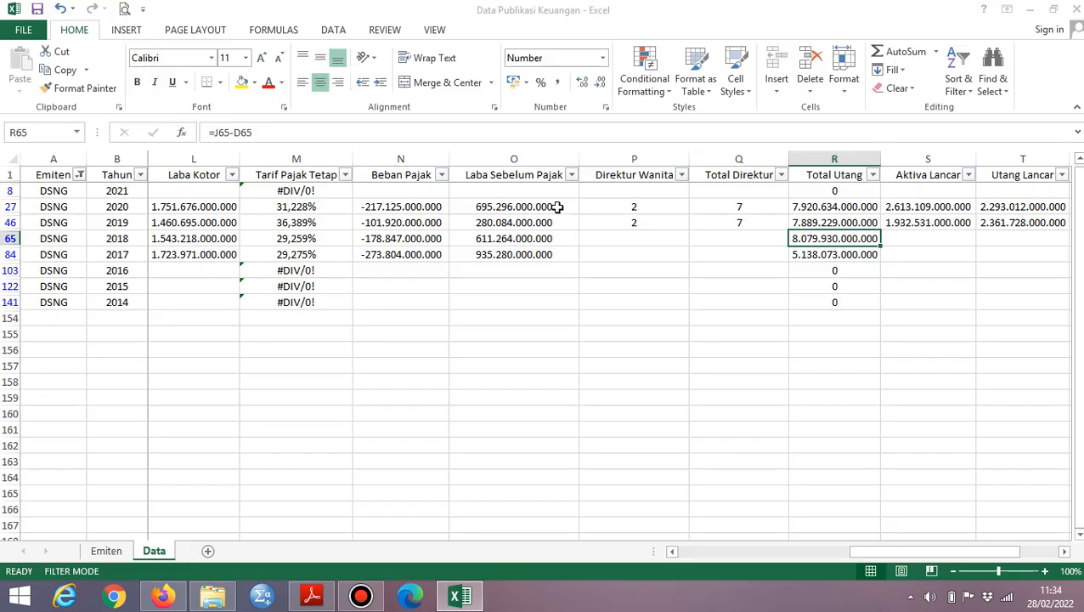
pyautogui.hotkey('alt', 'Tab')
pyautogui.hotkey('alt', 'Tab')
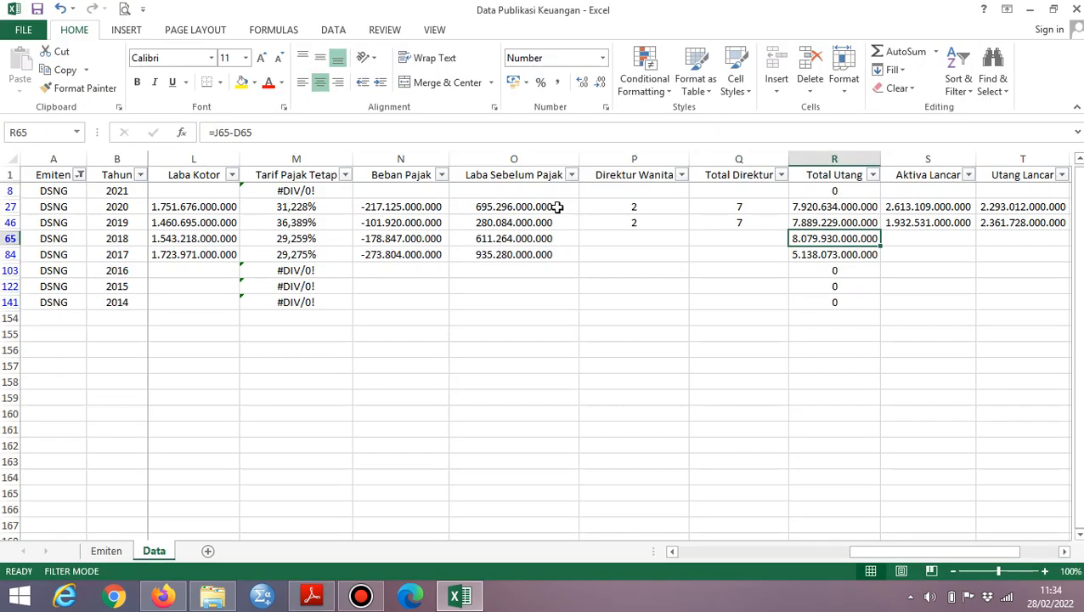
pyautogui.press('Down')
pyautogui.press('Up')
# Step: Recheck the 2018 and 2017 Total Utang cells in Excel against the TOTAL LIABILITAS row on page 5 of the report
pyautogui.press('Right')
pyautogui.hotkey('alt', 'Tab')
pyautogui.press('pageup')
pyautogui.press('pagedown')
pyautogui.hotkey('alt', 'Tab')
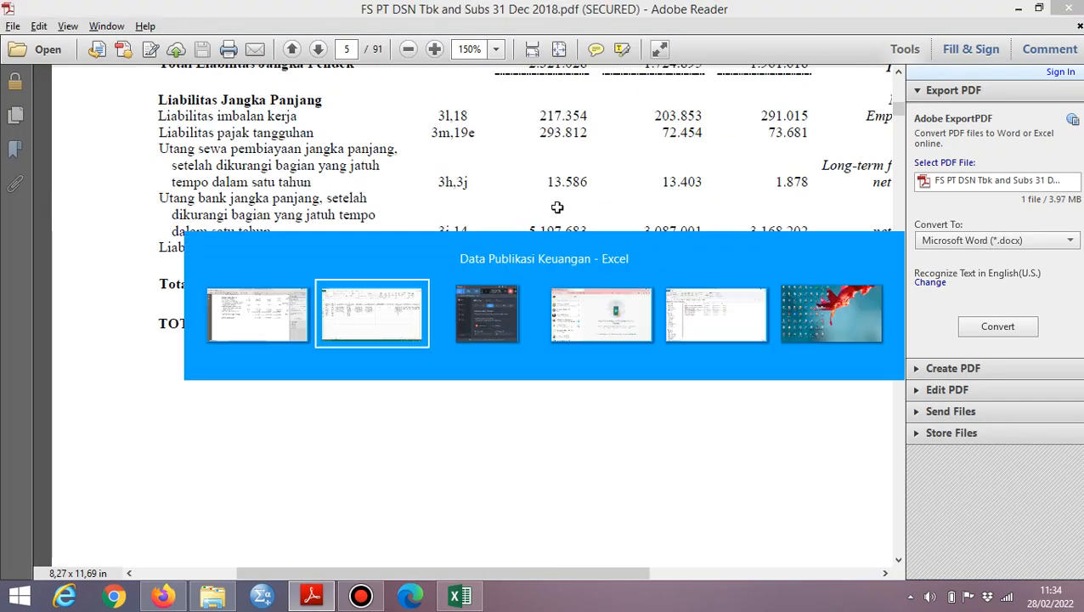
pyautogui.press('Left')
pyautogui.hotkey('alt', 'Tab')
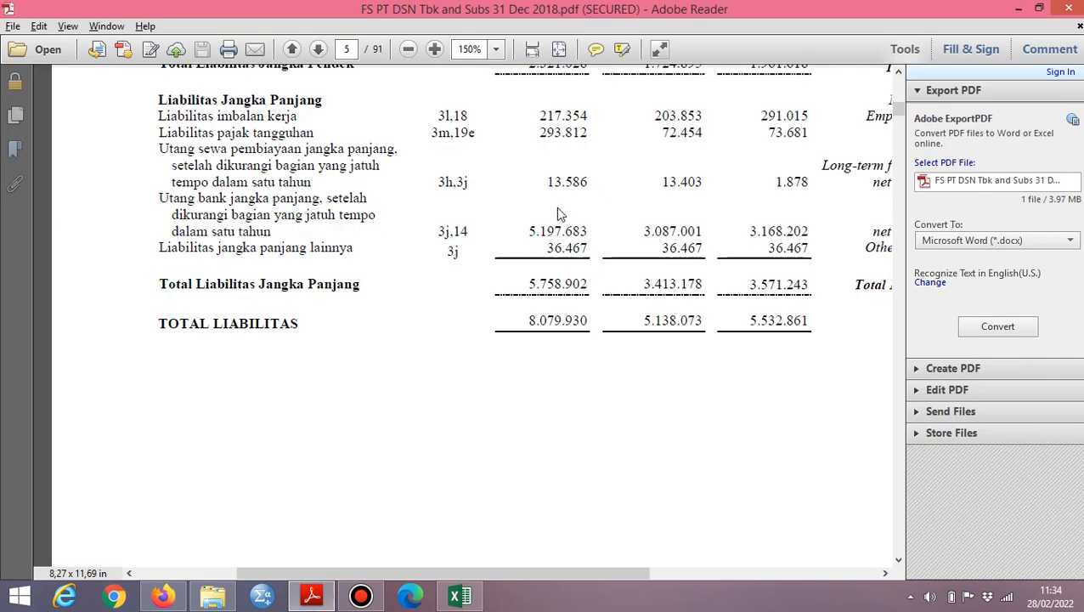
pyautogui.hotkey('alt', 'Tab')
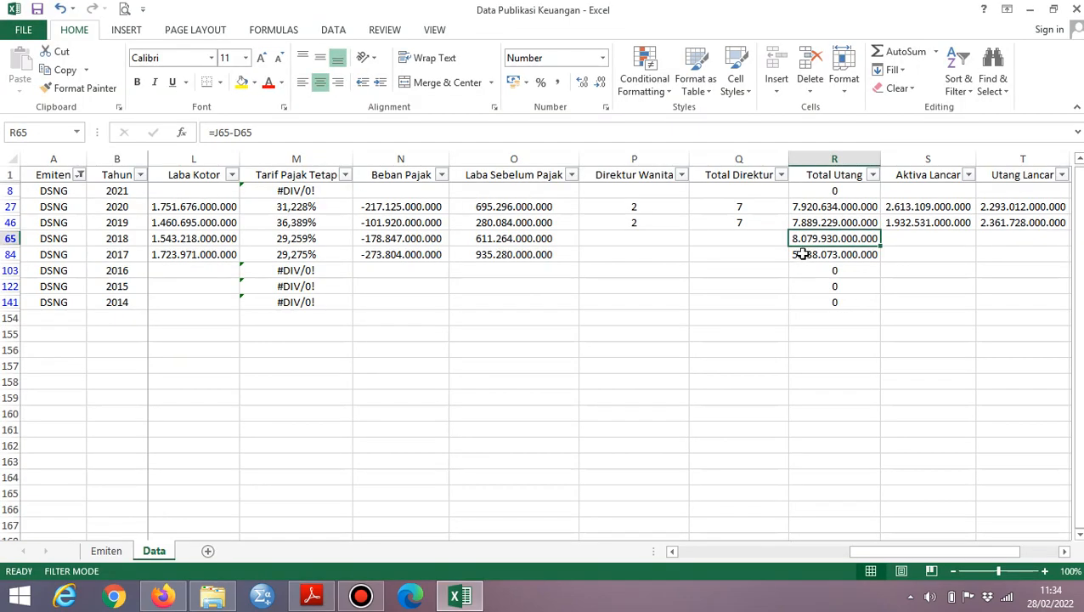
pyautogui.press('Down')
pyautogui.hotkey('alt', 'Tab')
pyautogui.hotkey('alt', 'Tab')
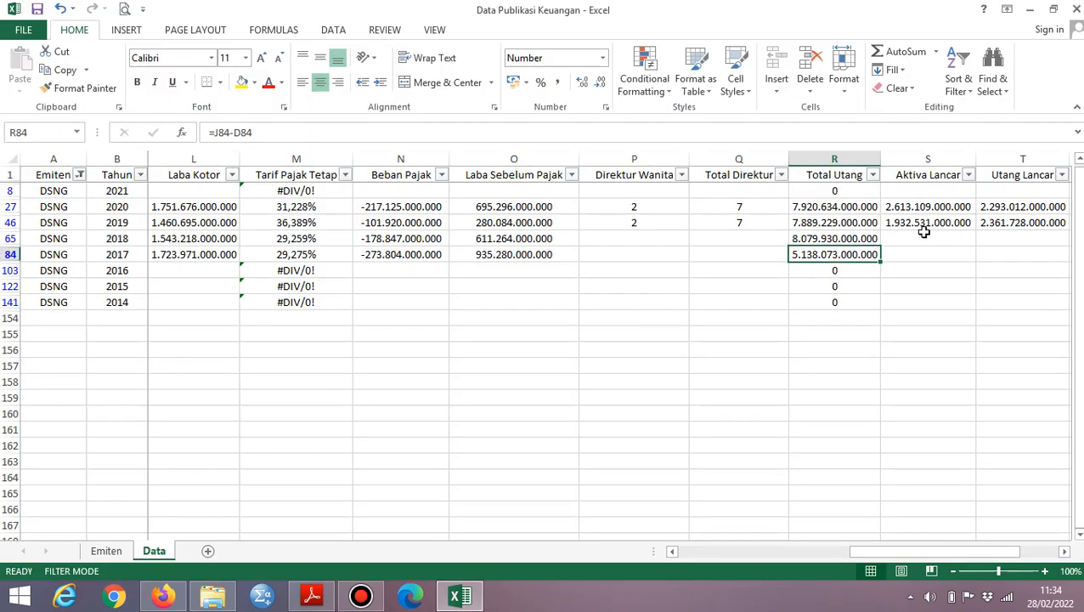
pyautogui.hotkey('alt', 'Tab')
pyautogui.scroll(15, 711, 265)
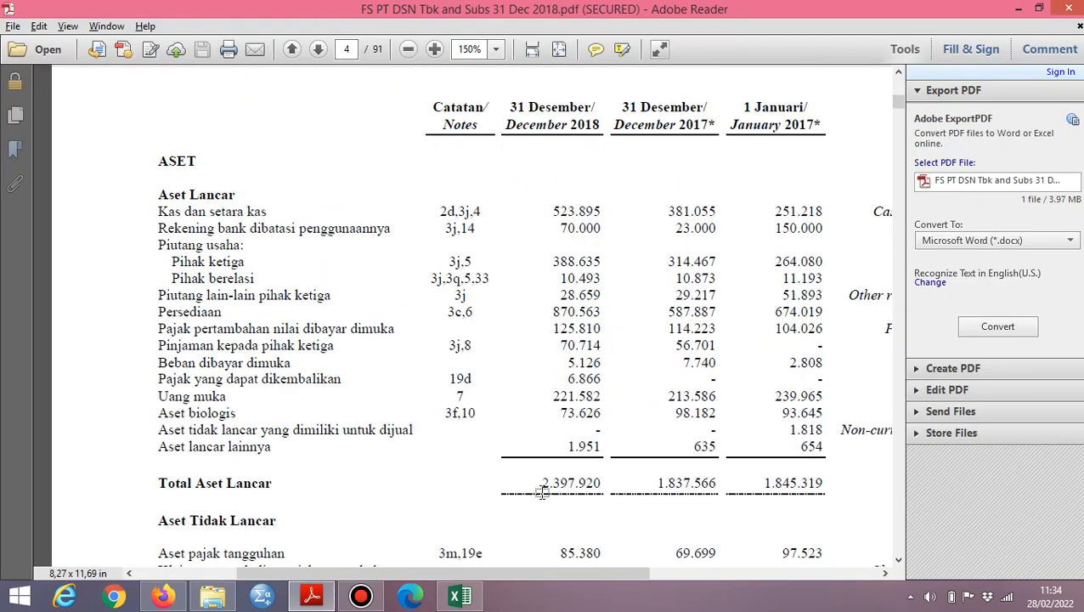
pyautogui.hotkey('alt', 'Tab')
pyautogui.hotkey('alt', 'Tab')
pyautogui.hotkey('alt', 'Tab')
pyautogui.write('79200000')
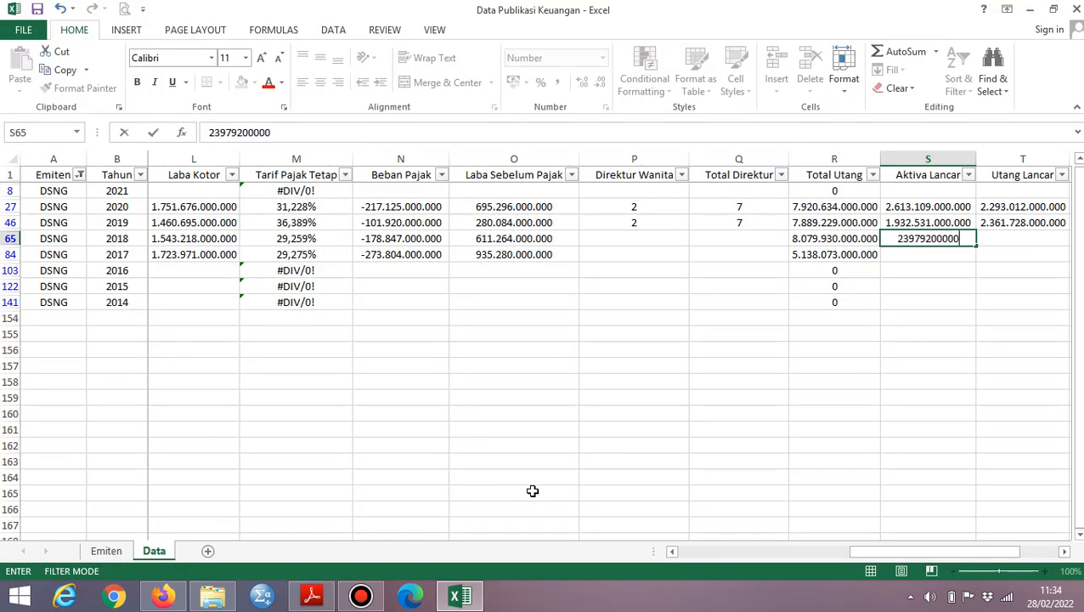
pyautogui.press('Return')
pyautogui.hotkey('alt', 'Tab')
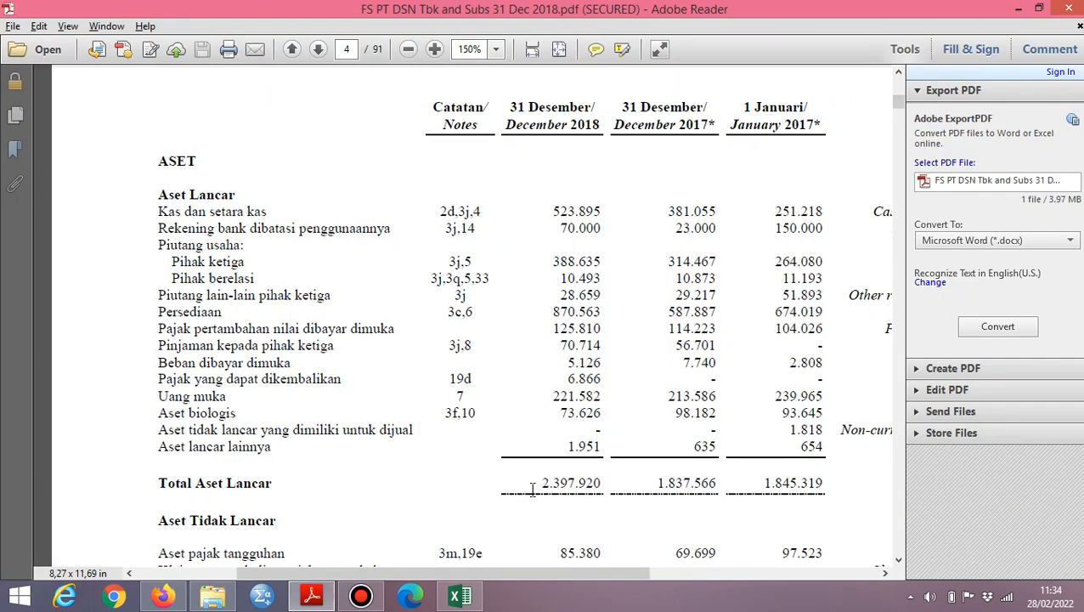
pyautogui.hotkey('alt', 'Tab')
pyautogui.write('1837')
pyautogui.hotkey('alt', 'Tab')
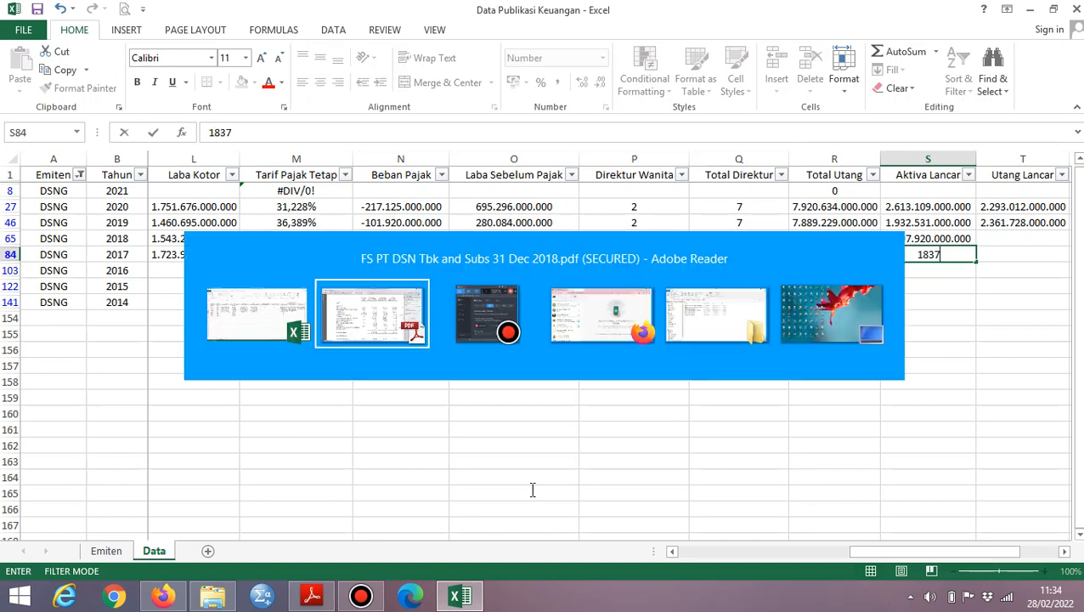
pyautogui.hotkey('alt', 'Tab')
pyautogui.write('6')
pyautogui.press('BackSpace')
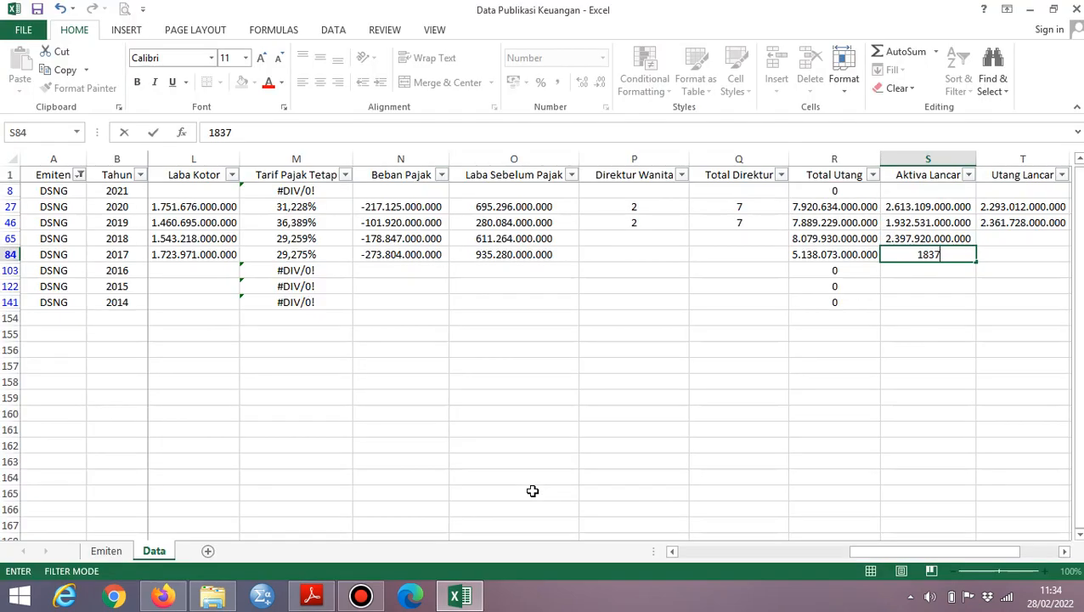
pyautogui.write('566000000')
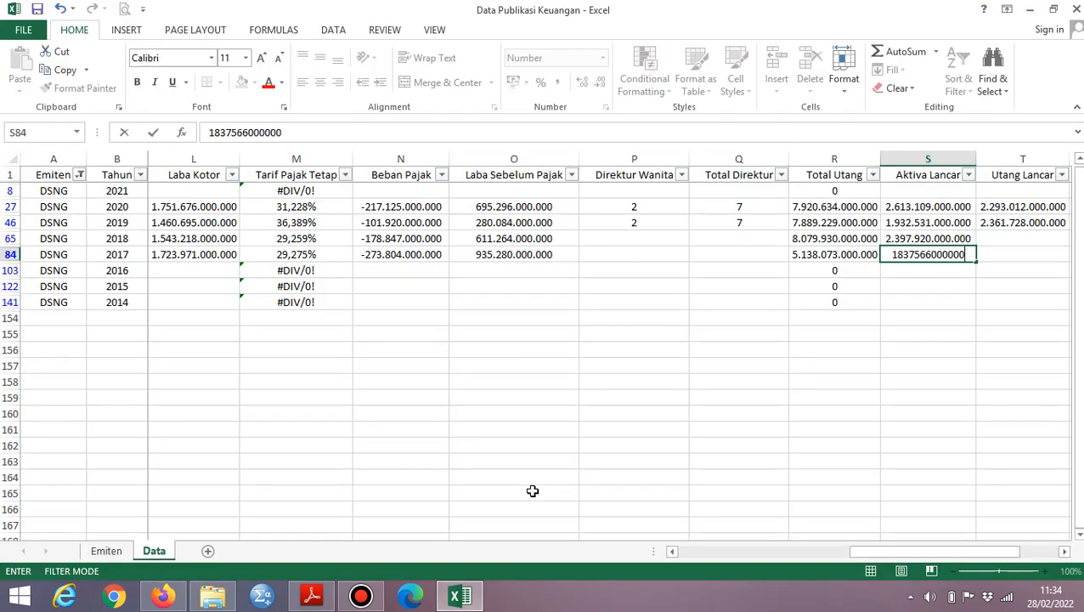
pyautogui.press('Tab')
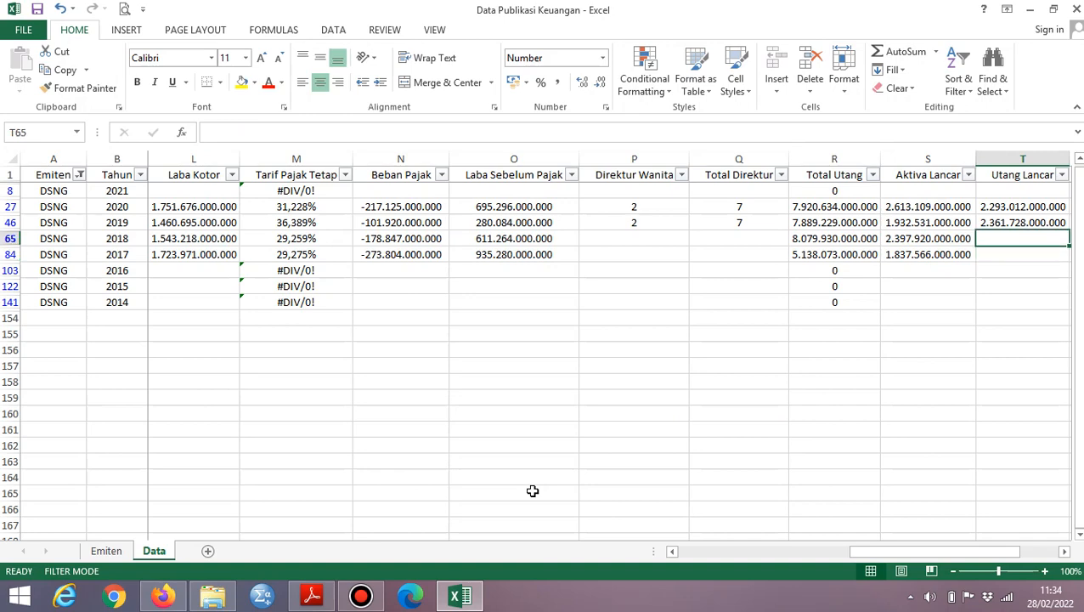
pyautogui.hotkey('alt', 'Tab')
pyautogui.scroll(-10, 532, 490)
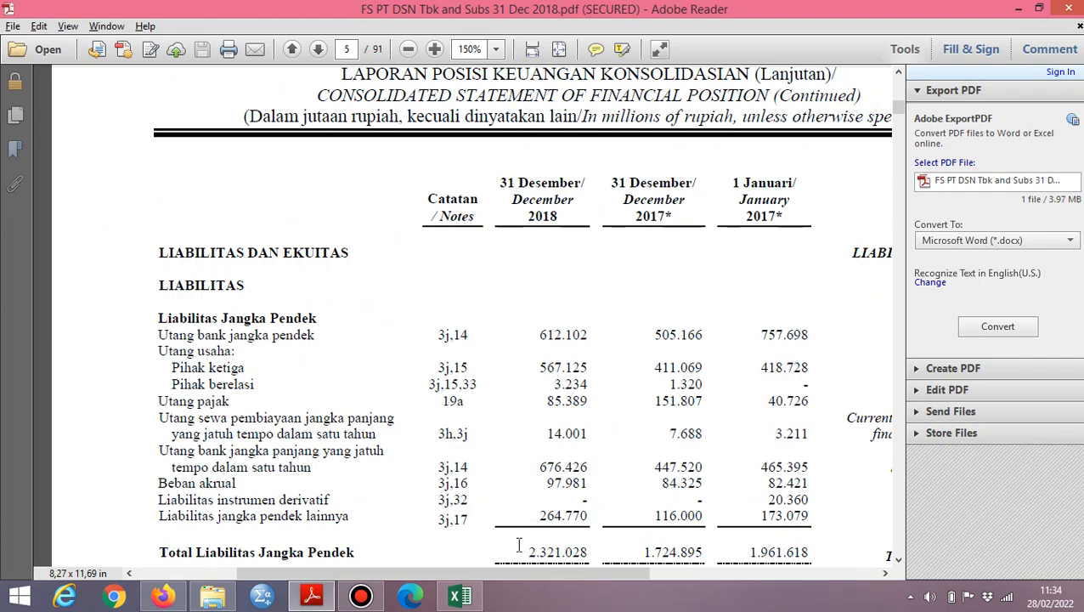
pyautogui.hotkey('alt', 'Tab')
pyautogui.write('232')
pyautogui.hotkey('alt', 'Tab')
pyautogui.hotkey('alt', 'Tab')
pyautogui.write('1.028.000.')
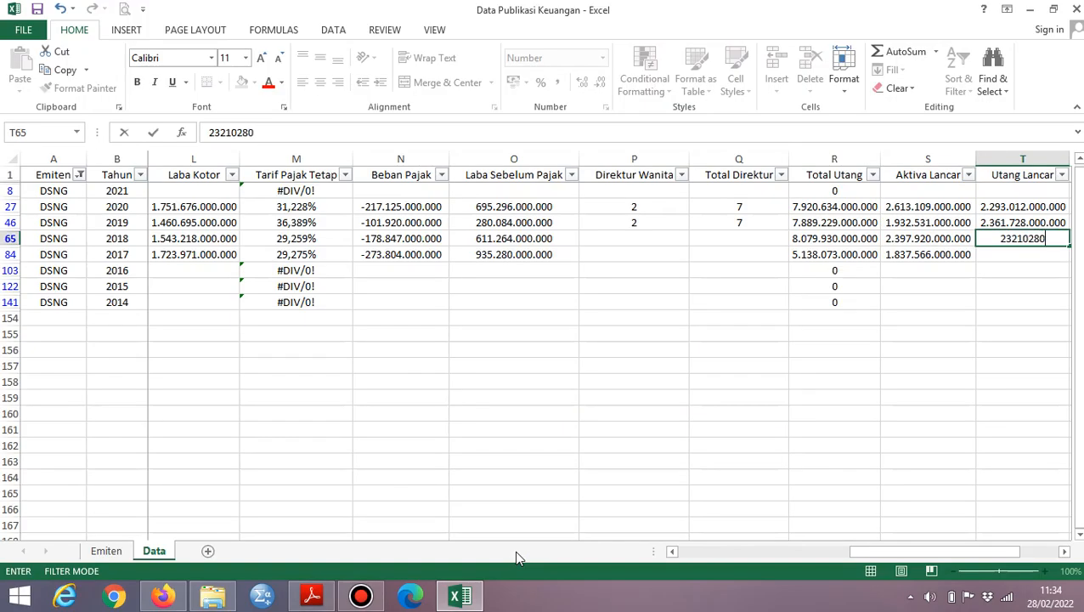
pyautogui.write('0000')
pyautogui.press('Return')
pyautogui.hotkey('alt', 'Tab')
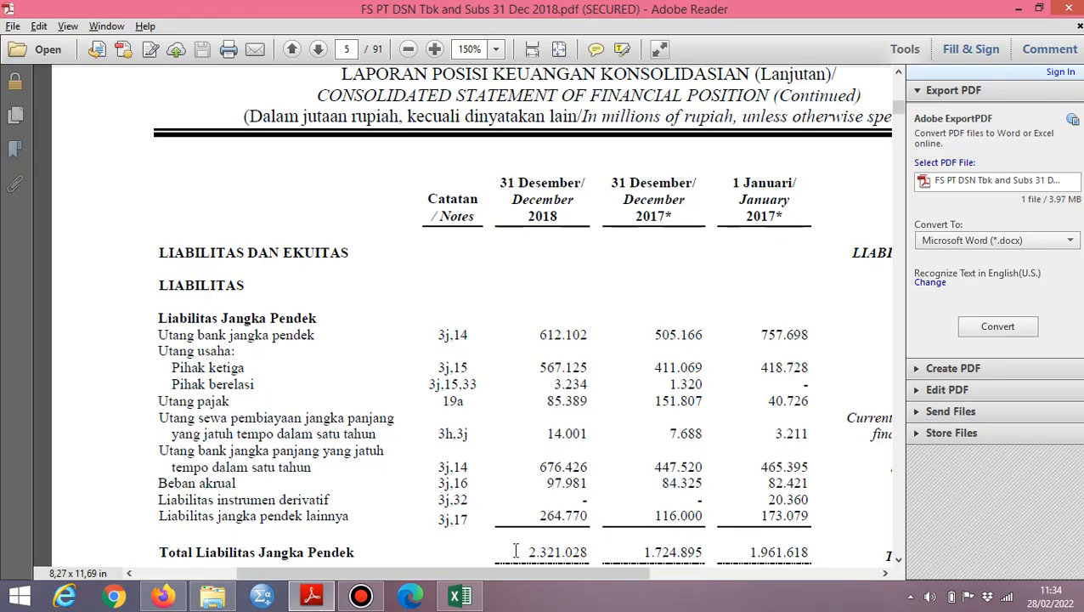
pyautogui.hotkey('alt', 'Tab')
pyautogui.write('1724')
pyautogui.hotkey('alt', 'Tab')
pyautogui.hotkey('alt', 'Tab')
pyautogui.write('895')
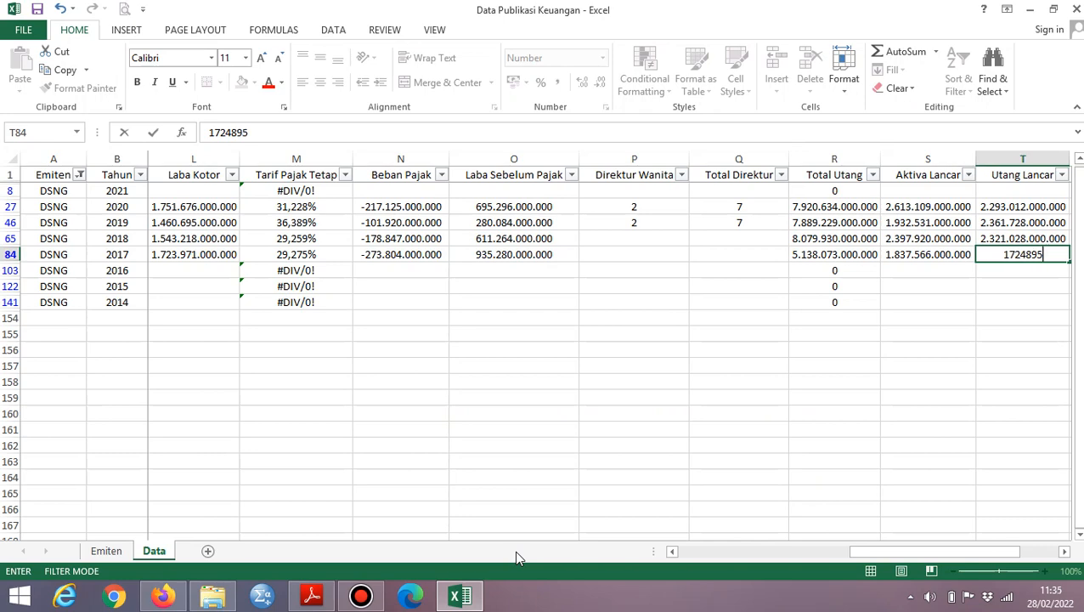
pyautogui.write('.000.000')
pyautogui.press('Up')
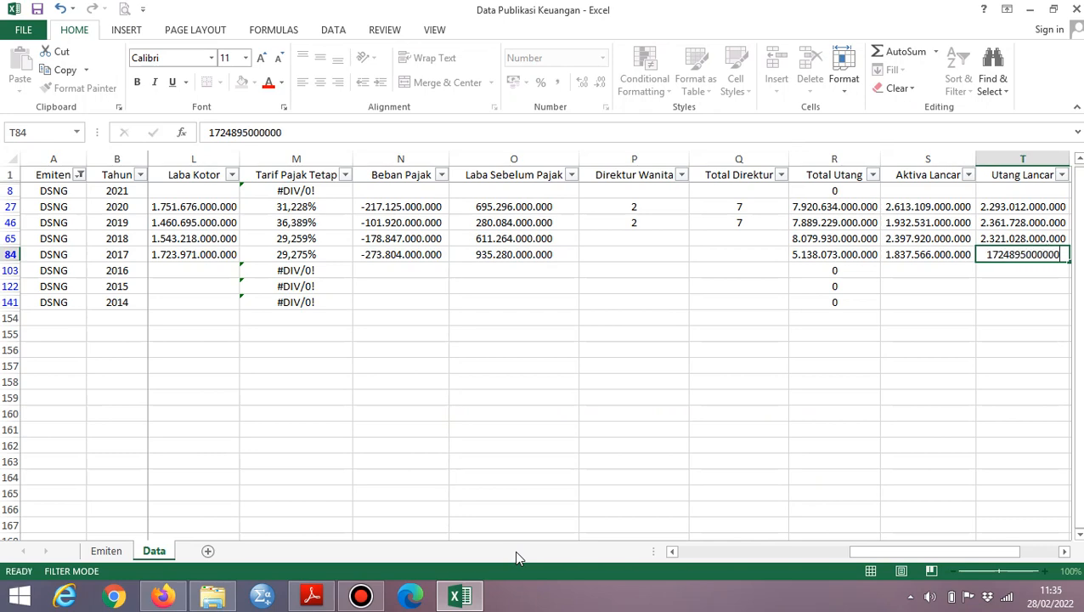
# Step: Compare DSNG's calculated 2018 Beban Operasional in Excel with the expense rows of the report's income statement
pyautogui.press('Right')
pyautogui.press('Right')
pyautogui.press('Right')
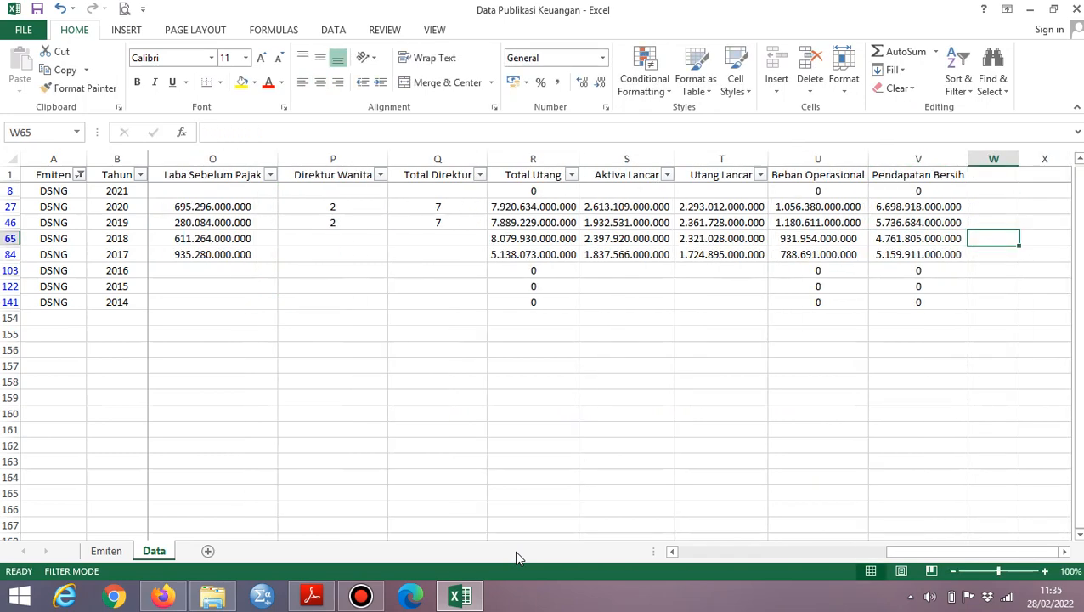
pyautogui.press('Left')
pyautogui.press('Left')
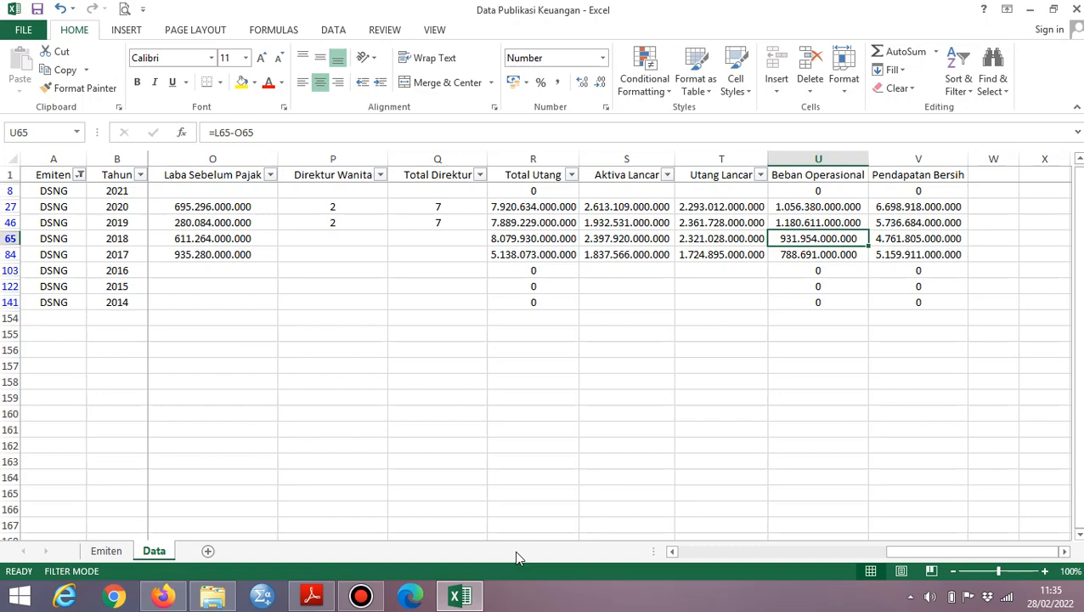
pyautogui.hotkey('alt', 'Tab')
pyautogui.scroll(-10, 516, 557)
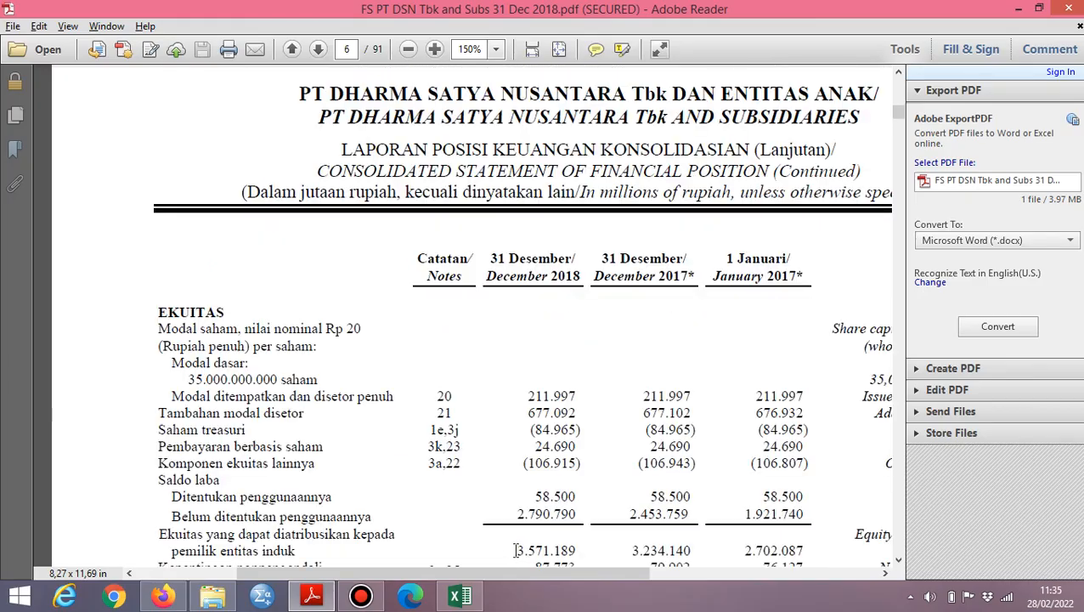
pyautogui.scroll(-8, 516, 558)
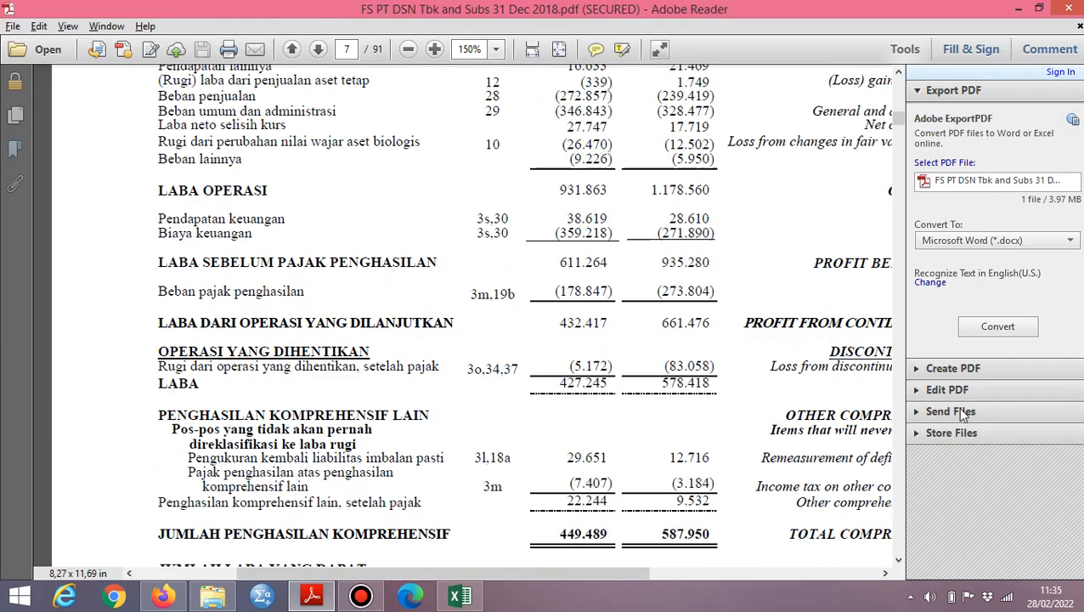
pyautogui.scroll(4, 799, 433)
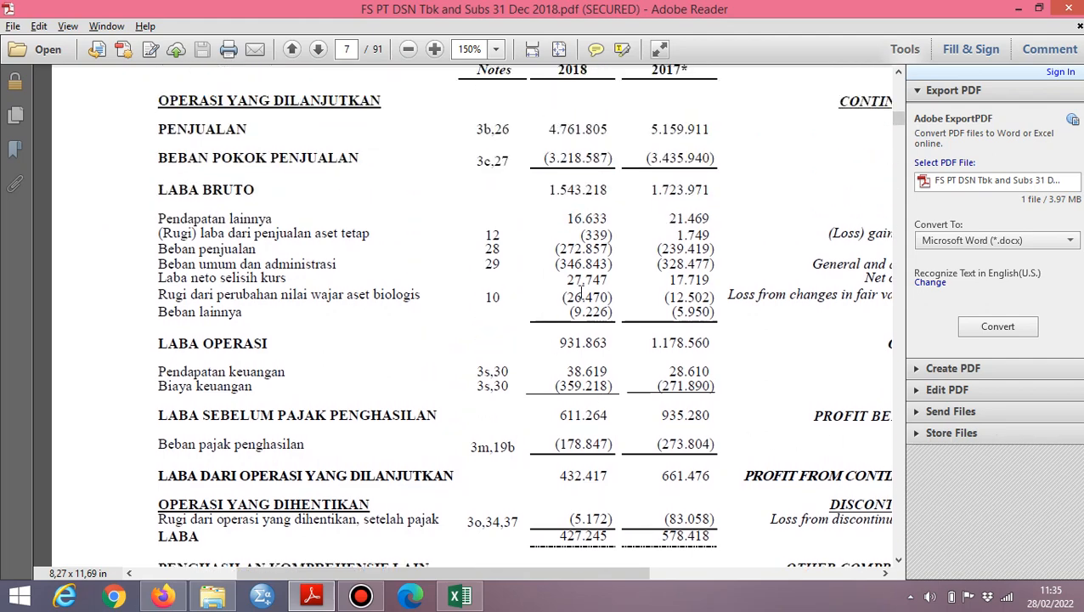
pyautogui.hotkey('alt', 'Tab')
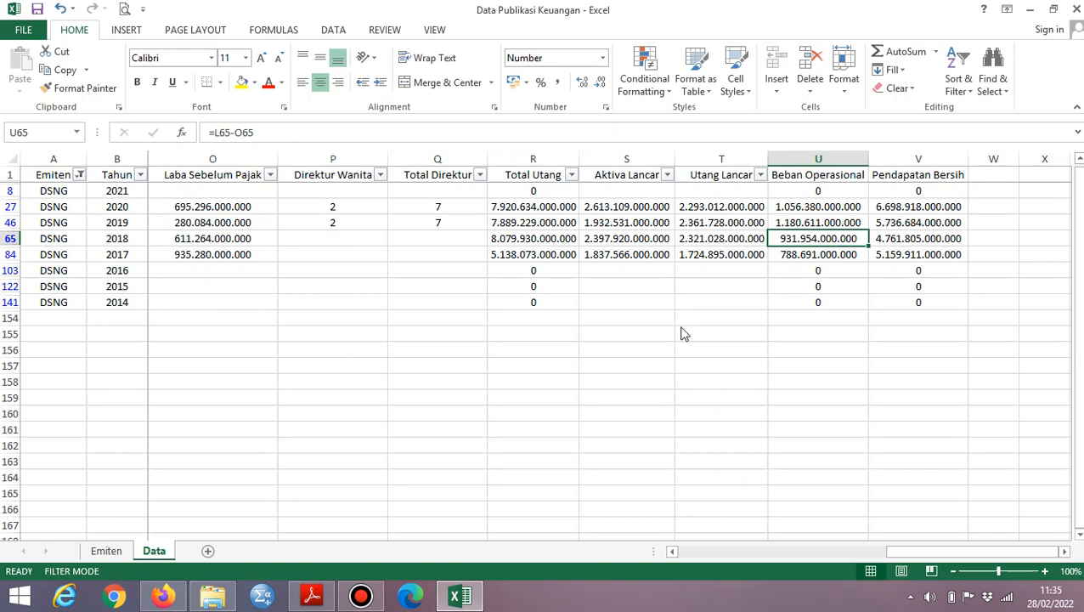
pyautogui.hotkey('alt', 'Tab')
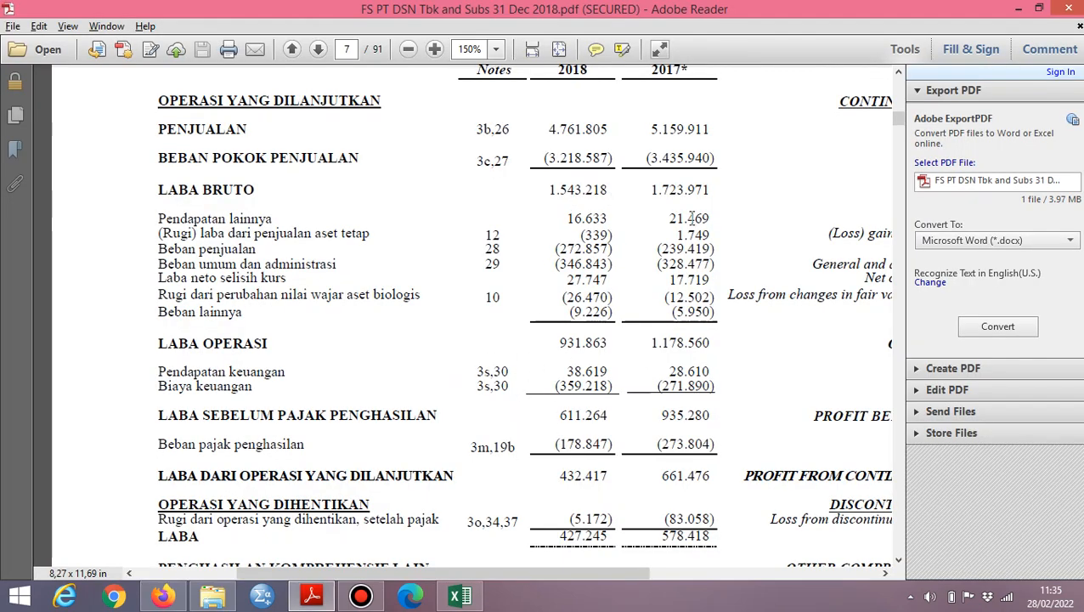
pyautogui.hotkey('alt', 'Tab')
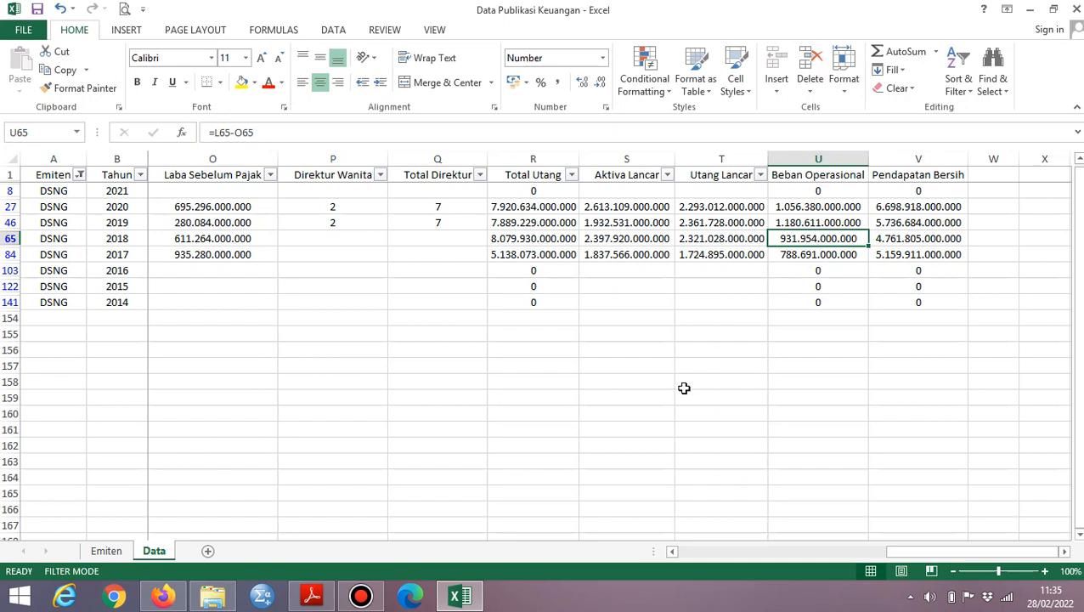
# Step: Inspect the formulas behind DSNG's 2018 Pendapatan Bersih and Beban Operasional in Excel
pyautogui.press('Right')
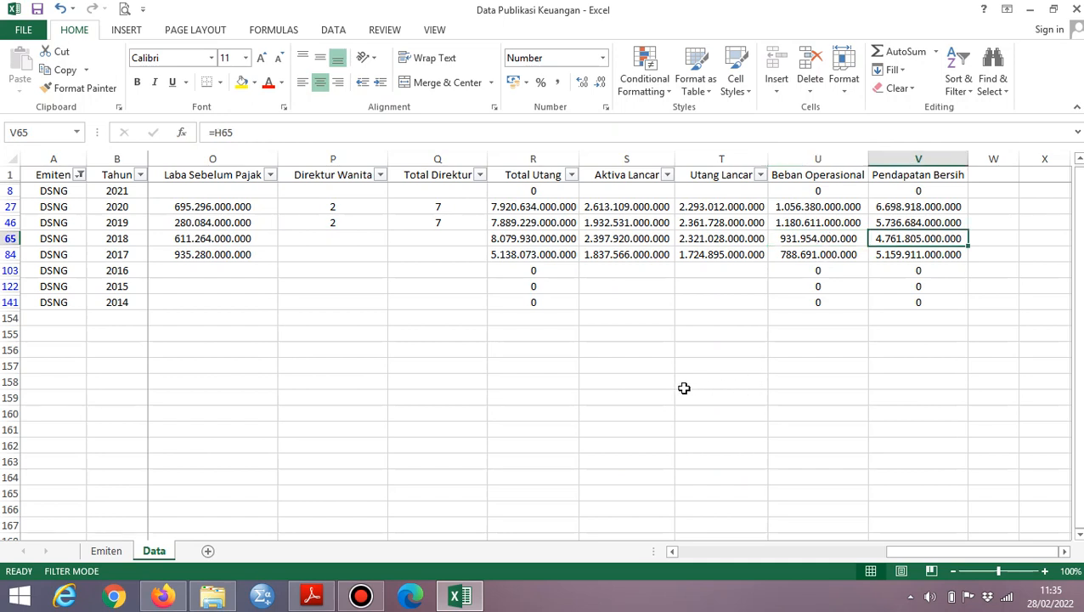
pyautogui.press('F2')
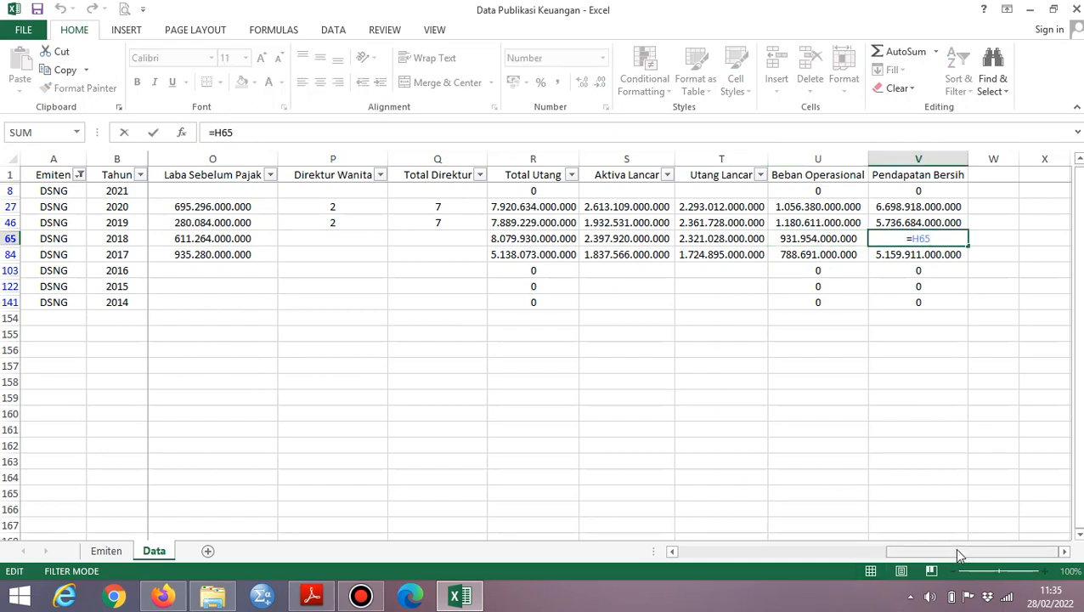
pyautogui.moveTo(721, 530); pyautogui.dragTo(741, 521)
pyautogui.press('Escape')
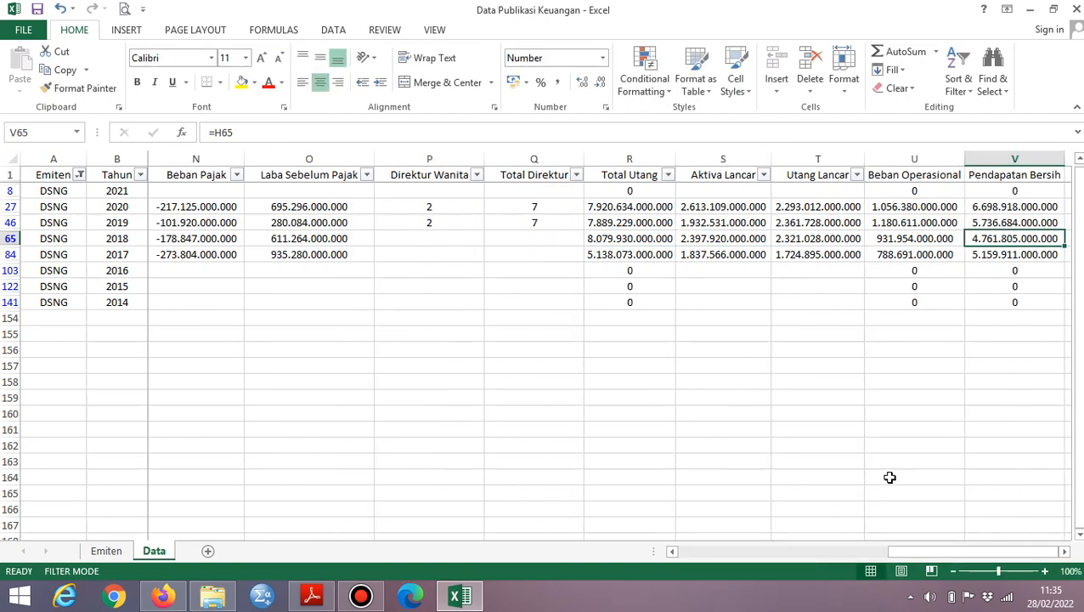
pyautogui.press('F2')
pyautogui.moveTo(937, 551); pyautogui.dragTo(770, 537)
pyautogui.press('Escape')
pyautogui.click(915, 238)
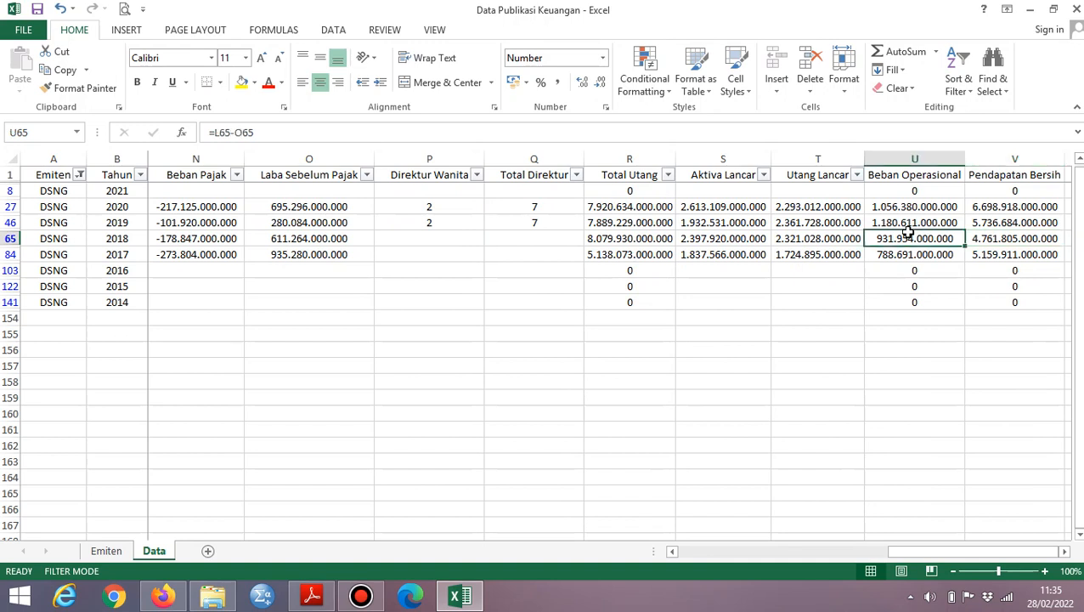
pyautogui.click(973, 239)
pyautogui.click(937, 233)
pyautogui.click(973, 231)
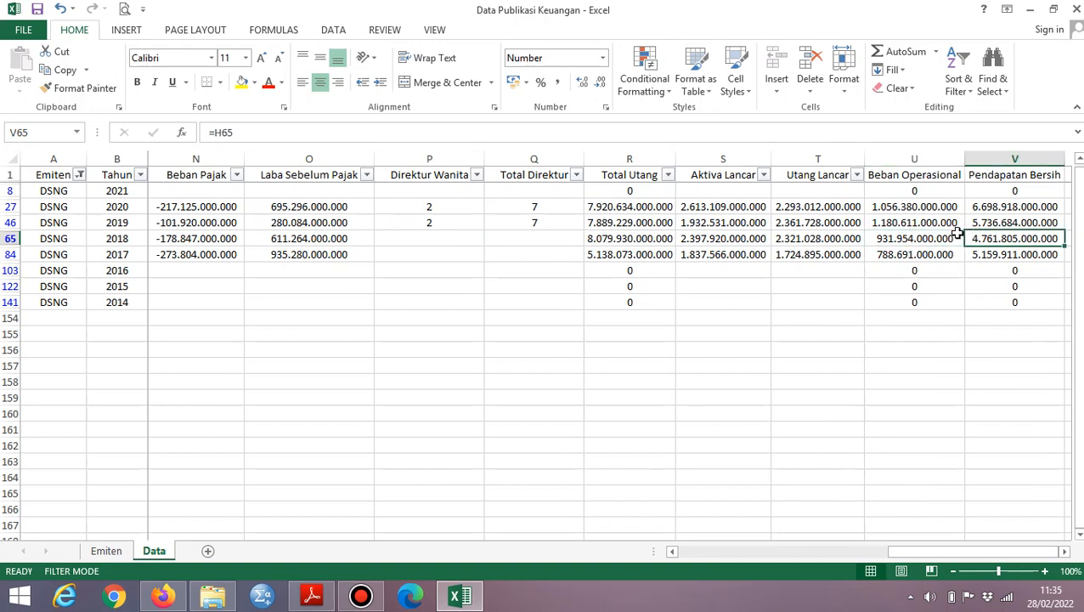
pyautogui.click(953, 232)
pyautogui.click(988, 234)
pyautogui.click(936, 225)
pyautogui.click(982, 240)
pyautogui.click(943, 234)
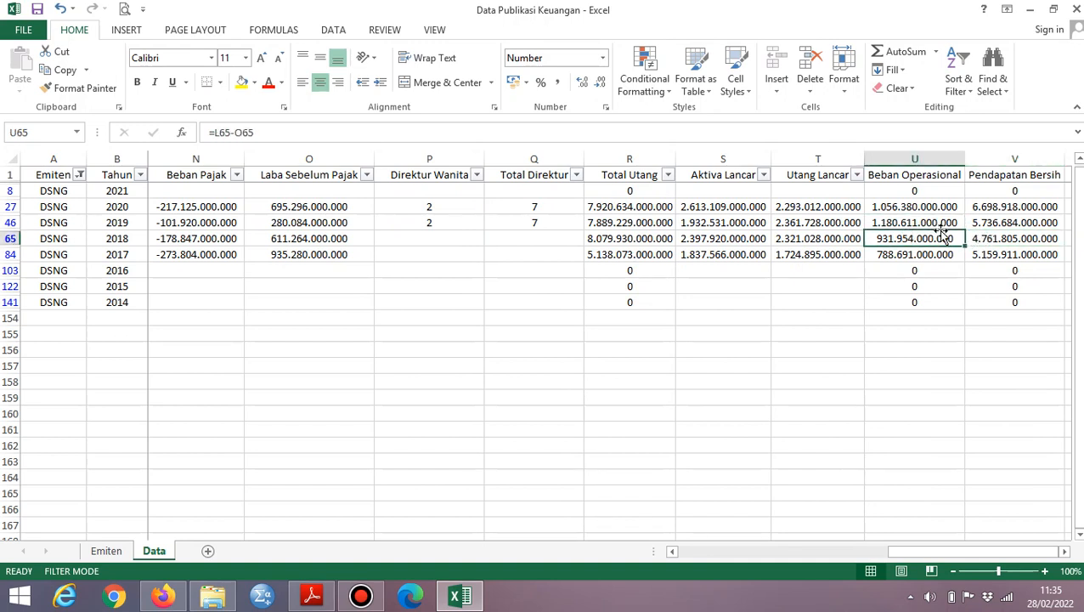
# Step: Review DSNG's 2018 row from its first column for cells still missing data, stopping at the director columns
pyautogui.press('Home')
pyautogui.press('Right')
pyautogui.press('Right')
pyautogui.press('Right')
pyautogui.press('Right')
pyautogui.press('Right')
pyautogui.press('Right')
pyautogui.press('Right')
pyautogui.press('Right')
pyautogui.press('Right')
pyautogui.press('Right')
pyautogui.press('Right')
pyautogui.press('Right')
pyautogui.press('Right')
pyautogui.press('Right')
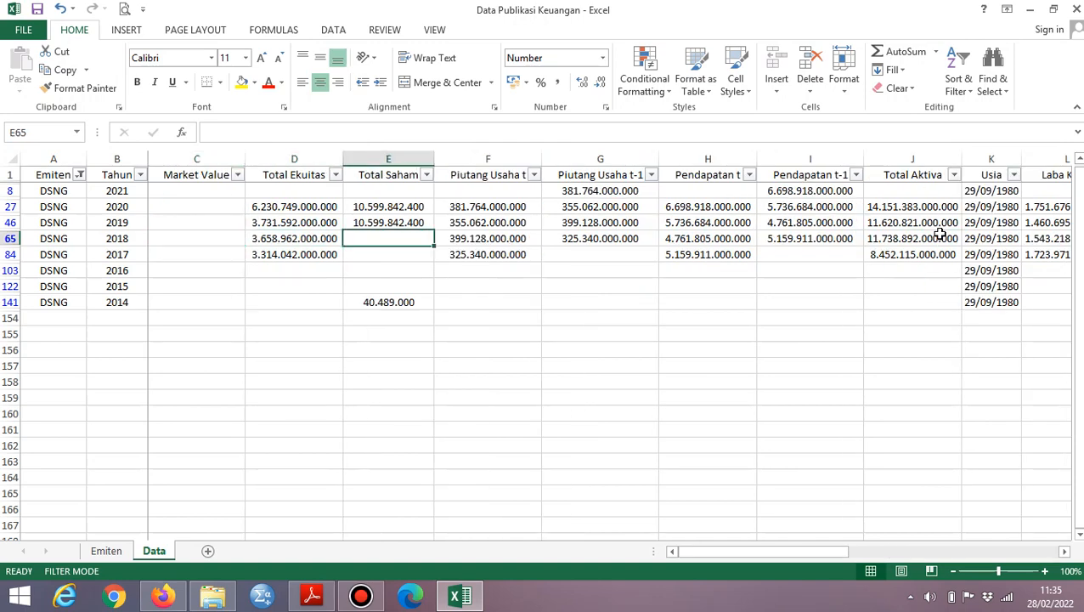
pyautogui.press('Right')
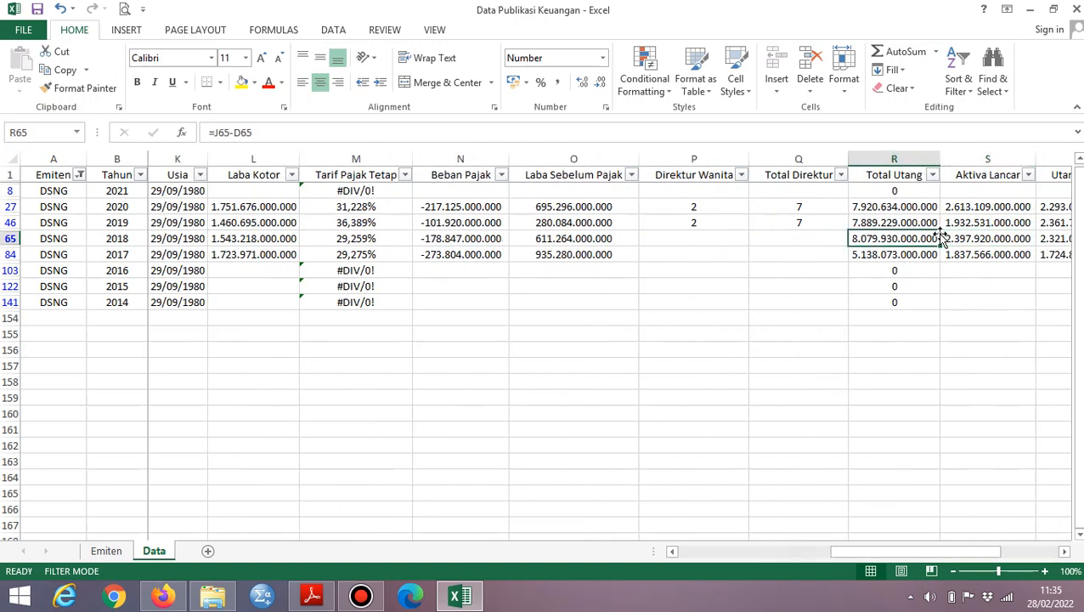
pyautogui.press('Left')
pyautogui.press('Left')
# Step: Switch to the PDF report and find the 2018 and 2017 lists of commissioners and directors in the general notes
pyautogui.hotkey('alt', 'Tab')
pyautogui.press('pagedown')
pyautogui.press('pagedown')
pyautogui.press('pagedown')
pyautogui.press('pagedown')
pyautogui.press('pagedown')
pyautogui.press('pagedown')
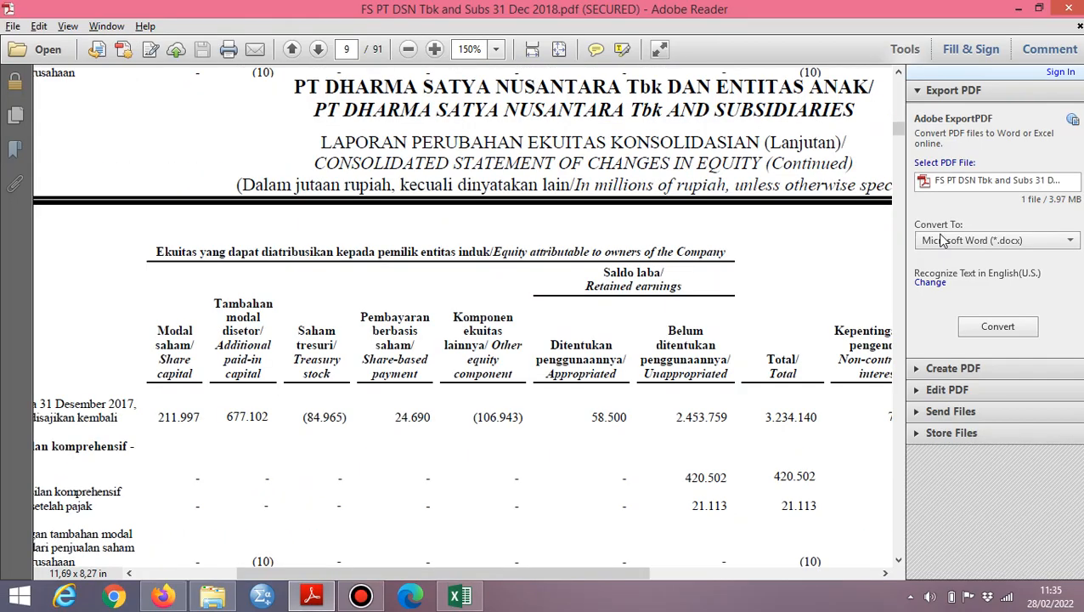
pyautogui.press('pagedown')
pyautogui.press('pagedown')
pyautogui.press('pagedown')
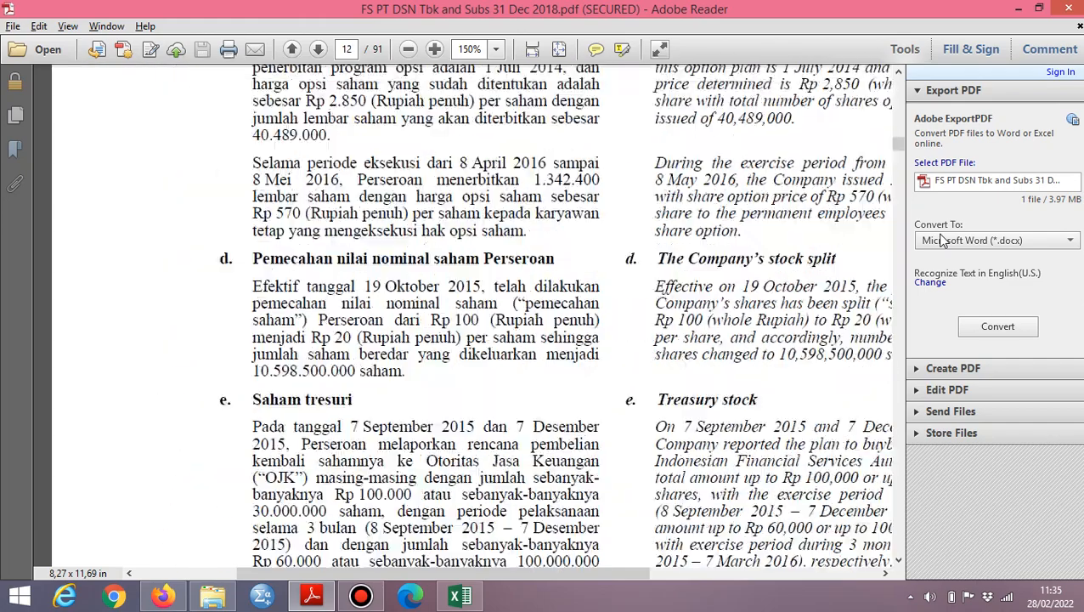
pyautogui.press('pagedown')
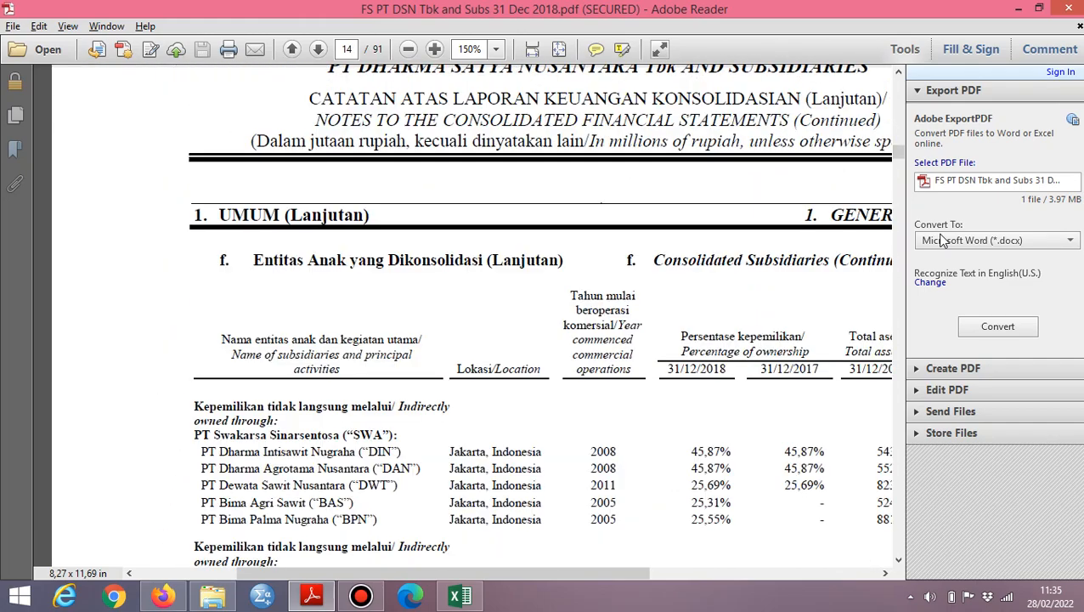
pyautogui.press('pagedown')
pyautogui.press('pagedown')
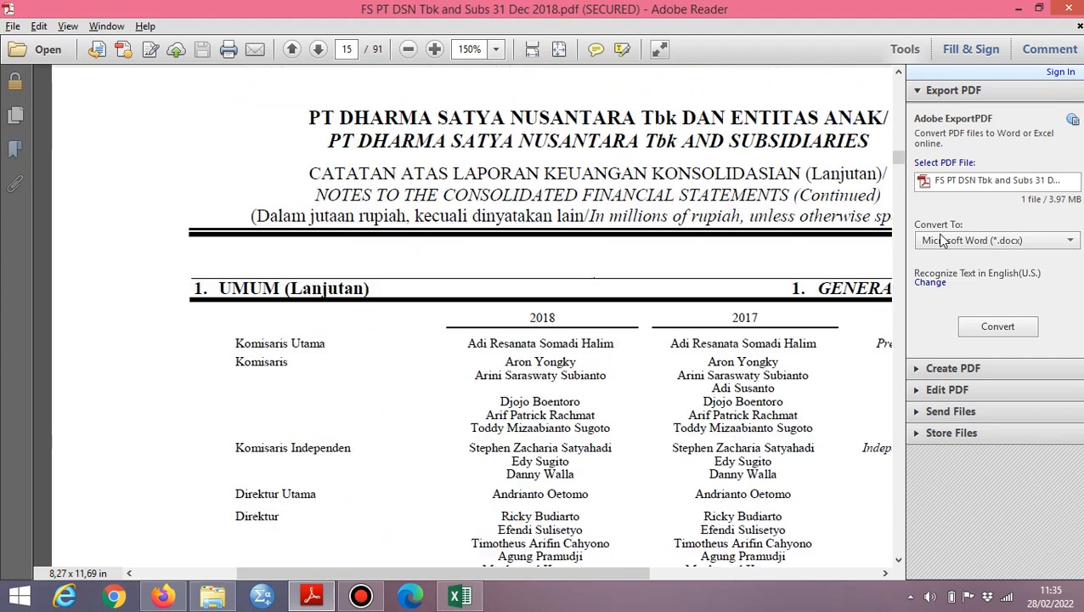
pyautogui.scroll(-5, 476, 374)
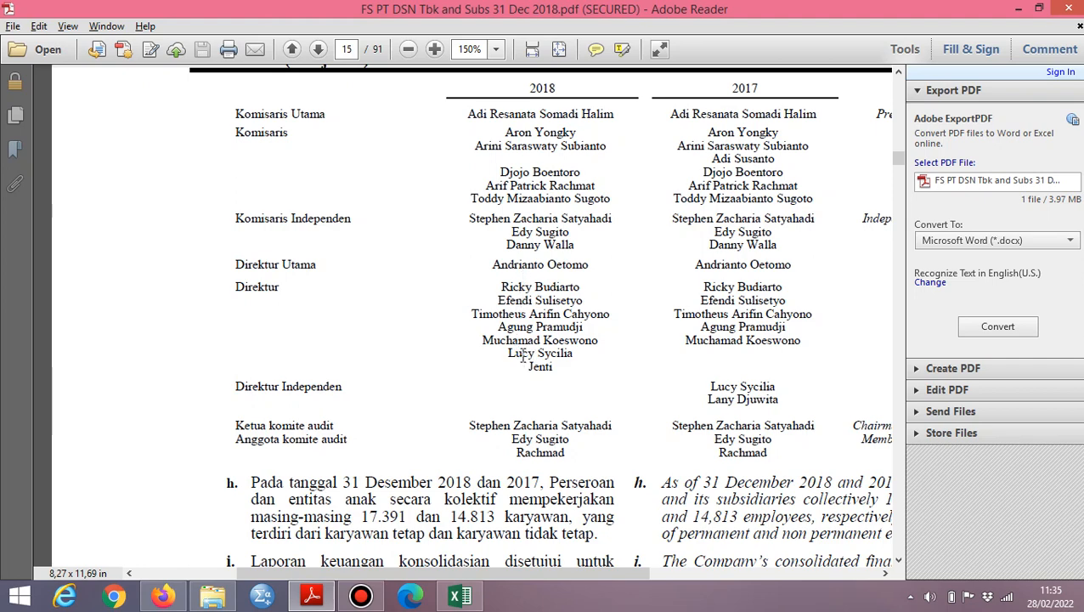
# Step: Enter DSNG's 2018 director counts in Excel from the report's board list: 2 for Direktur Wanita and 8 for Total Direktur
pyautogui.hotkey('alt', 'Tab')
pyautogui.write('2')
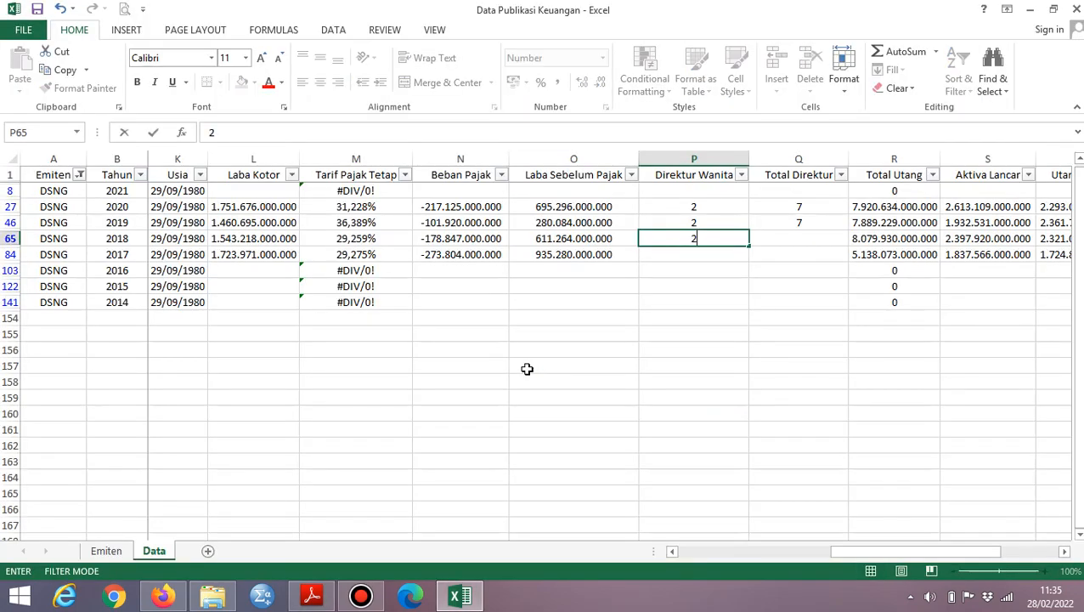
pyautogui.press('Return')
pyautogui.hotkey('alt', 'Tab')
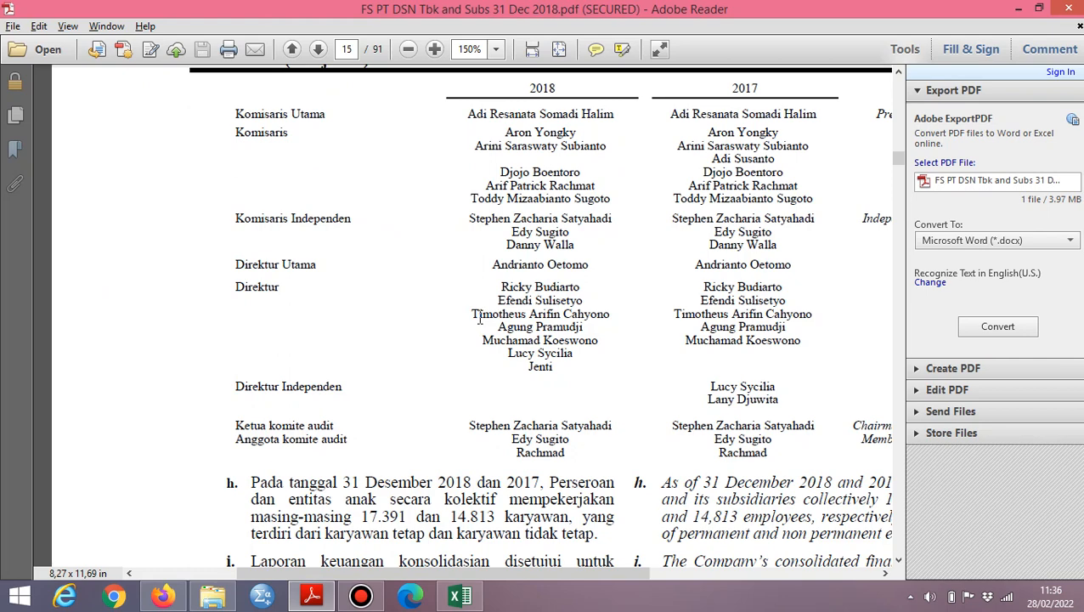
pyautogui.hotkey('alt', 'Tab')
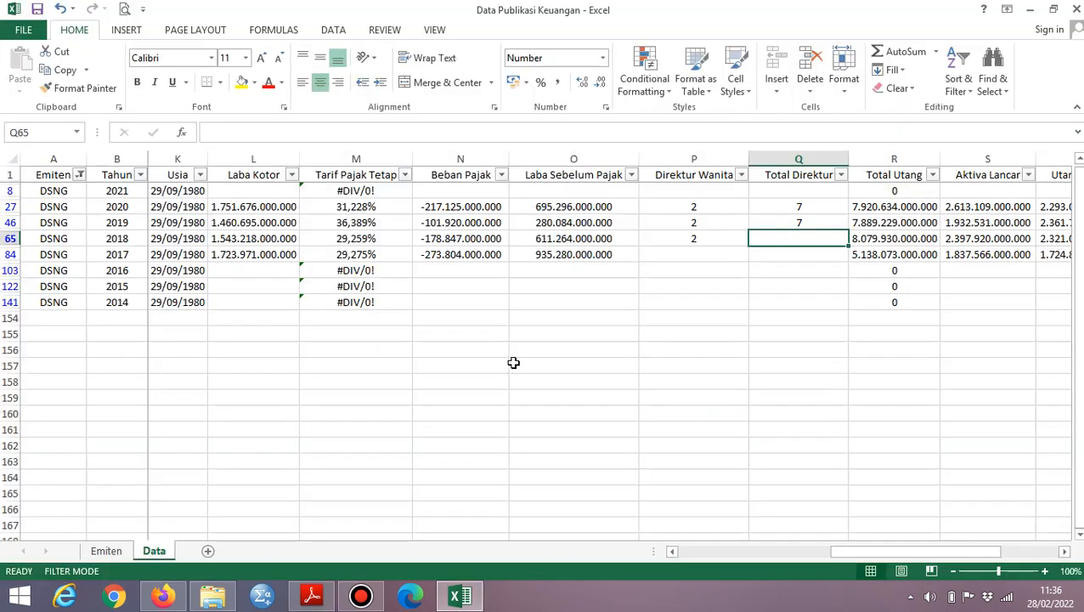
pyautogui.write('8')
pyautogui.press('Return')
# Step: Enter DSNG's 2017 director counts in Excel from the report's 2017 board list: 2 for Direktur Wanita and 8 for Total Direktur
pyautogui.press('Left')
pyautogui.hotkey('alt', 'Tab')
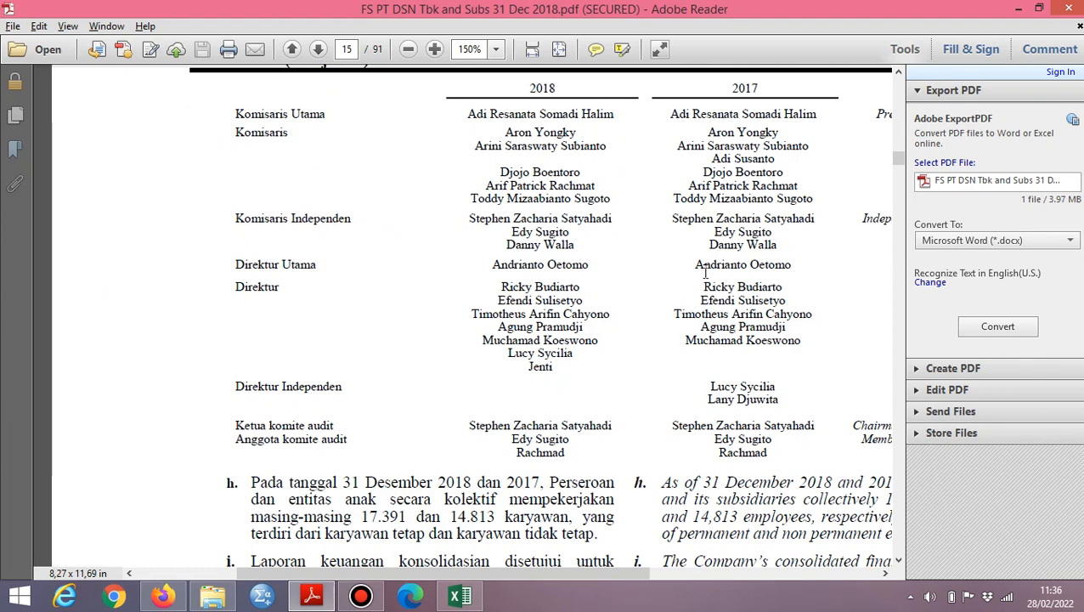
pyautogui.hotkey('alt', 'Tab')
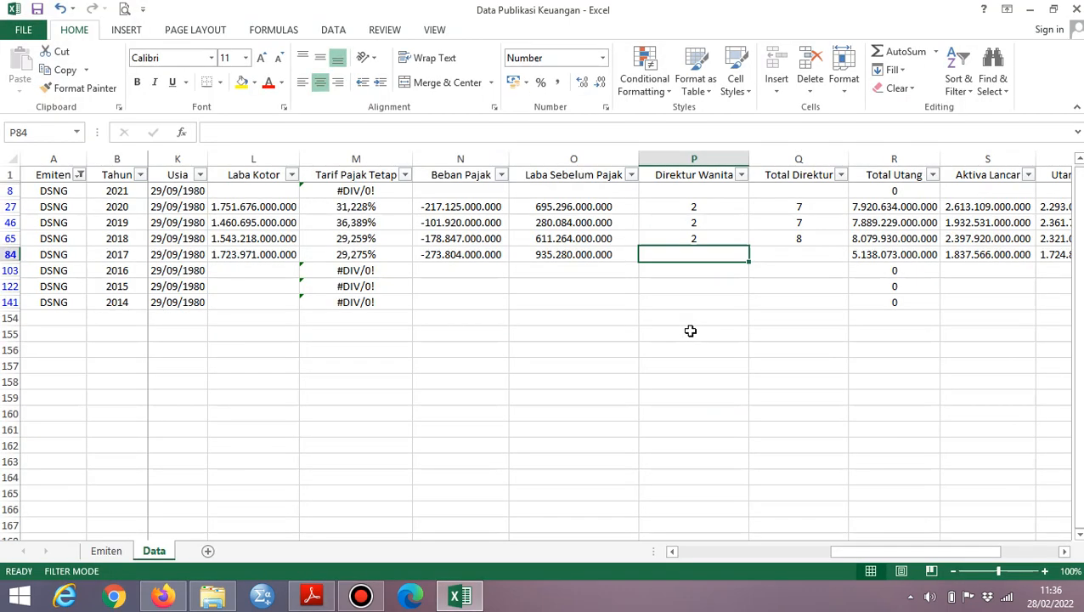
pyautogui.write('0')
pyautogui.press('Tab')
pyautogui.write('6')
pyautogui.press('Return')
pyautogui.press('Up')
pyautogui.hotkey('alt', 'Tab')
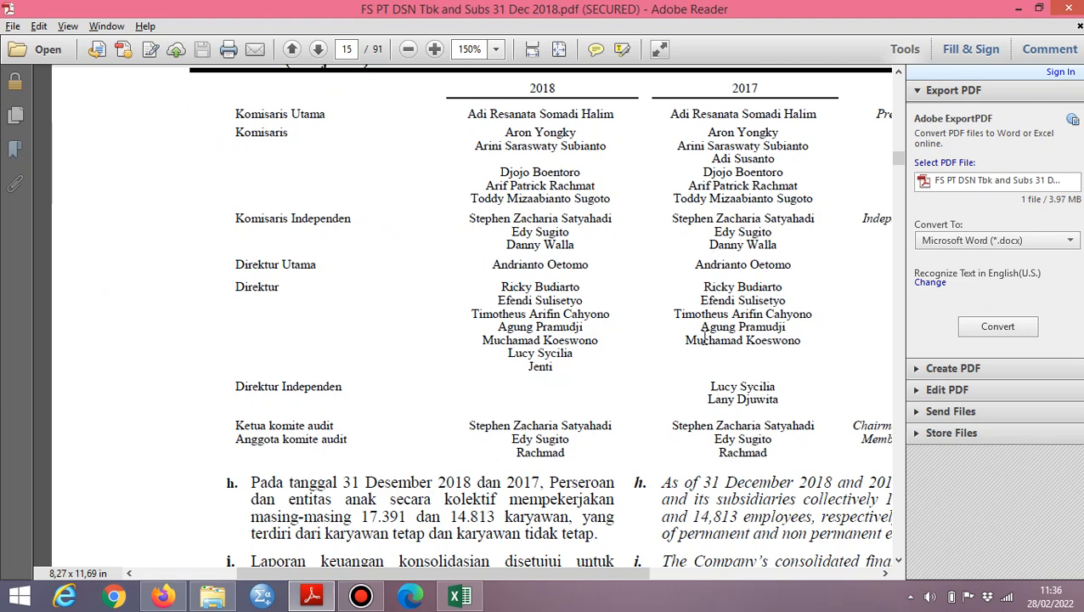
pyautogui.hotkey('alt', 'Tab')
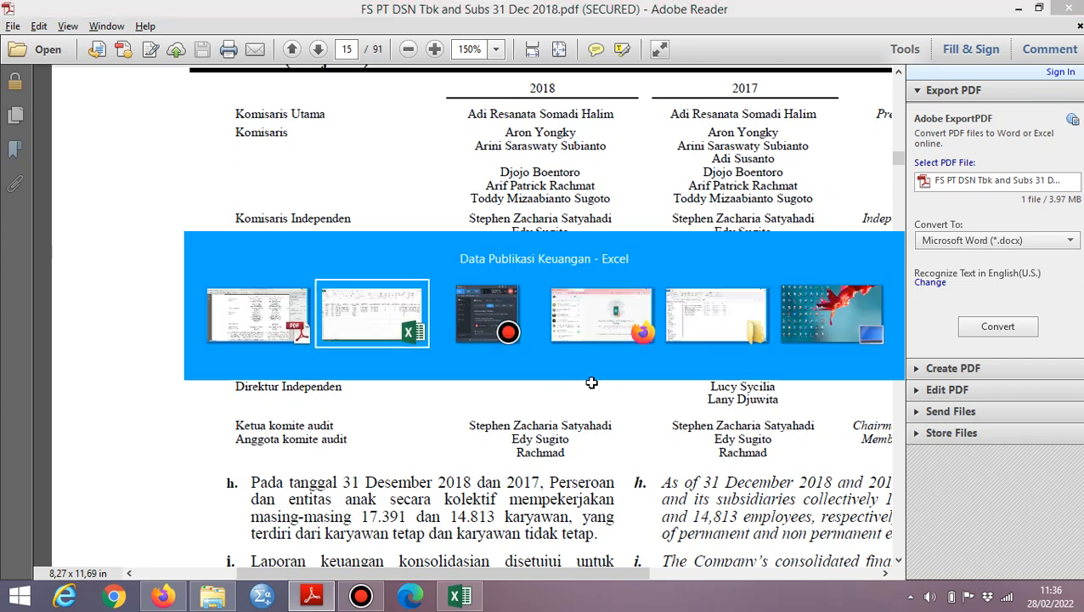
pyautogui.press('Right')
pyautogui.press('Left')
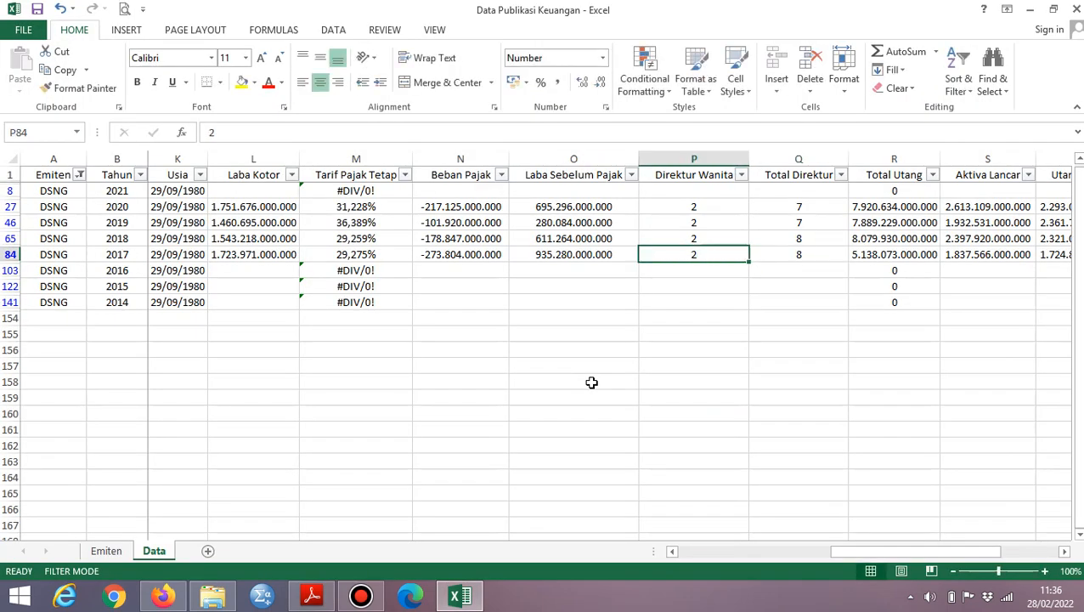
# Step: Select DSNG's 2018 Total Saham cell, then search the PDF report for "lembar" to locate the share count
pyautogui.hotkey('alt', 'Tab')
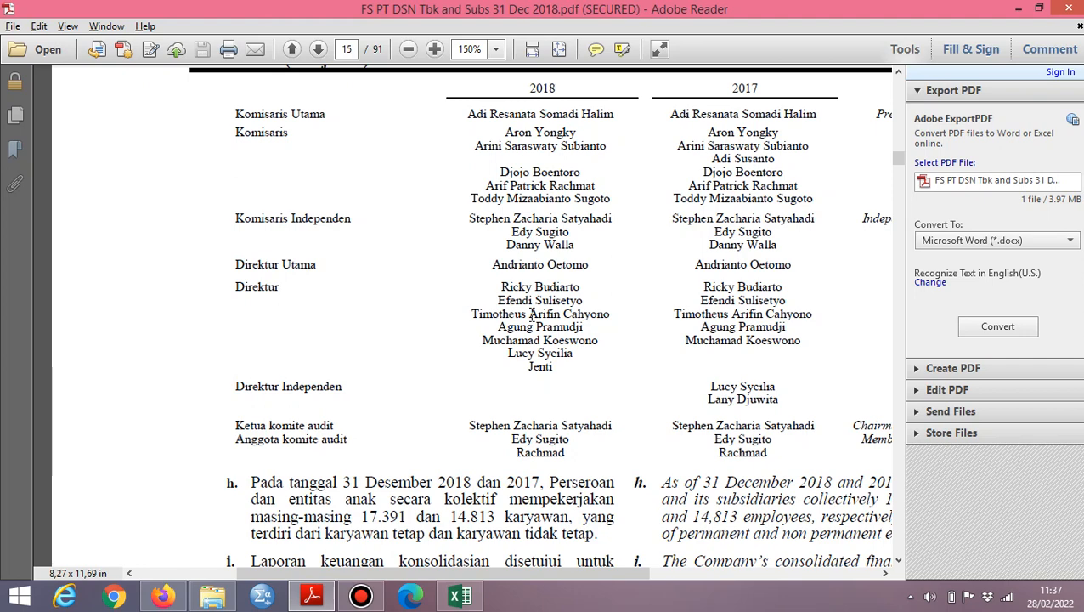
pyautogui.hotkey('alt', 'Tab')
pyautogui.press('Up')
pyautogui.press('Home')
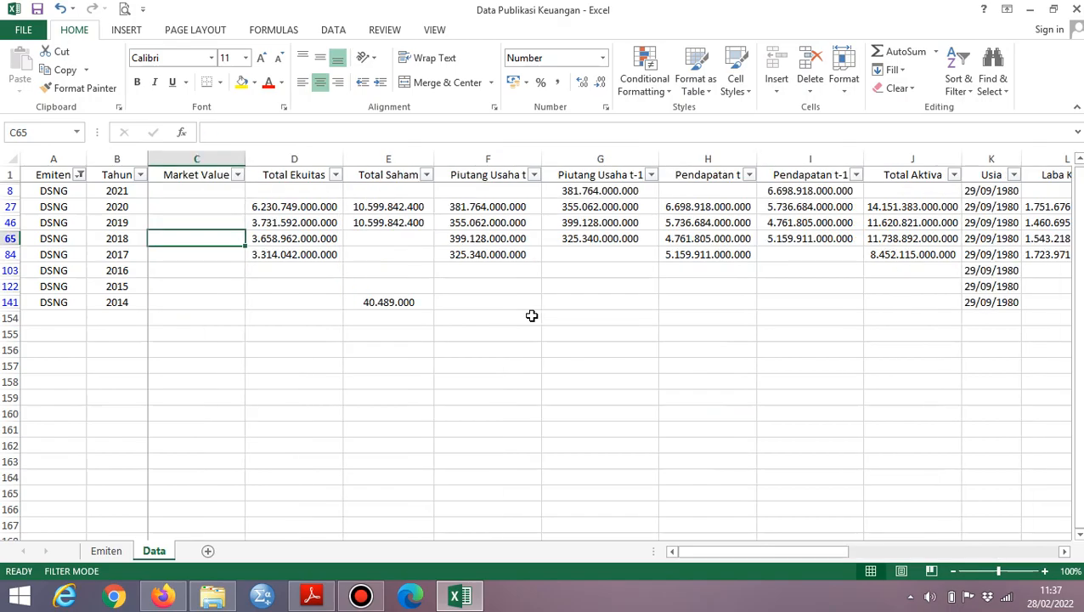
pyautogui.press('Right')
pyautogui.press('Right')
pyautogui.hotkey('alt', 'Tab')
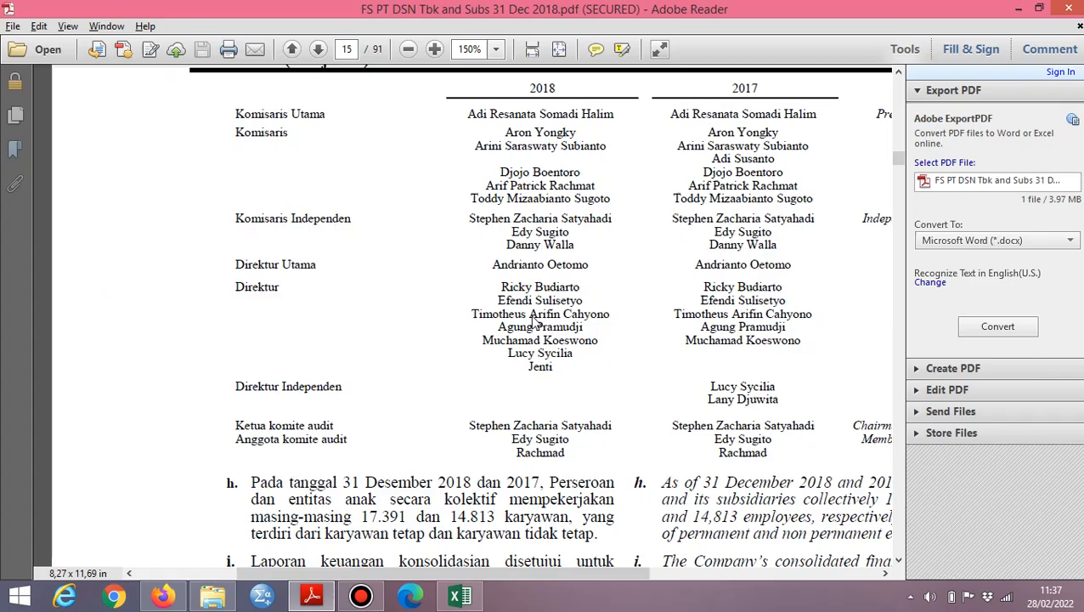
pyautogui.hotkey('ctrl', 'f')
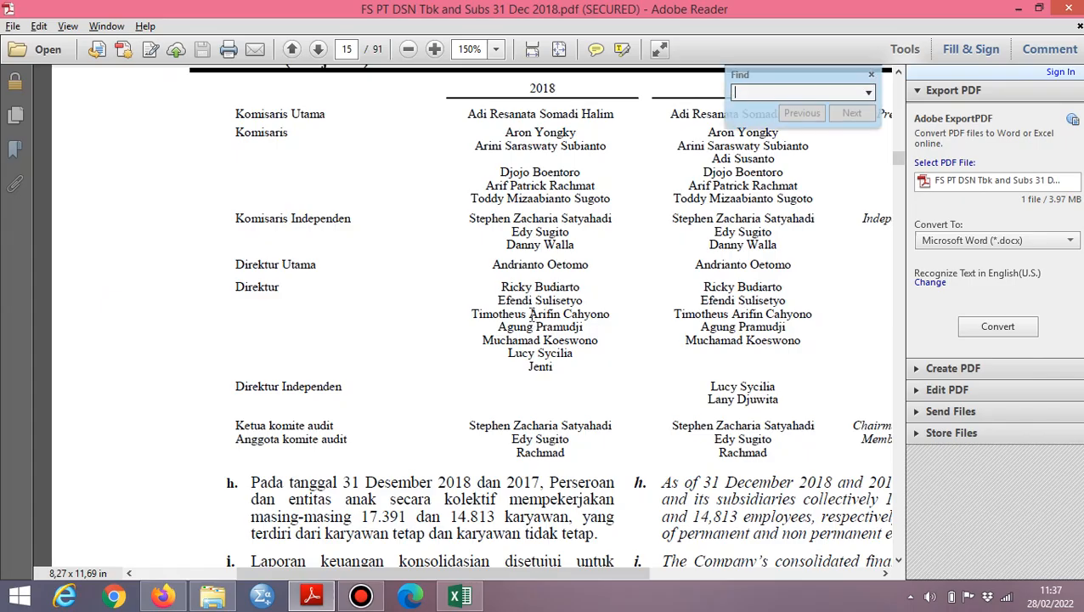
pyautogui.write('lembar')
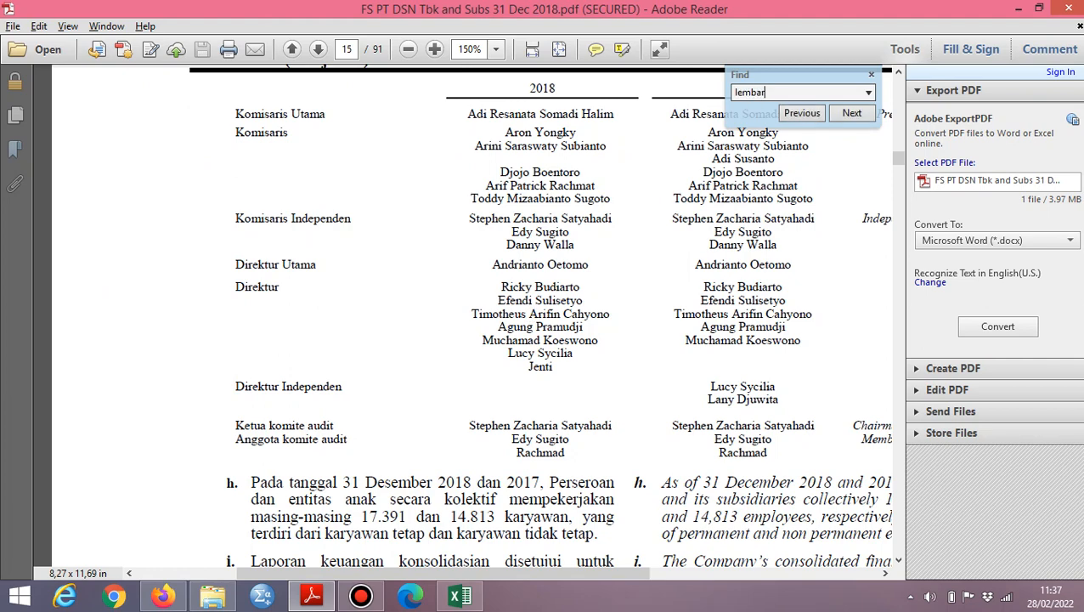
pyautogui.press('Return')
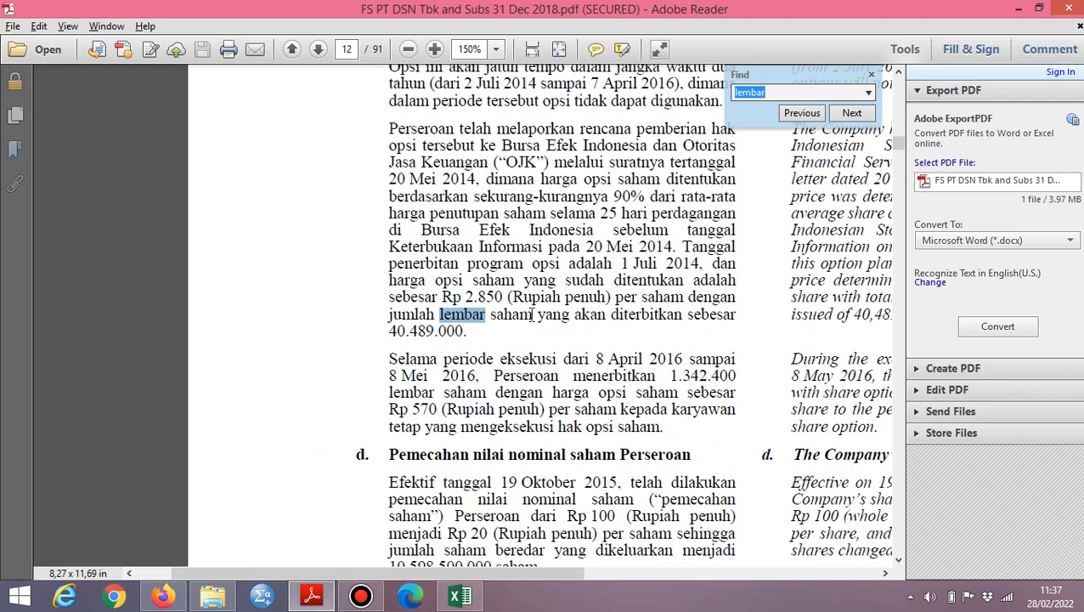
# Step: Examine the general notes from the stock option passage through the subsidiaries list for DSNG's number of shares
pyautogui.scroll(-8, 531, 314)
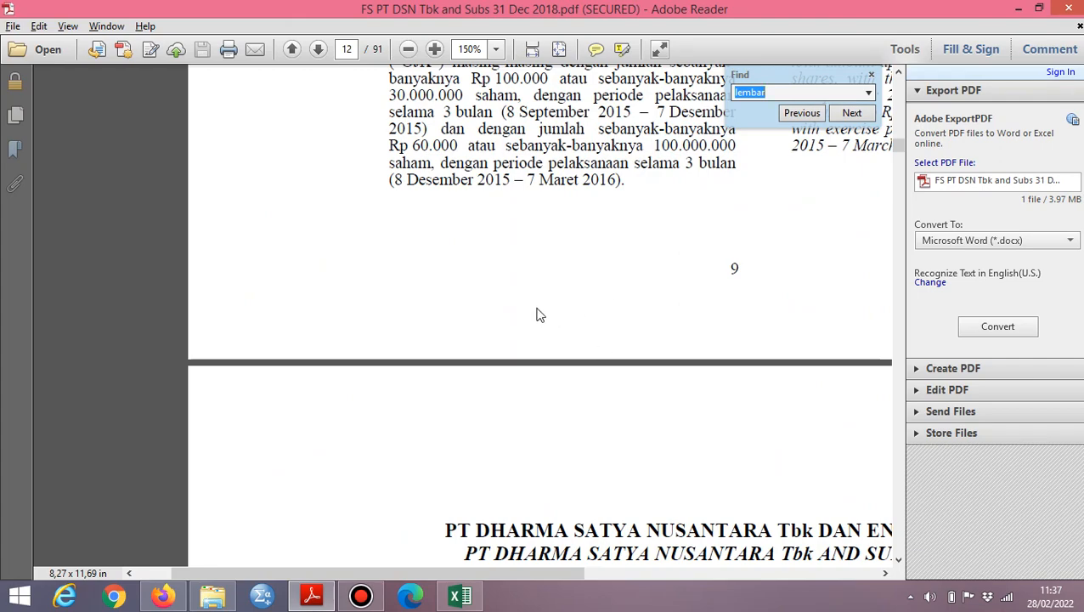
pyautogui.scroll(3, 568, 277)
pyautogui.scroll(-10, 239, 322)
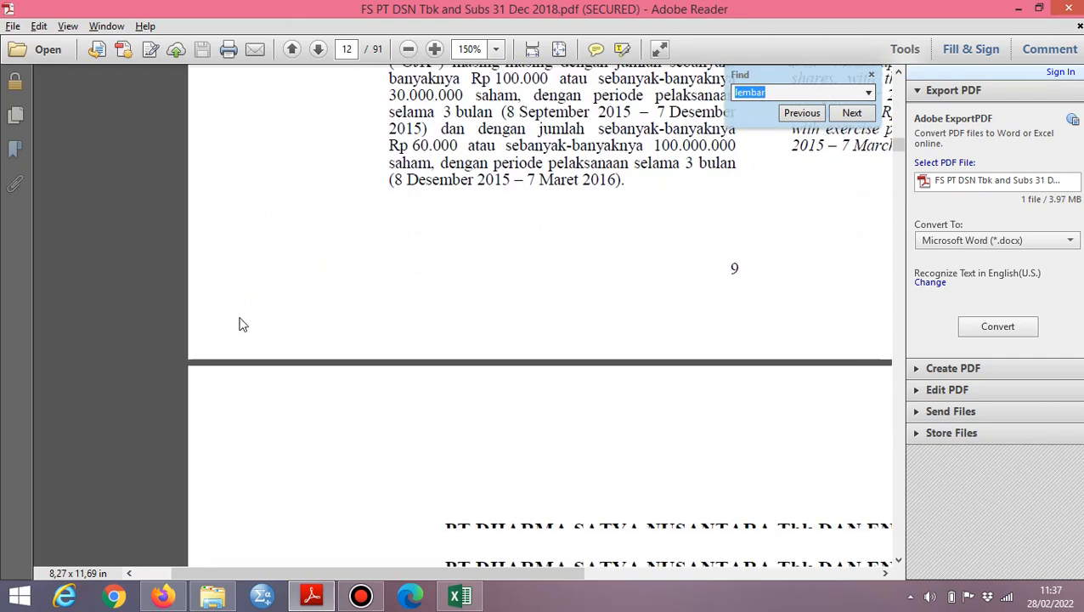
pyautogui.click(166, 317)
pyautogui.scroll(-10, 166, 317)
pyautogui.scroll(-20, 167, 317)
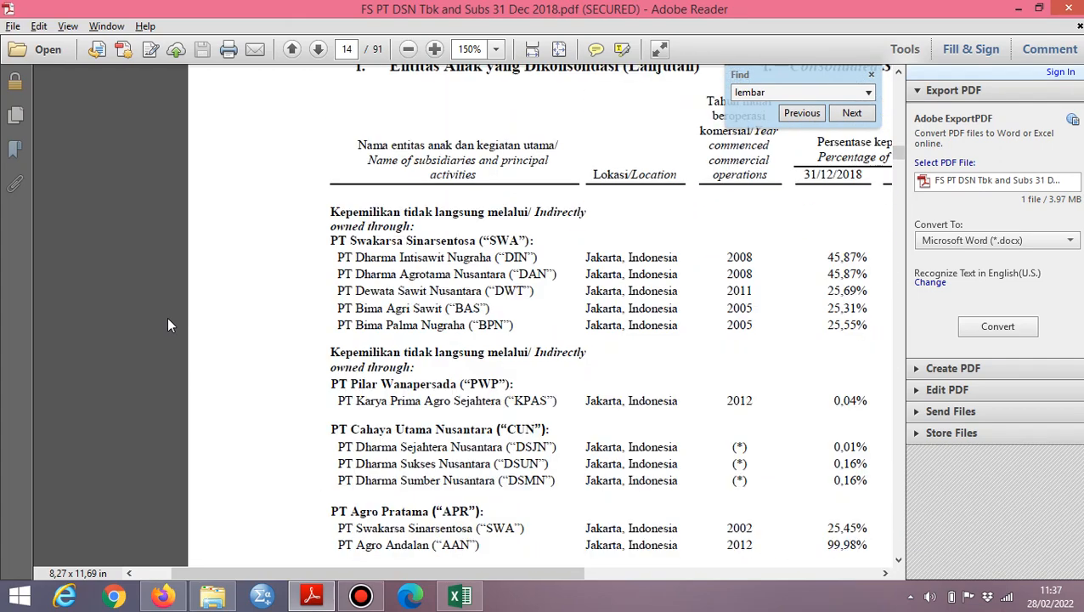
# Step: Go to page 75 of the report and examine note 31, Laba per Saham, for the 2018 and 2017 share counts
pyautogui.click(346, 49)
pyautogui.write('75')
pyautogui.press('Return')
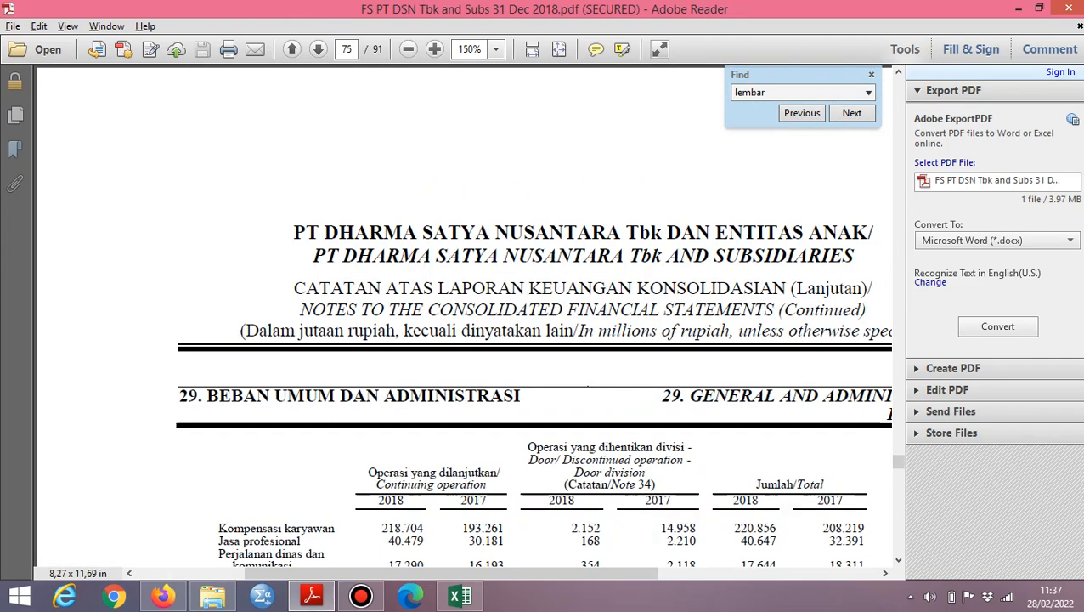
pyautogui.scroll(10, 176, 204)
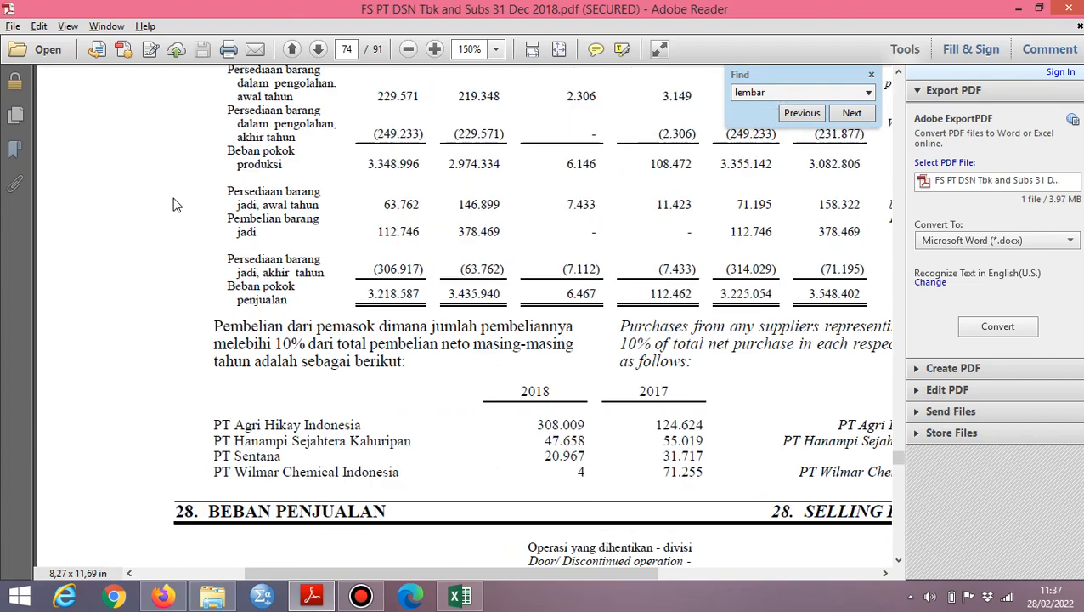
pyautogui.scroll(-10, 177, 205)
pyautogui.scroll(-10, 172, 205)
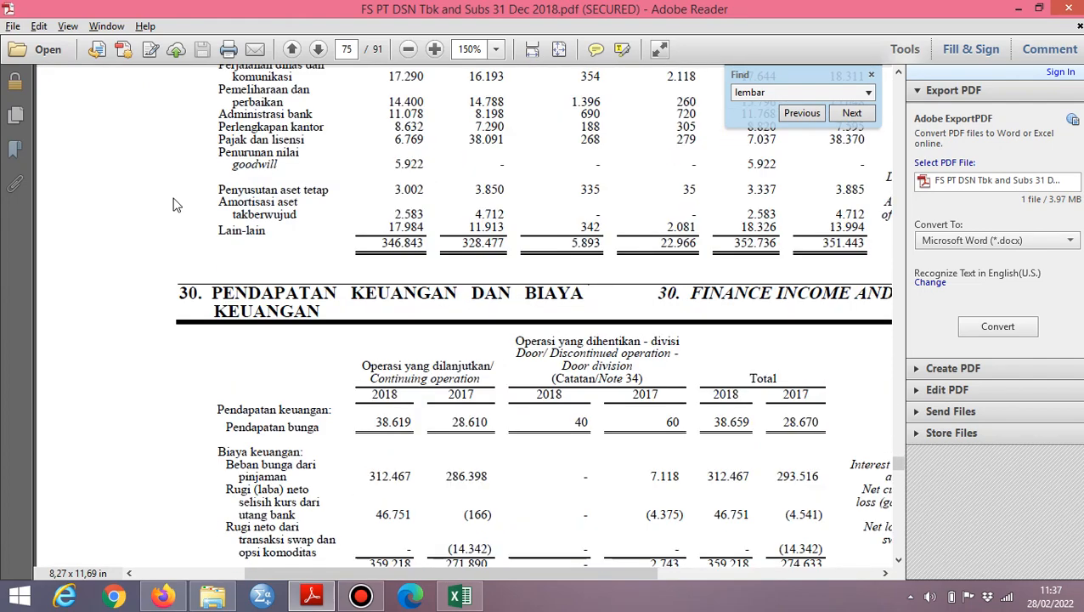
pyautogui.scroll(10, 172, 205)
pyautogui.scroll(-10, 173, 204)
pyautogui.scroll(-10, 172, 205)
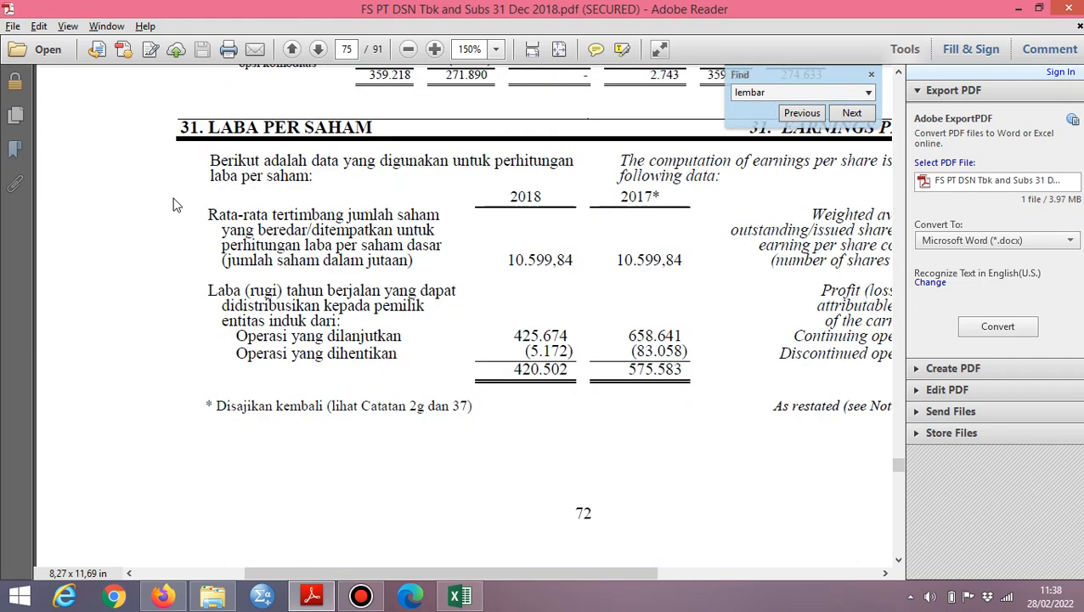
# Step: Examine the notes backwards from note 31 to note 20, Modal Saham, for the total number of shares at year-end 2018 and 2017
pyautogui.scroll(10, 172, 204)
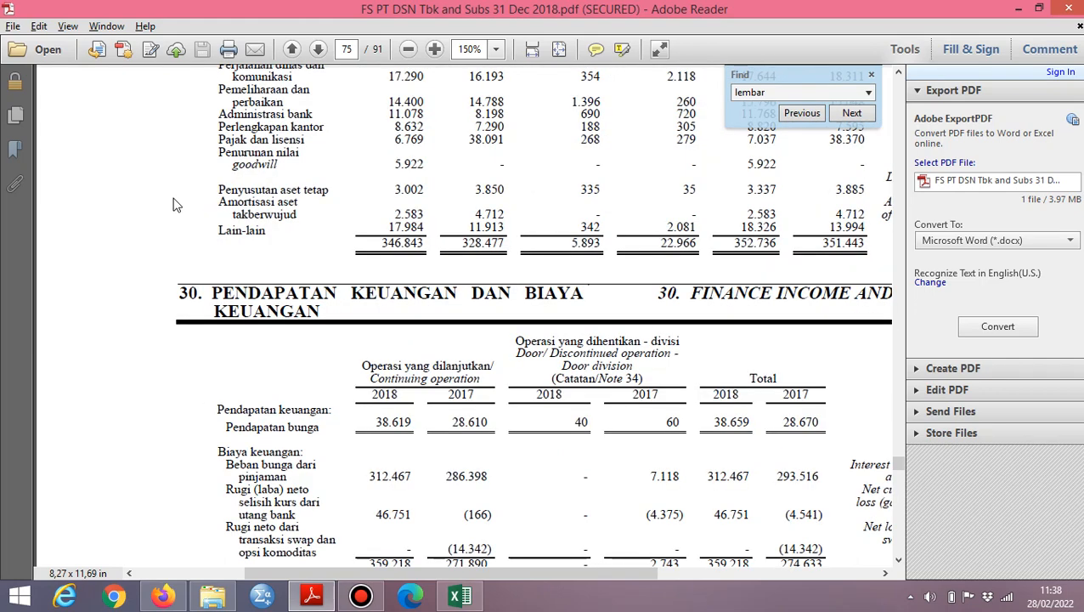
pyautogui.scroll(10, 172, 205)
pyautogui.scroll(-10, 172, 205)
pyautogui.scroll(20, 173, 204)
pyautogui.scroll(10, 173, 205)
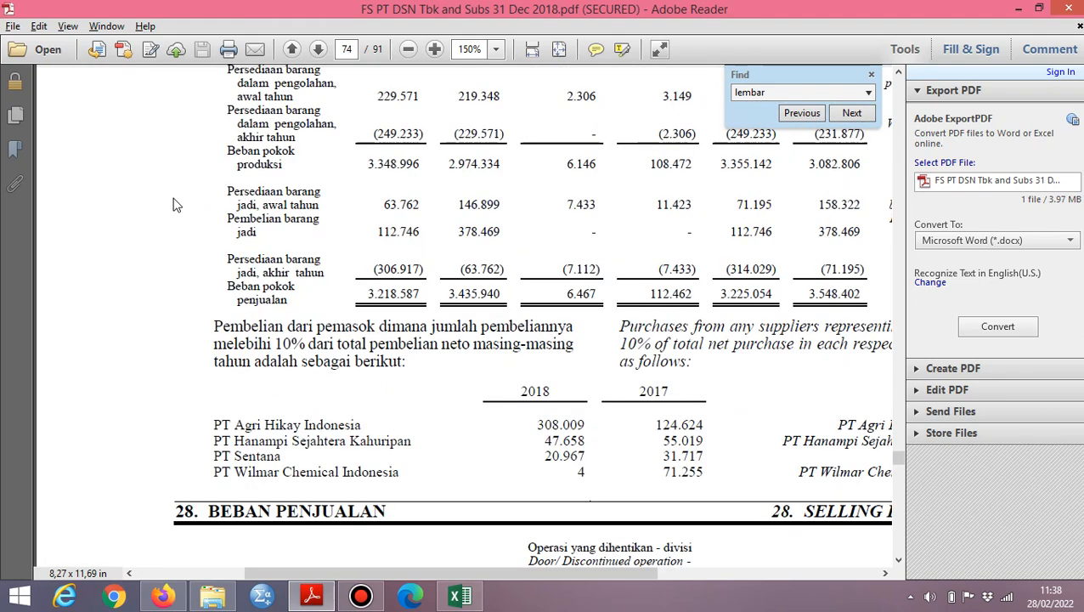
pyautogui.scroll(10, 173, 205)
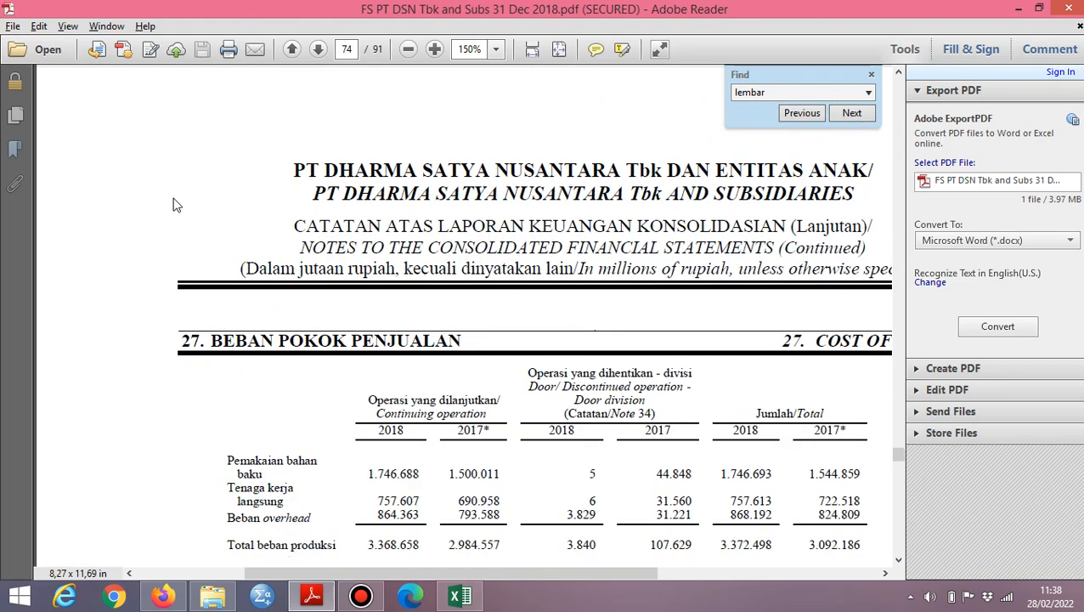
pyautogui.scroll(20, 173, 204)
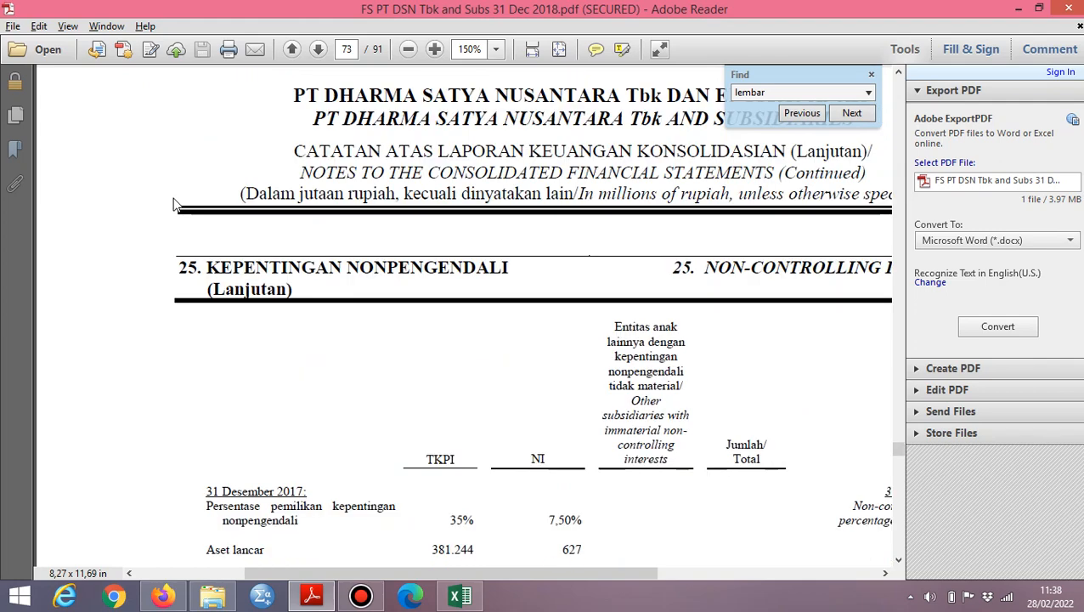
pyautogui.scroll(20, 172, 205)
pyautogui.scroll(10, 172, 205)
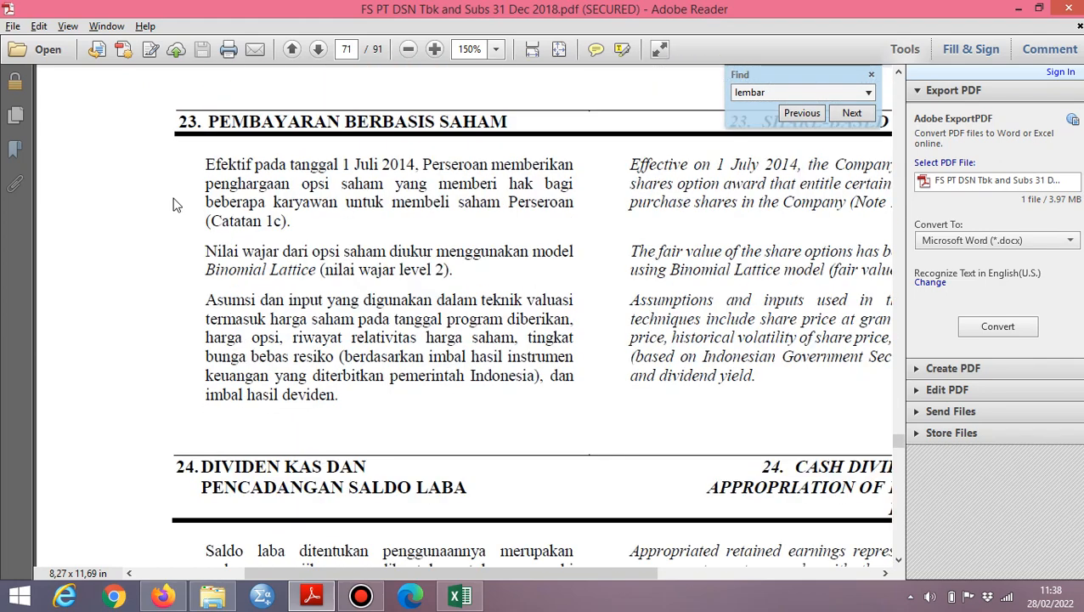
pyautogui.scroll(-10, 173, 205)
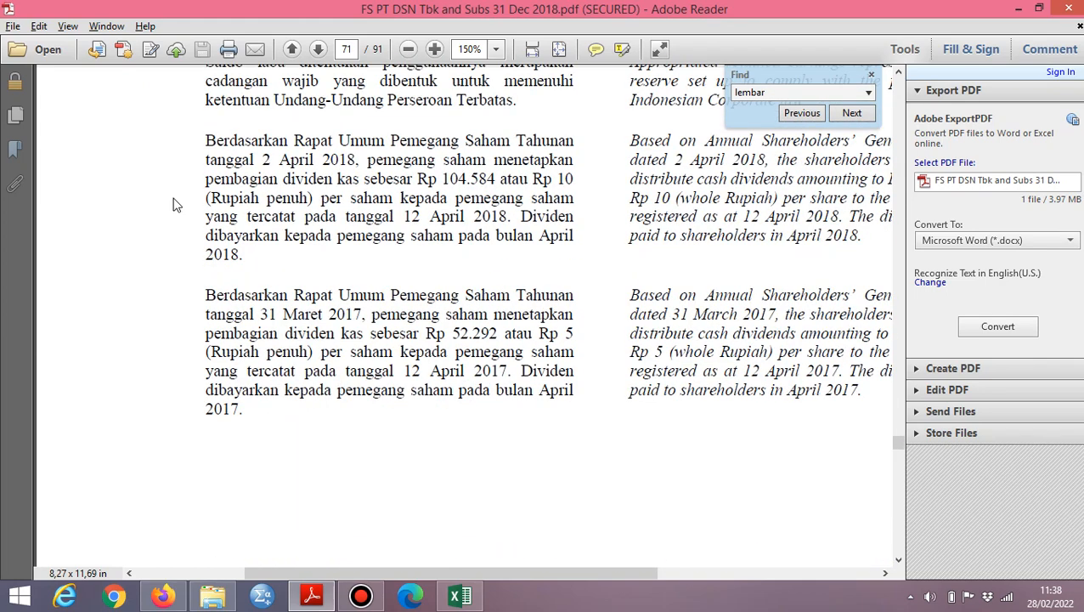
pyautogui.scroll(10, 172, 205)
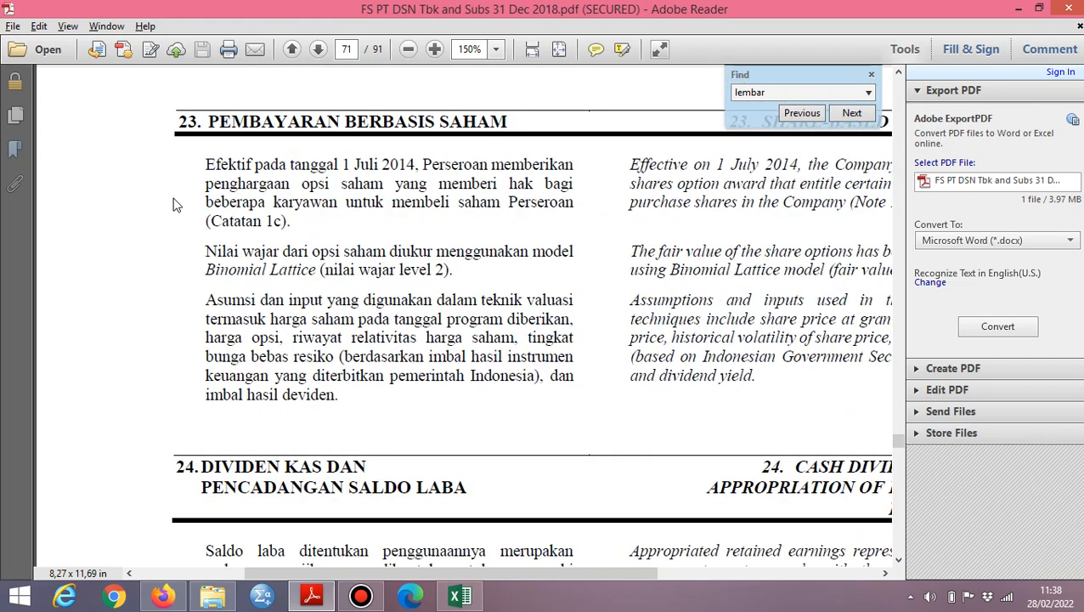
pyautogui.scroll(-5, 172, 204)
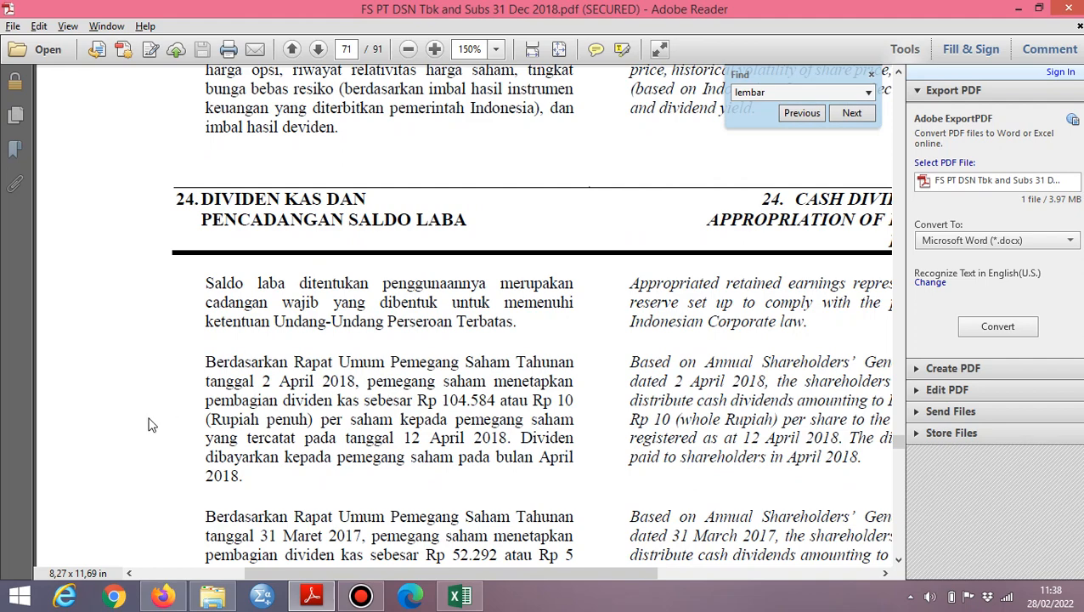
pyautogui.scroll(15, 149, 425)
pyautogui.scroll(20, 149, 425)
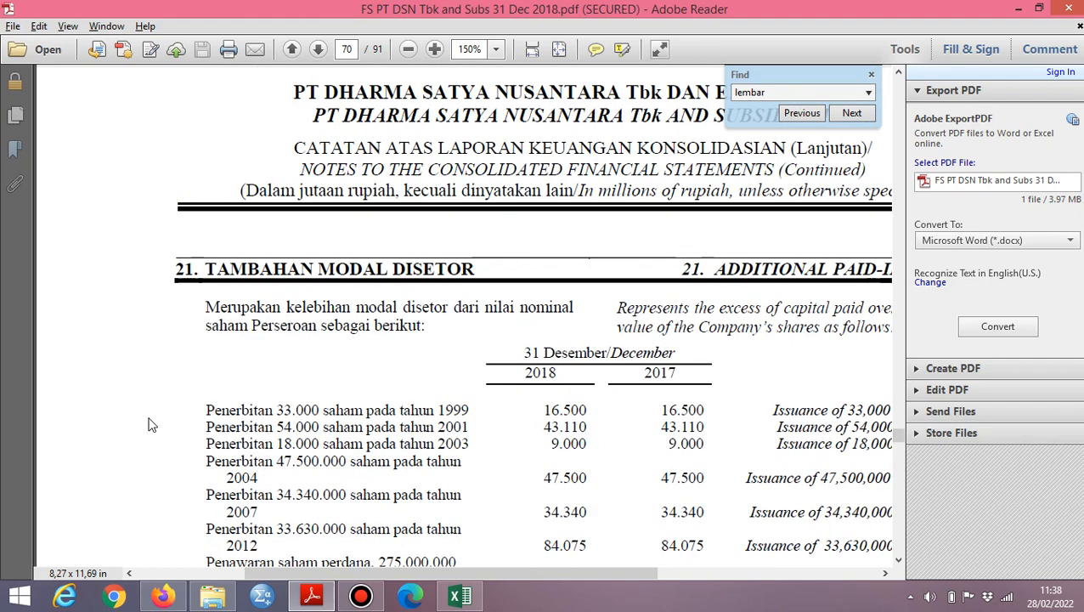
pyautogui.scroll(20, 149, 425)
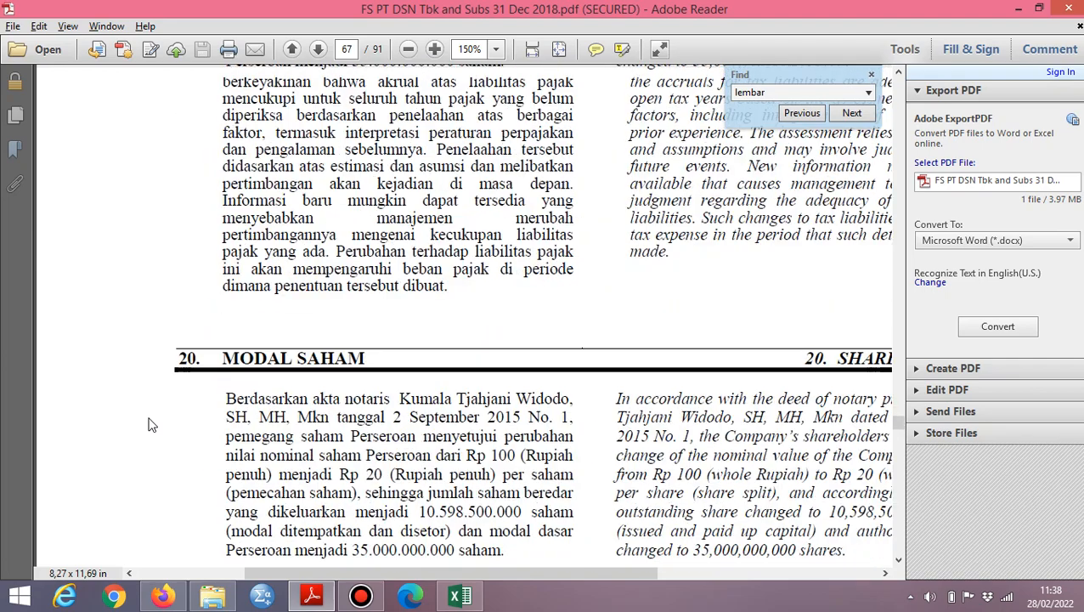
pyautogui.scroll(-15, 148, 425)
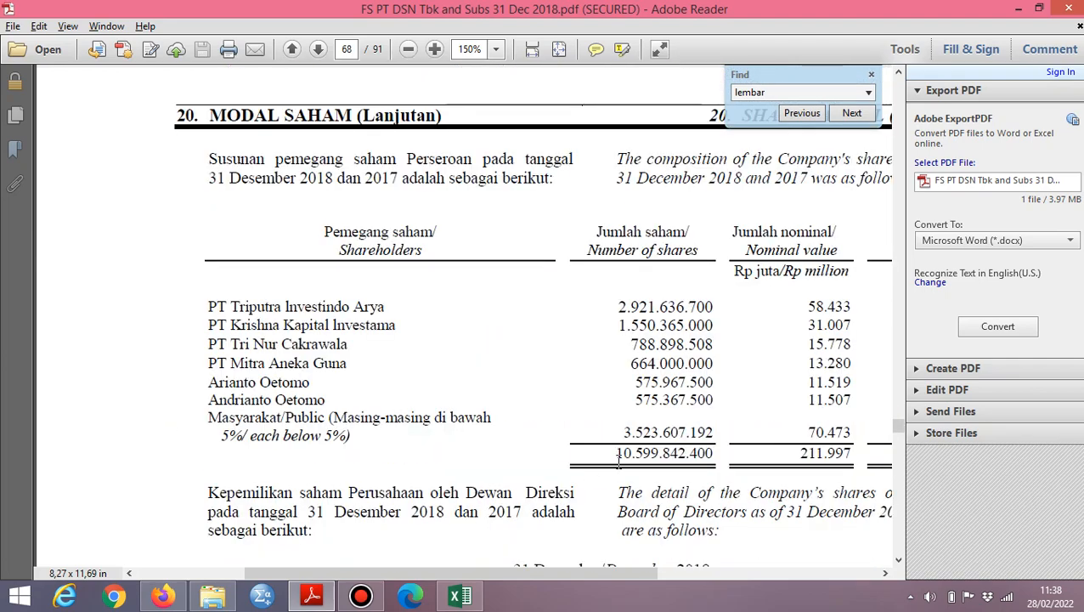
# Step: In Excel, copy DSNG's 2019 Total Saham value, 10.599.842.400, into the 2018 and 2017 rows
pyautogui.hotkey('alt', 'Tab')
pyautogui.hotkey('alt', 'Tab')
pyautogui.hotkey('alt', 'Tab')
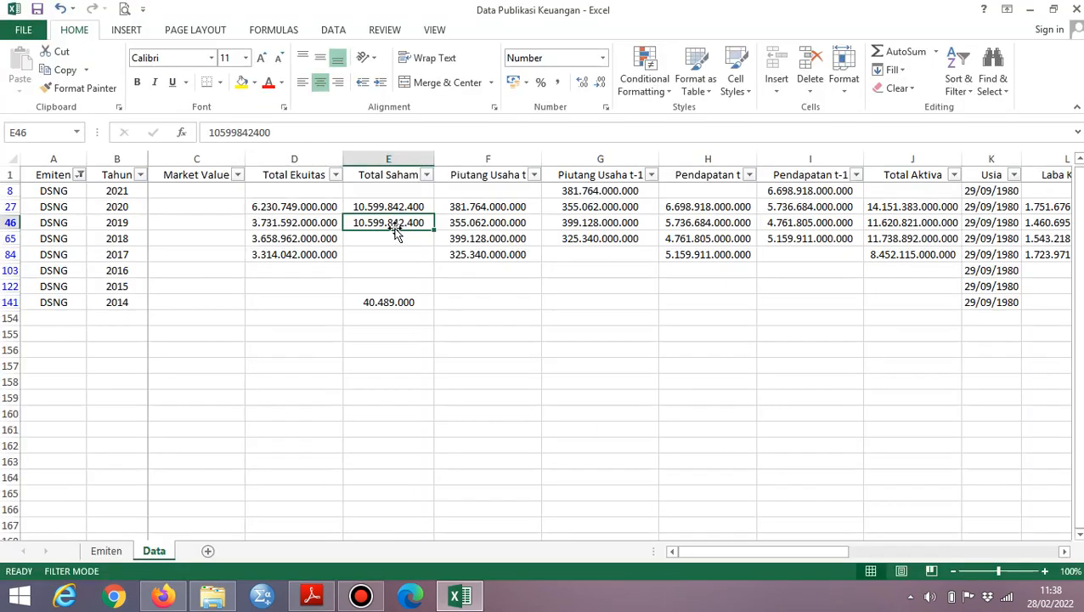
pyautogui.hotkey('ctrl', 'c')
pyautogui.press('Down')
pyautogui.hotkey('ctrl', 'v')
pyautogui.press('Down')
pyautogui.hotkey('ctrl', 'v')
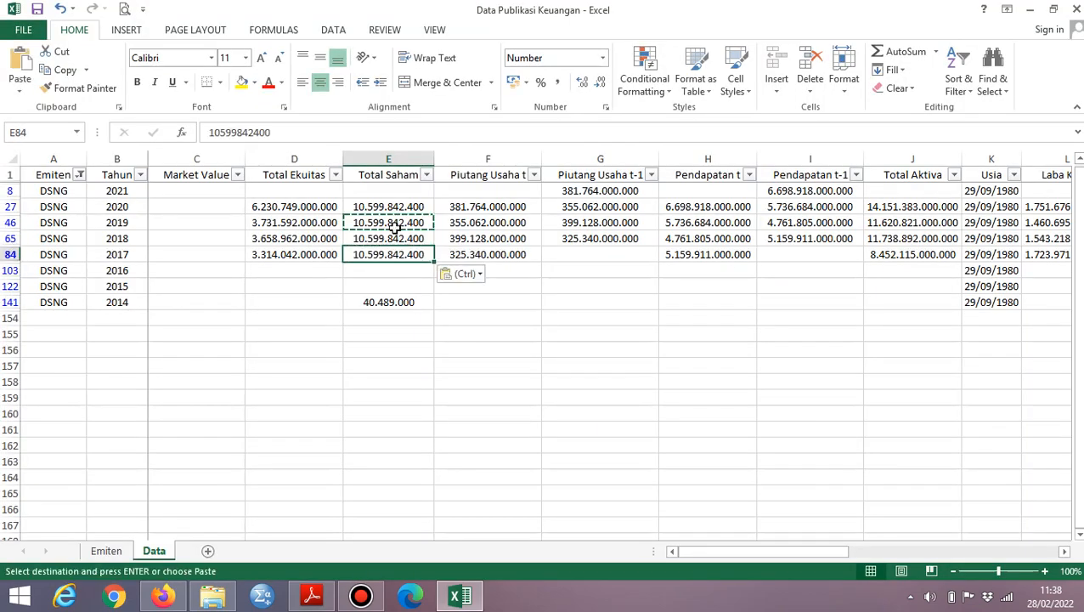
# Step: Check DSNG's 2018 and 2017 rows across all columns for missing data, ending on the 2016 Total Ekuitas cell
pyautogui.press('Left')
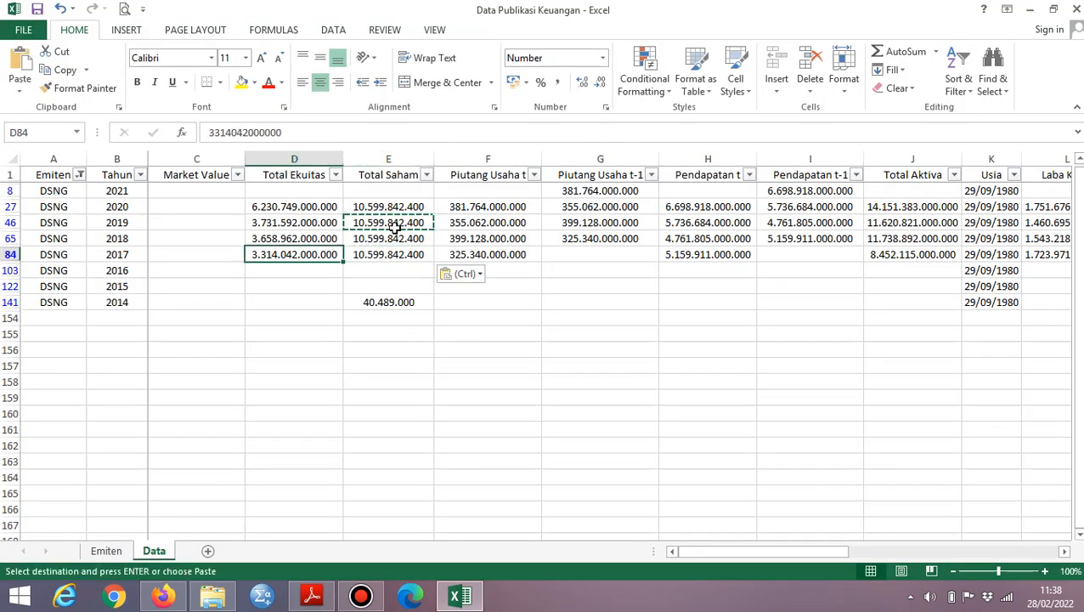
pyautogui.press('Up')
pyautogui.press('Down')
pyautogui.press('Down')
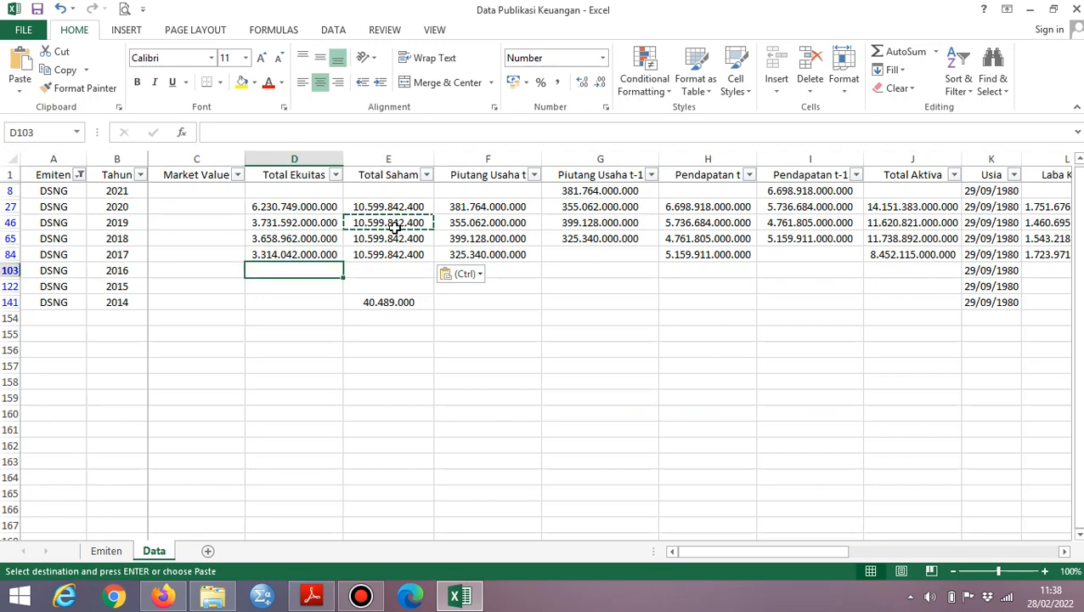
pyautogui.press('Up')
pyautogui.press('Up')
pyautogui.press('Right')
pyautogui.hotkey('ctrl', 'Right')
pyautogui.press('Right')
pyautogui.press('Left')
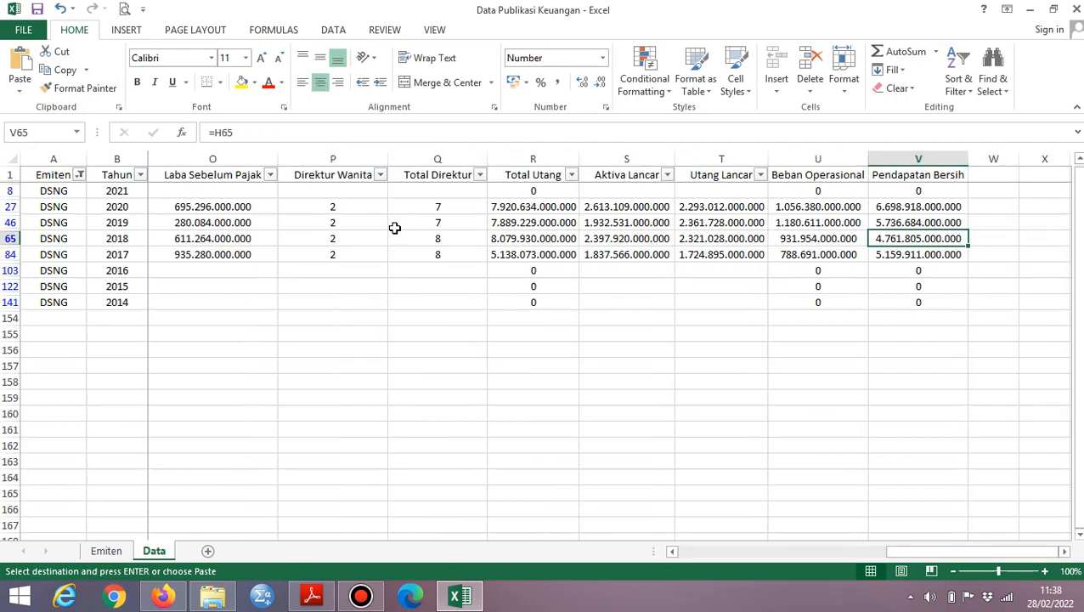
pyautogui.hotkey('ctrl', 'Left')
pyautogui.press('Left')
pyautogui.press('Right')
pyautogui.press('Down')
pyautogui.press('Down')
# Step: Close the 2018 report and open FS-DSNG-31-Dec-2016 from the 12 DSNG folder
pyautogui.hotkey('alt', 'Tab')
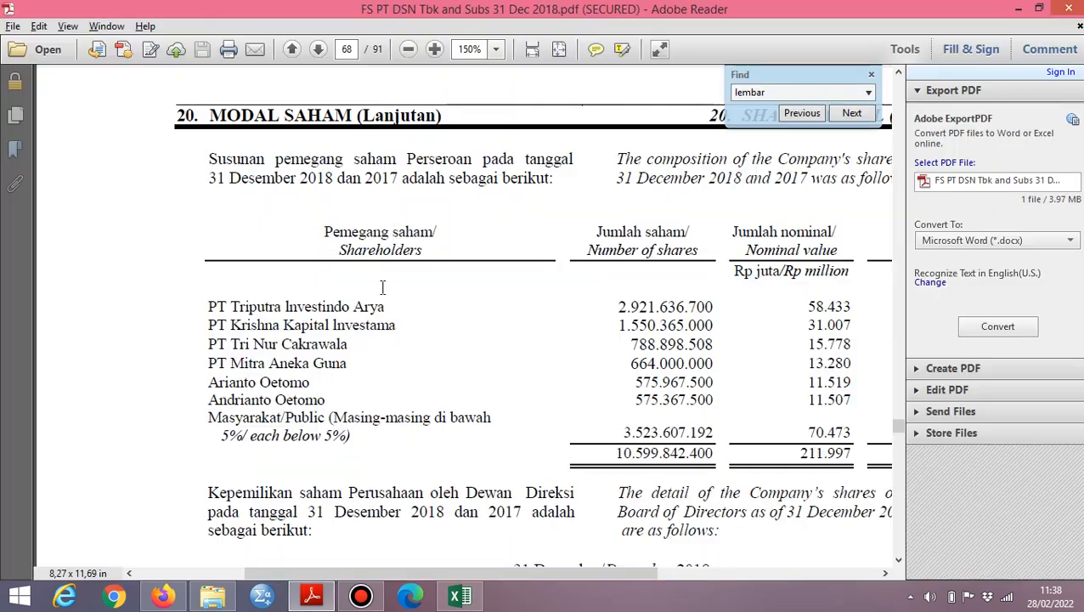
pyautogui.hotkey('alt', 'Tab')
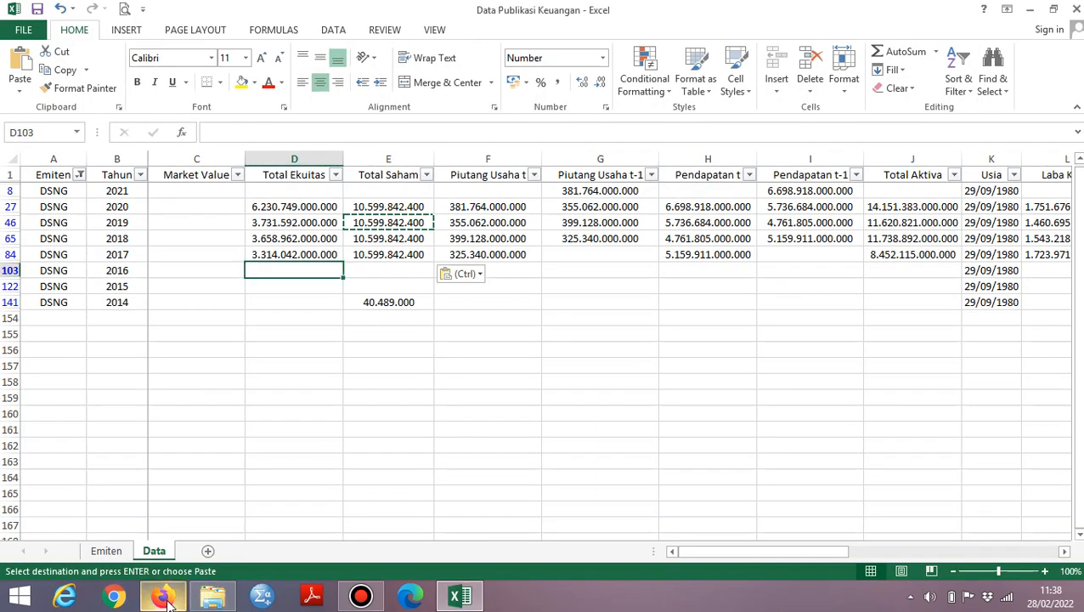
pyautogui.click(213, 595)
pyautogui.click(341, 290)
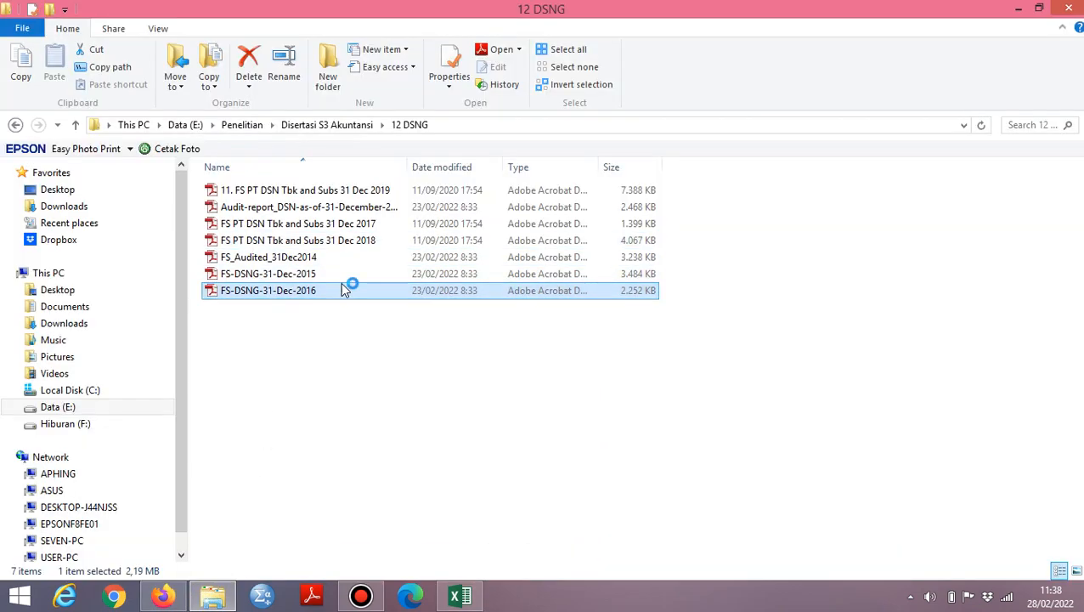
pyautogui.click(361, 595)
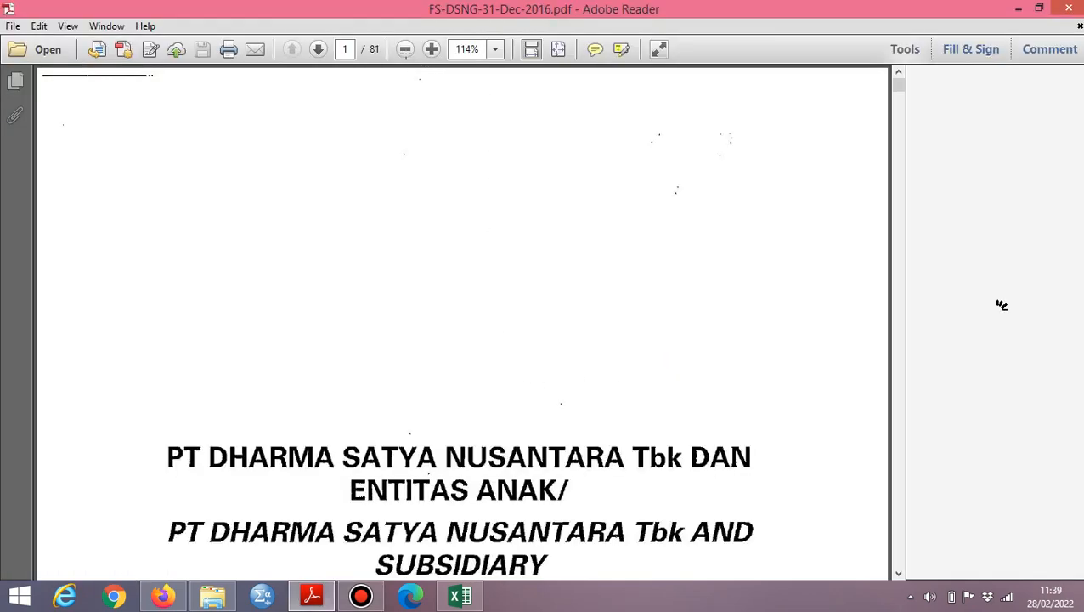
# Step: Examine the 2016 report's consolidated statement of financial position at 150% zoom, from the assets to the equity section, for Total Ekuitas
pyautogui.click(405, 50)
pyautogui.scroll(-5, 330, 411)
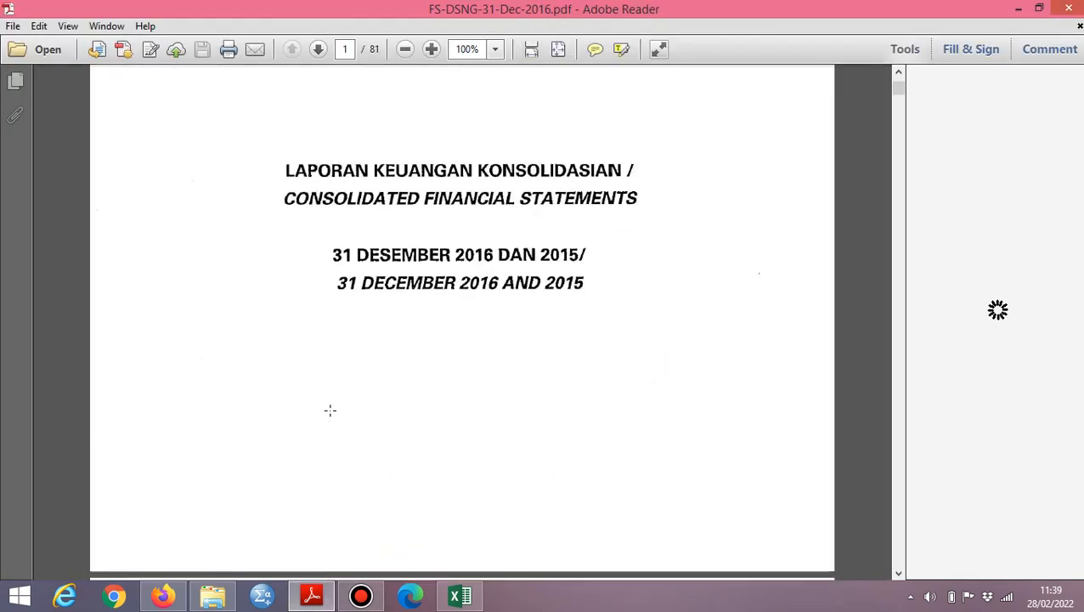
pyautogui.scroll(-10, 330, 410)
pyautogui.scroll(10, 330, 410)
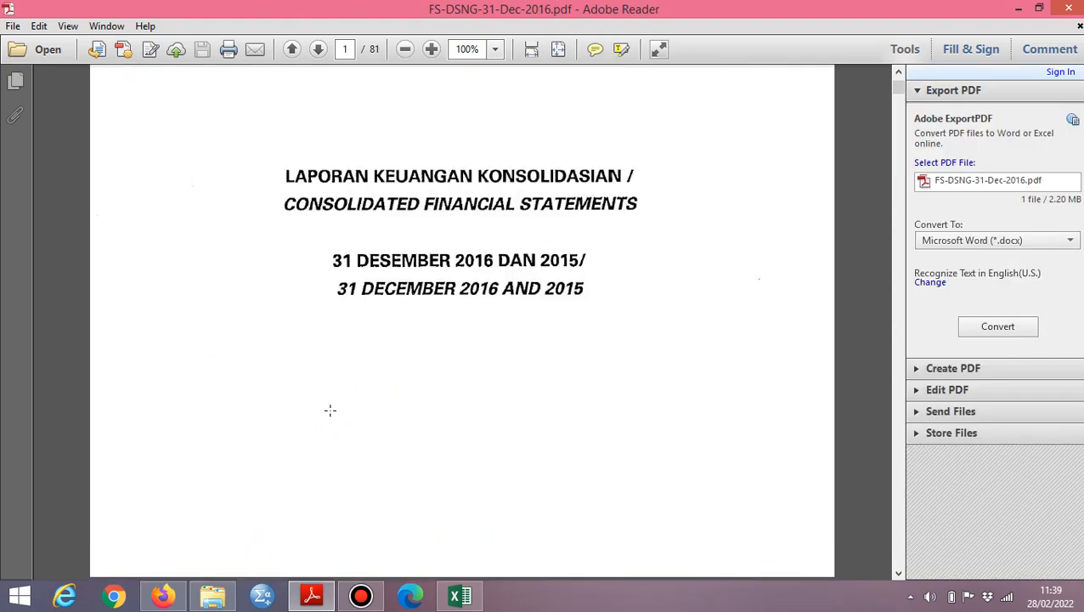
pyautogui.scroll(-15, 330, 410)
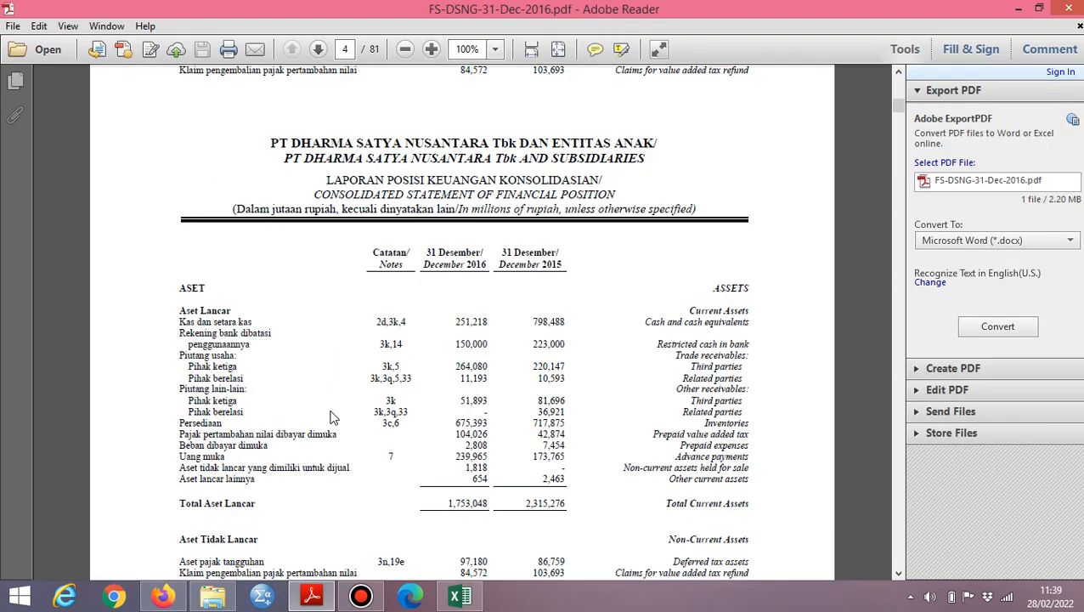
pyautogui.scroll(-12, 331, 417)
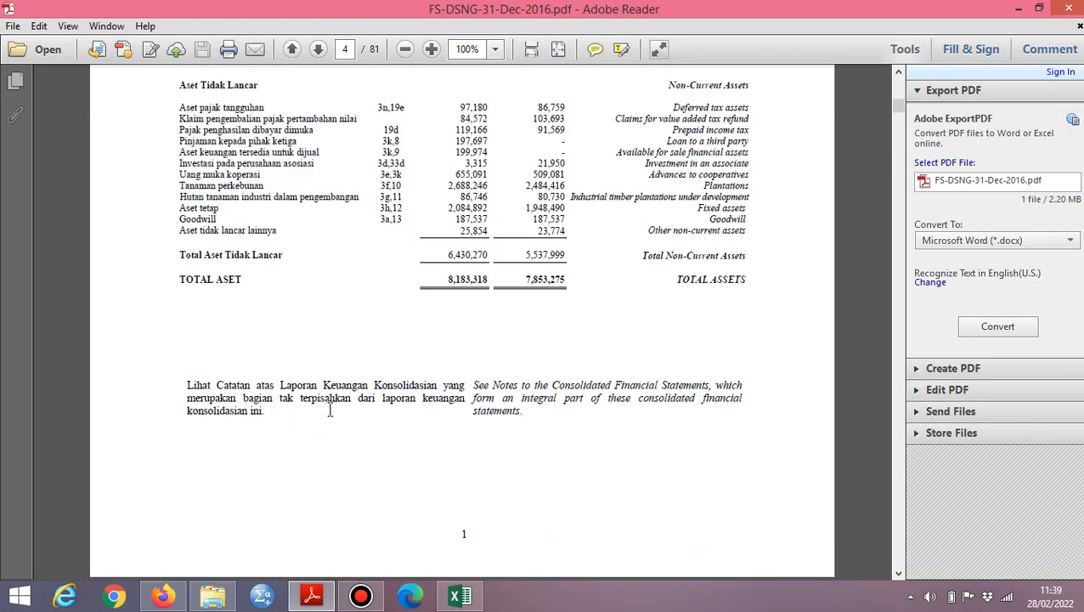
pyautogui.scroll(3, 329, 410)
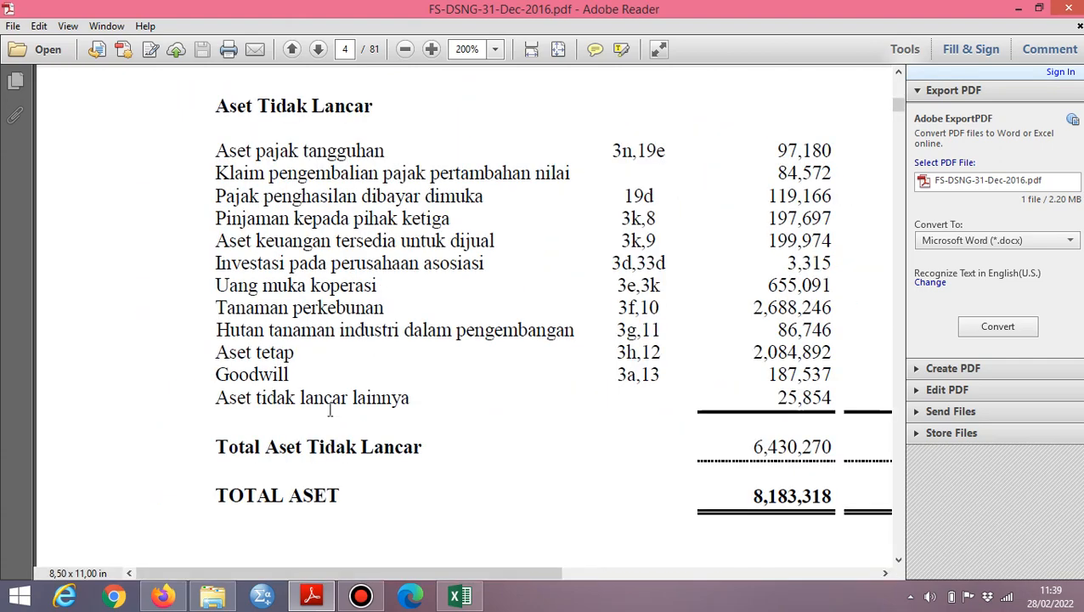
pyautogui.scroll(-2, 331, 414)
pyautogui.scroll(10, 331, 419)
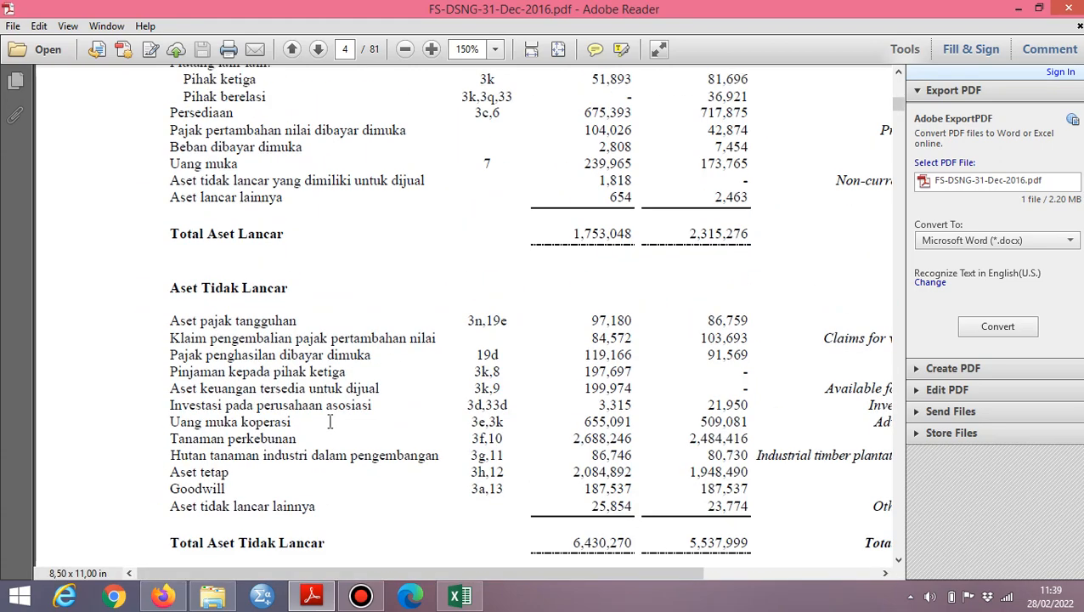
pyautogui.hotkey('alt', 'Tab')
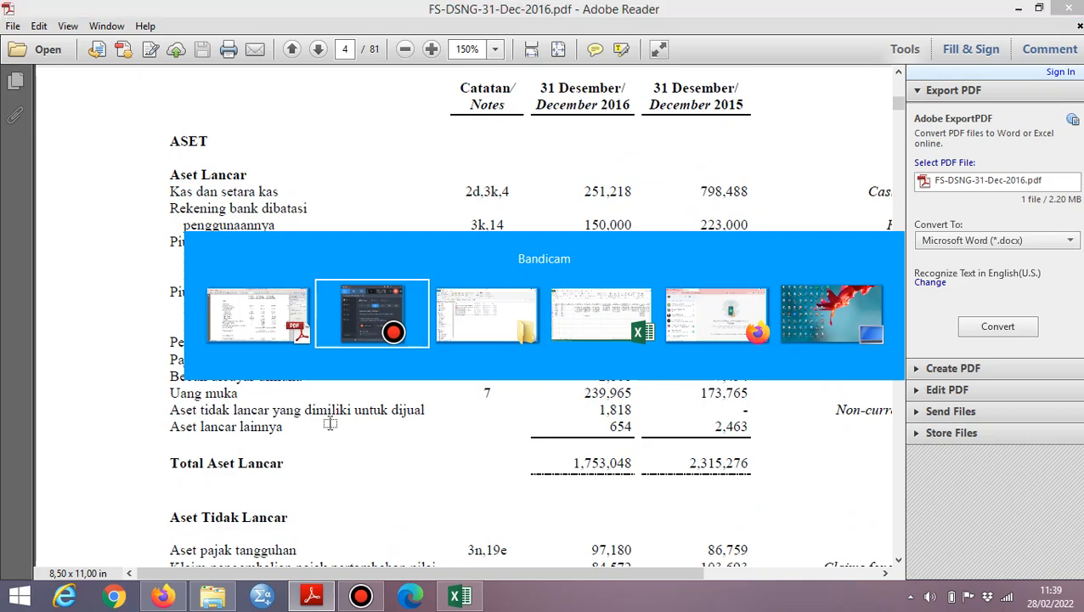
pyautogui.hotkey('alt', 'Tab')
pyautogui.hotkey('alt', 'Tab')
pyautogui.hotkey('alt', 'Tab')
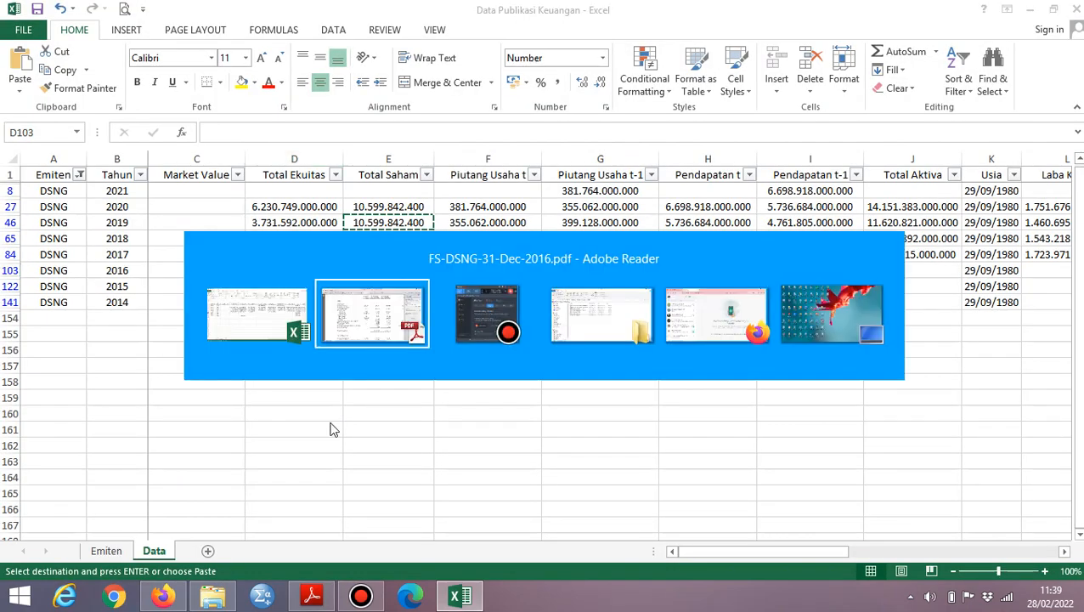
pyautogui.scroll(-20, 329, 422)
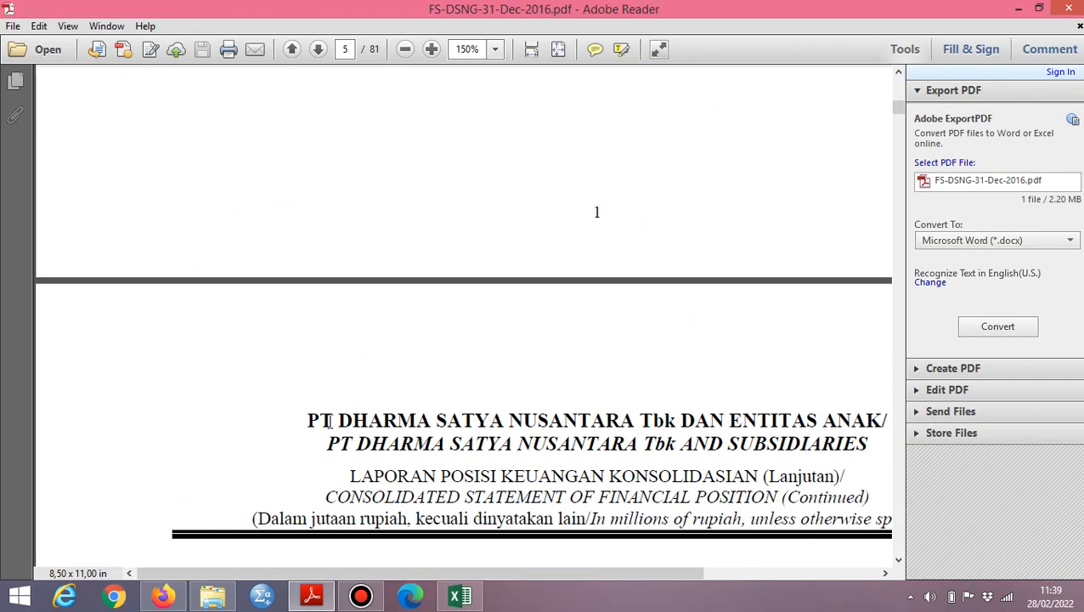
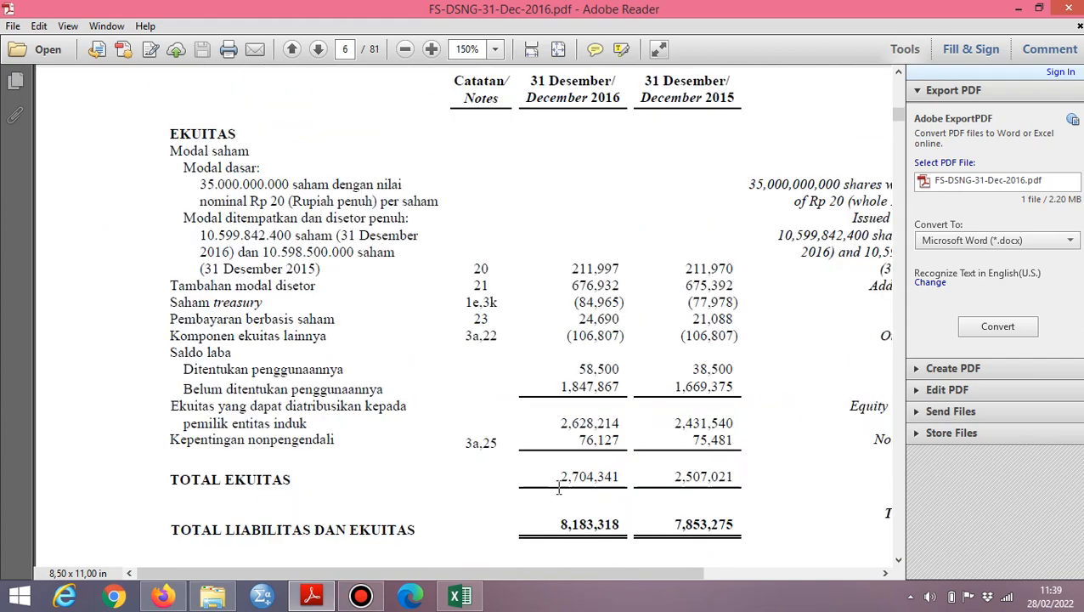
pyautogui.moveTo(558, 477); pyautogui.dragTo(620, 489)
pyautogui.hotkey('ctrl', 'c')
pyautogui.hotkey('alt', 'Tab')
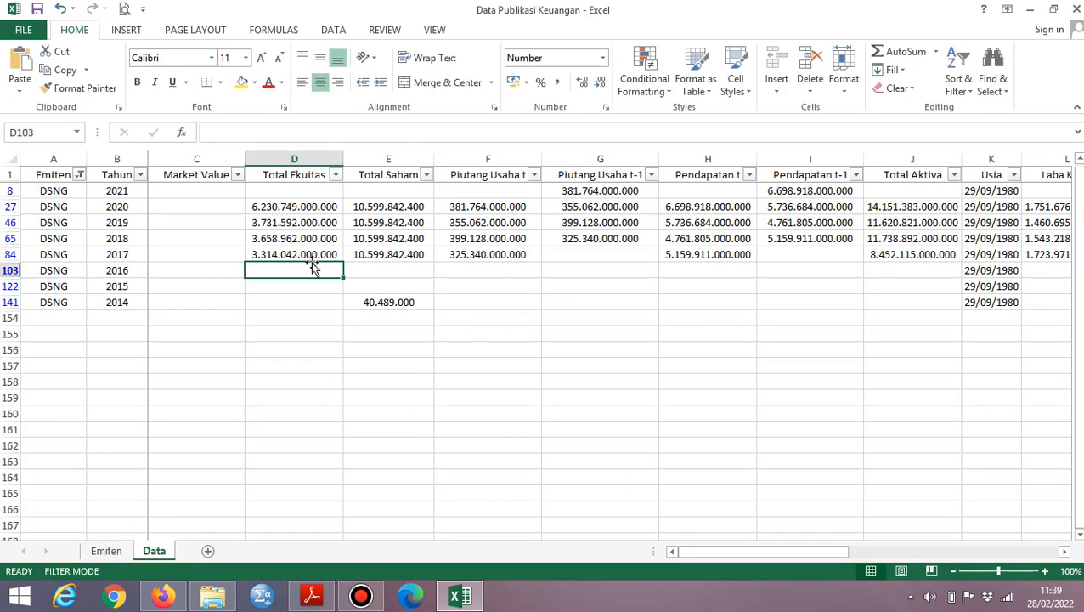
pyautogui.hotkey('ctrl', 'v')
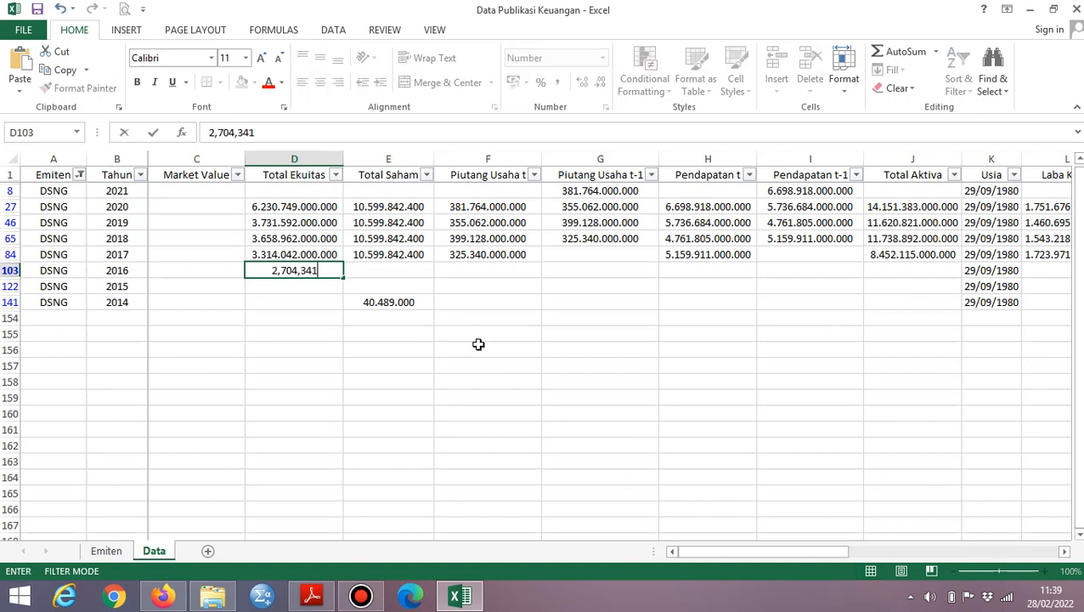
pyautogui.write('000000')
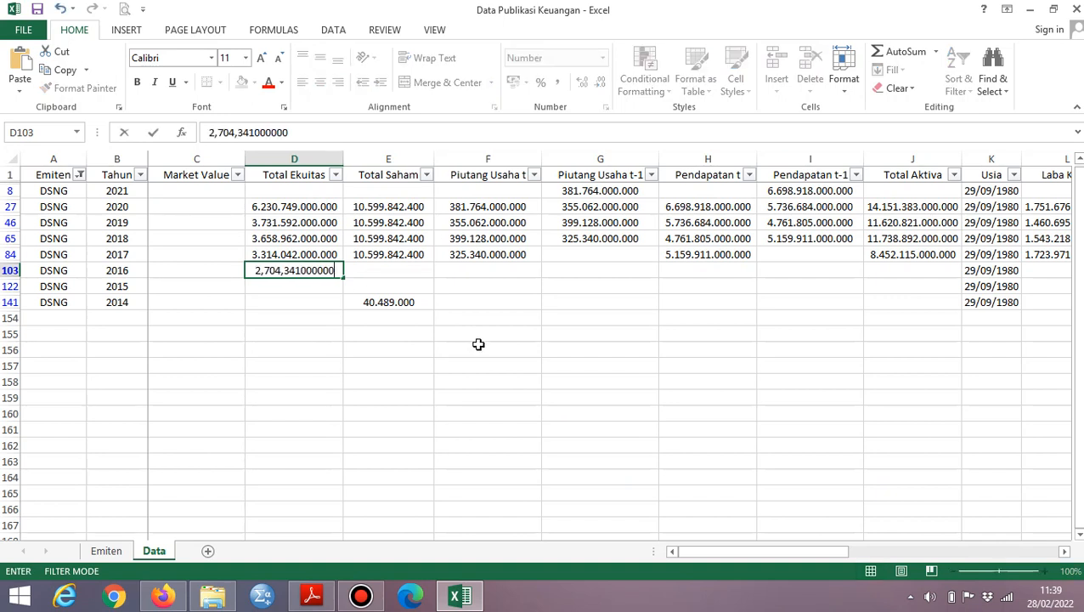
pyautogui.press('Left')
pyautogui.press('Right')
pyautogui.press('F2')
pyautogui.press('BackSpace')
pyautogui.press('BackSpace')
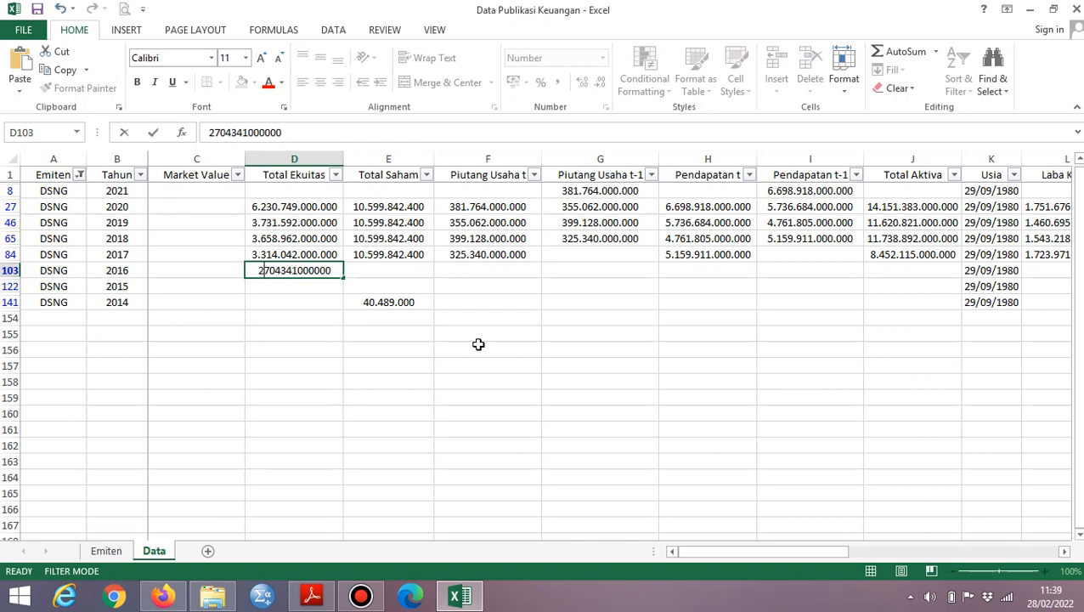
pyautogui.press('Return')
pyautogui.hotkey('alt', 'Tab')
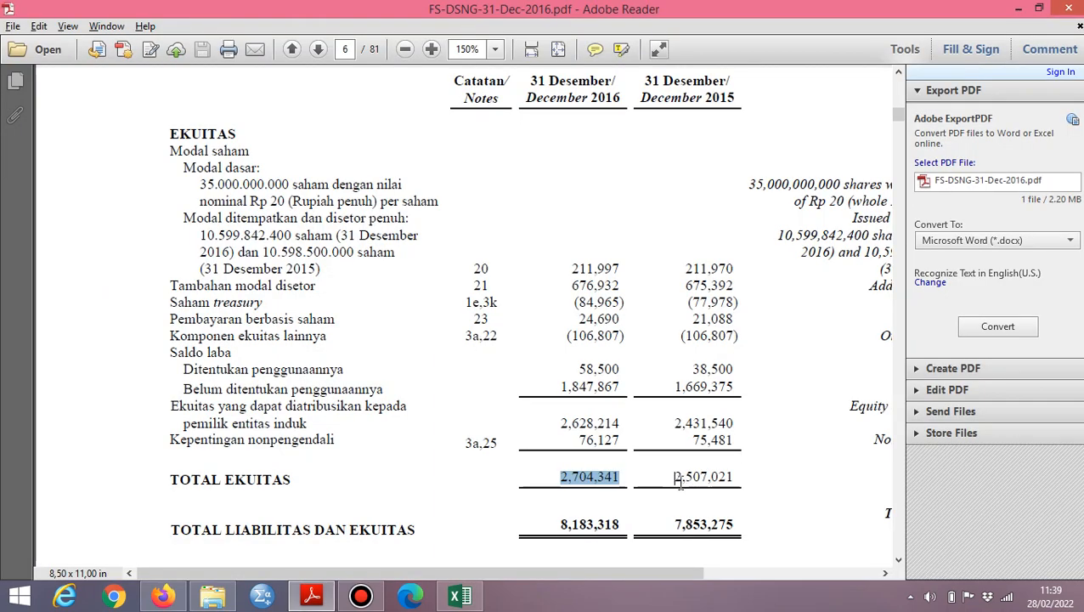
# Step: Copy the 31 December 2015 Total Ekuitas figure from the report into DSNG's 2015 Total Ekuitas cell in Excel
pyautogui.moveTo(672, 476); pyautogui.dragTo(733, 477)
pyautogui.hotkey('ctrl', 'c')
pyautogui.hotkey('alt', 'Tab')
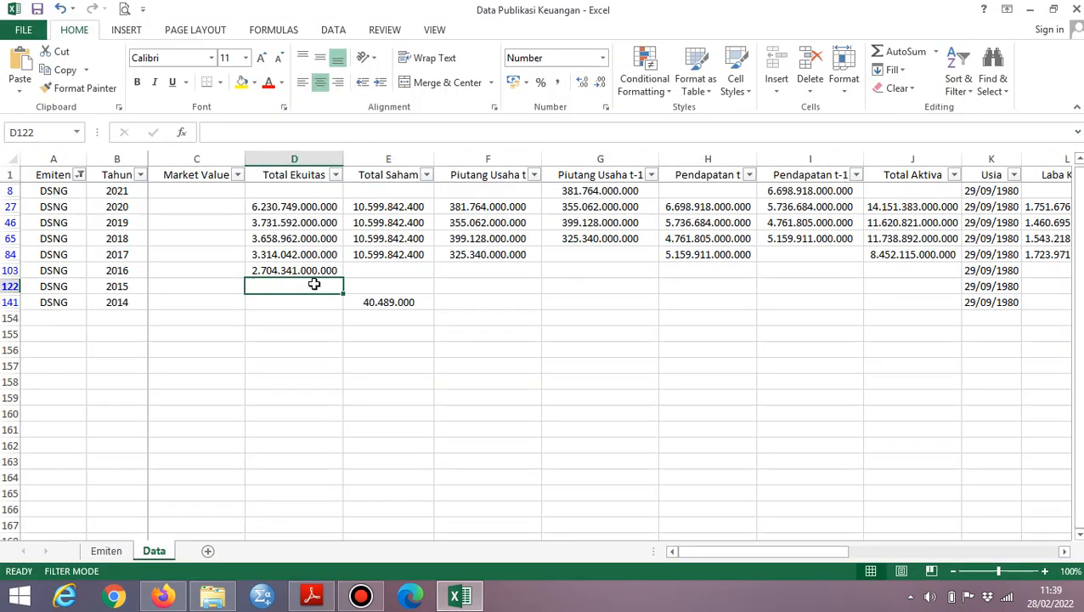
pyautogui.hotkey('ctrl', 'v')
pyautogui.press('Left')
pyautogui.press('Left')
pyautogui.press('Right')
pyautogui.press('Right')
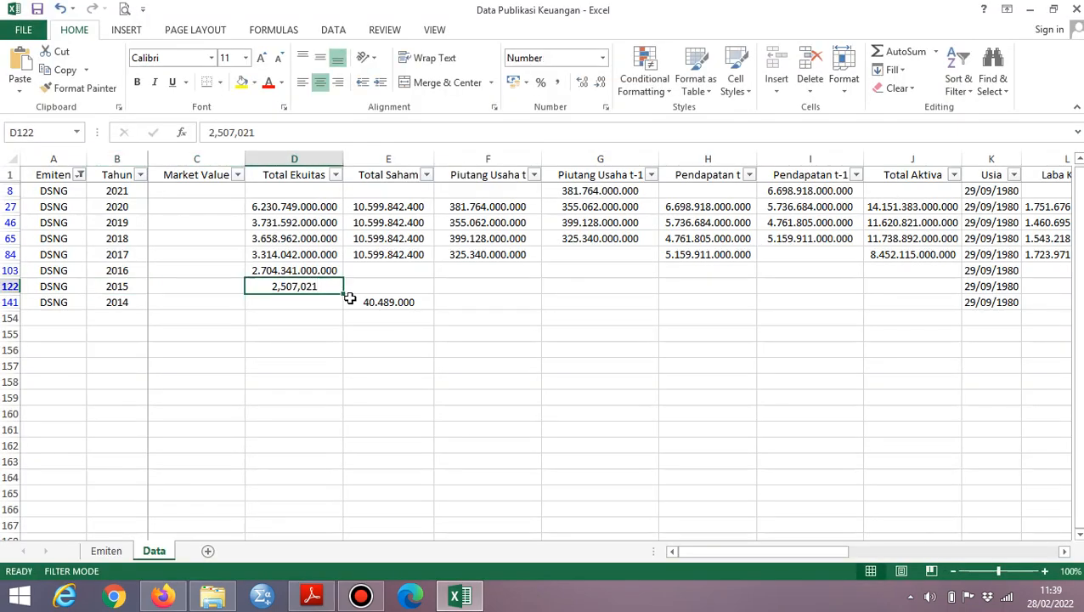
pyautogui.press('F2')
pyautogui.press('Left')
pyautogui.press('Left')
pyautogui.press('Left')
pyautogui.press('BackSpace')
pyautogui.press('BackSpace')
pyautogui.press('End')
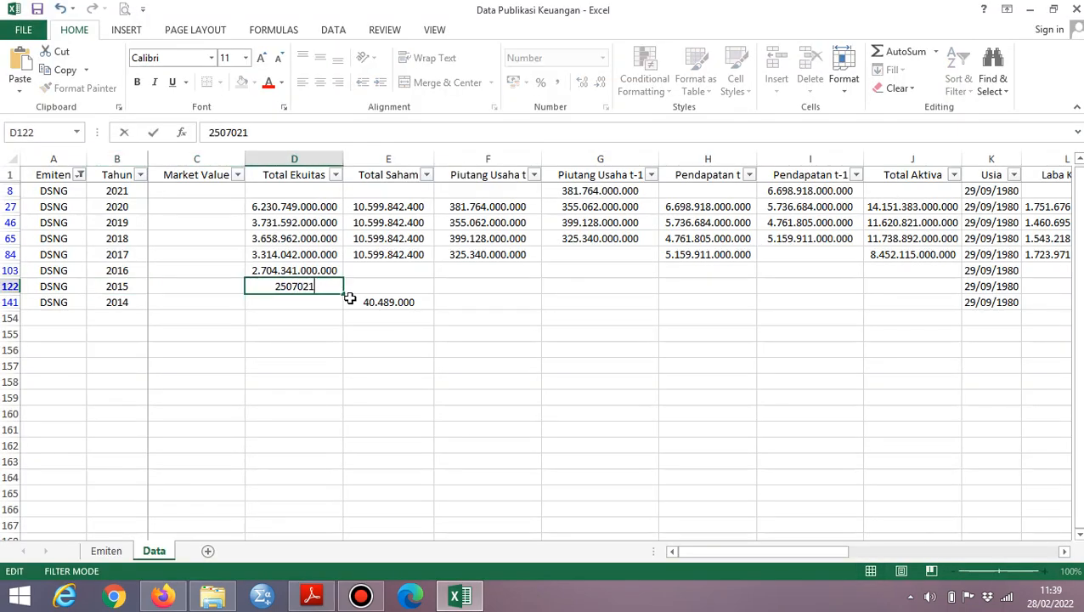
pyautogui.write('000000')
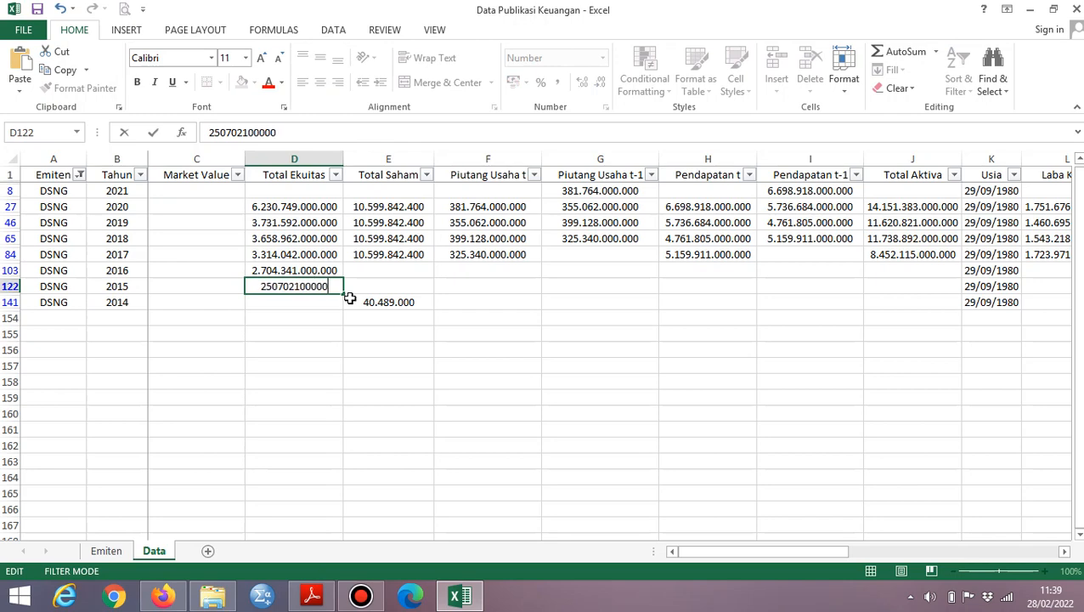
pyautogui.press('Return')
# Step: Look up the 2016 Piutang usaha figures in the current assets of the report's statement of financial position for DSNG's Piutang Usaha t cell
pyautogui.press('Up')
pyautogui.press('Up')
pyautogui.press('Right')
pyautogui.hotkey('alt', 'Tab')
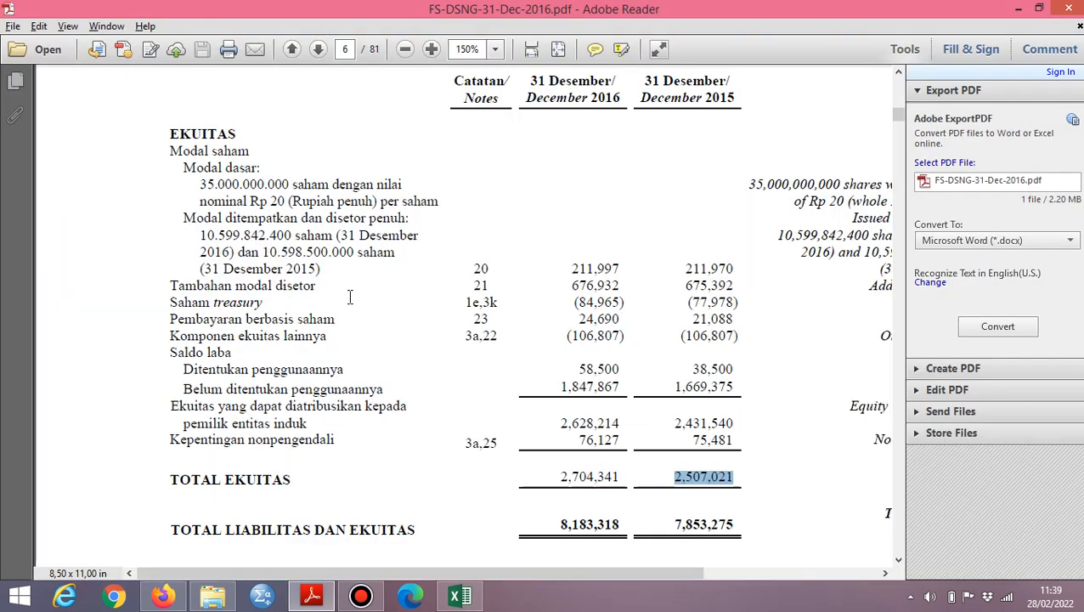
pyautogui.hotkey('alt', 'Tab')
pyautogui.press('Right')
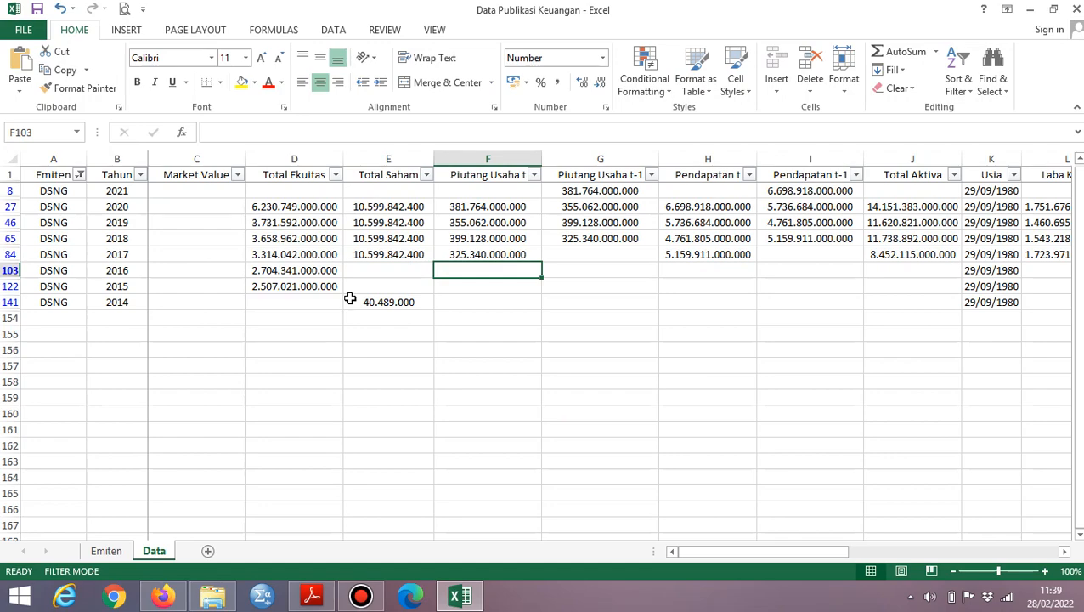
pyautogui.hotkey('alt', 'Tab')
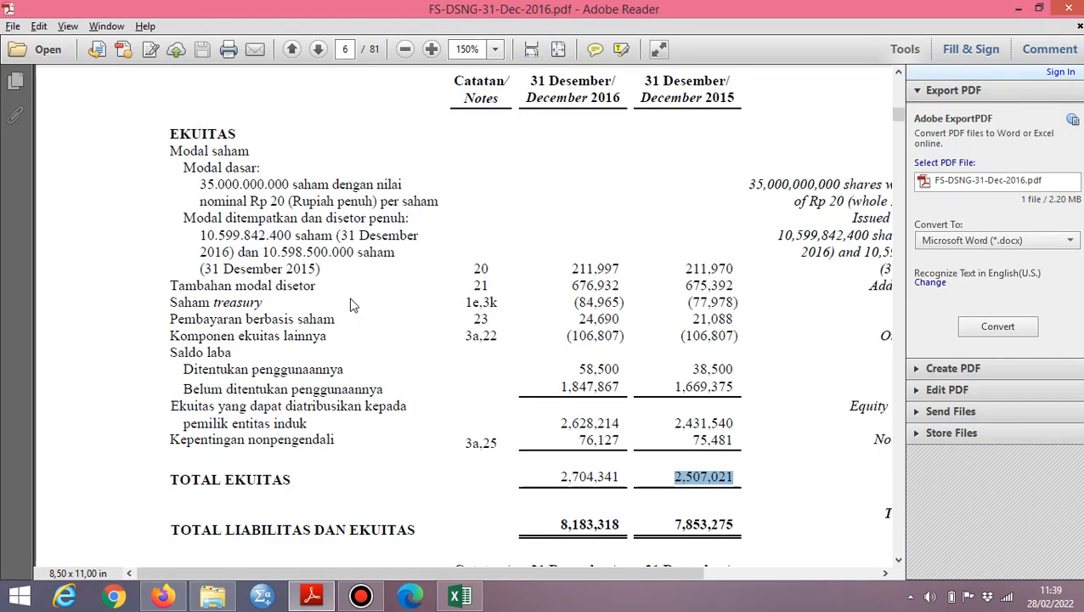
pyautogui.scroll(20, 354, 305)
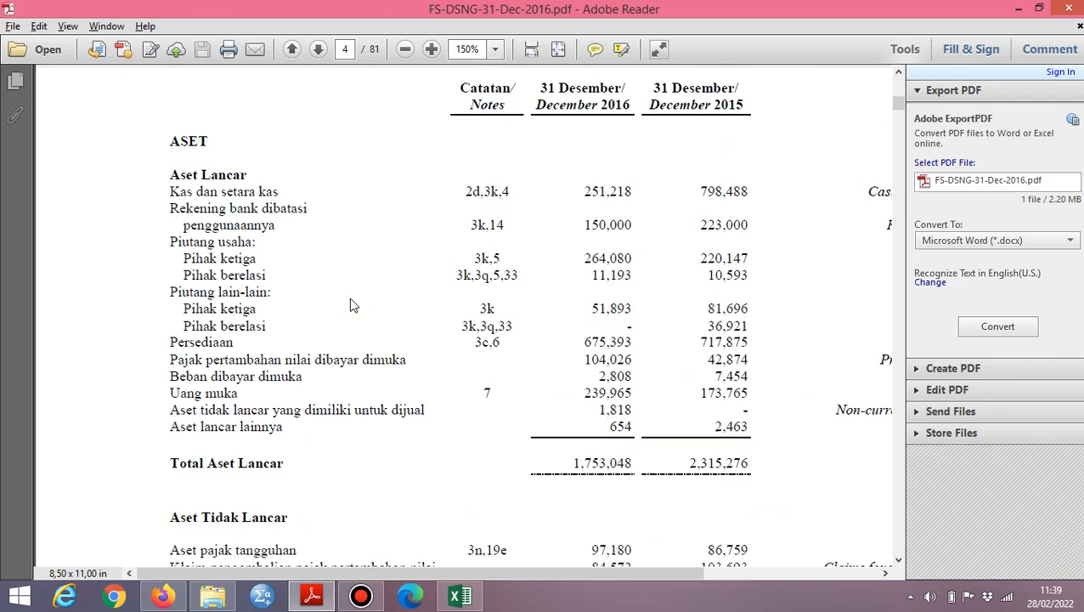
pyautogui.hotkey('alt', 'Tab')
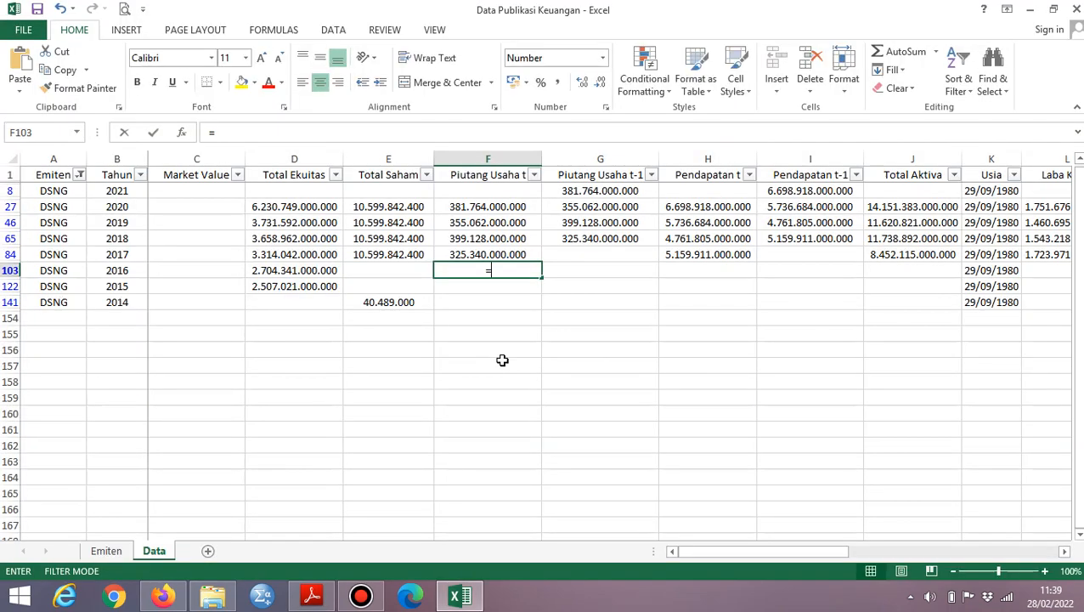
pyautogui.write('=24')
pyautogui.press('BackSpace')
pyautogui.hotkey('alt', 'Tab')
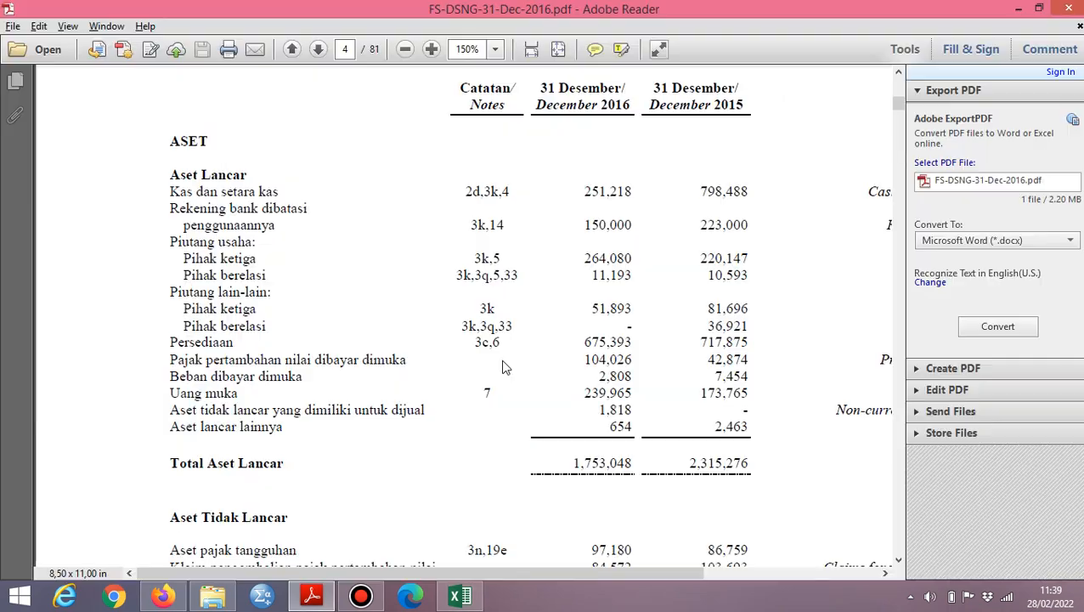
pyautogui.hotkey('alt', 'Tab')
pyautogui.write('64080')
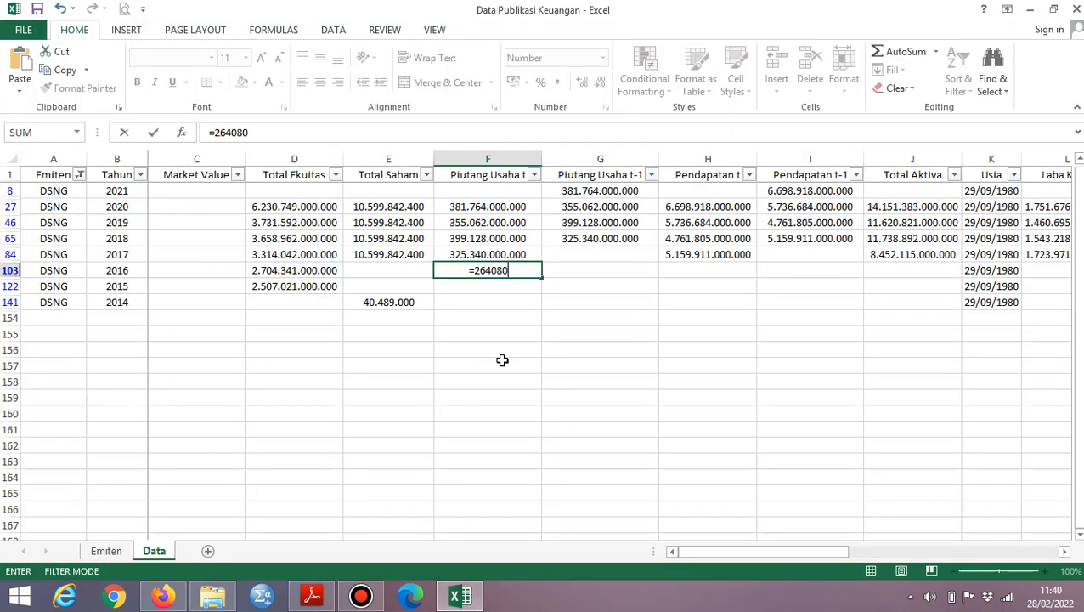
pyautogui.write('00000')
pyautogui.hotkey('alt', 'Tab')
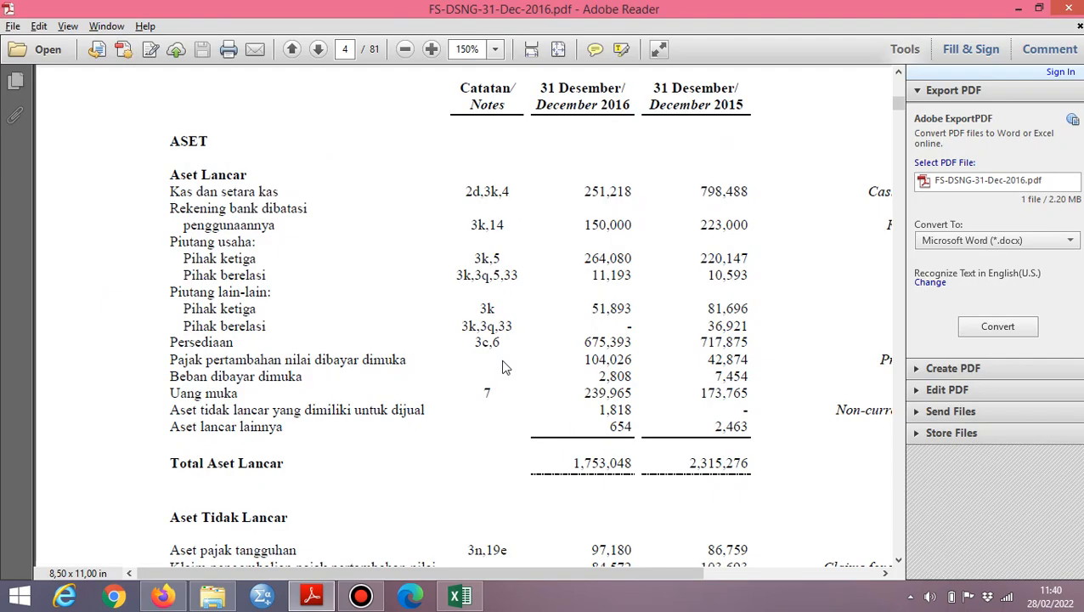
pyautogui.hotkey('alt', 'Tab')
pyautogui.write('+11')
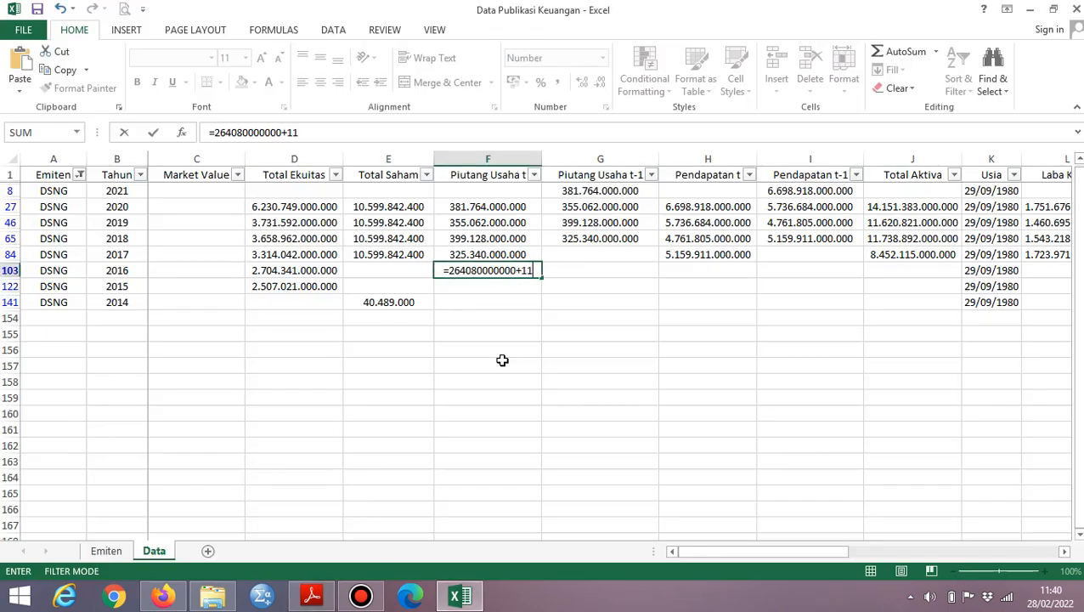
pyautogui.write('193000000')
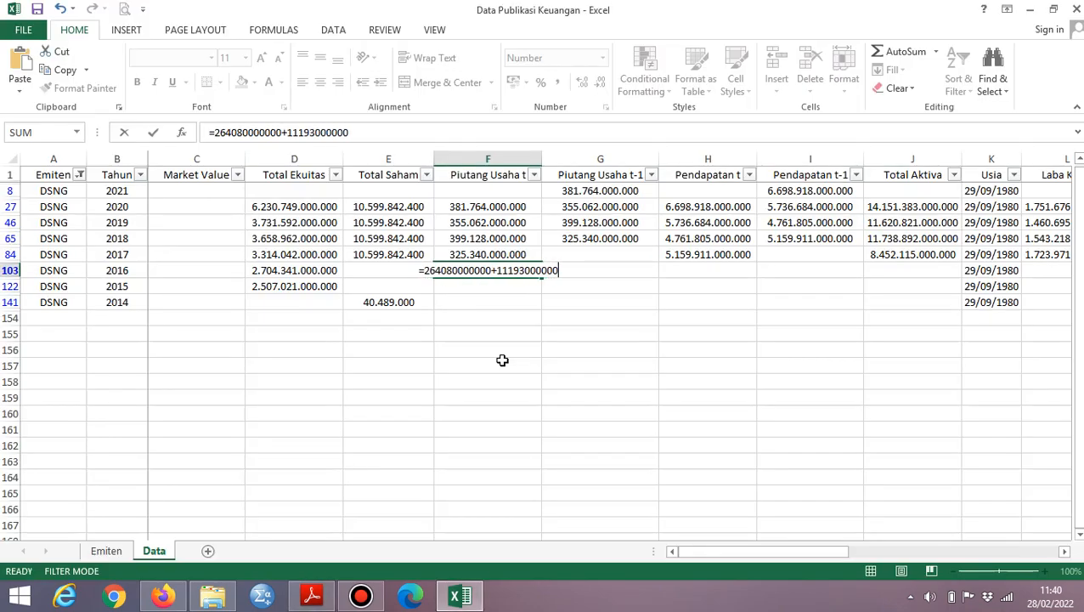
pyautogui.press('Return')
# Step: Try to arrange the Excel workbook and the 2016 PDF report side by side on the screen
pyautogui.press('super+Left')
pyautogui.hotkey('alt', 'Tab')
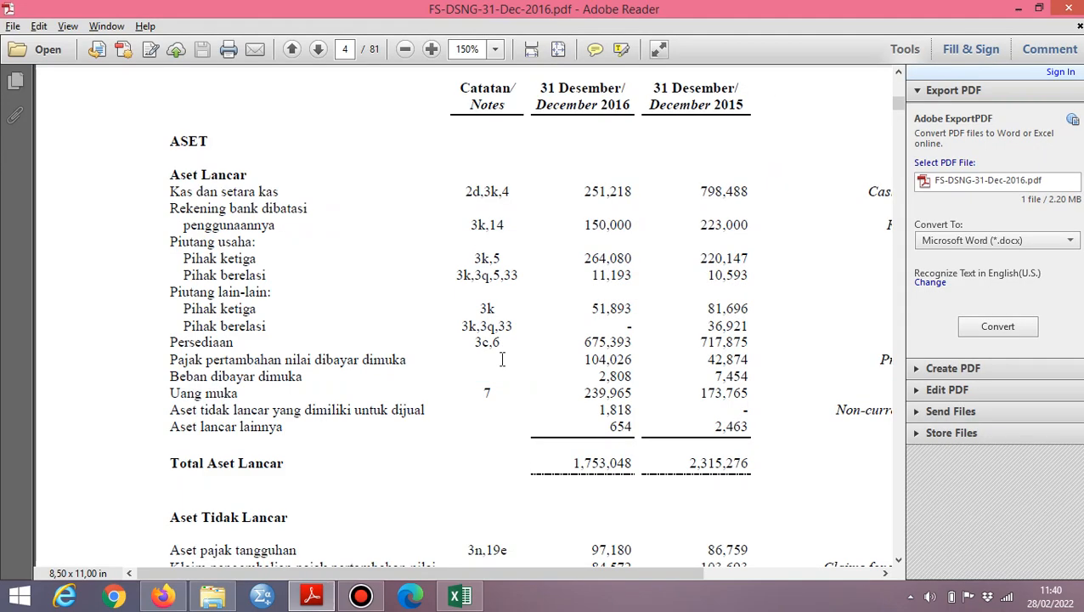
pyautogui.press('super+Right')
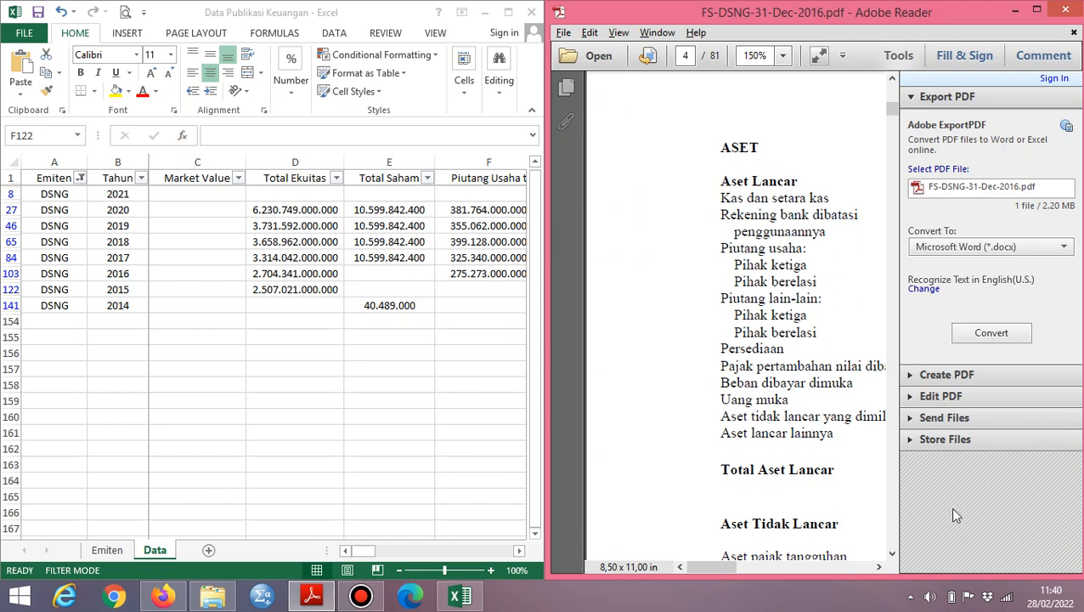
# Step: Try smaller zoom levels for the report in its half-width window, from 125% down to 50%, and finally Fit Visible
pyautogui.click(892, 485)
pyautogui.moveTo(705, 561)
pyautogui.mouseDown()
pyautogui.moveTo(768, 563)
pyautogui.moveTo(724, 563)
pyautogui.mouseUp()
pyautogui.click(783, 56)
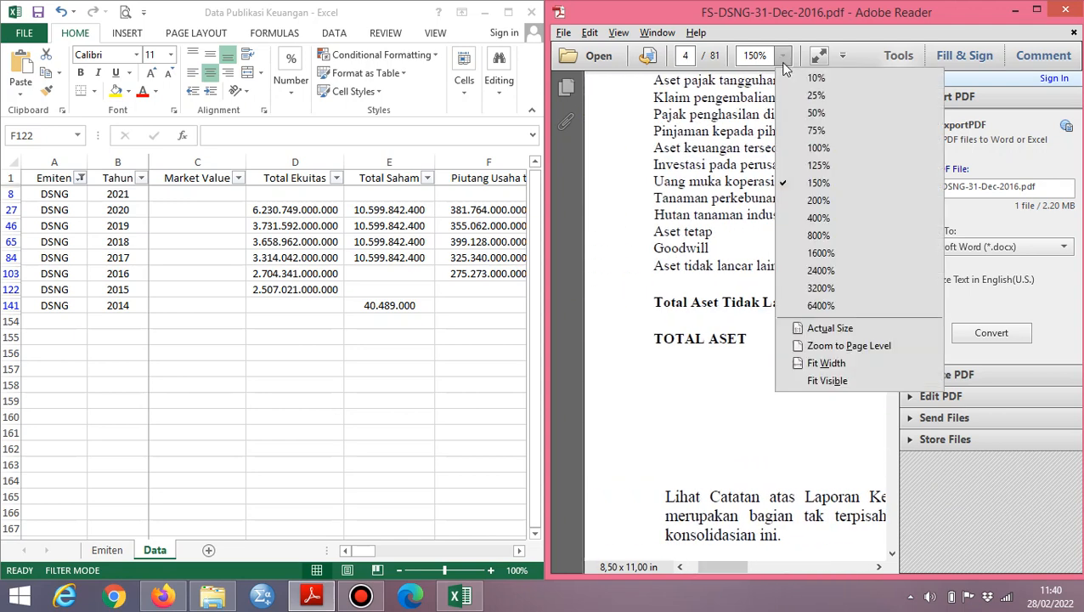
pyautogui.click(829, 168)
pyautogui.click(783, 56)
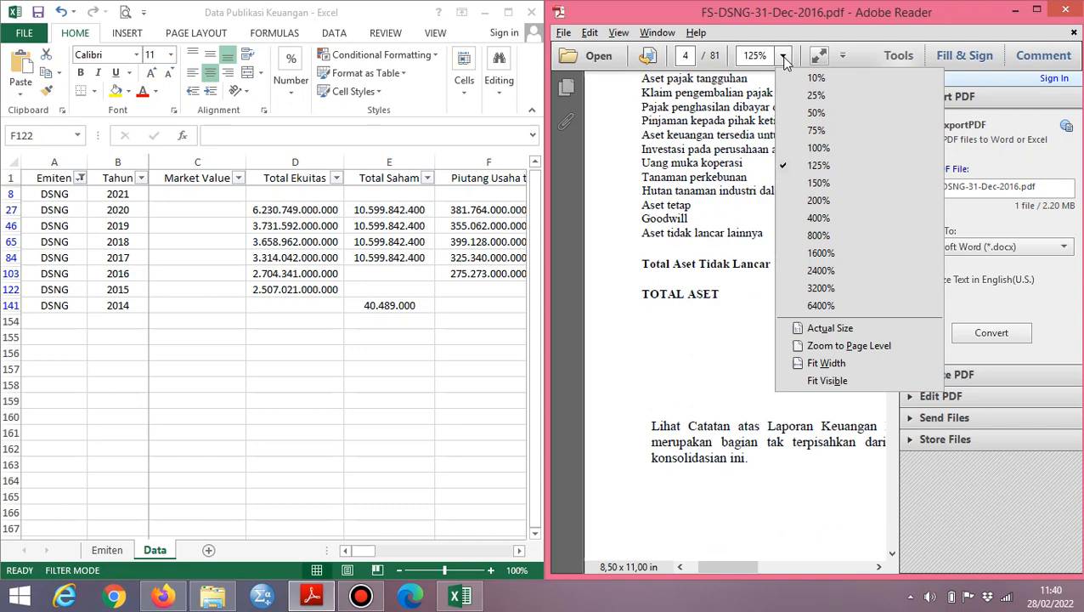
pyautogui.click(807, 143)
pyautogui.scroll(3, 690, 278)
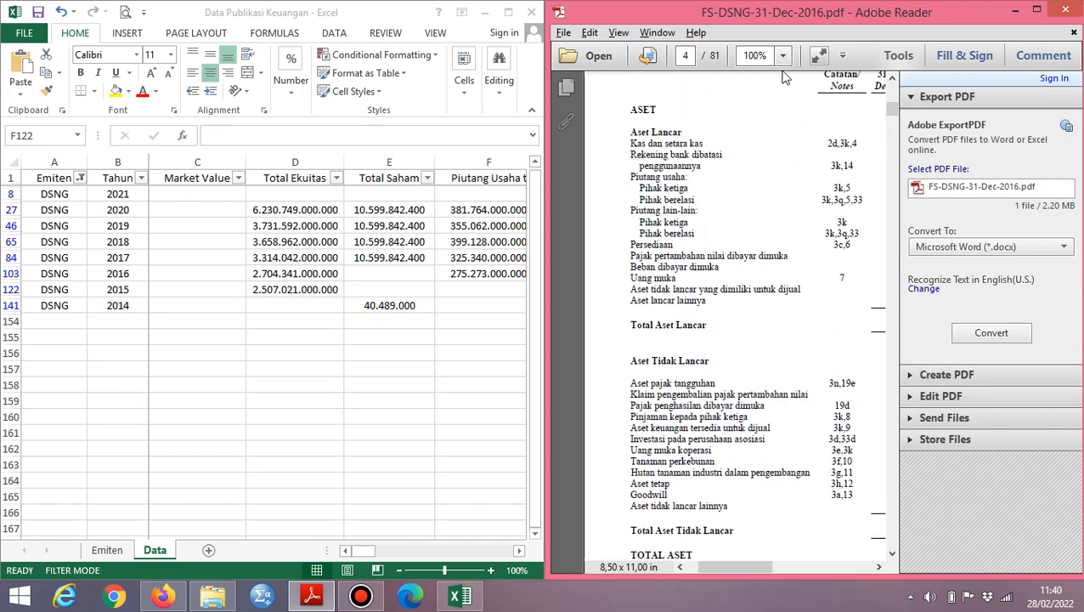
pyautogui.click(782, 56)
pyautogui.click(814, 131)
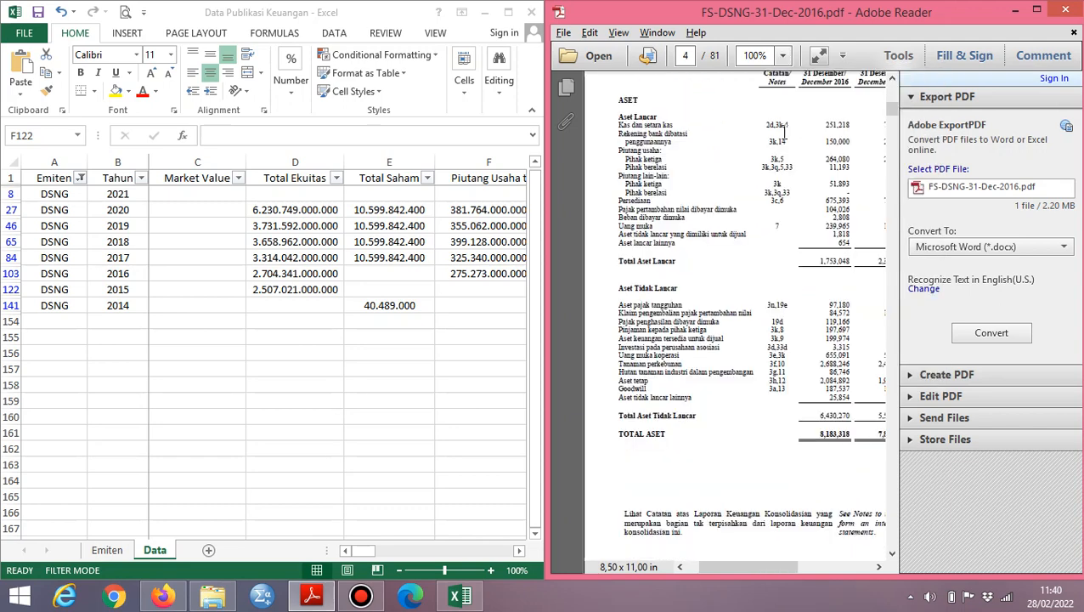
pyautogui.click(787, 58)
pyautogui.click(815, 113)
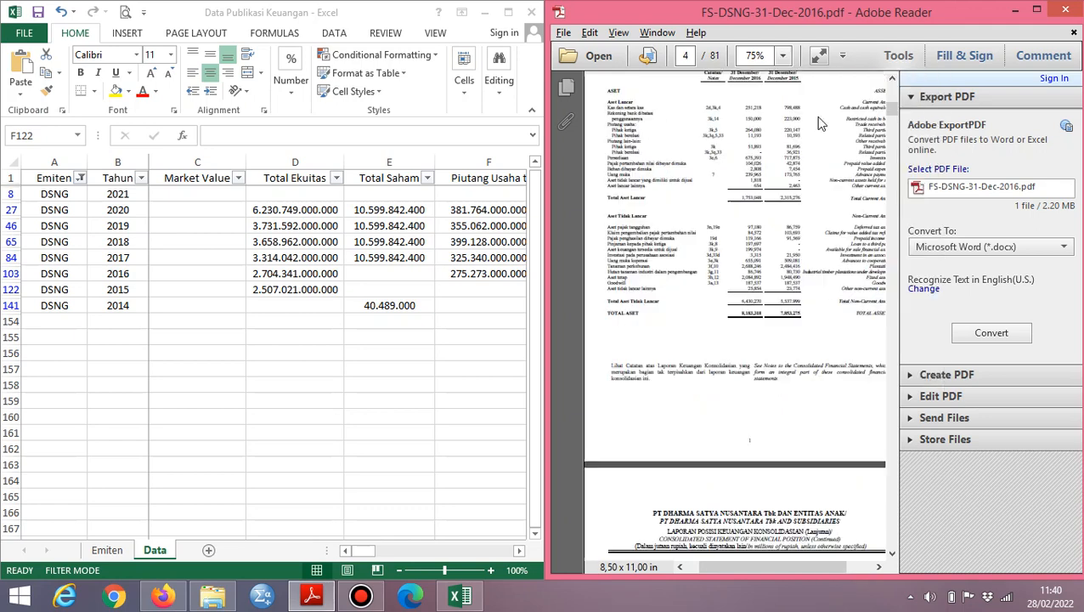
pyautogui.click(784, 58)
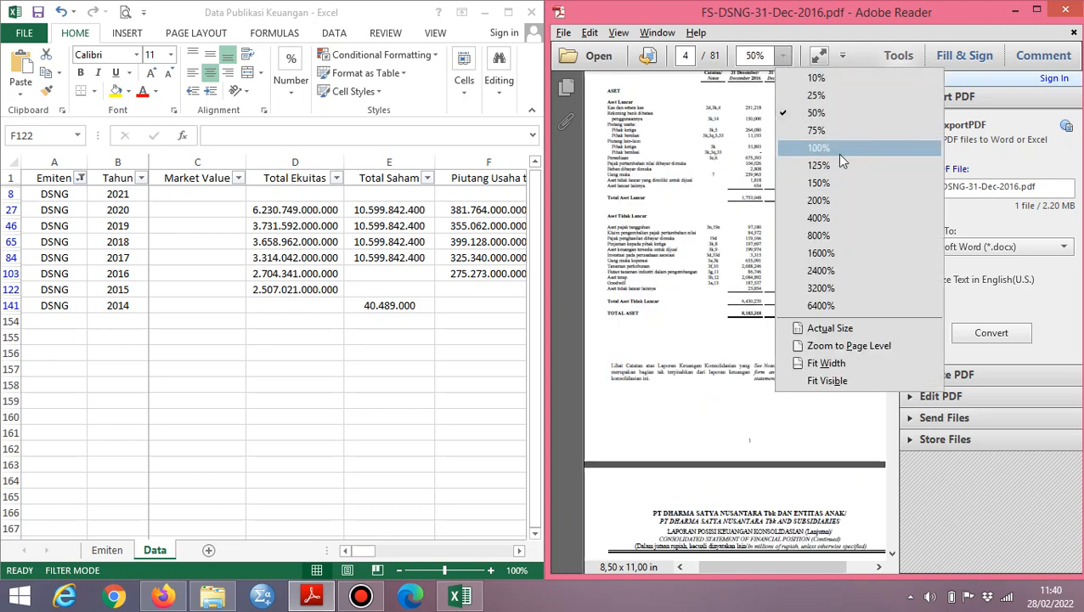
pyautogui.click(853, 380)
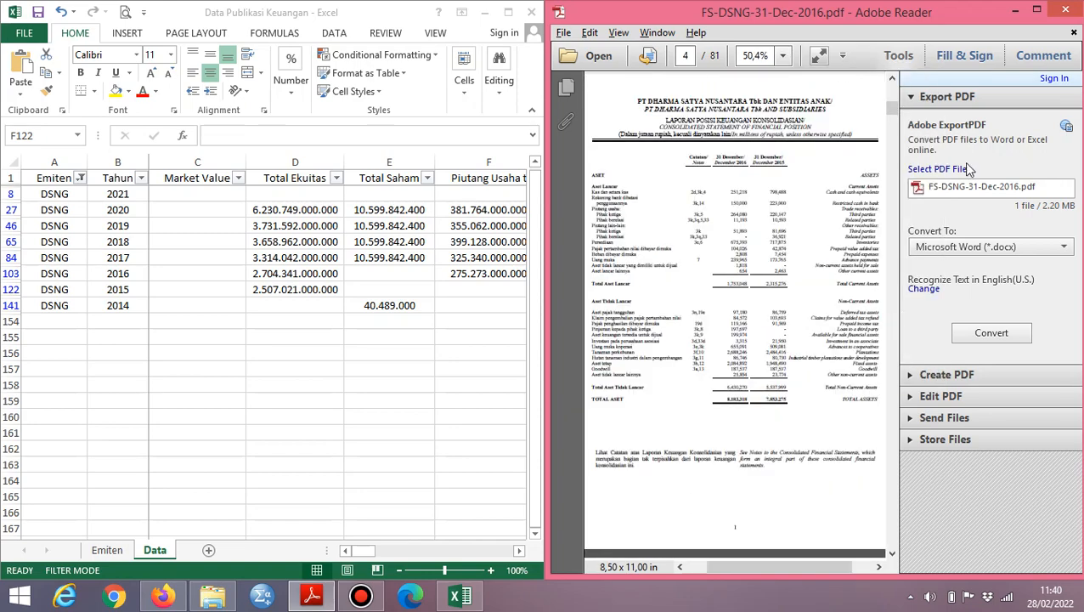
# Step: Restore both the PDF report and the Excel workbook to full-screen windows
pyautogui.click(1036, 10)
pyautogui.hotkey('alt', 'Tab')
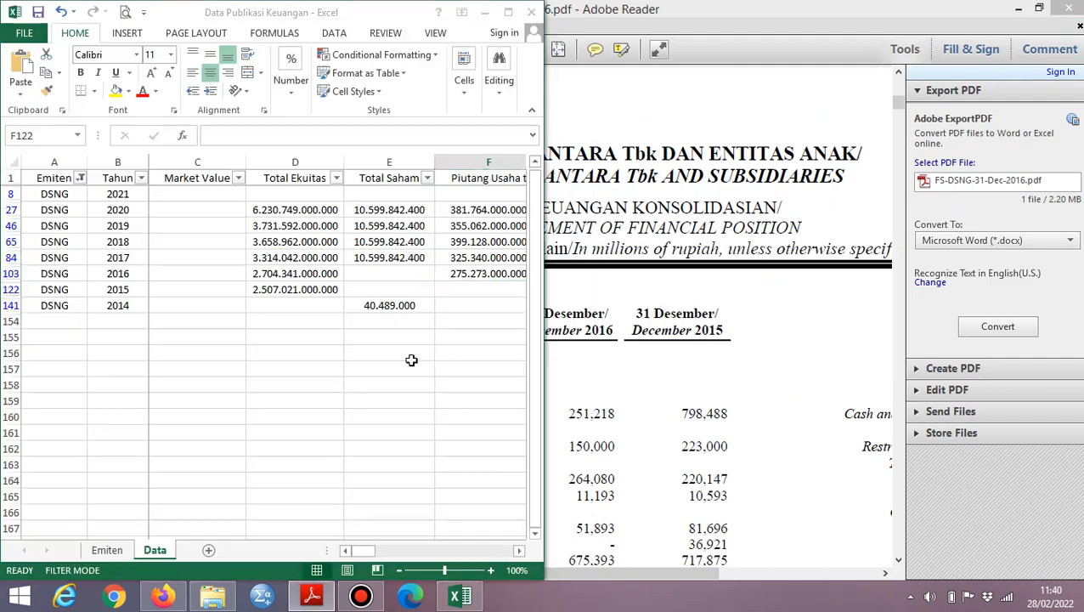
pyautogui.click(413, 375)
pyautogui.press('super+Up')
# Step: Copy DSNG's 2016 Piutang Usaha t value into the Piutang Usaha t-1 cell of the 2017 row
pyautogui.press('Up')
pyautogui.press('Up')
pyautogui.press('Up')
pyautogui.press('Up')
pyautogui.press('Up')
pyautogui.press('Up')
pyautogui.press('Up')
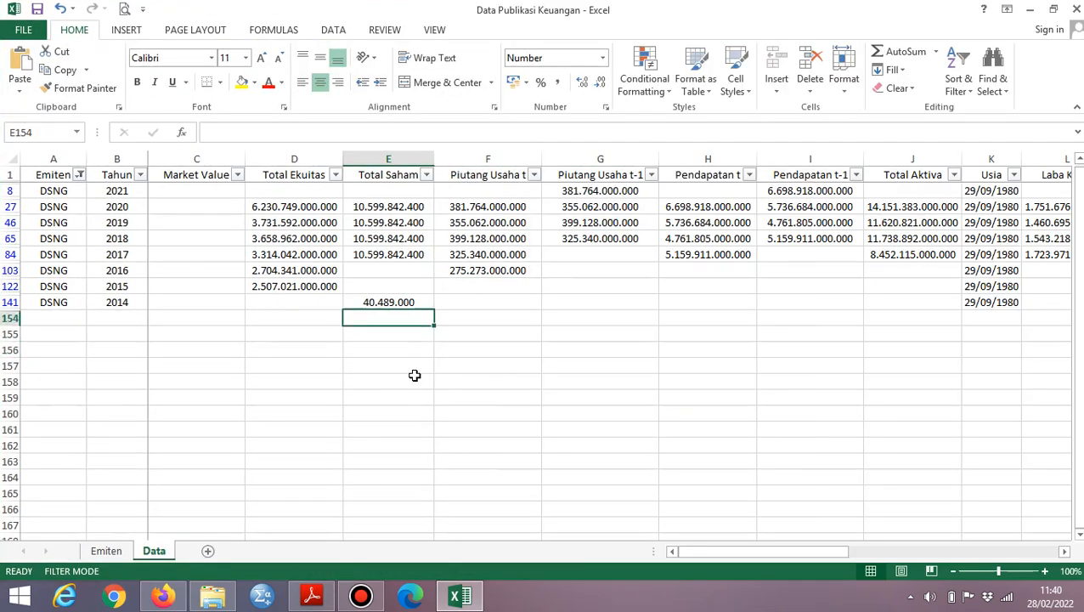
pyautogui.hotkey('alt', 'Tab')
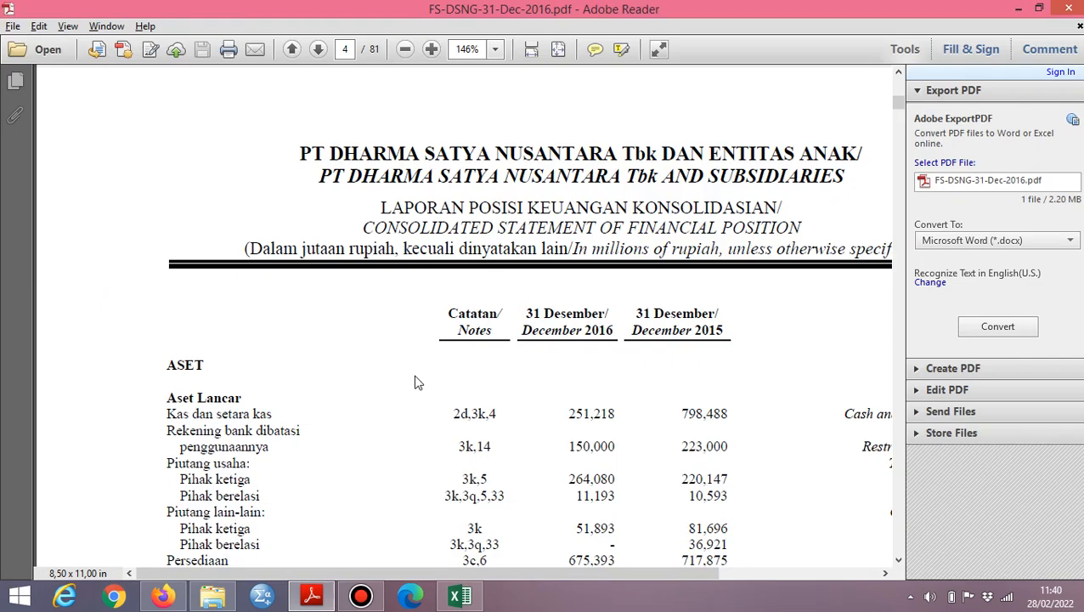
pyautogui.hotkey('alt', 'Tab')
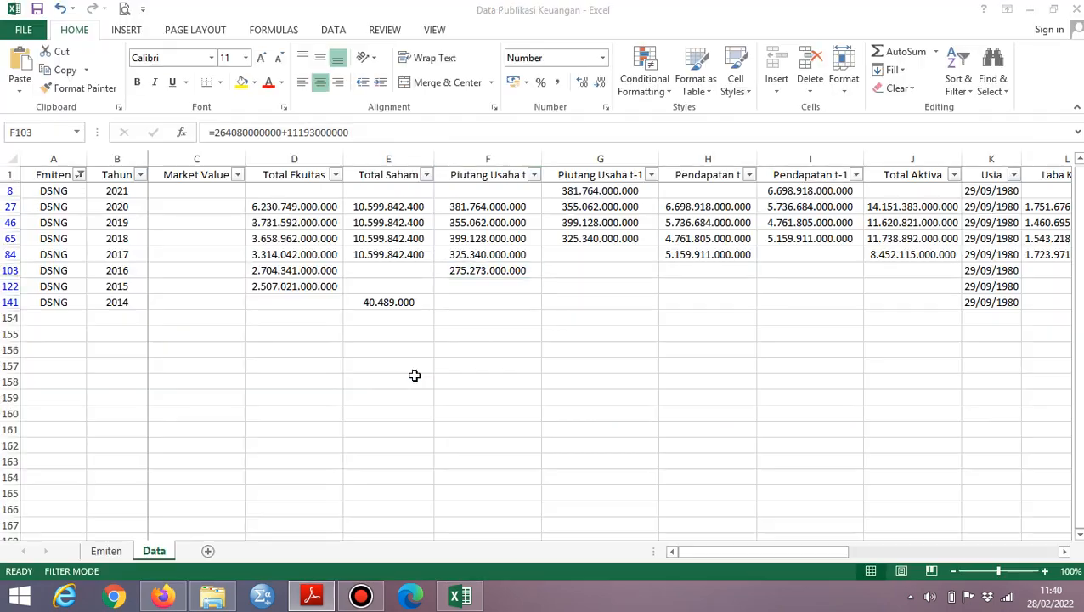
pyautogui.press('Right')
pyautogui.hotkey('alt', 'Tab')
pyautogui.hotkey('alt', 'Tab')
pyautogui.hotkey('ctrl', 'c')
pyautogui.press('Up')
pyautogui.press('Right')
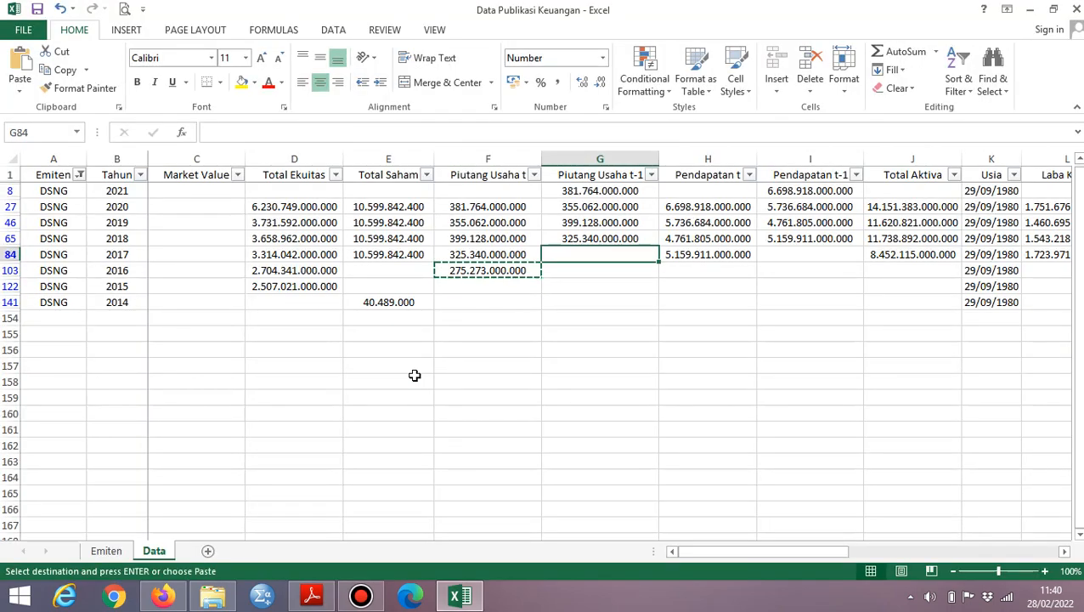
pyautogui.press('Return')
pyautogui.press('Left')
pyautogui.press('Down')
pyautogui.press('Down')
pyautogui.hotkey('alt', 'Tab')
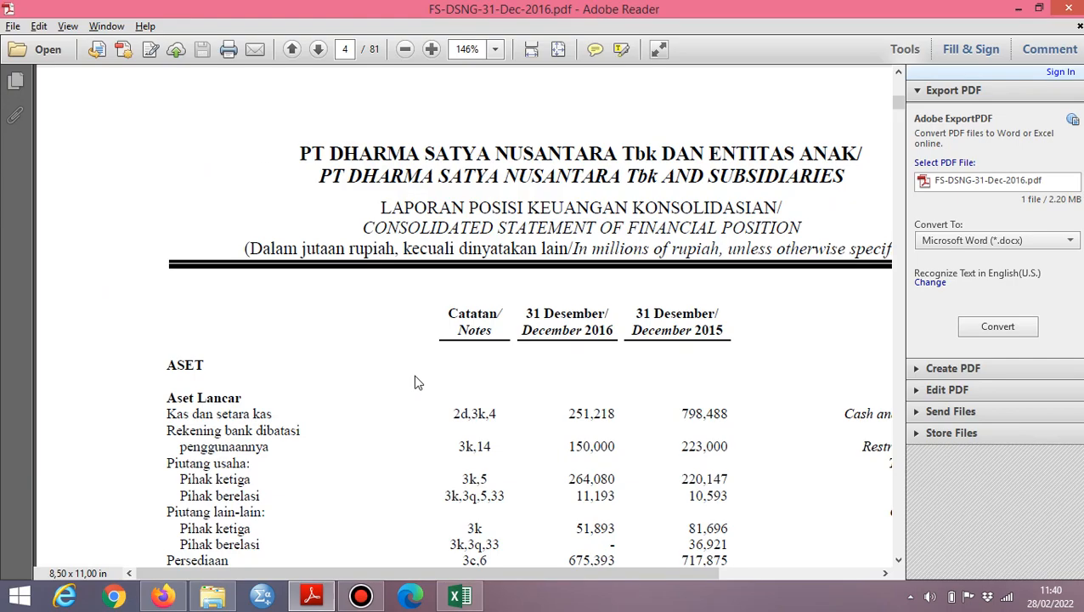
pyautogui.hotkey('alt', 'Tab')
pyautogui.write('=')
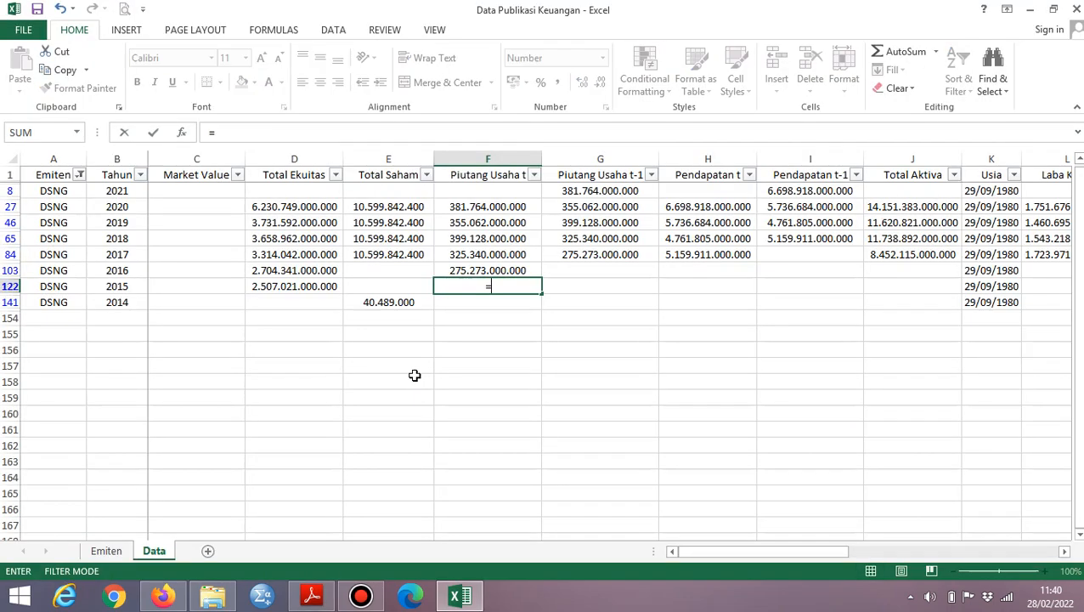
pyautogui.write('220')
pyautogui.hotkey('alt', 'Tab')
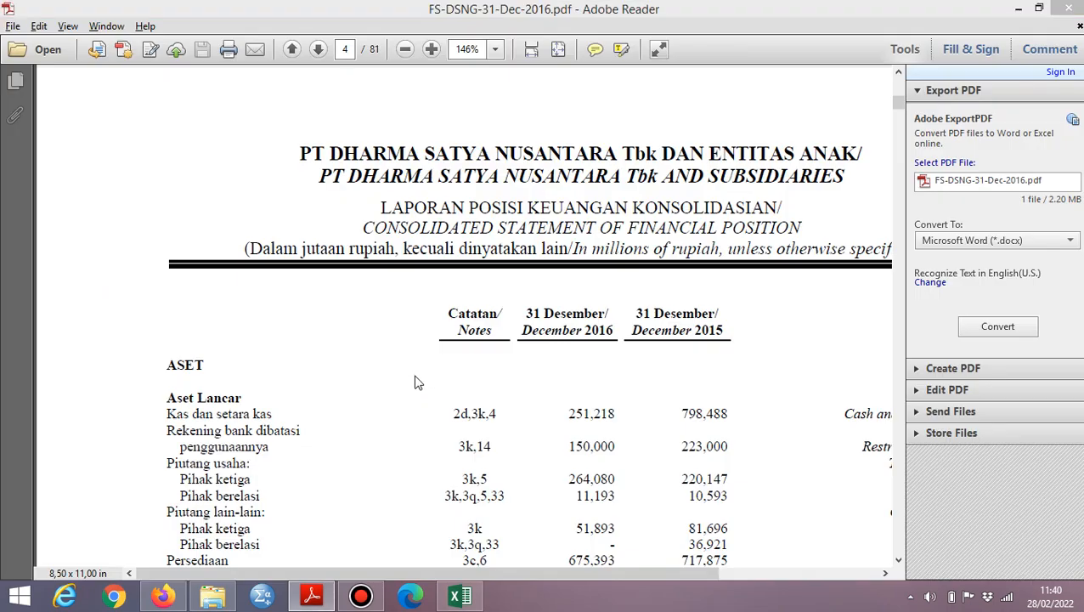
pyautogui.hotkey('alt', 'Tab')
pyautogui.write('147')
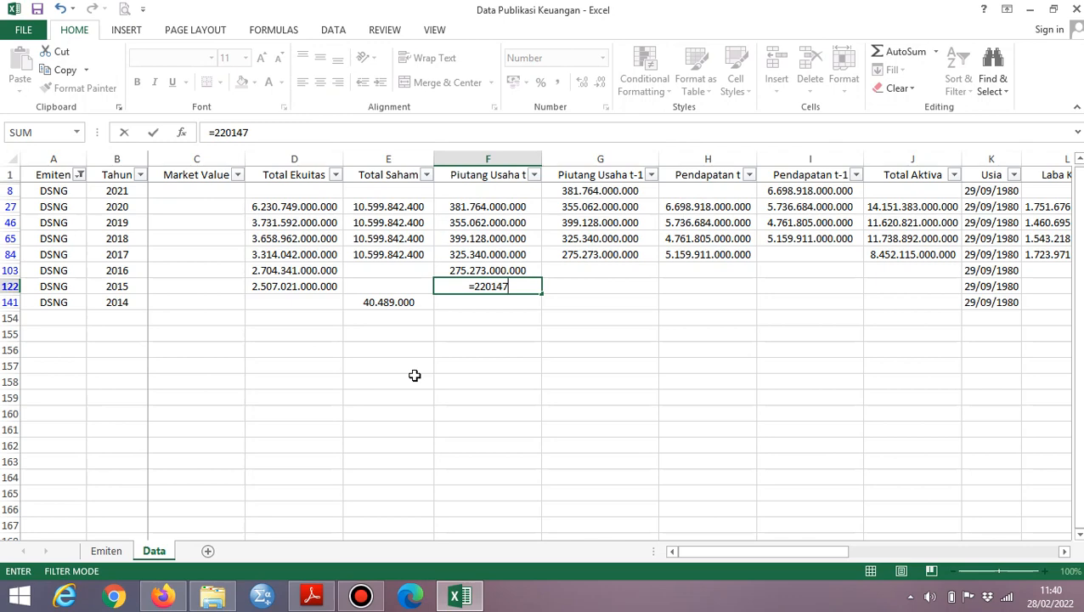
pyautogui.write('000000')
pyautogui.hotkey('alt', 'Tab')
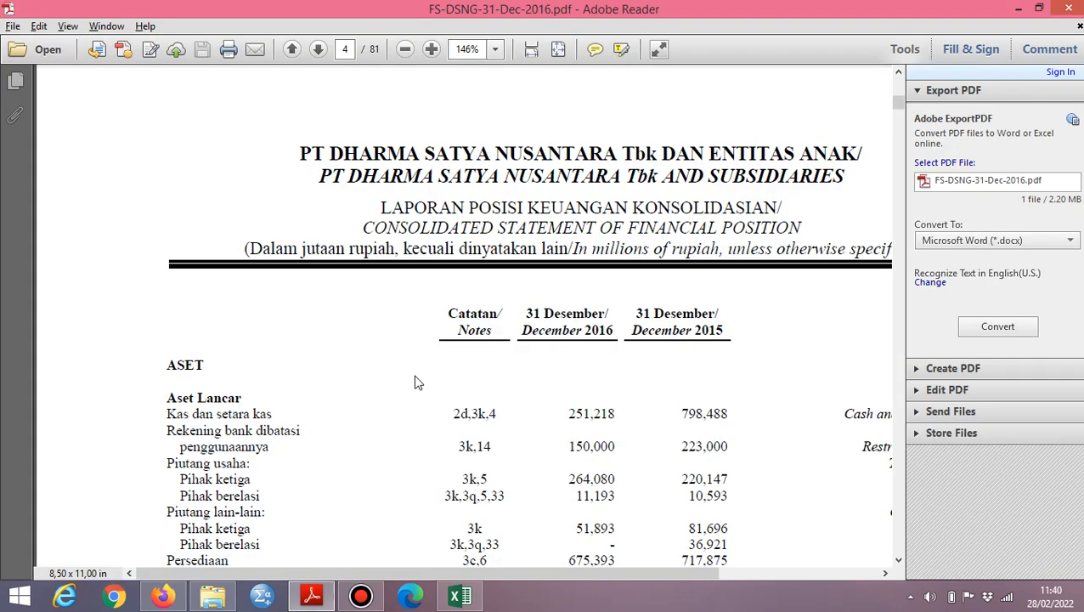
pyautogui.hotkey('alt', 'Tab')
pyautogui.write('+105')
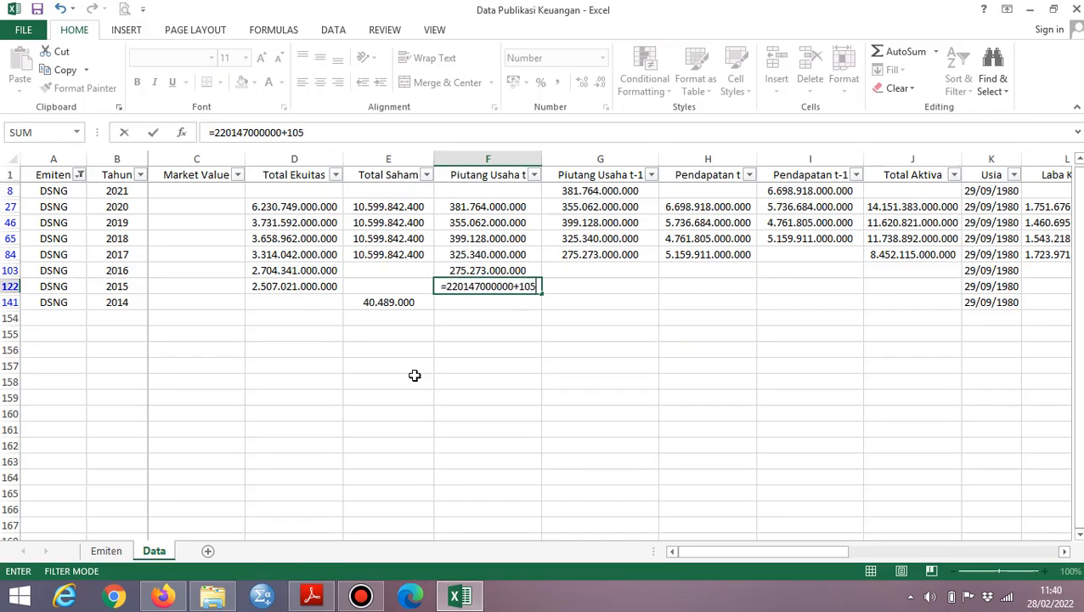
pyautogui.write('93000000')
pyautogui.press('Return')
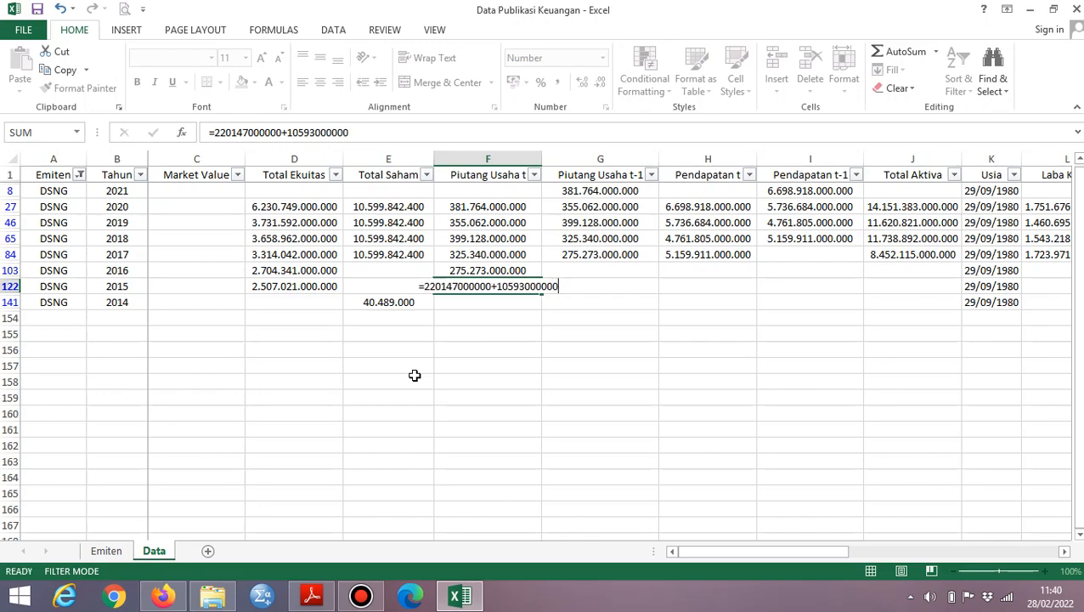
# Step: Confirm the 2015 Piutang Usaha t sum and copy it into the Piutang Usaha t-1 cell of DSNG's 2016 row
pyautogui.hotkey('alt', 'Tab')
pyautogui.hotkey('alt', 'Tab')
pyautogui.press('Left')
pyautogui.hotkey('ctrl', 'c')
pyautogui.press('Right')
pyautogui.press('Up')
pyautogui.press('Return')
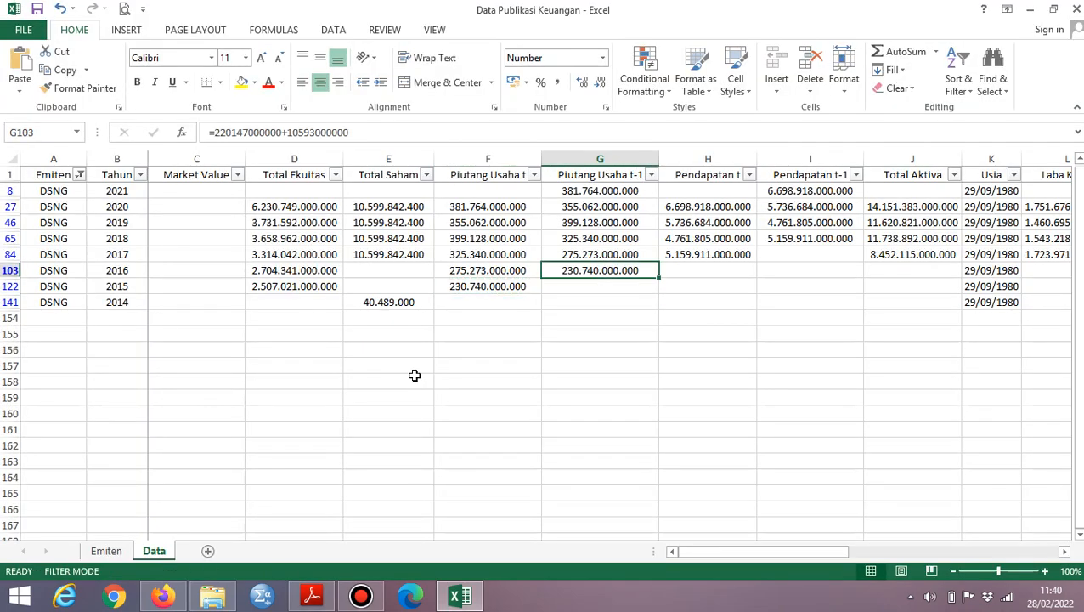
# Step: Look through the 2016 report for the profit or loss statement and check the Pendapatan t and t-1 columns in the worksheet
pyautogui.press('Right')
pyautogui.hotkey('alt', 'Tab')
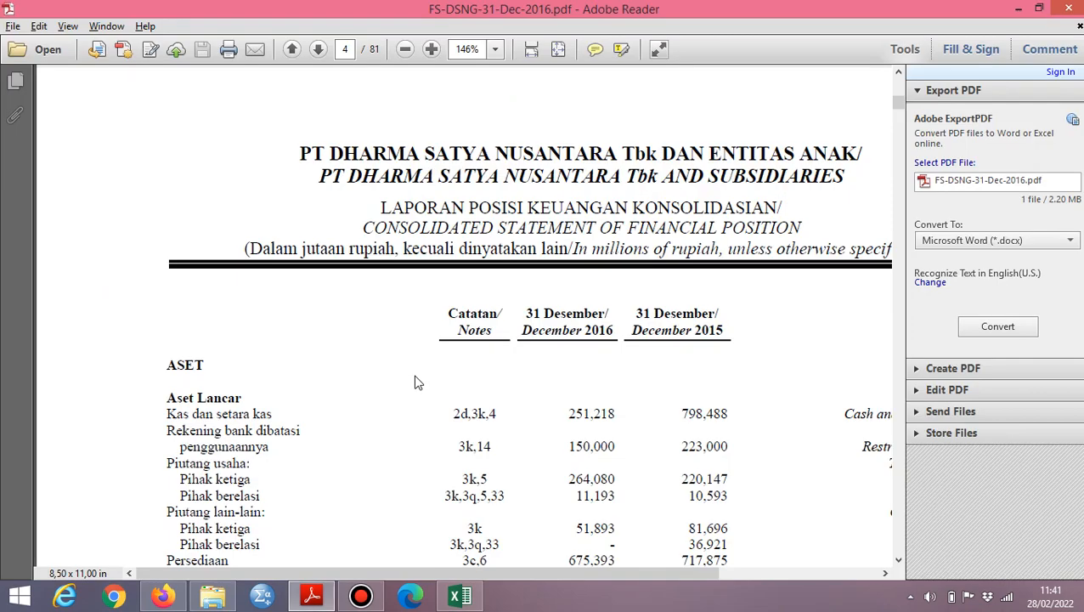
pyautogui.scroll(-20, 415, 383)
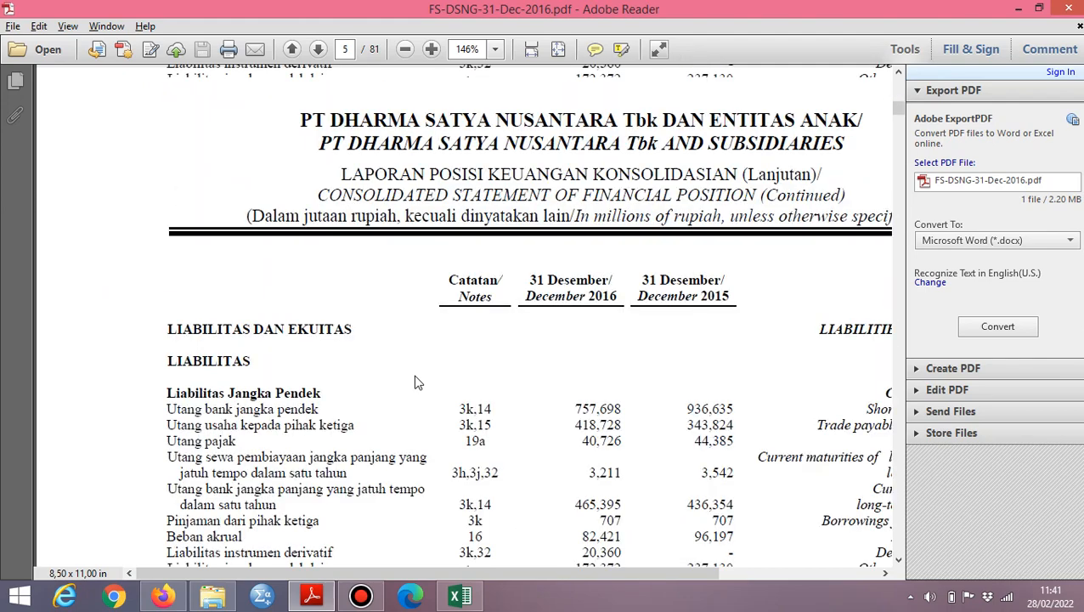
pyautogui.scroll(-20, 416, 374)
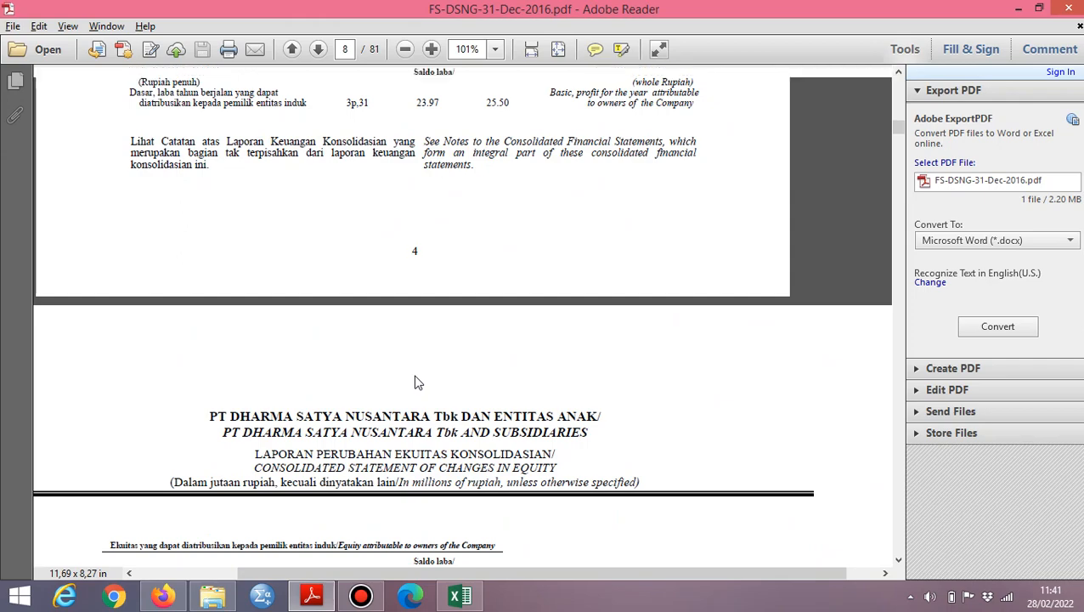
pyautogui.scroll(10, 415, 382)
pyautogui.hotkey('alt', 'Tab')
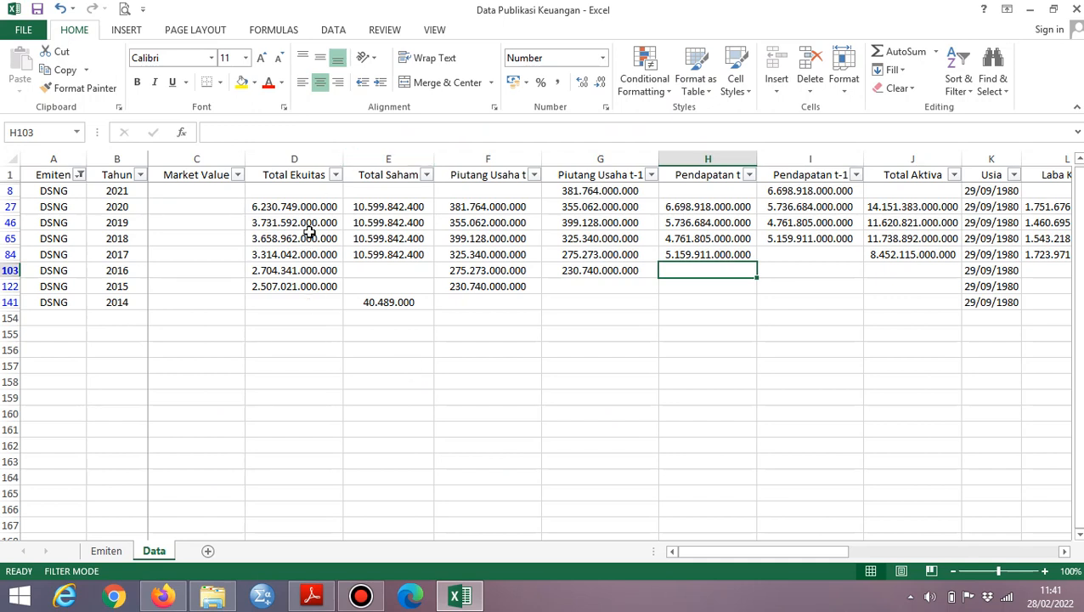
pyautogui.moveTo(310, 186); pyautogui.dragTo(535, 340)
pyautogui.moveTo(694, 208); pyautogui.dragTo(813, 361)
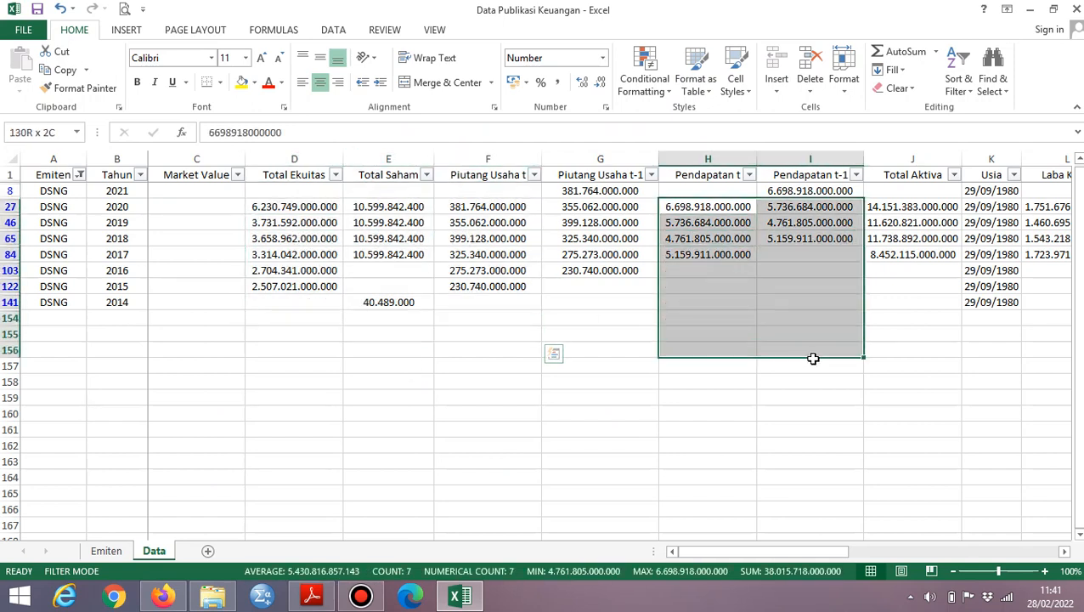
pyautogui.click(698, 269)
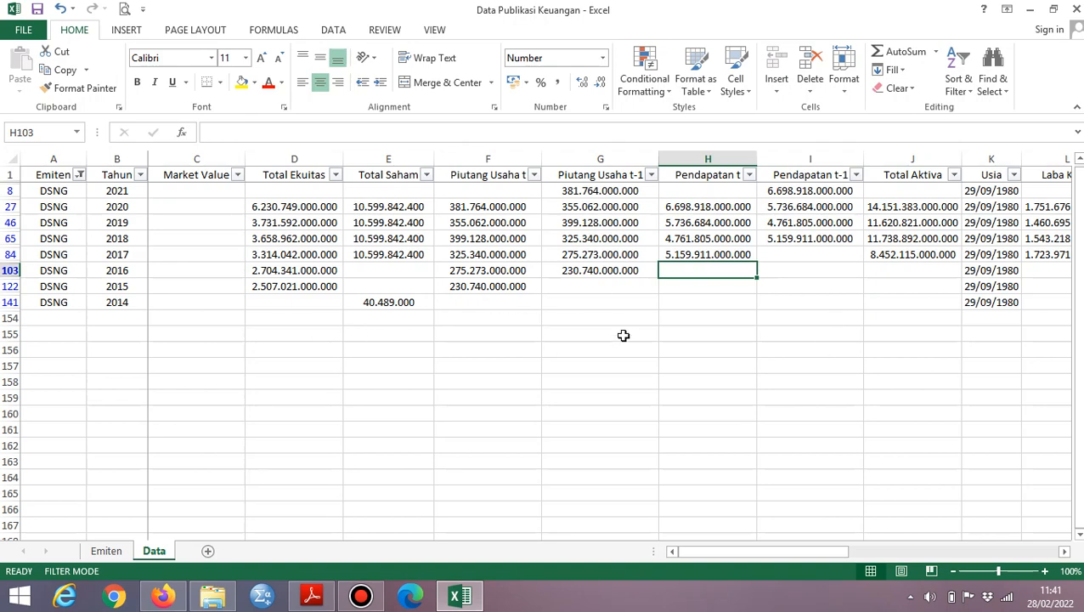
pyautogui.hotkey('alt', 'Tab')
pyautogui.scroll(-3, 620, 340)
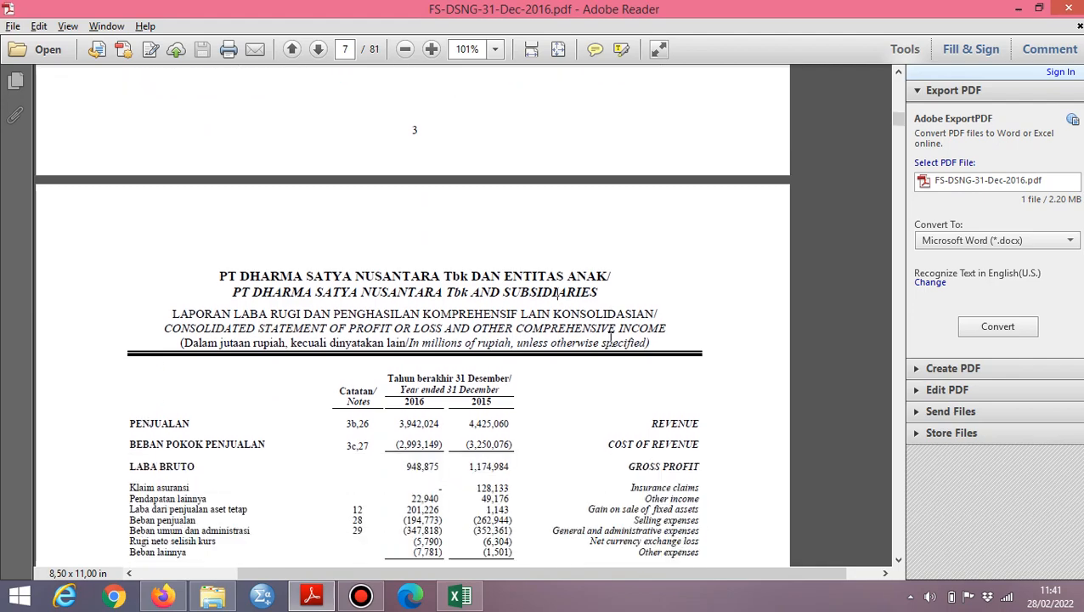
pyautogui.scroll(2, 463, 339)
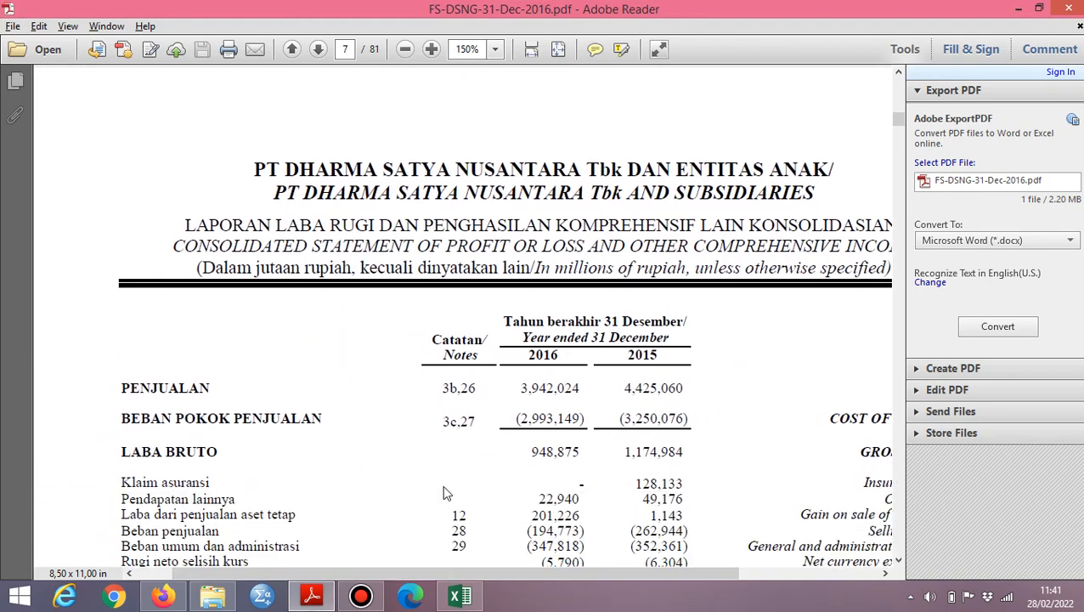
pyautogui.hotkey('alt', 'Tab')
pyautogui.write('3942')
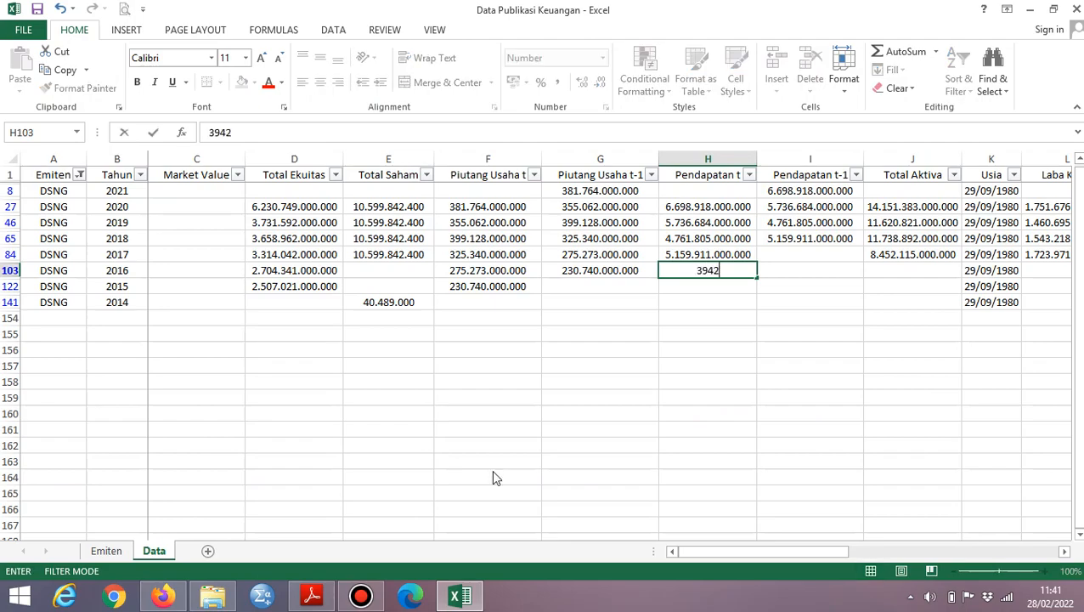
pyautogui.hotkey('alt', 'Tab')
pyautogui.hotkey('alt', 'Tab')
pyautogui.write('024000000')
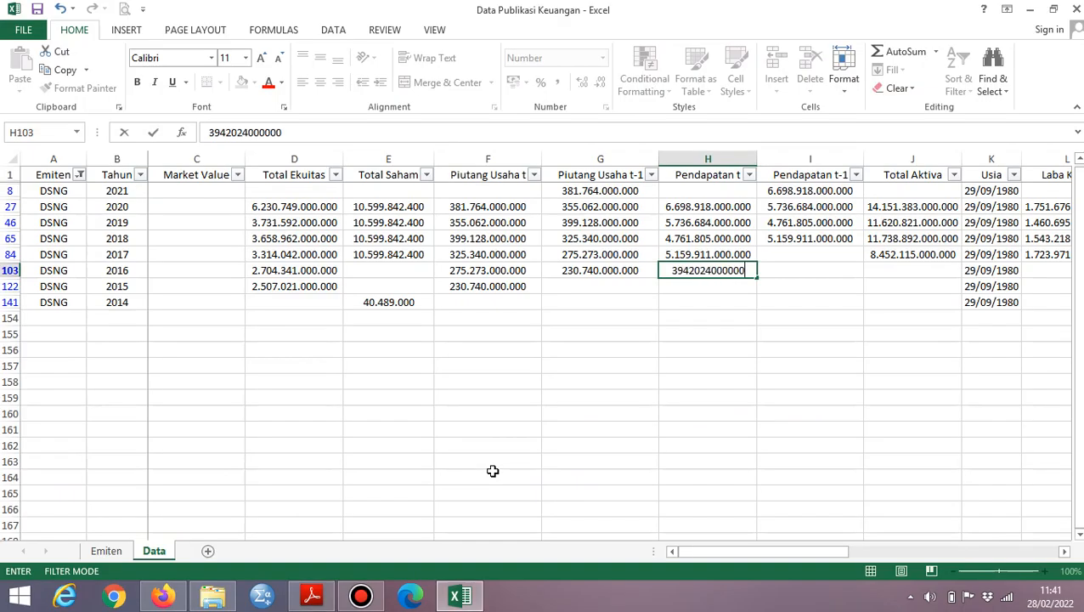
pyautogui.press('Return')
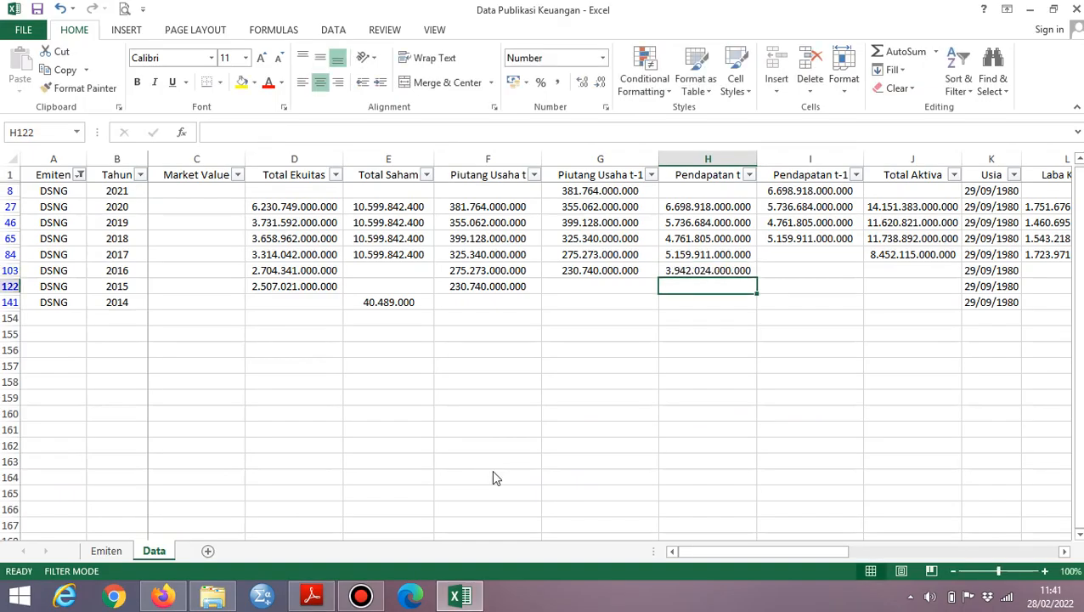
pyautogui.hotkey('alt', 'Tab')
pyautogui.hotkey('alt', 'Tab')
pyautogui.write('4425')
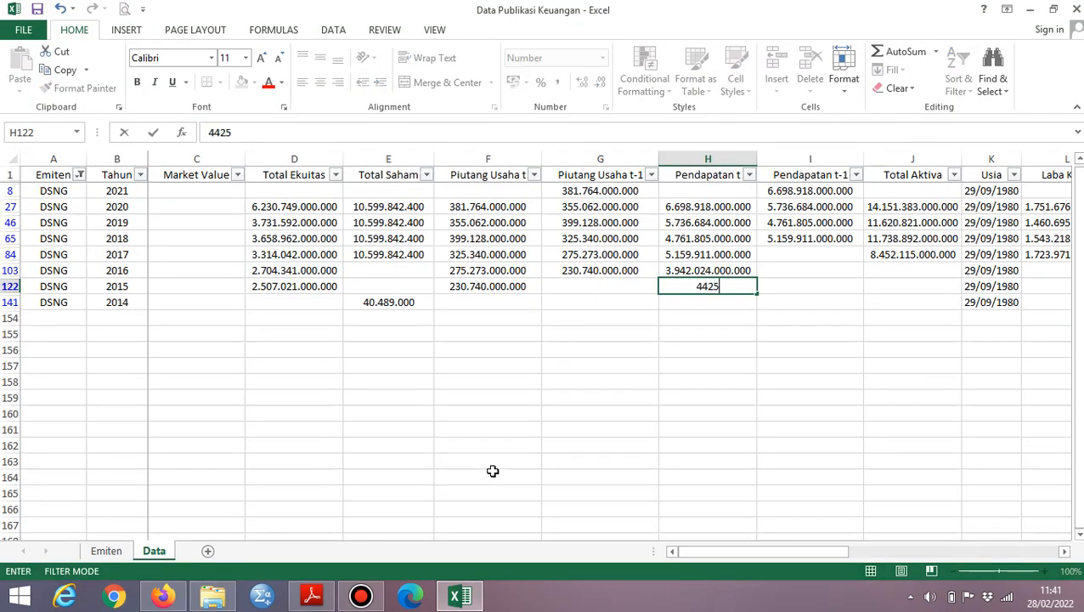
pyautogui.hotkey('alt', 'Tab')
pyautogui.hotkey('alt', 'Tab')
pyautogui.write('060000000')
pyautogui.press('Return')
# Step: Copy DSNG's 2016 Pendapatan t value into the Pendapatan t-1 cell of the 2017 row
pyautogui.press('Up')
pyautogui.press('Up')
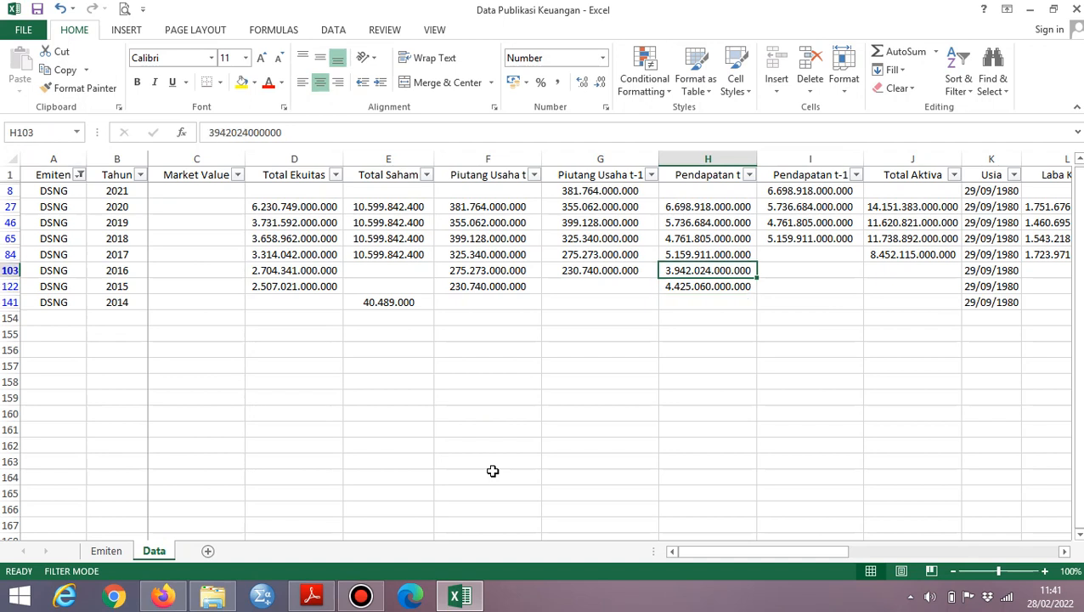
pyautogui.hotkey('ctrl', 'c')
pyautogui.press('Up')
pyautogui.press('Right')
pyautogui.press('Return')
# Step: Copy DSNG's 2015 Pendapatan t value into the Pendapatan t-1 cell of the 2016 row
pyautogui.press('Left')
pyautogui.press('Down')
pyautogui.hotkey('ctrl', 'c')
pyautogui.press('Up')
pyautogui.press('Right')
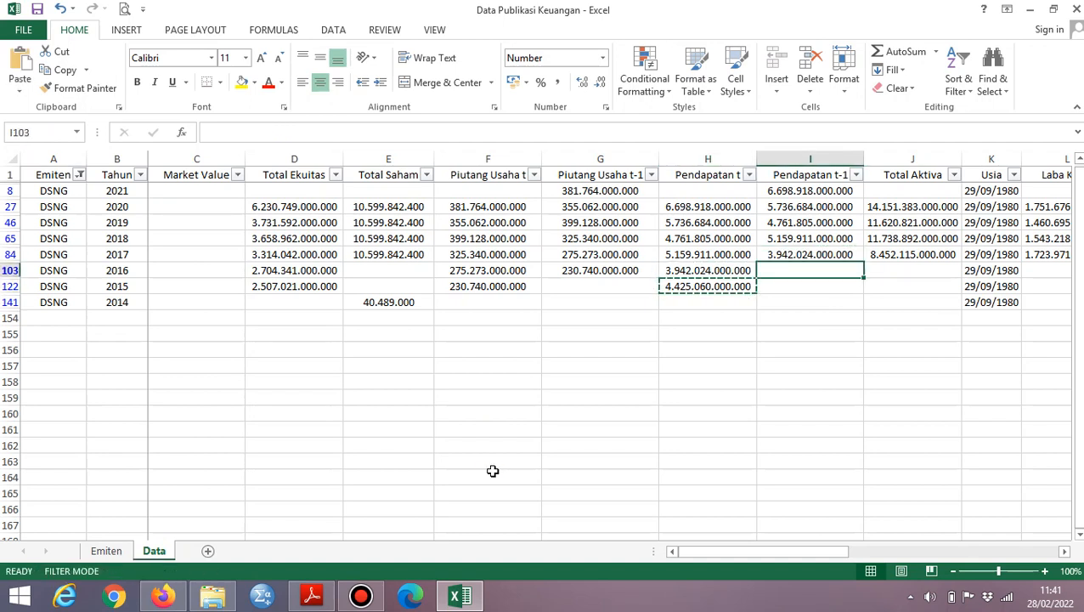
pyautogui.press('Return')
pyautogui.press('Right')
pyautogui.hotkey('alt', 'Tab')
pyautogui.scroll(5, 492, 472)
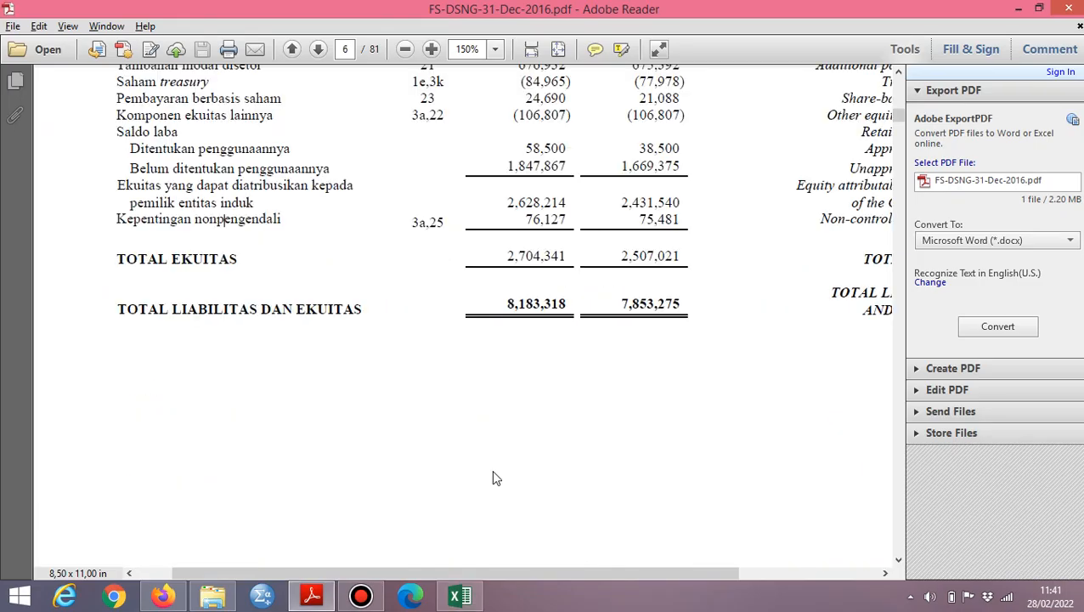
pyautogui.hotkey('alt', 'Tab')
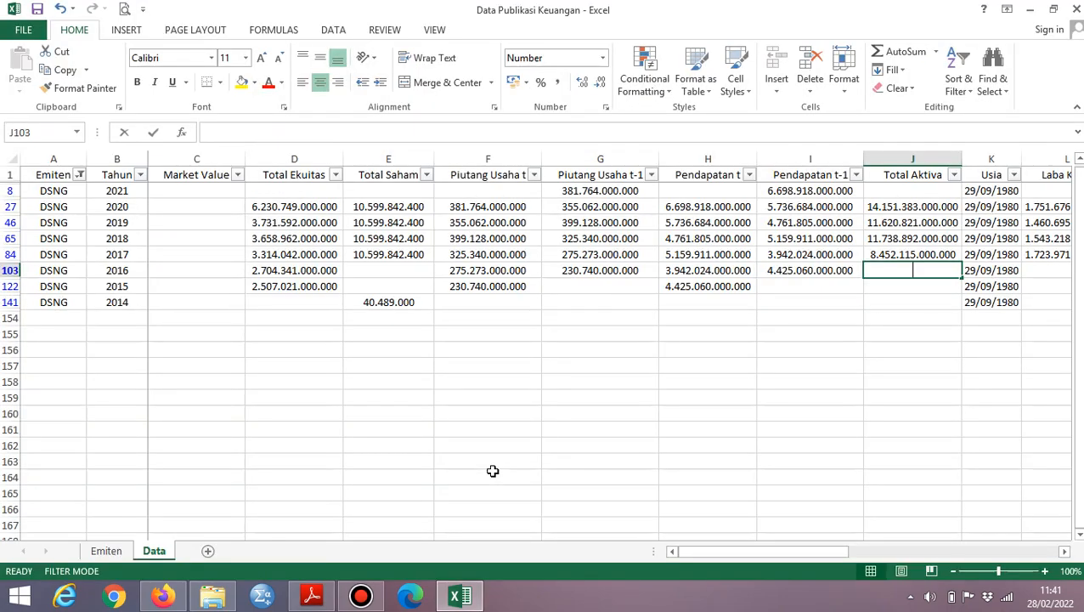
pyautogui.write('8183')
pyautogui.hotkey('alt', 'Tab')
pyautogui.hotkey('alt', 'Tab')
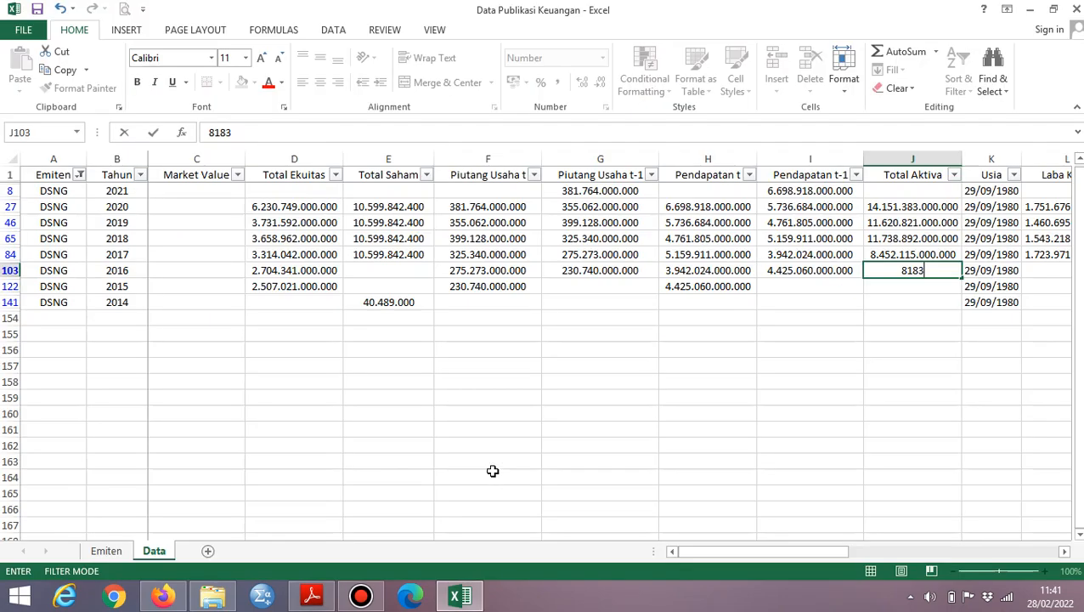
pyautogui.write('318.000.')
pyautogui.write('000000')
pyautogui.press('Return')
pyautogui.hotkey('alt', 'Tab')
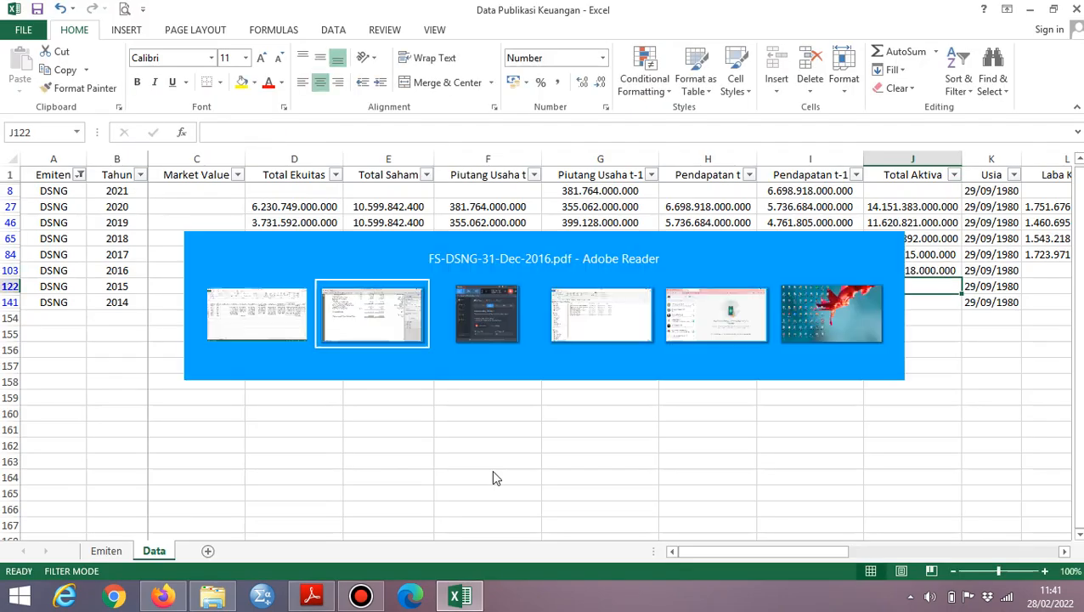
pyautogui.hotkey('alt', 'Tab')
pyautogui.write('7853')
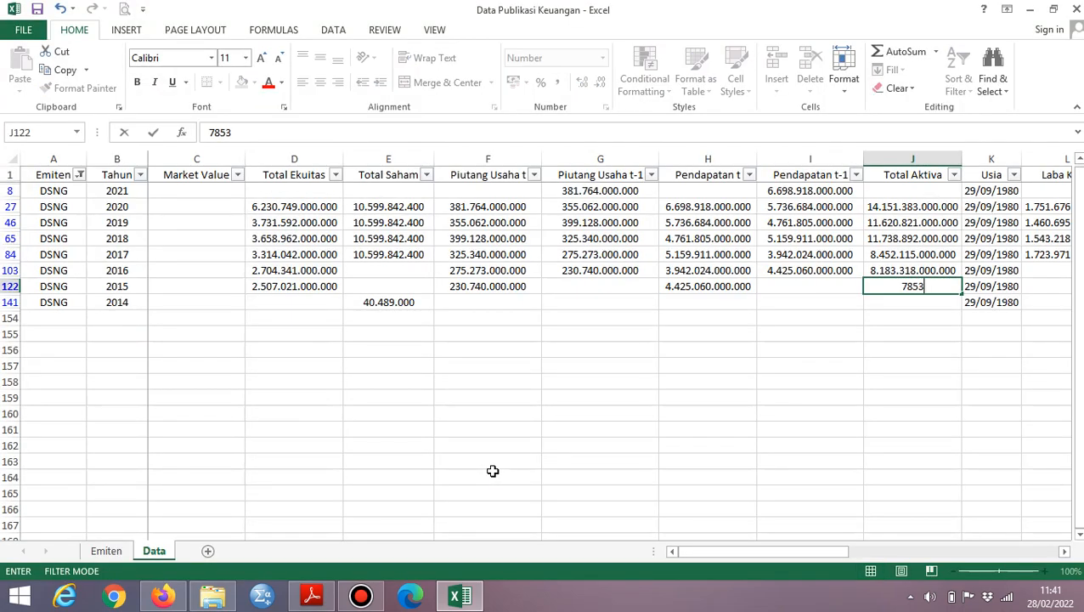
pyautogui.hotkey('alt', 'Tab')
pyautogui.hotkey('alt', 'Tab')
pyautogui.write('275.273.000.')
pyautogui.write('000000')
pyautogui.hotkey('ctrl', 'Return')
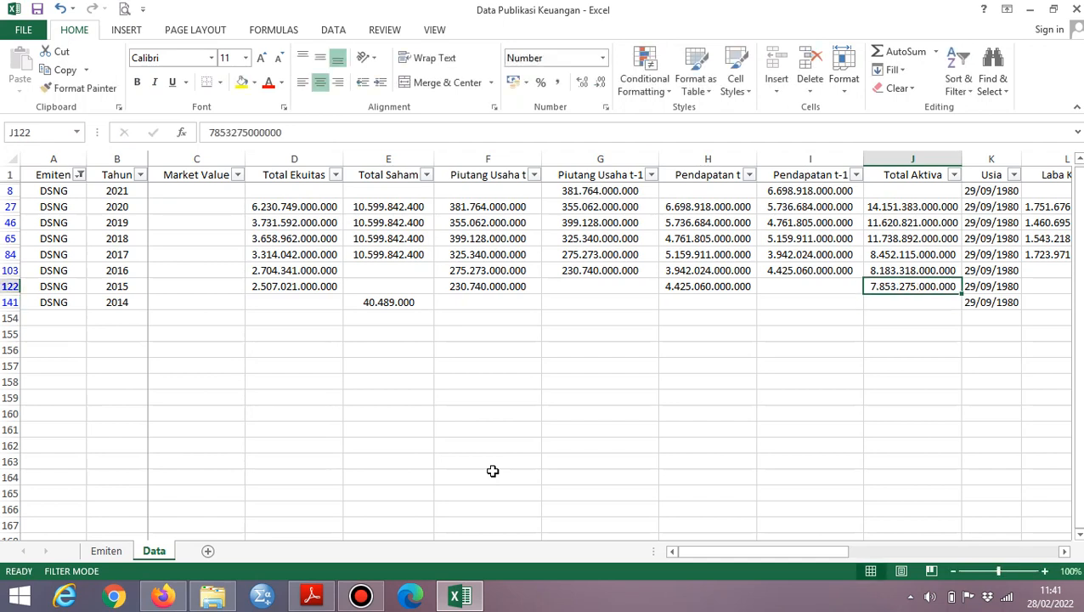
pyautogui.press('Up')
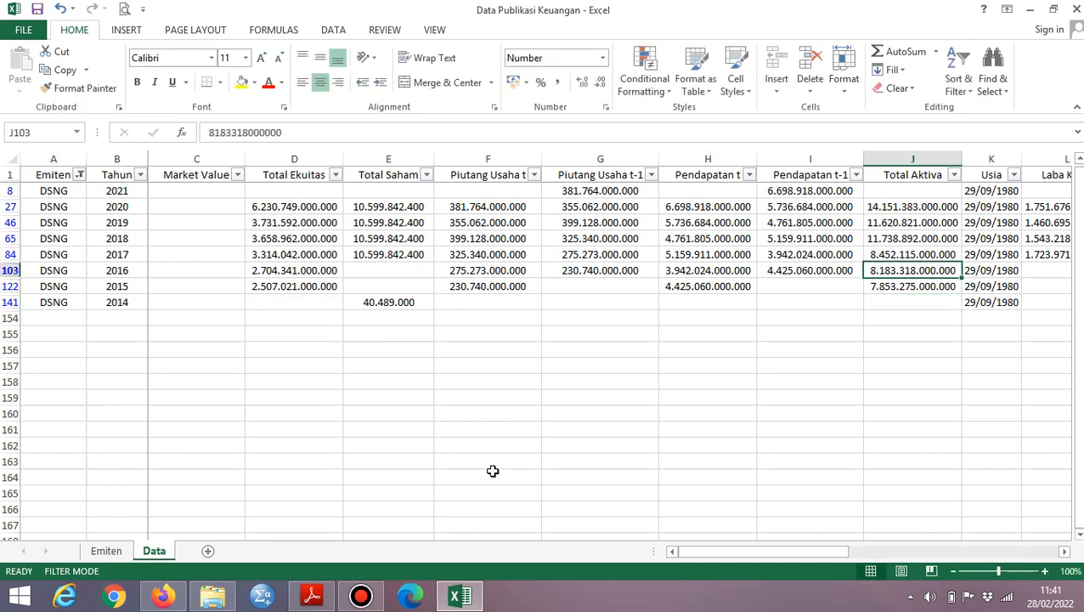
pyautogui.press('Right')
pyautogui.hotkey('ctrl', 'Up')
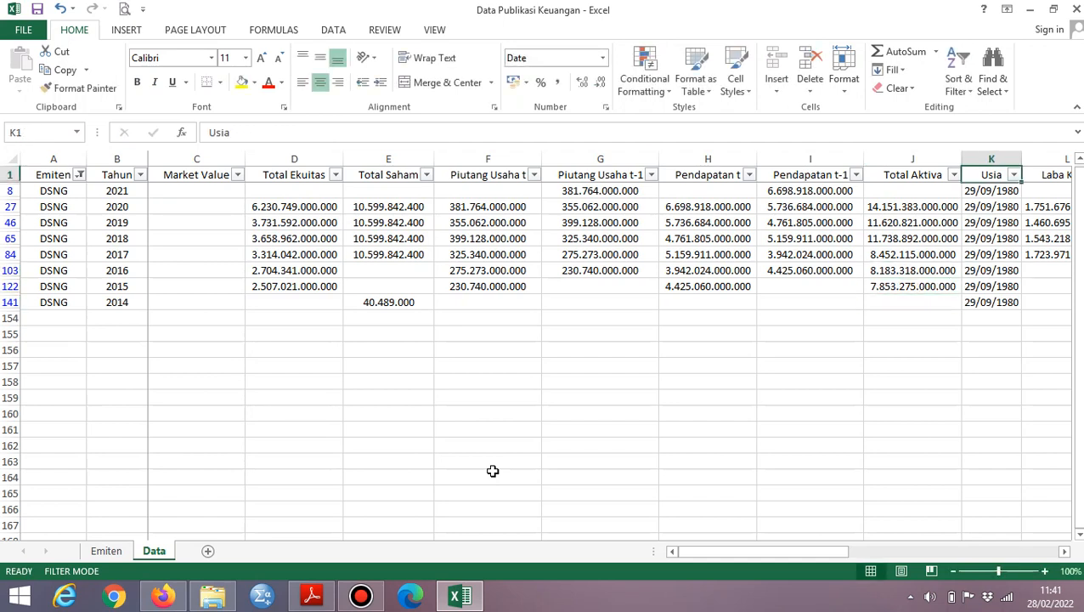
pyautogui.press('Down')
pyautogui.press('F2')
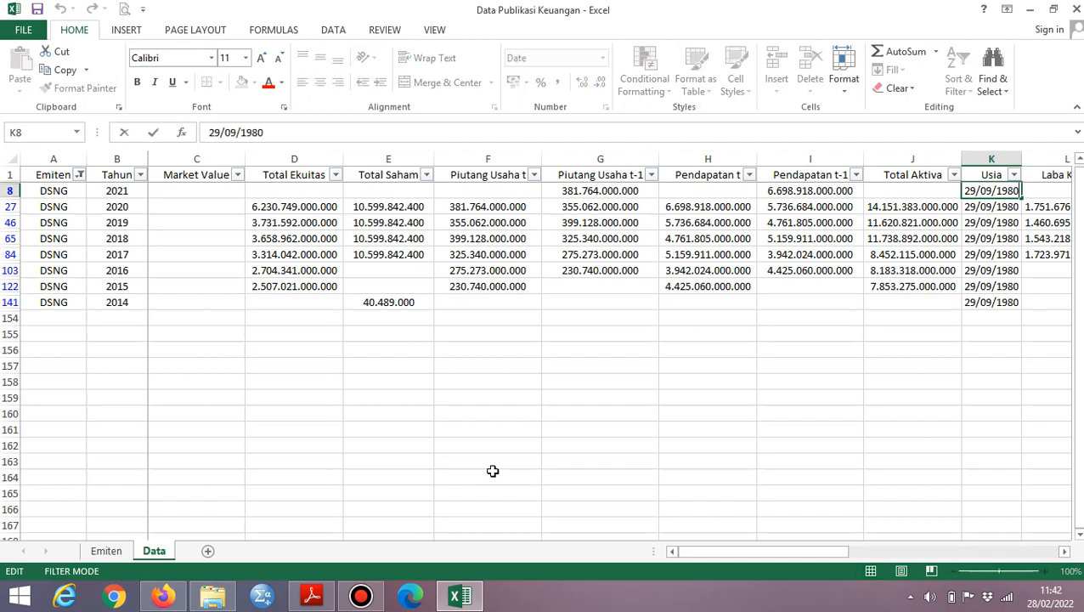
pyautogui.press('Home')
pyautogui.write('=')
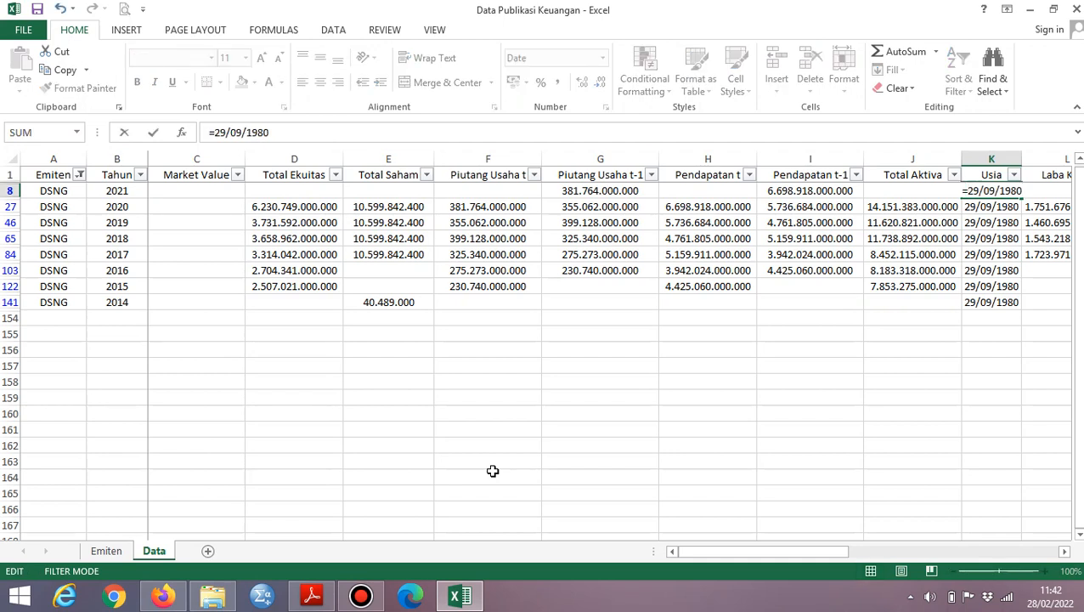
pyautogui.write('-')
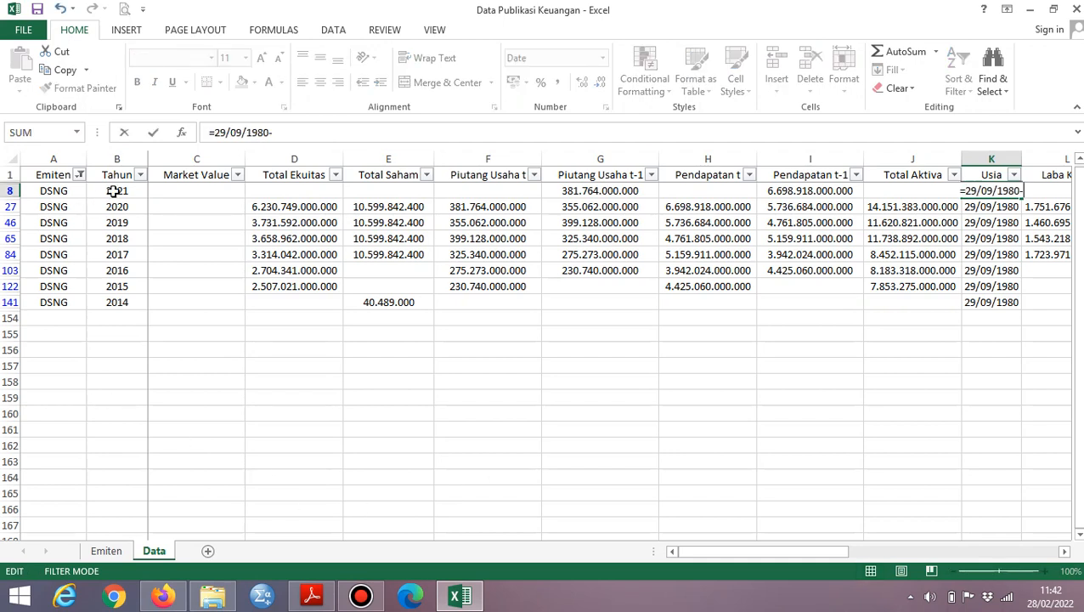
pyautogui.press('Escape')
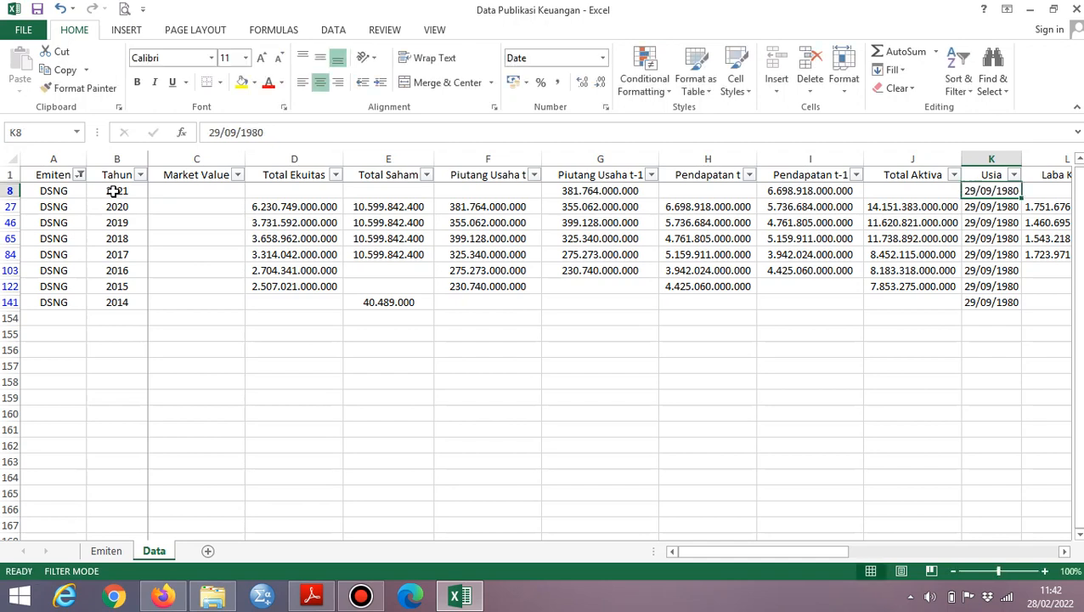
# Step: Try to calculate DSNG's 2021 Usia by subtracting the date from the Tahun cell with =B8-29/09/1980
pyautogui.press('F2')
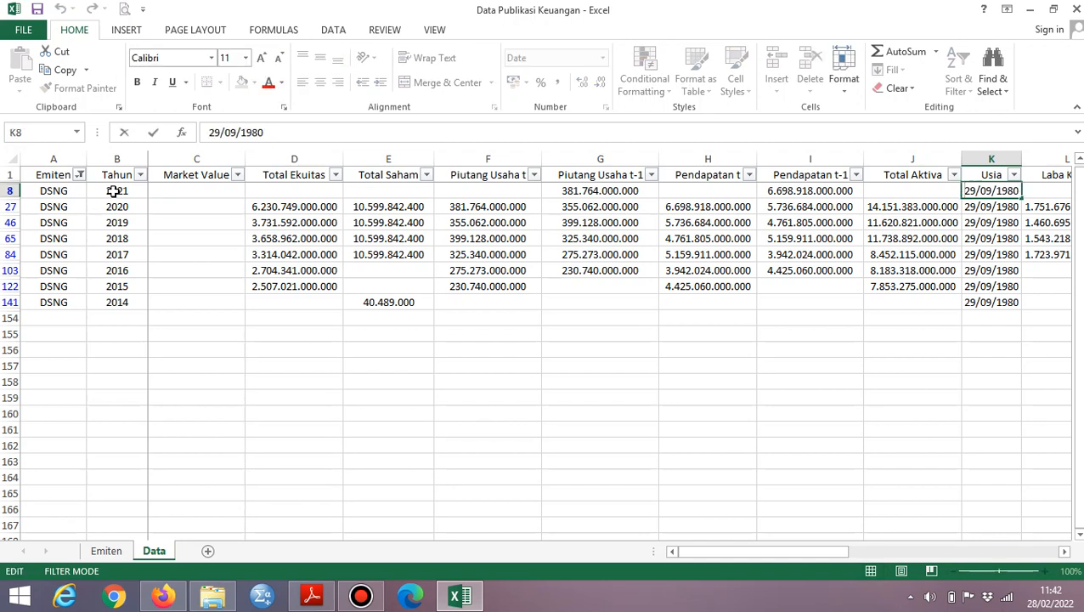
pyautogui.press('Home')
pyautogui.write('=')
pyautogui.click(109, 194)
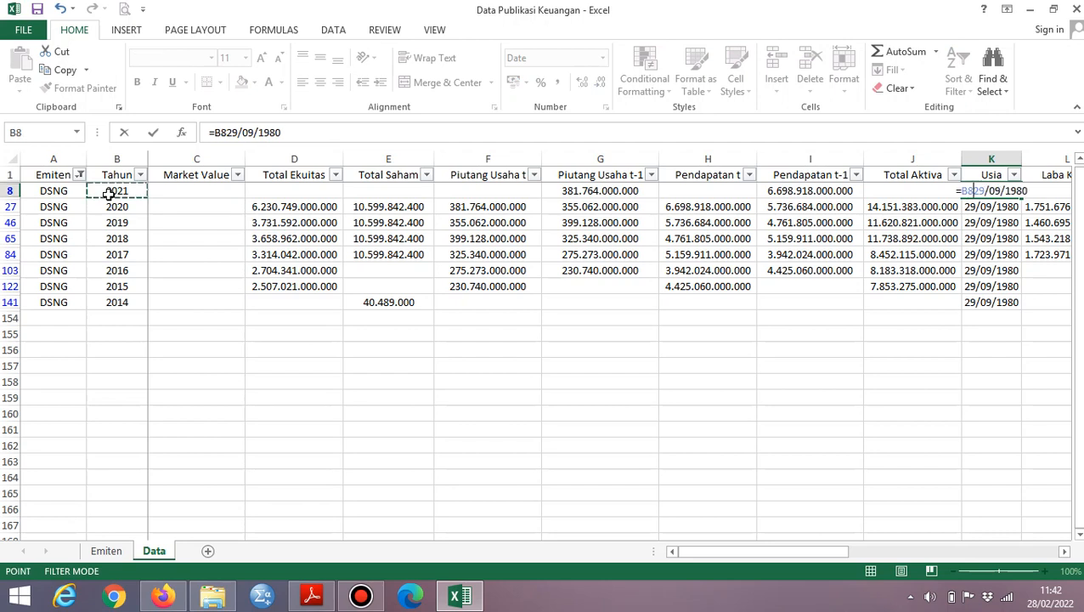
pyautogui.write('-')
pyautogui.press('Return')
pyautogui.press('Up')
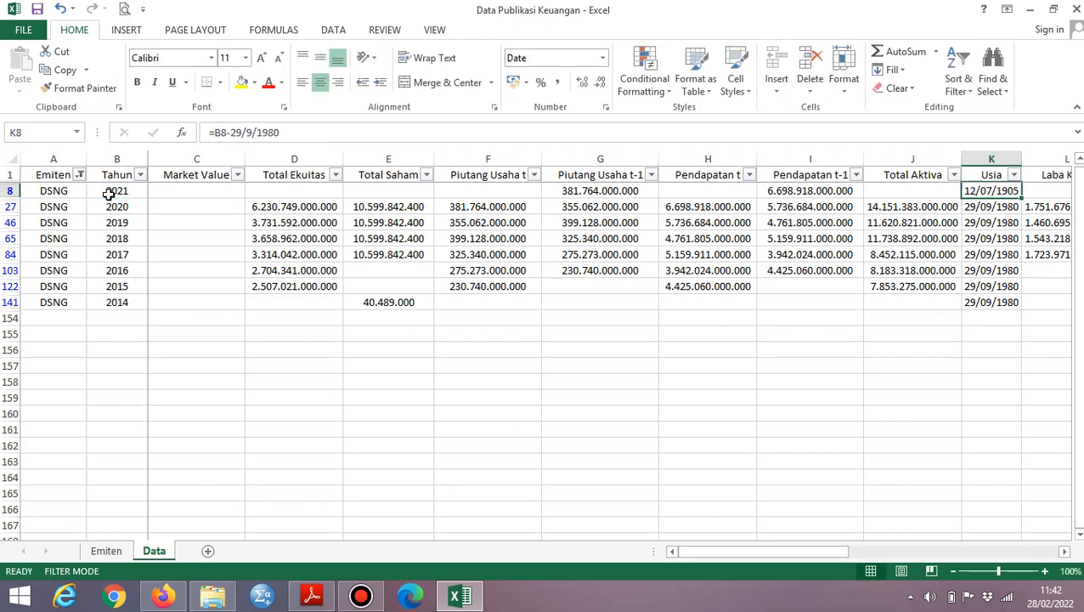
# Step: Format the 2021 Usia cell as Number, and undo both the format change and the subtraction formula
pyautogui.click(603, 57)
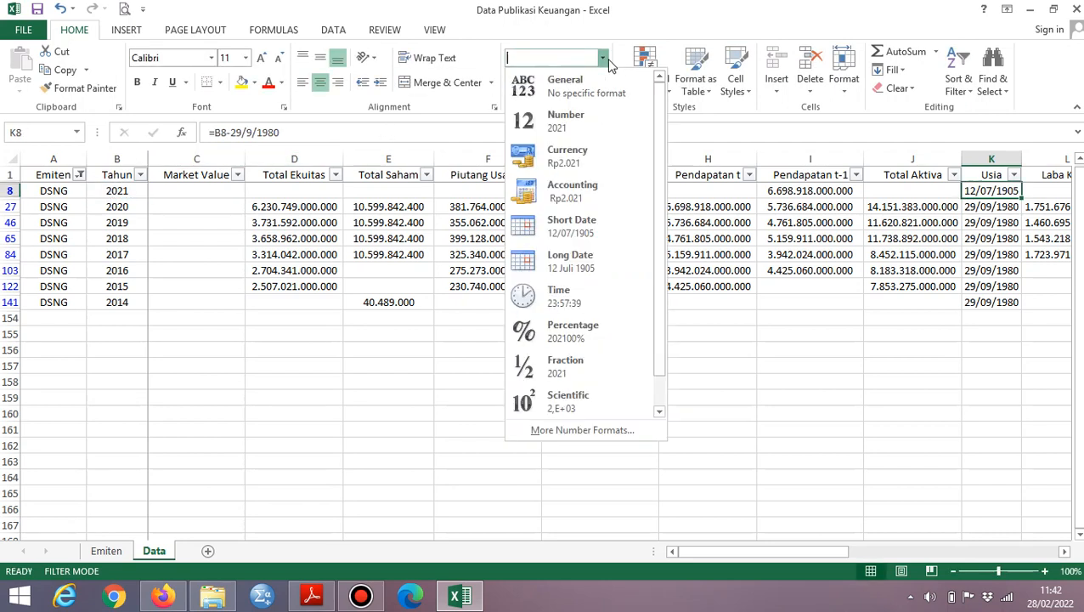
pyautogui.click(610, 138)
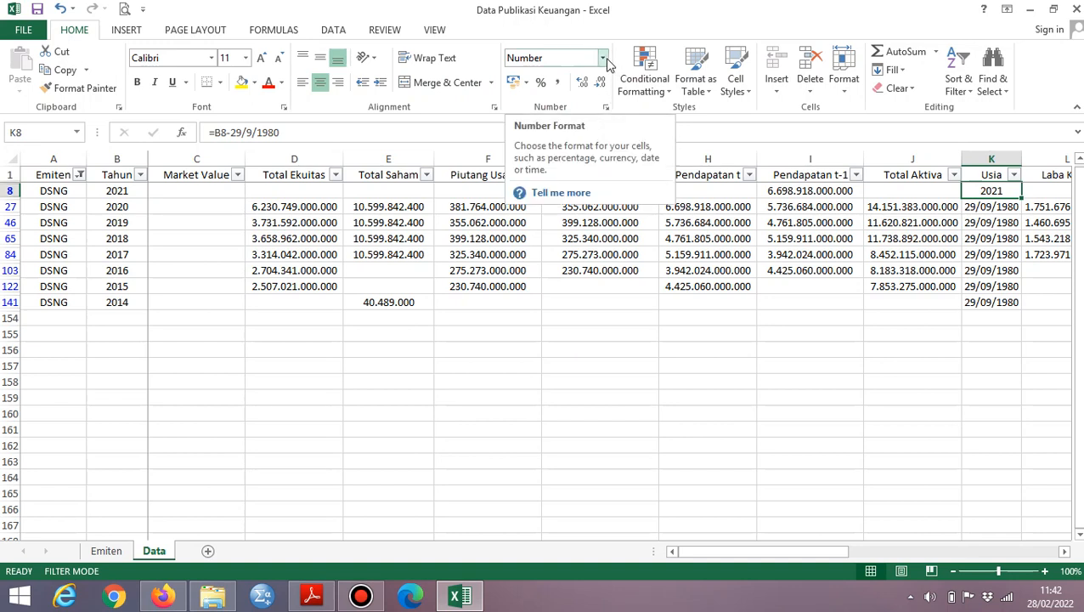
pyautogui.hotkey('ctrl', 'z')
pyautogui.hotkey('ctrl', 'z')
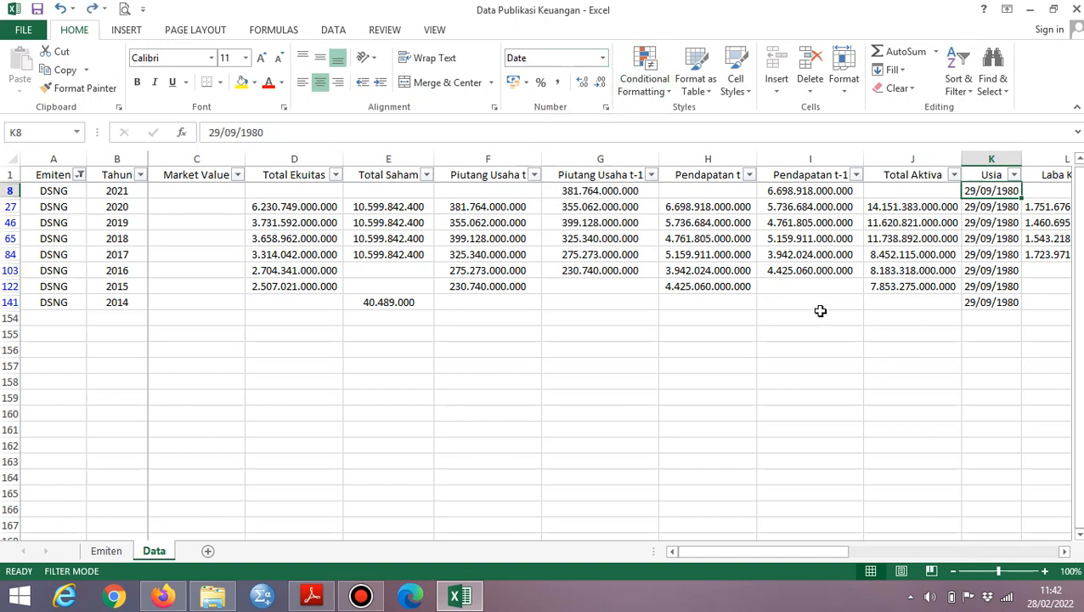
pyautogui.press('Down')
pyautogui.press('Down')
pyautogui.press('Down')
pyautogui.press('Down')
pyautogui.press('Down')
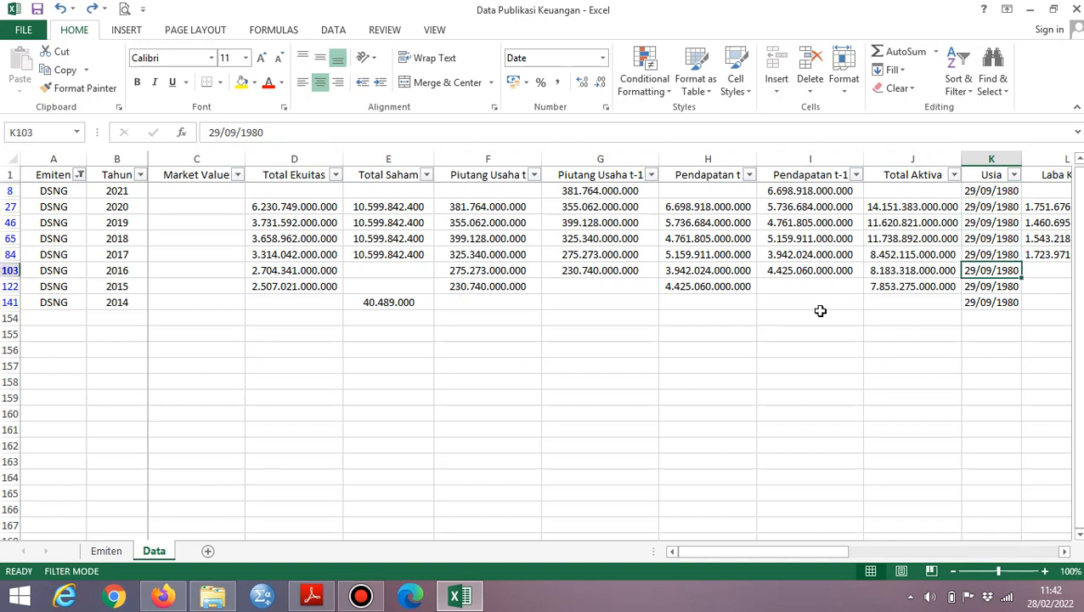
pyautogui.click(142, 191)
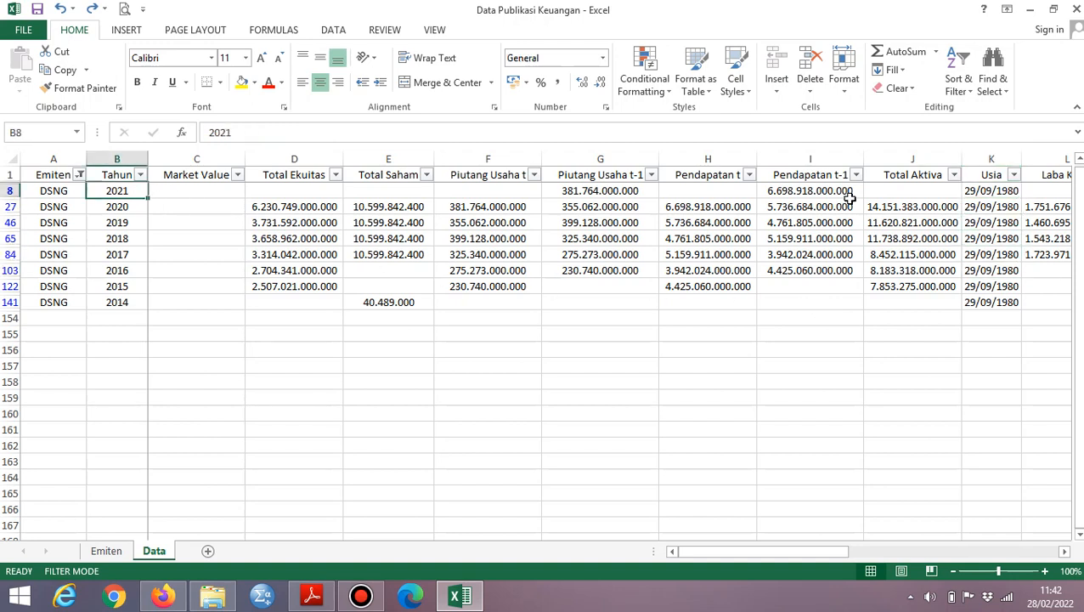
pyautogui.click(1015, 194)
pyautogui.click(1029, 272)
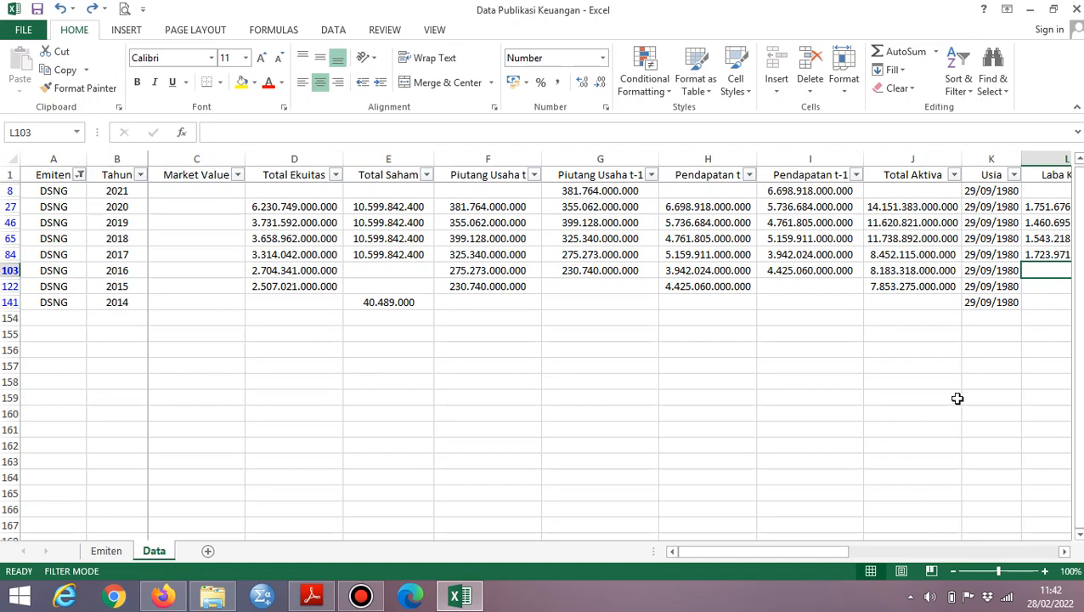
pyautogui.hotkey('alt', 'Tab')
pyautogui.hotkey('alt', 'Tab')
pyautogui.hscroll(2, 958, 398)
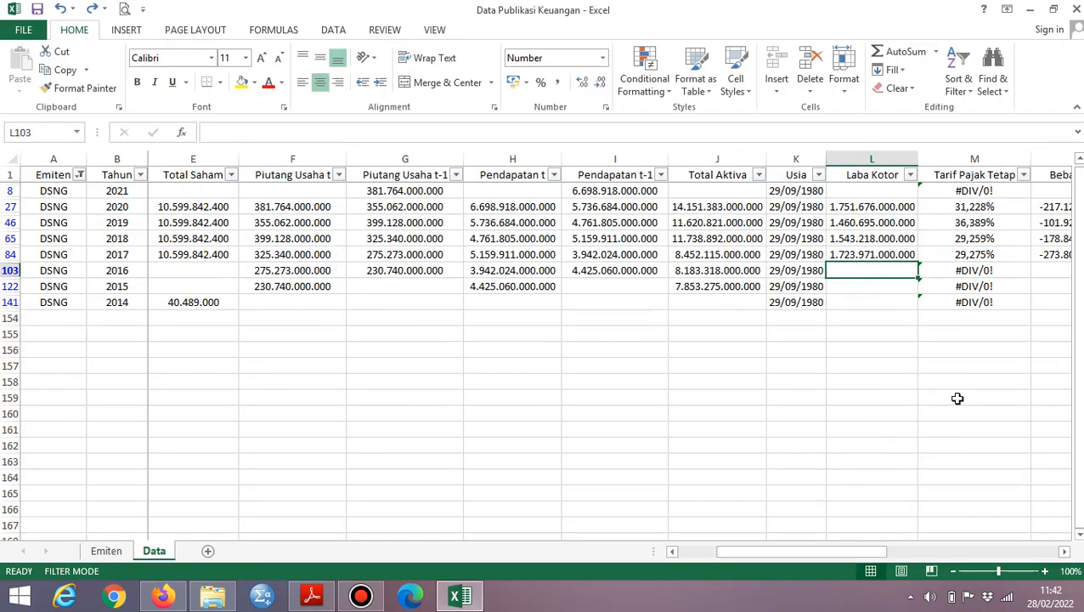
pyautogui.hotkey('alt', 'Tab')
pyautogui.press('pagedown')
pyautogui.press('pagedown')
pyautogui.press('pagedown')
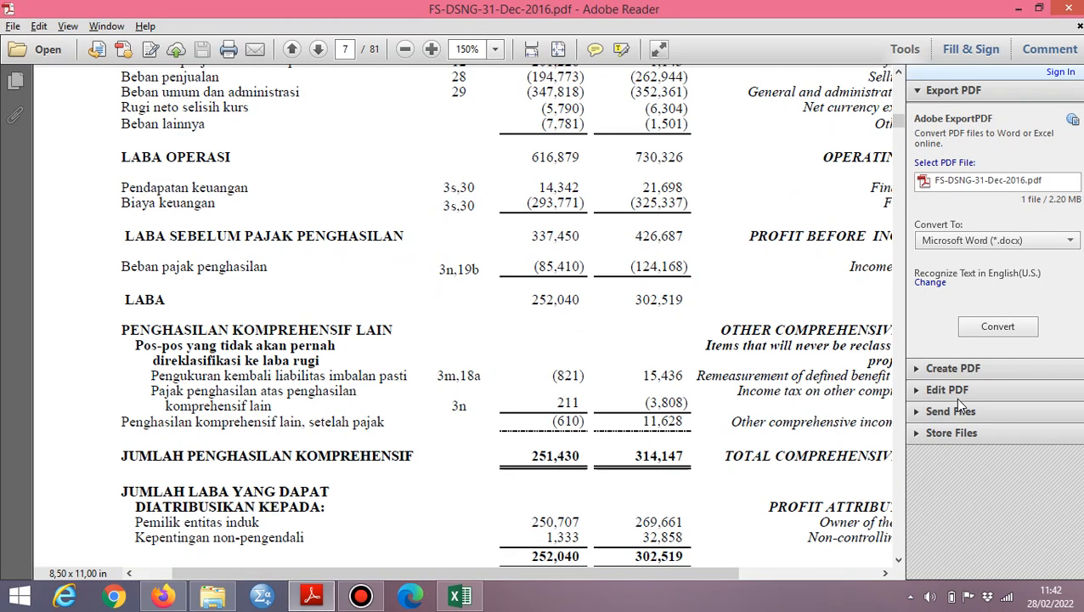
pyautogui.press('pageup')
pyautogui.hotkey('alt', 'Tab')
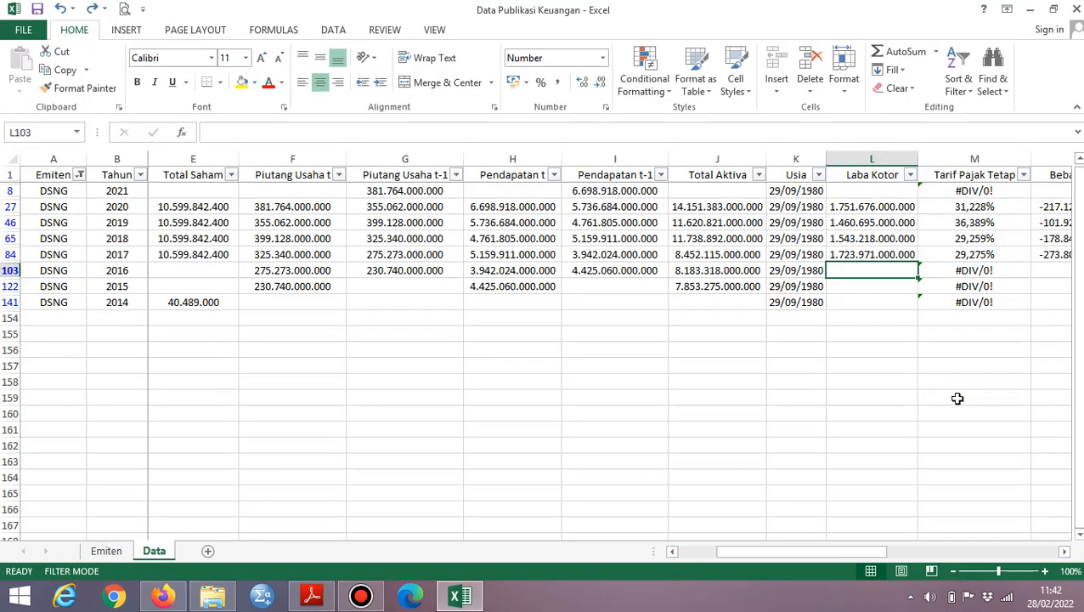
pyautogui.write('948')
pyautogui.hotkey('alt', 'Tab')
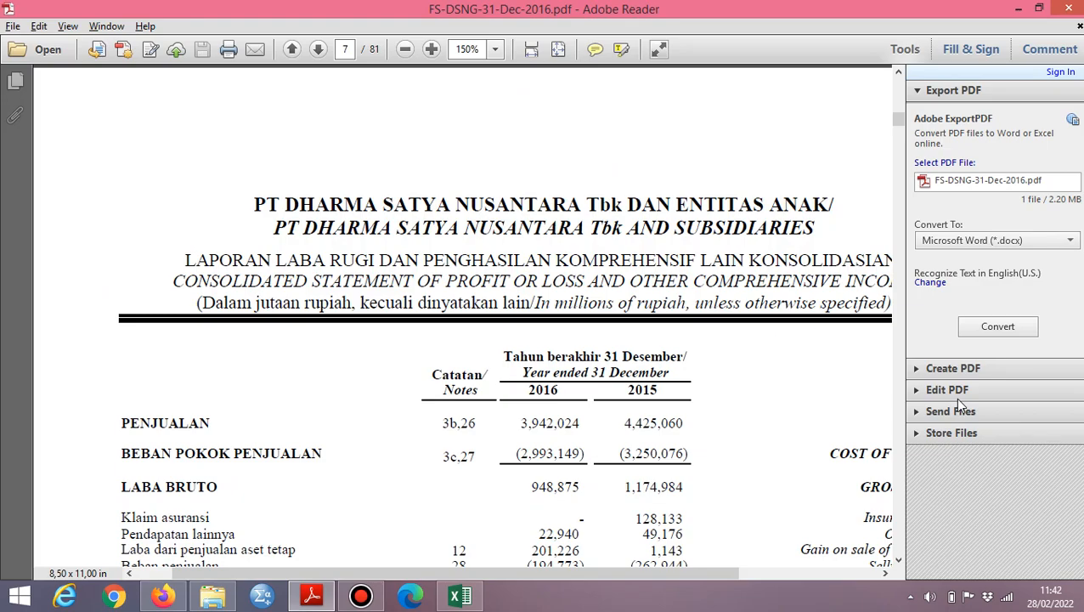
pyautogui.hotkey('alt', 'Tab')
pyautogui.write('875')
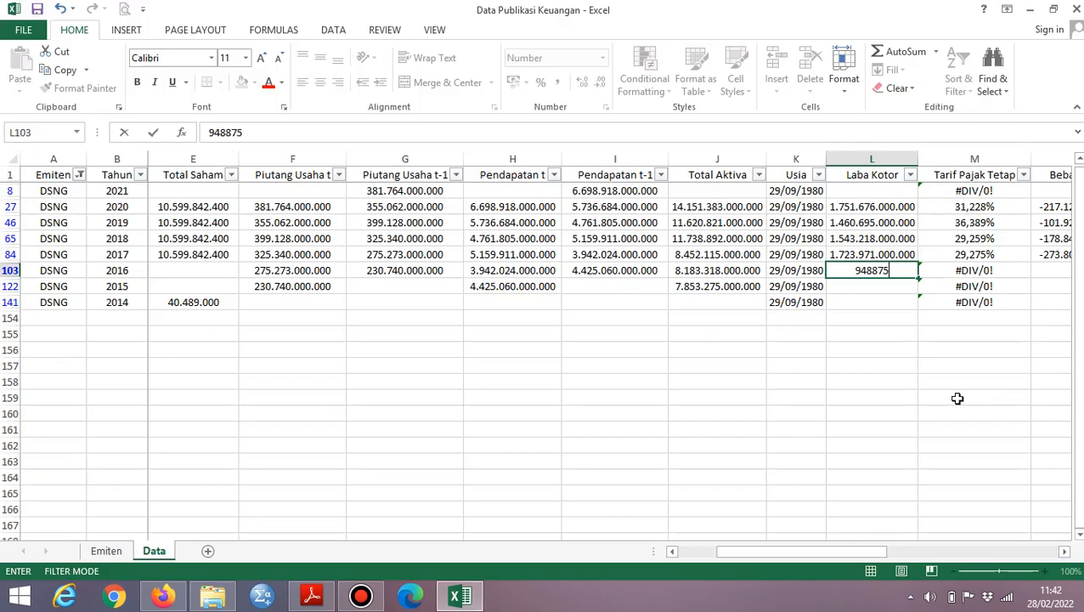
pyautogui.write('000000')
pyautogui.press('Return')
pyautogui.hotkey('alt', 'Tab')
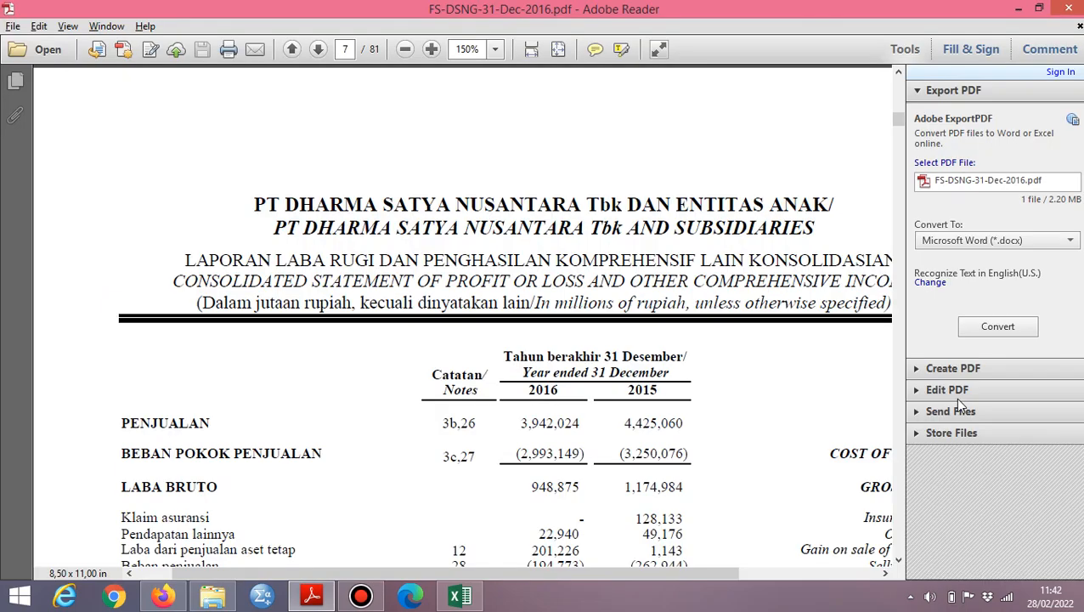
pyautogui.hotkey('alt', 'Tab')
pyautogui.write('117')
pyautogui.hotkey('alt', 'Tab')
pyautogui.hotkey('alt', 'Tab')
pyautogui.write('4984')
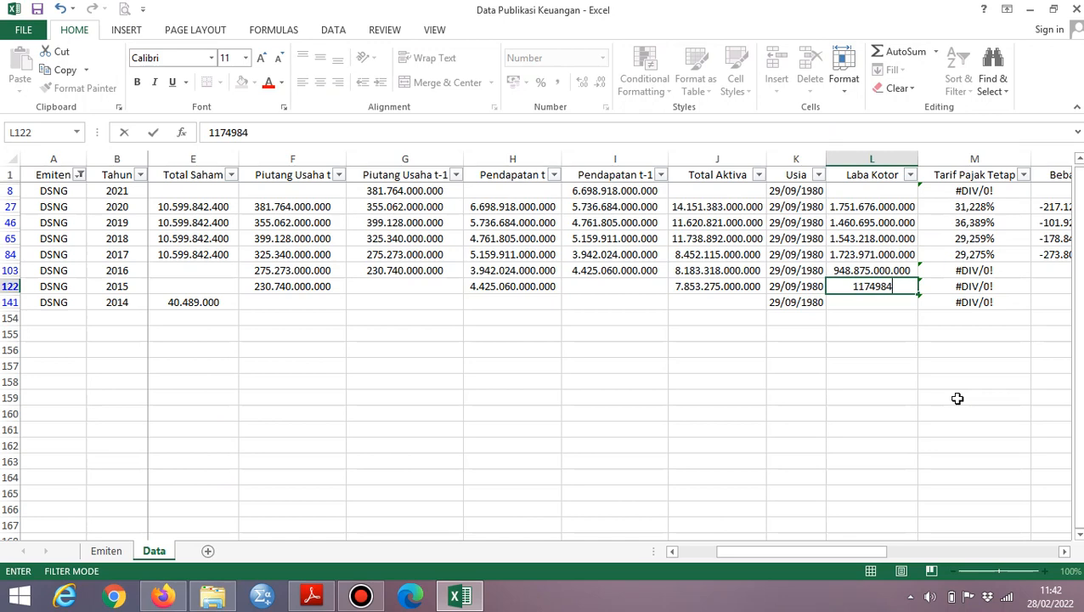
pyautogui.write('000000')
pyautogui.press('Return')
pyautogui.press('Up')
pyautogui.press('Up')
pyautogui.press('Right')
pyautogui.press('Right')
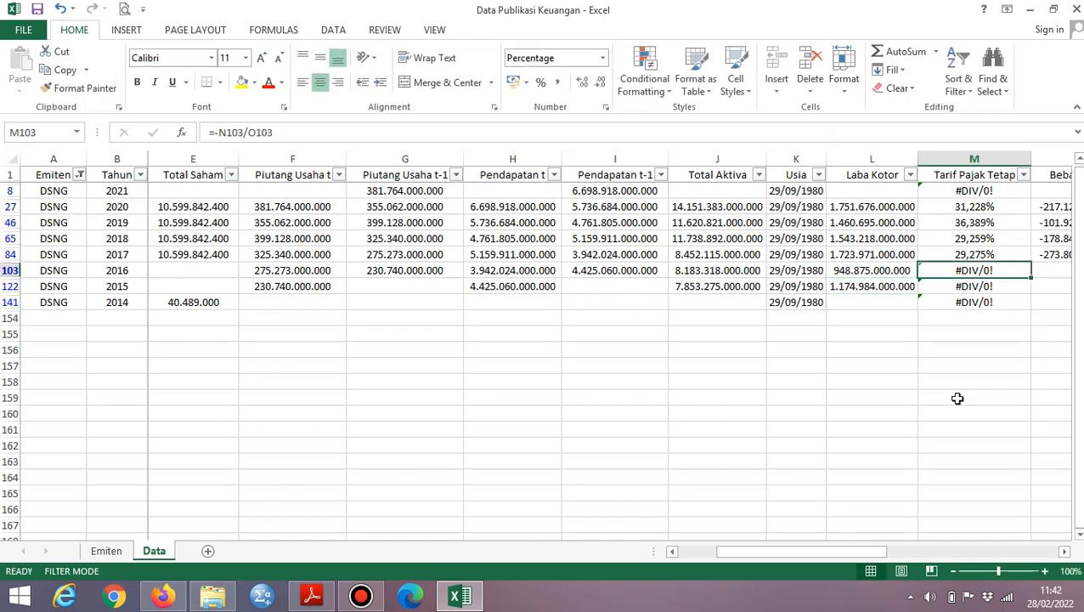
pyautogui.hotkey('alt', 'Tab')
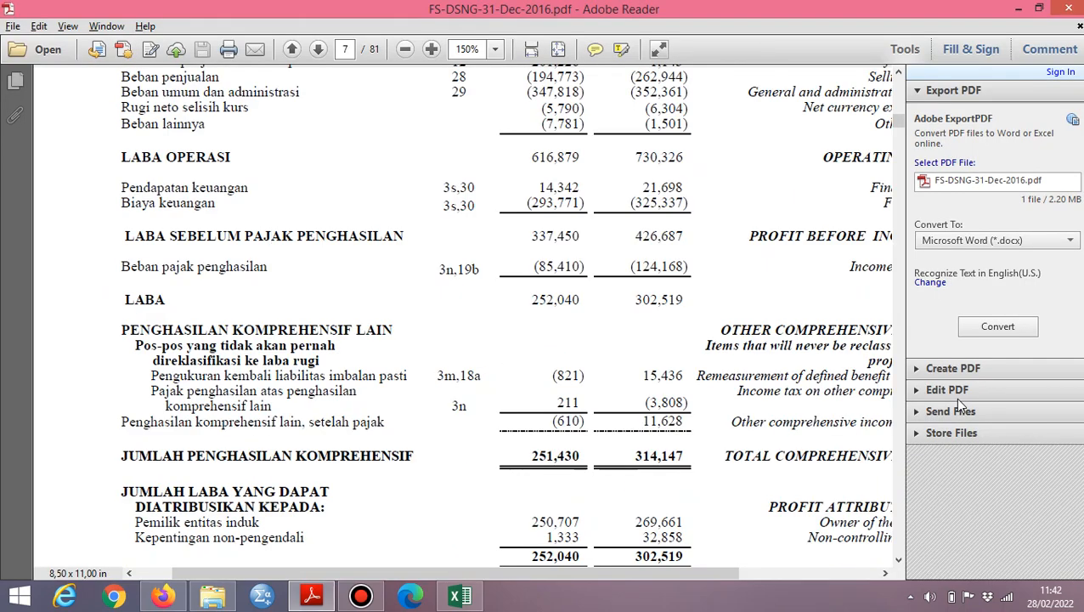
pyautogui.hotkey('alt', 'Tab')
pyautogui.write('-854')
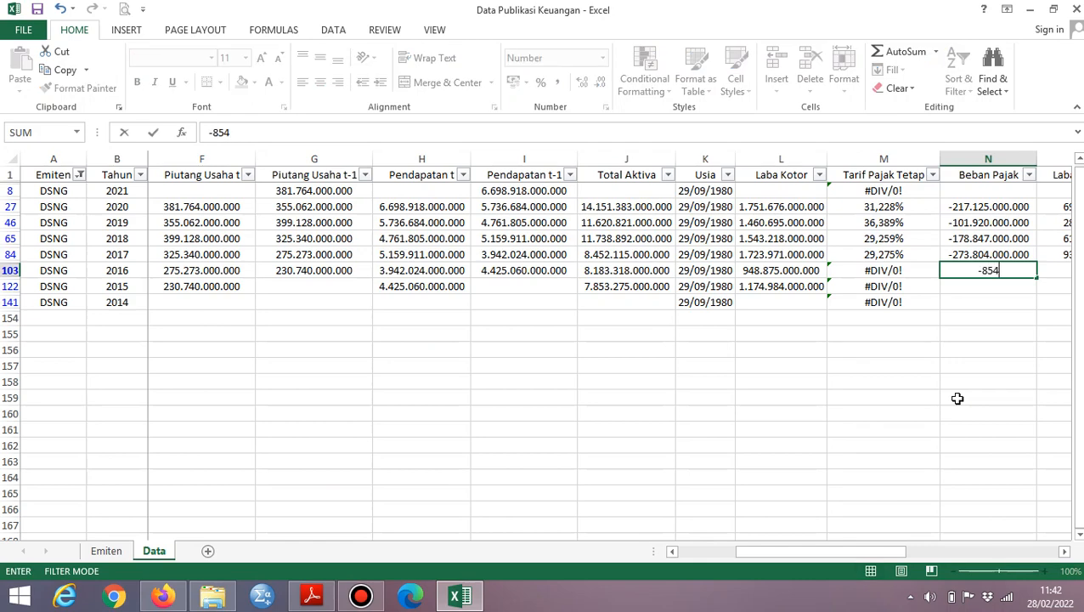
pyautogui.write('10000000')
pyautogui.press('Return')
pyautogui.hotkey('alt', 'Tab')
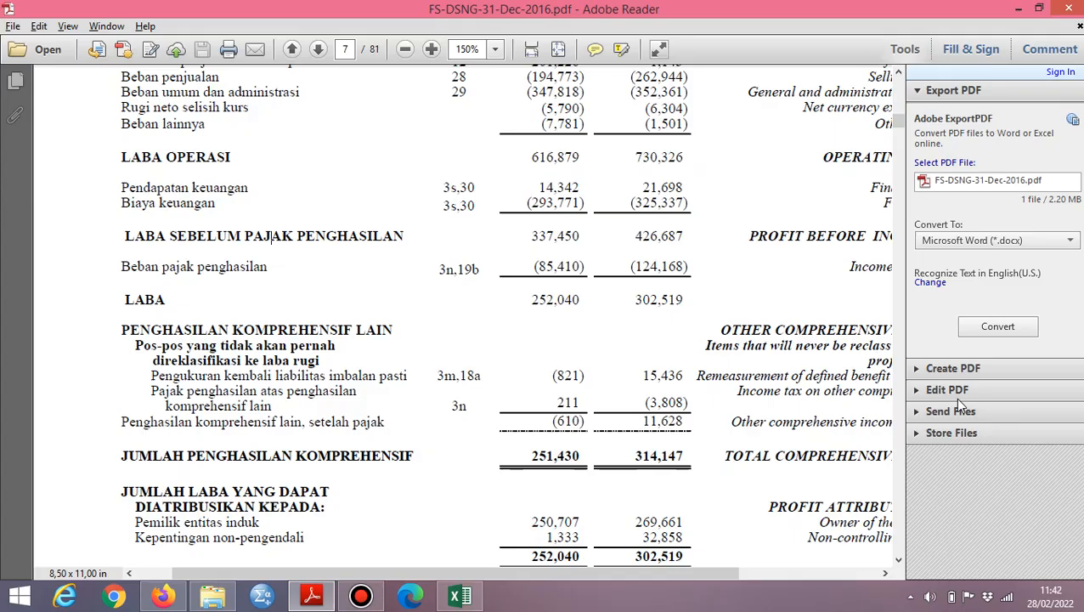
pyautogui.hotkey('alt', 'Tab')
pyautogui.write('-12')
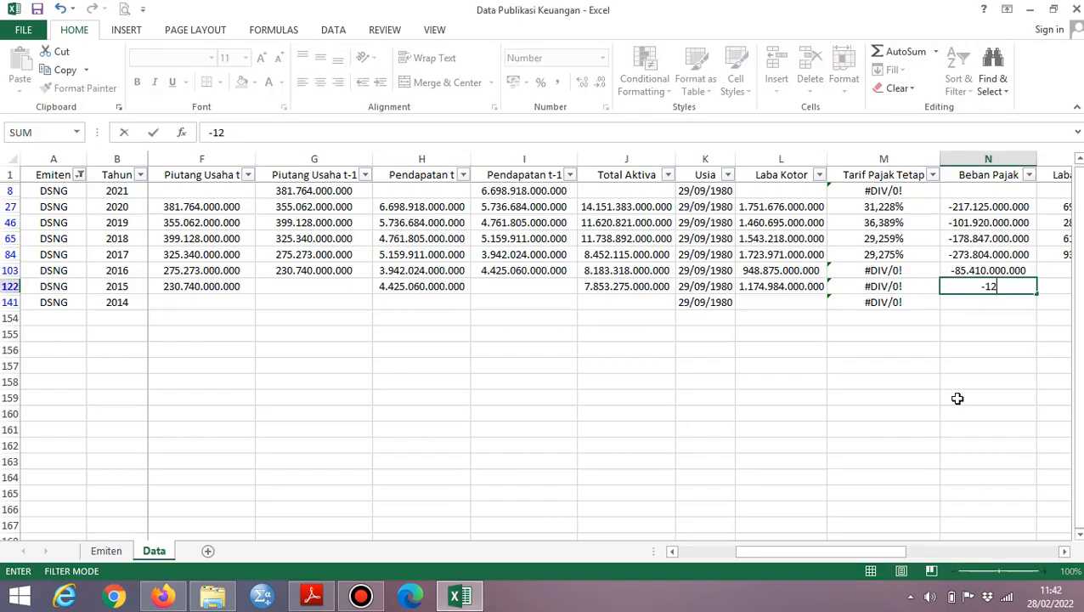
pyautogui.hotkey('alt', 'Tab')
pyautogui.hotkey('alt', 'Tab')
pyautogui.write('4.168.000.000')
pyautogui.press('Return')
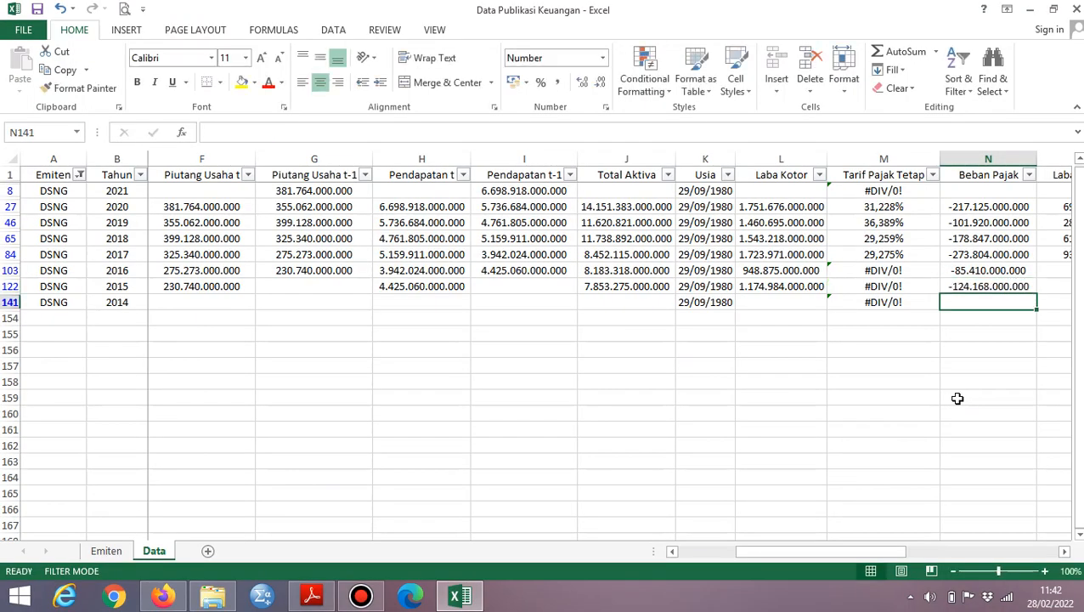
pyautogui.press('Up')
pyautogui.press('Up')
pyautogui.press('Right')
pyautogui.press('Right')
pyautogui.press('Right')
pyautogui.press('Right')
pyautogui.press('Left')
pyautogui.press('Left')
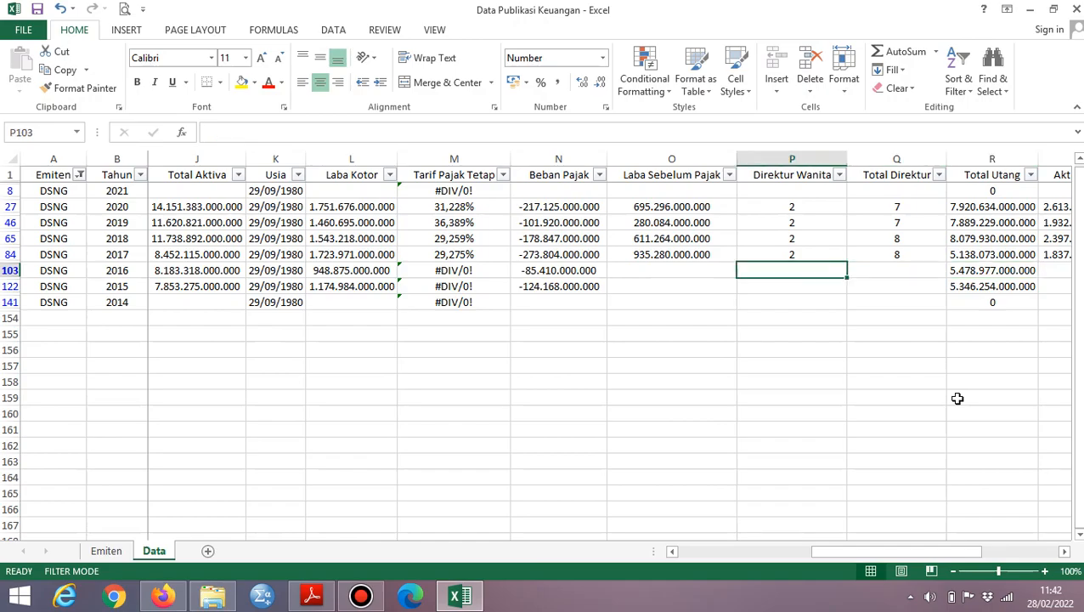
pyautogui.press('Left')
pyautogui.hotkey('alt', 'Tab')
pyautogui.hotkey('alt', 'Tab')
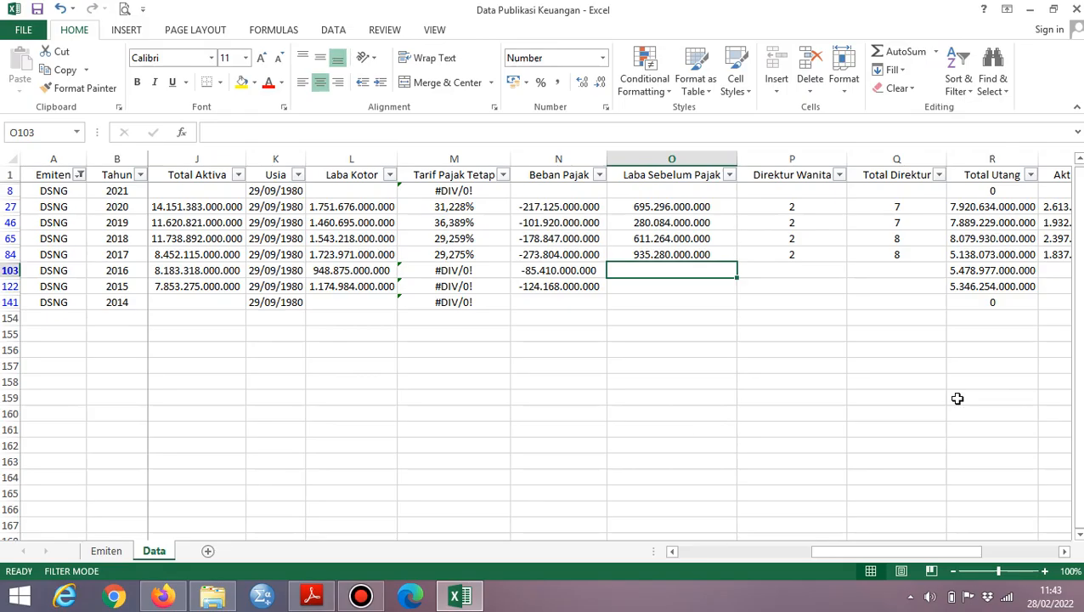
pyautogui.write('337')
pyautogui.hotkey('alt', 'Tab')
pyautogui.hotkey('alt', 'Tab')
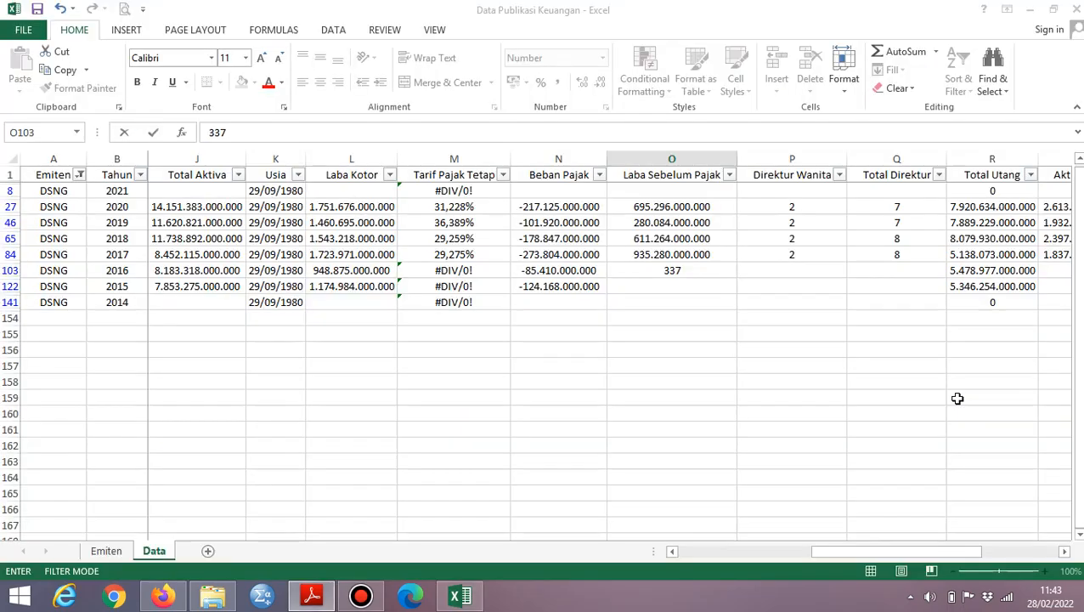
pyautogui.write('453')
pyautogui.press('BackSpace')
pyautogui.write('0')
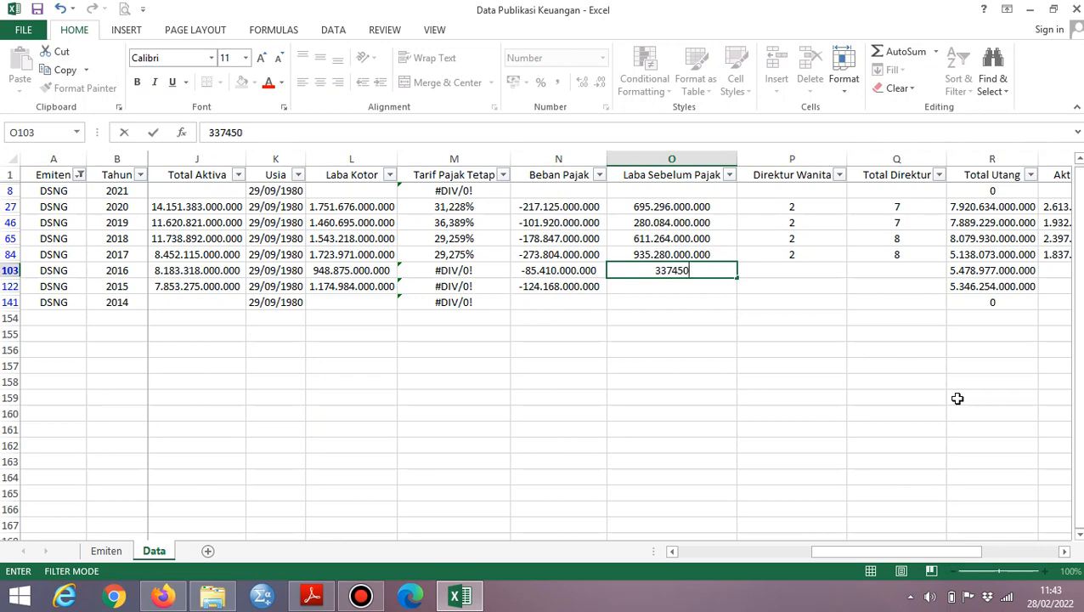
pyautogui.write('000000')
pyautogui.press('Return')
pyautogui.hotkey('alt', 'Tab')
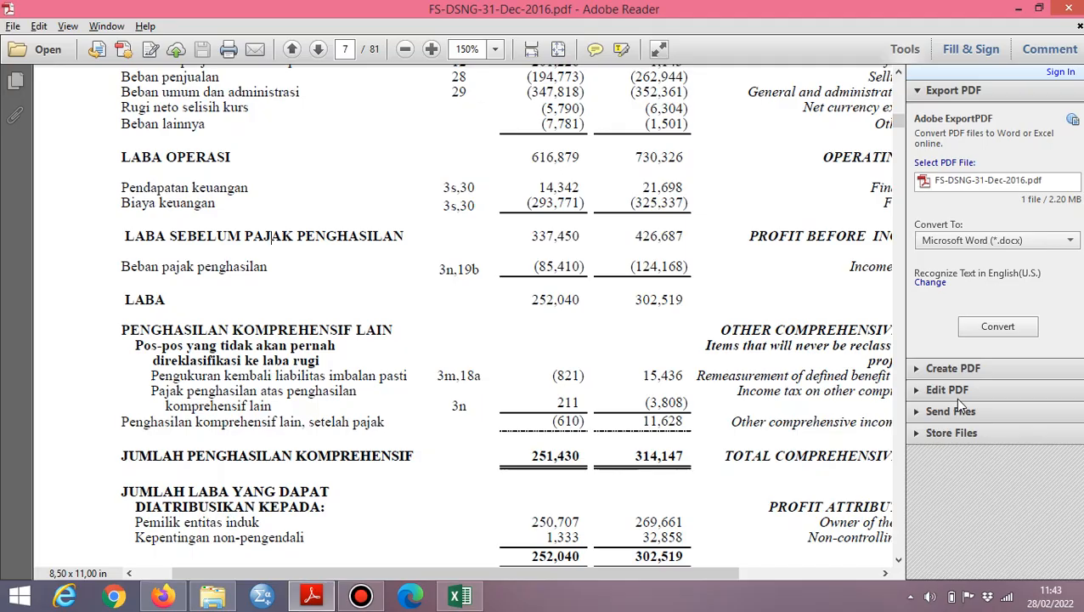
pyautogui.hotkey('alt', 'Tab')
pyautogui.hotkey('alt', 'Tab')
pyautogui.hotkey('alt', 'Tab')
pyautogui.write('426')
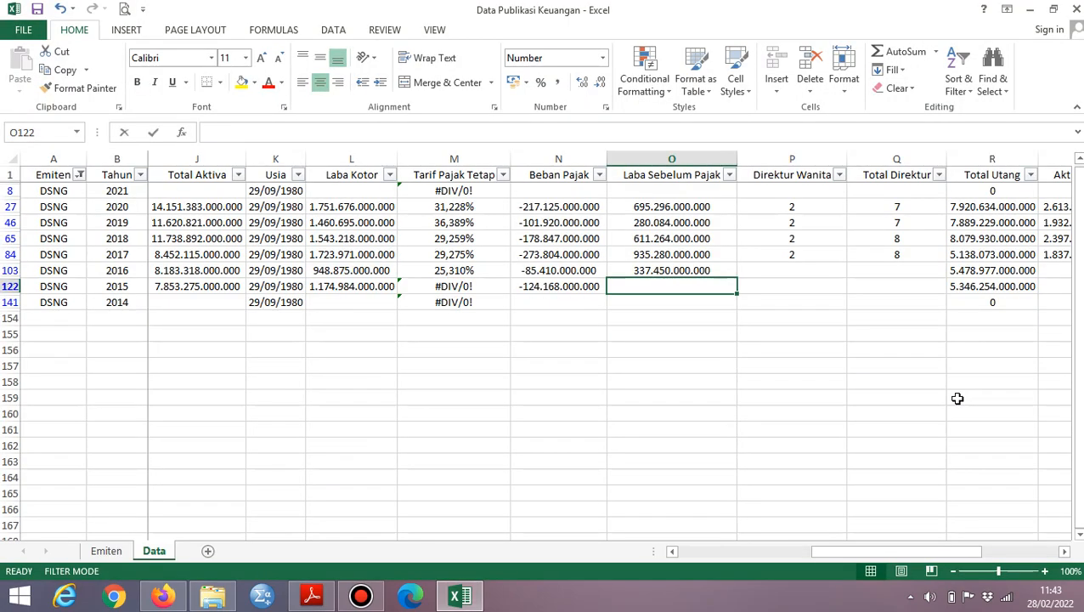
pyautogui.hotkey('alt', 'Tab')
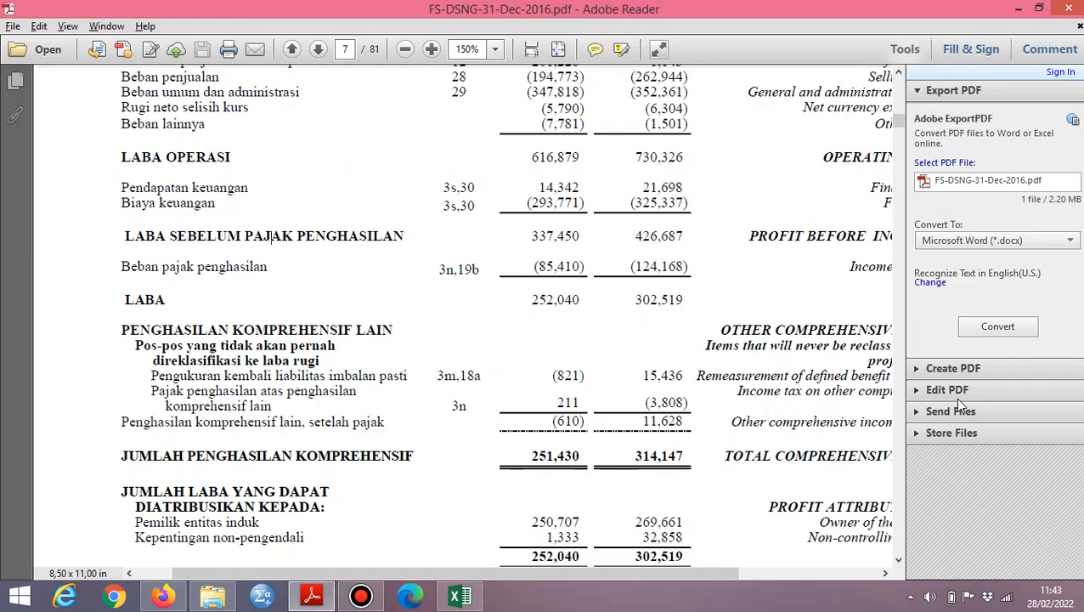
pyautogui.hotkey('alt', 'Tab')
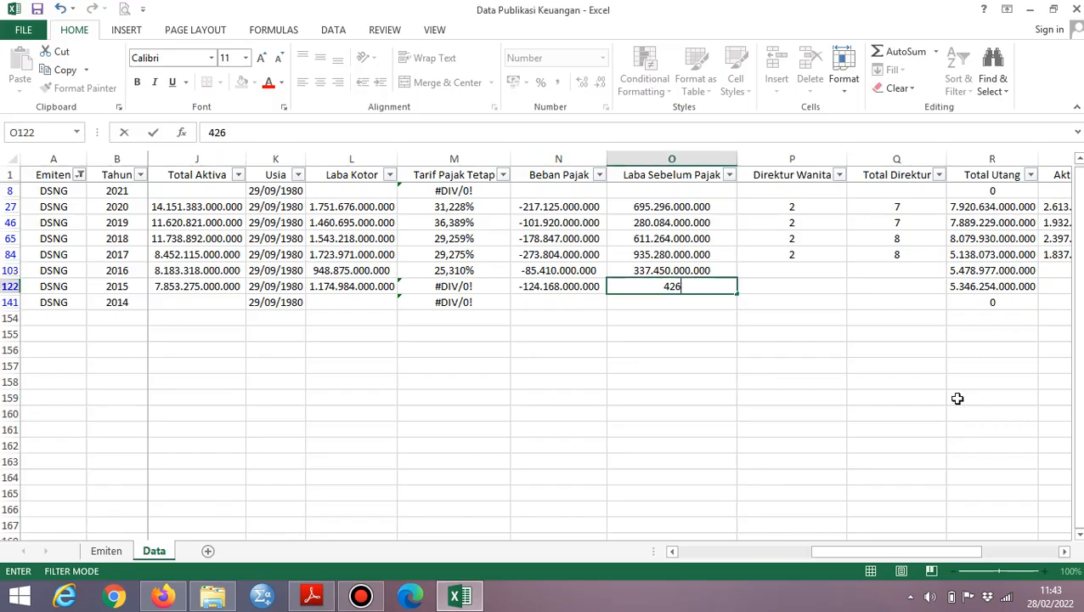
pyautogui.write('687.000.000')
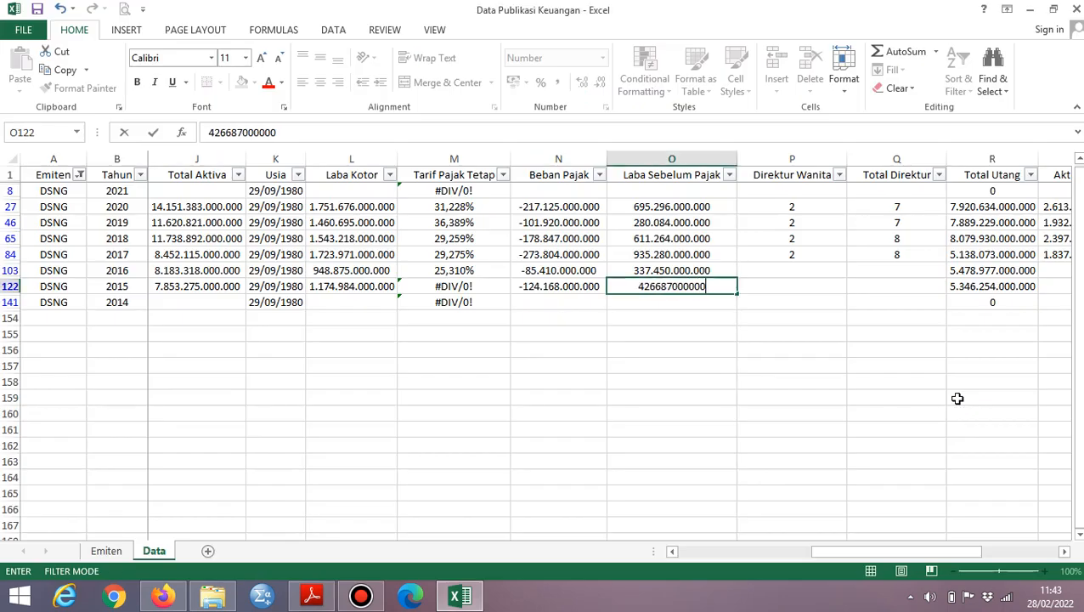
pyautogui.press('Return')
# Step: Examine the calculated Tarif Pajak Tetap values of DSNG from 2020 down to 2015
pyautogui.press('Up')
pyautogui.press('Left')
pyautogui.press('Left')
pyautogui.press('Up')
pyautogui.press('Up')
pyautogui.press('Up')
pyautogui.press('Up')
pyautogui.press('Up')
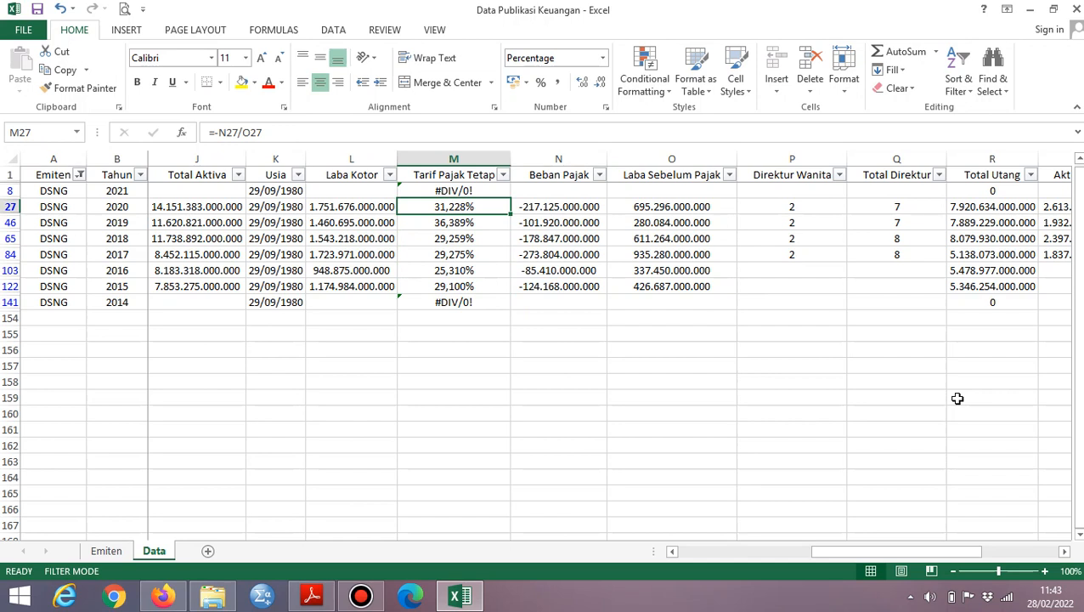
pyautogui.press('Down')
pyautogui.hotkey('shift', 'Down')
pyautogui.hotkey('shift', 'Down')
pyautogui.hotkey('shift', 'Down')
pyautogui.hotkey('shift', 'Down')
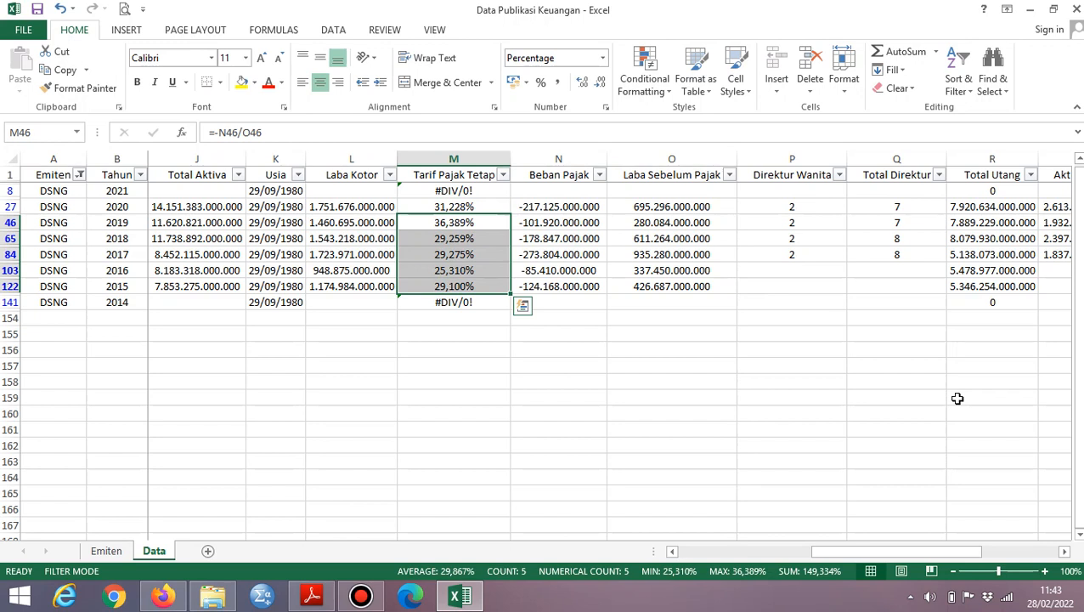
# Step: Check the 2016 Laba Sebelum Pajak and Beban Pajak cells against the 2016 Tarif Pajak Tetap formula
pyautogui.press('Right')
pyautogui.press('Right')
pyautogui.press('Right')
pyautogui.press('Down')
pyautogui.press('Down')
pyautogui.press('Down')
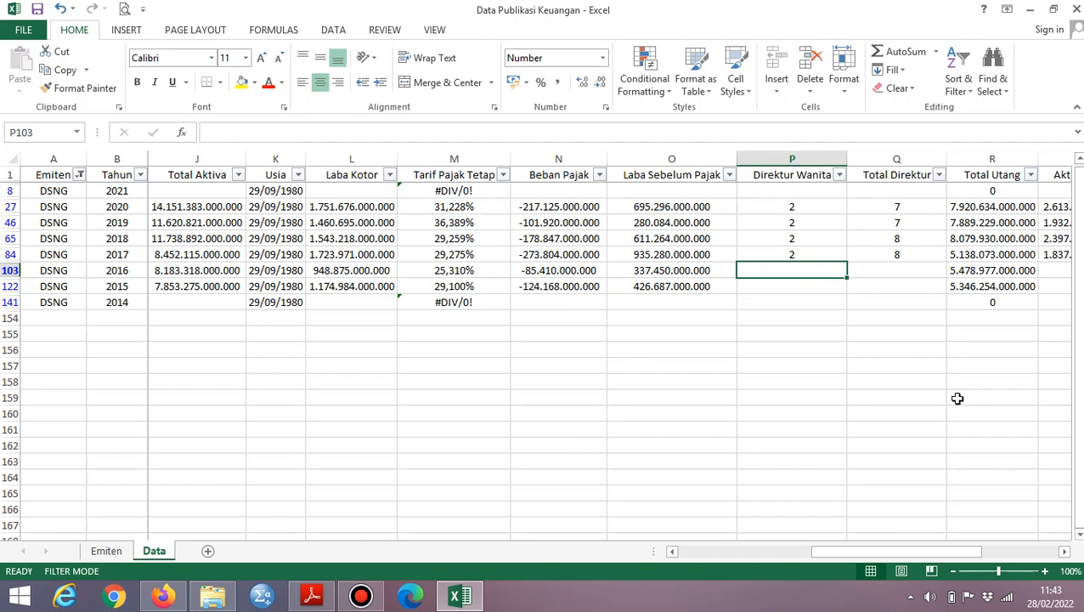
pyautogui.click(691, 270)
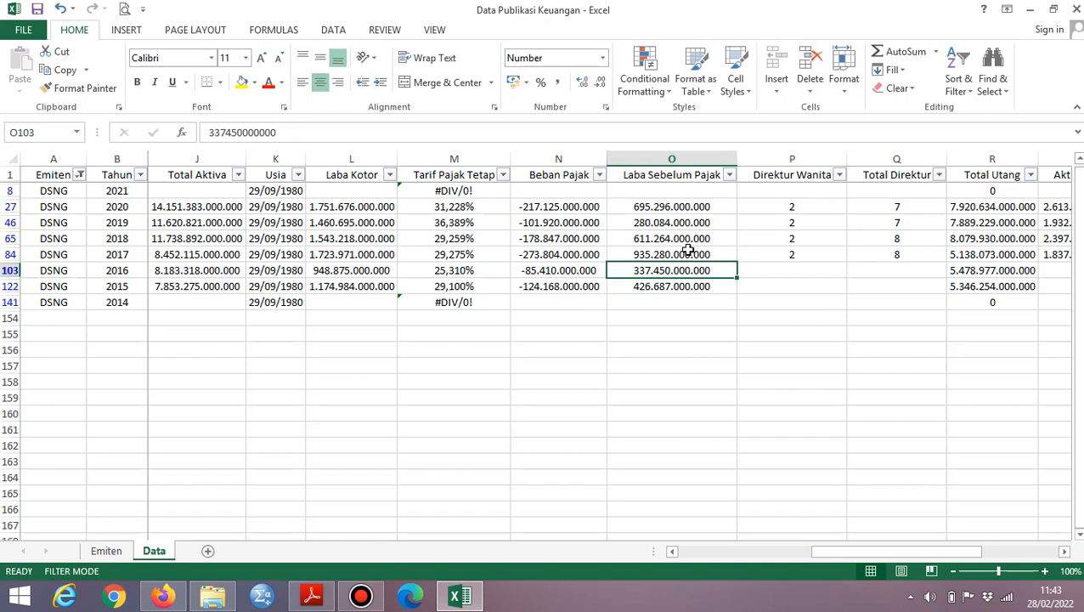
pyautogui.click(587, 271)
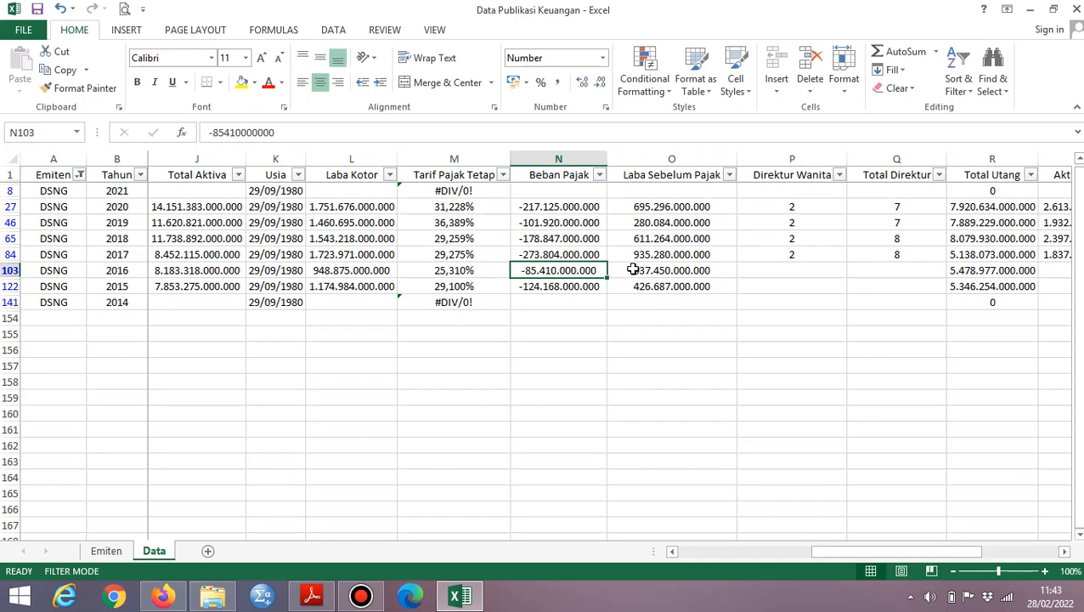
pyautogui.click(476, 270)
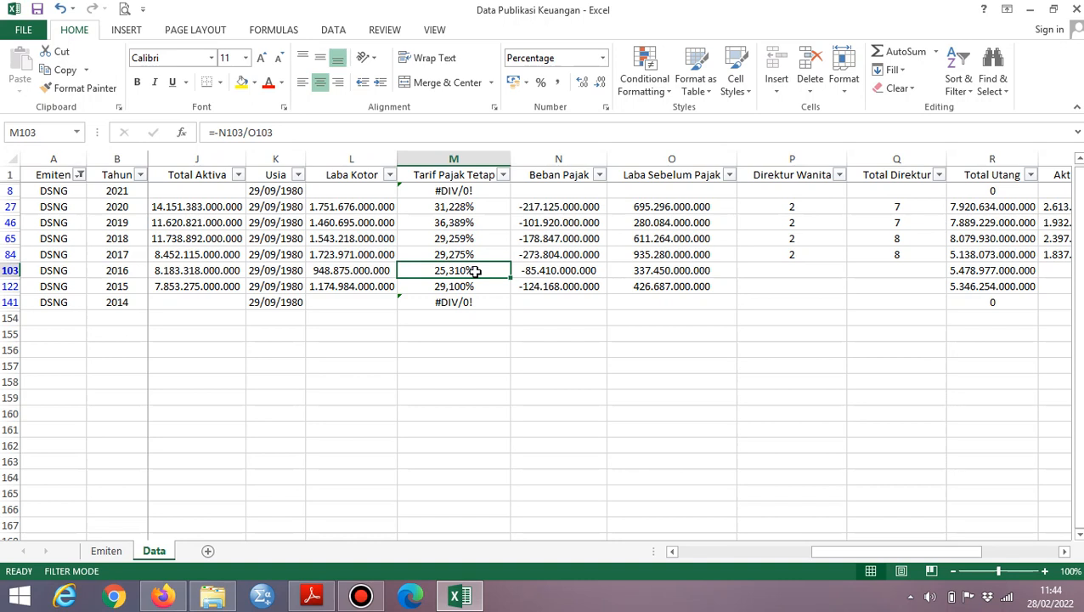
# Step: Find the 2016 board of directors list in the report and enter 2 as DSNG's 2016 Direktur Wanita
pyautogui.press('Right')
pyautogui.press('Right')
pyautogui.press('Right')
pyautogui.hotkey('alt', 'Tab')
pyautogui.hotkey('alt', 'Tab')
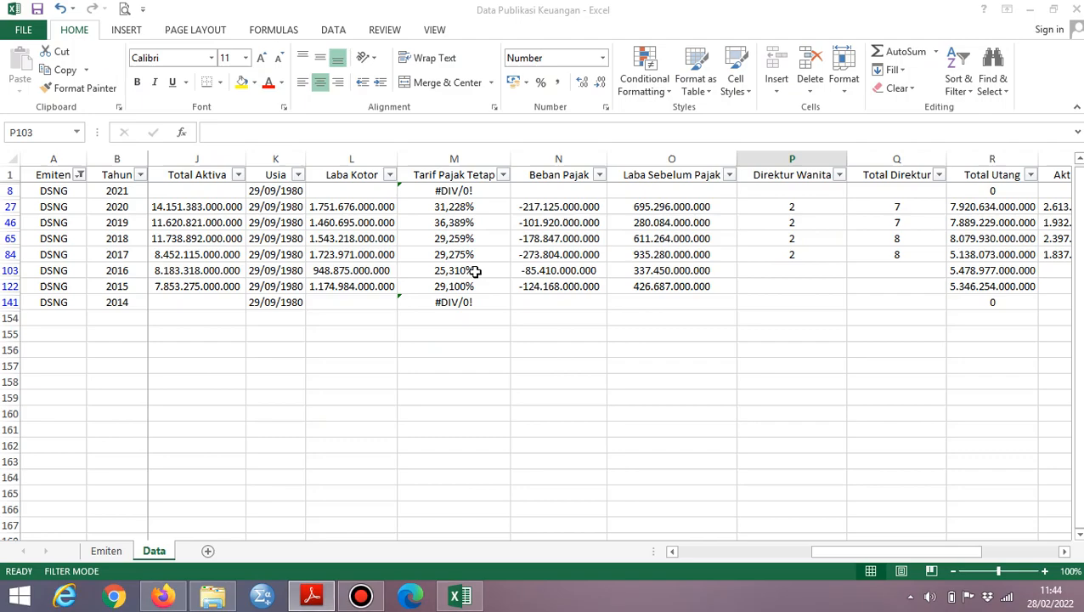
pyautogui.hotkey('alt', 'Tab')
pyautogui.scroll(-15, 476, 278)
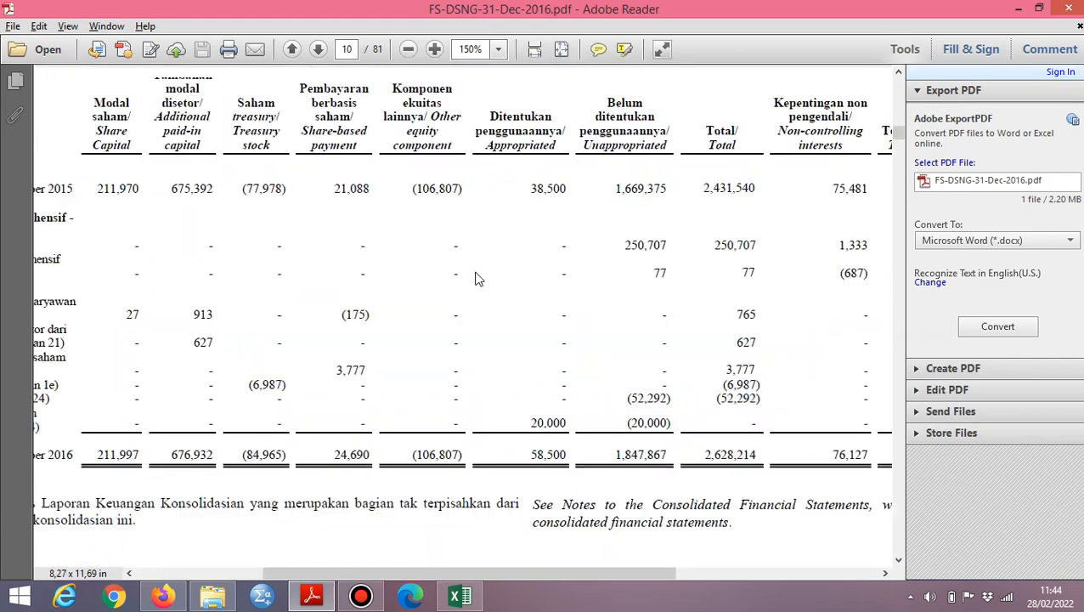
pyautogui.scroll(-10, 476, 277)
pyautogui.scroll(-20, 476, 277)
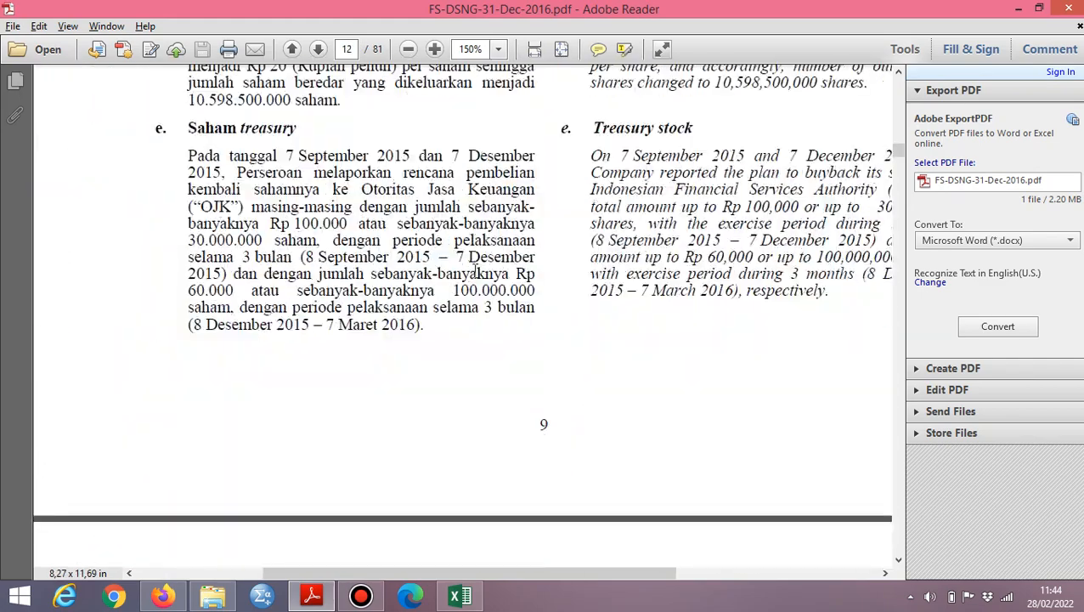
pyautogui.scroll(-15, 475, 270)
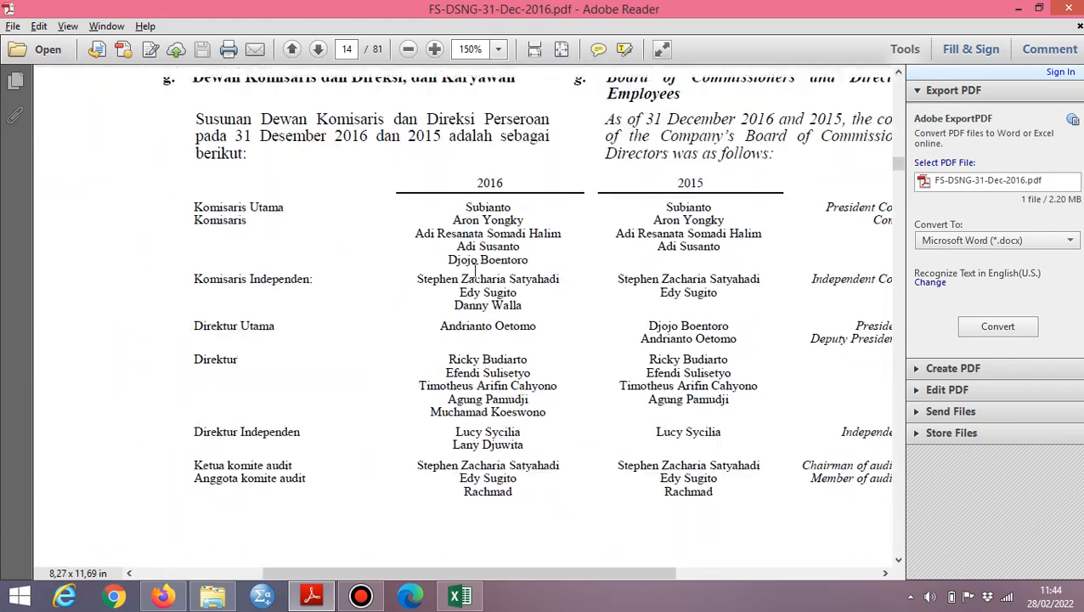
pyautogui.scroll(6, 475, 270)
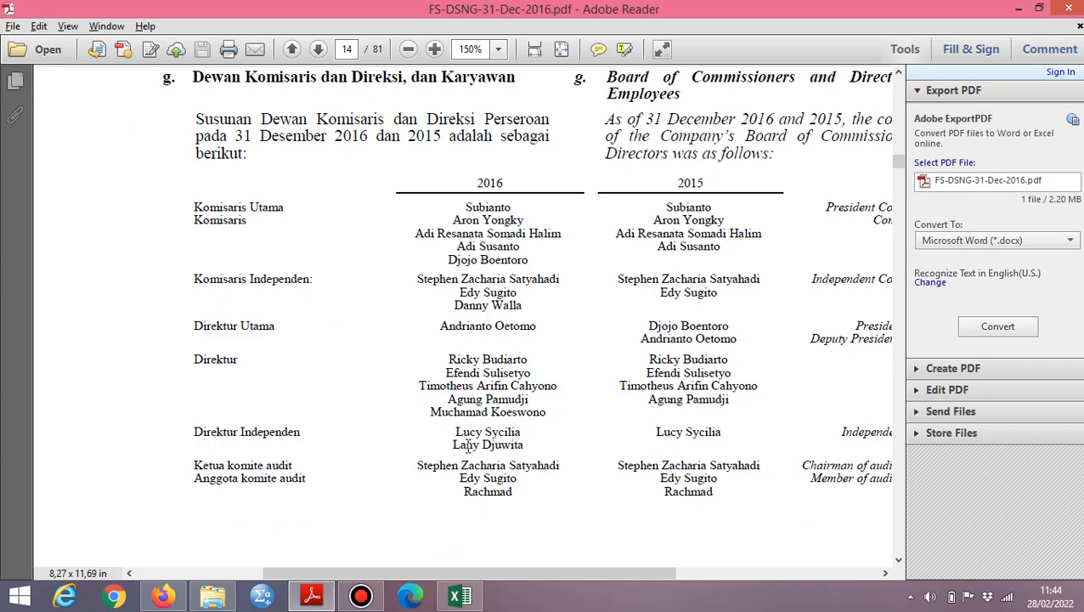
pyautogui.hotkey('alt', 'Tab')
pyautogui.write('2')
pyautogui.press('Tab')
# Step: Enter 8 as DSNG's 2016 Total Direktur, counted from the report's board list
pyautogui.hotkey('alt', 'Tab')
pyautogui.hotkey('alt', 'Tab')
pyautogui.write('8')
pyautogui.press('Return')
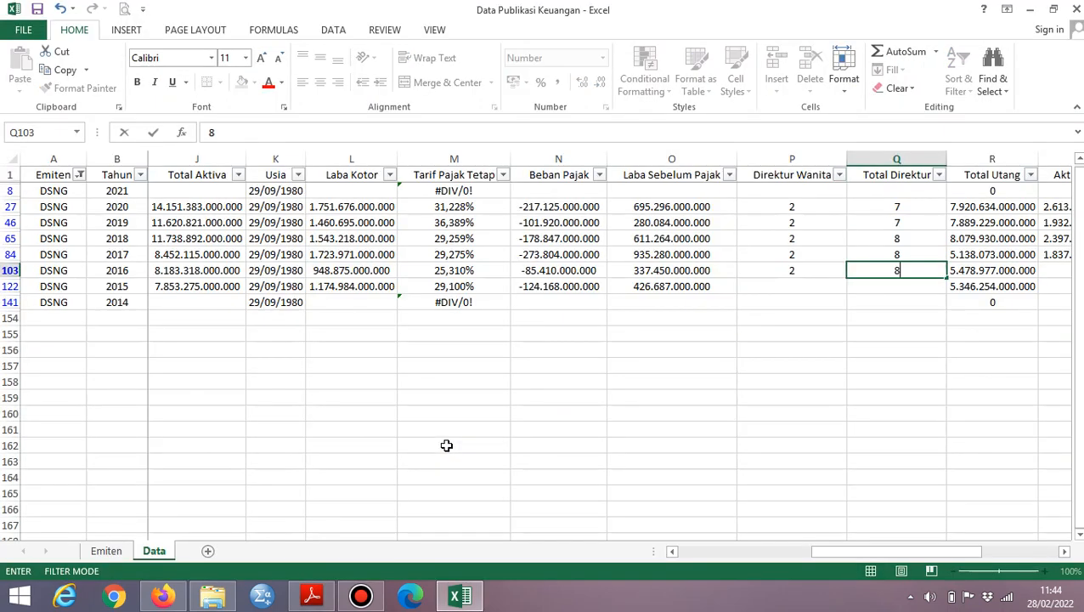
# Step: Enter 1 as DSNG's 2015 Direktur Wanita, taken from the 2015 board list in the PDF report
pyautogui.press('Left')
pyautogui.press('Left')
pyautogui.press('Right')
pyautogui.hotkey('alt', 'Tab')
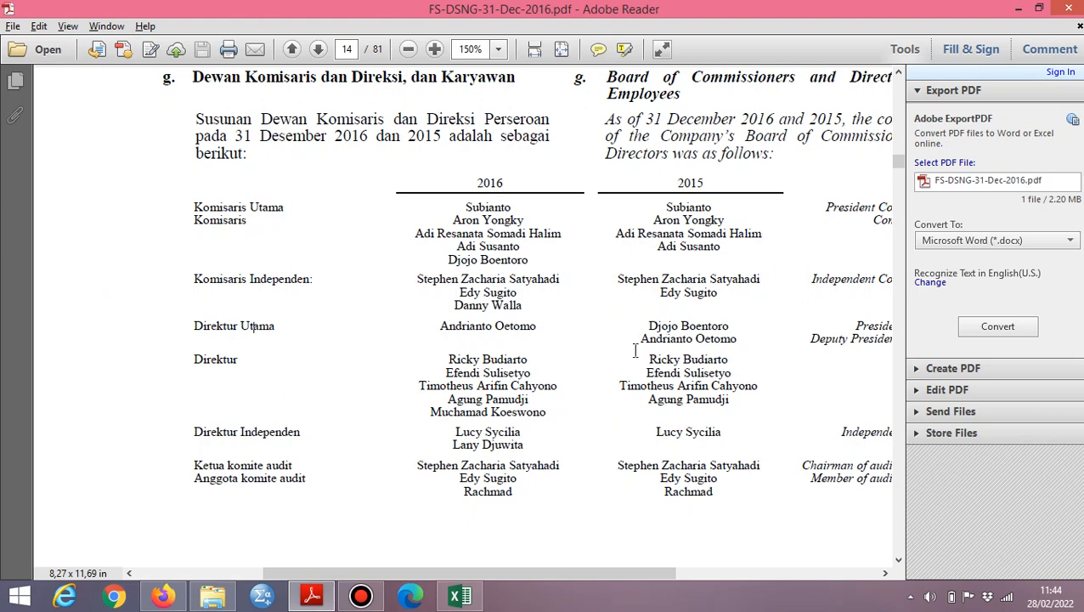
pyautogui.hotkey('alt', 'Tab')
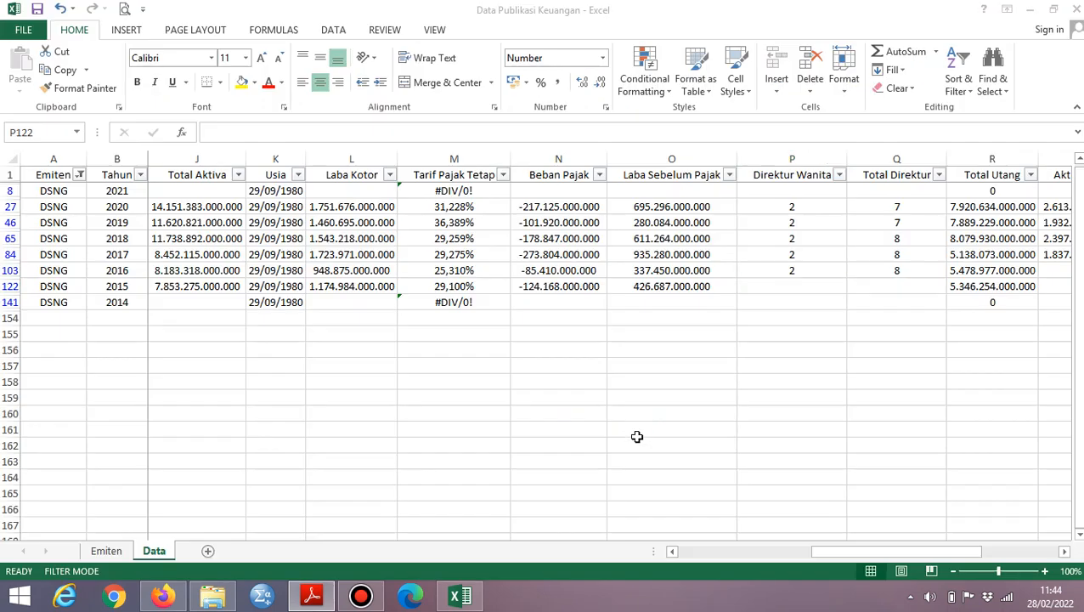
pyautogui.write('1')
pyautogui.hotkey('ctrl', 'Return')
# Step: Count the 2015 directors in the report's board list and enter 7 as DSNG's 2015 Total Direktur
pyautogui.hotkey('alt', 'Tab')
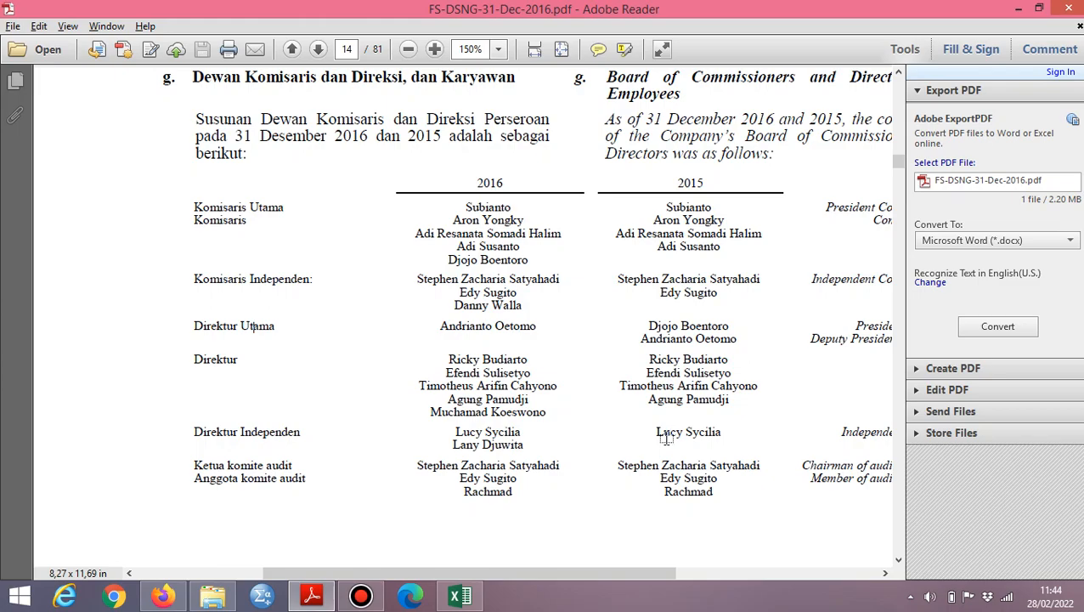
pyautogui.hotkey('alt', 'Tab')
pyautogui.press('Right')
pyautogui.write('7')
pyautogui.press('Right')
# Step: Check DSNG's calculated 2016 and 2015 Total Utang against the total liabilities in the report's statement of financial position
pyautogui.press('Up')
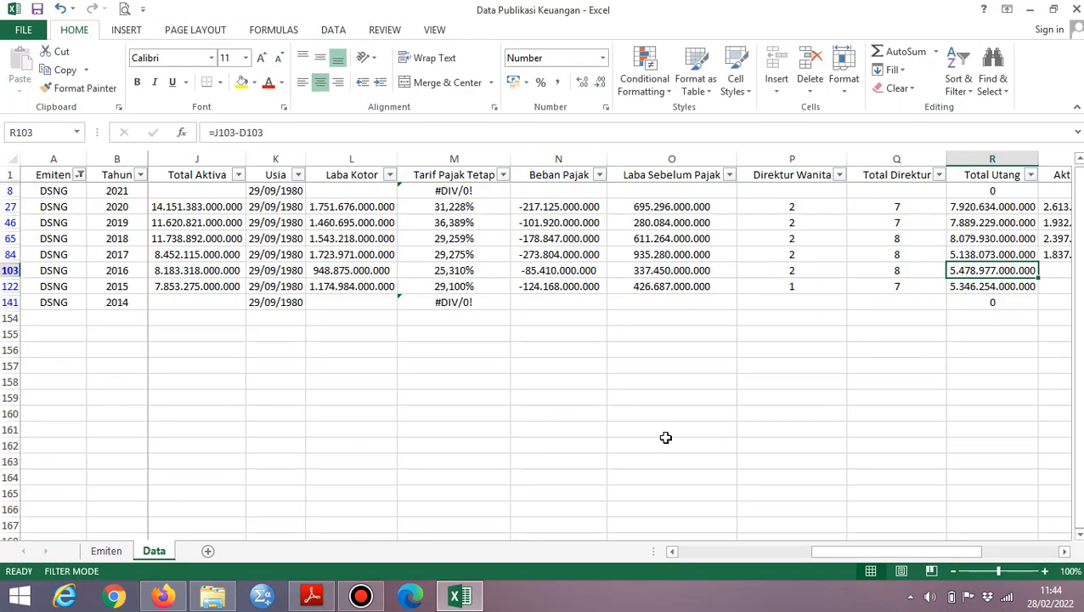
pyautogui.press('Right')
pyautogui.hotkey('alt', 'Tab')
pyautogui.scroll(20, 666, 438)
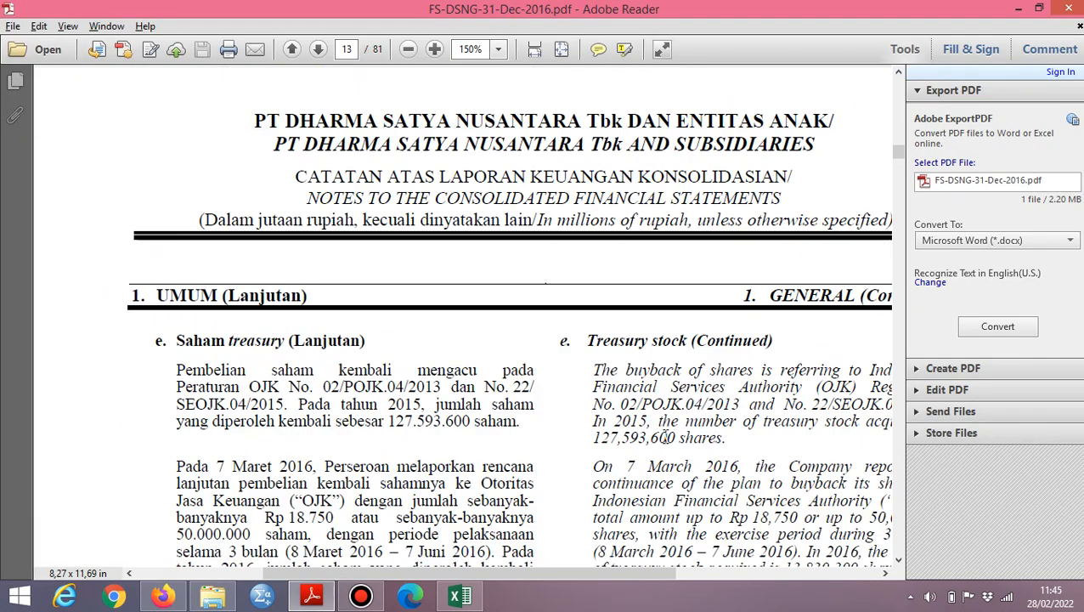
pyautogui.scroll(20, 666, 436)
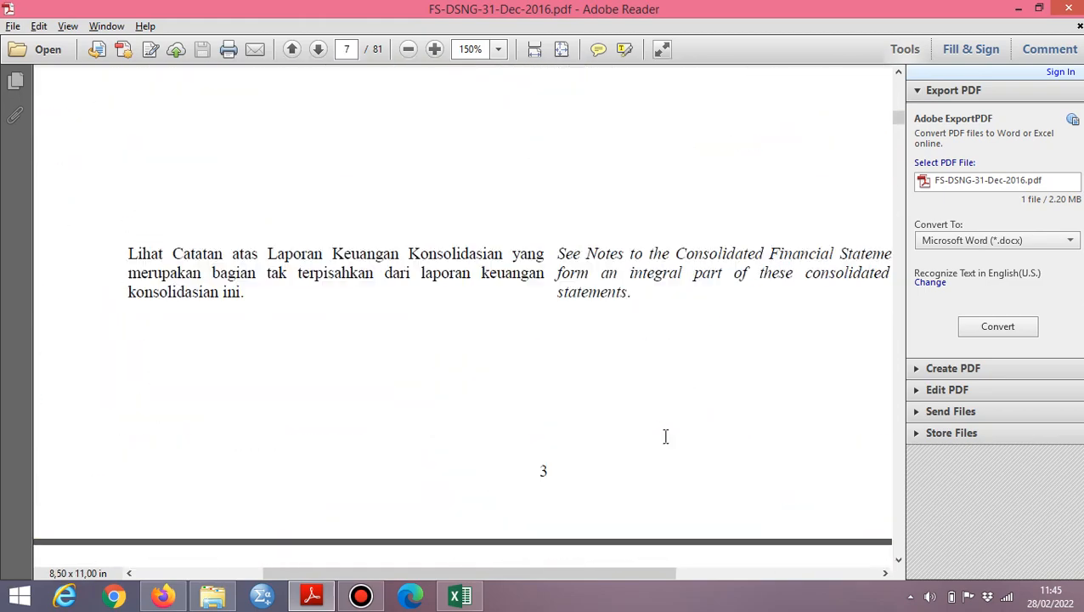
pyautogui.scroll(10, 666, 442)
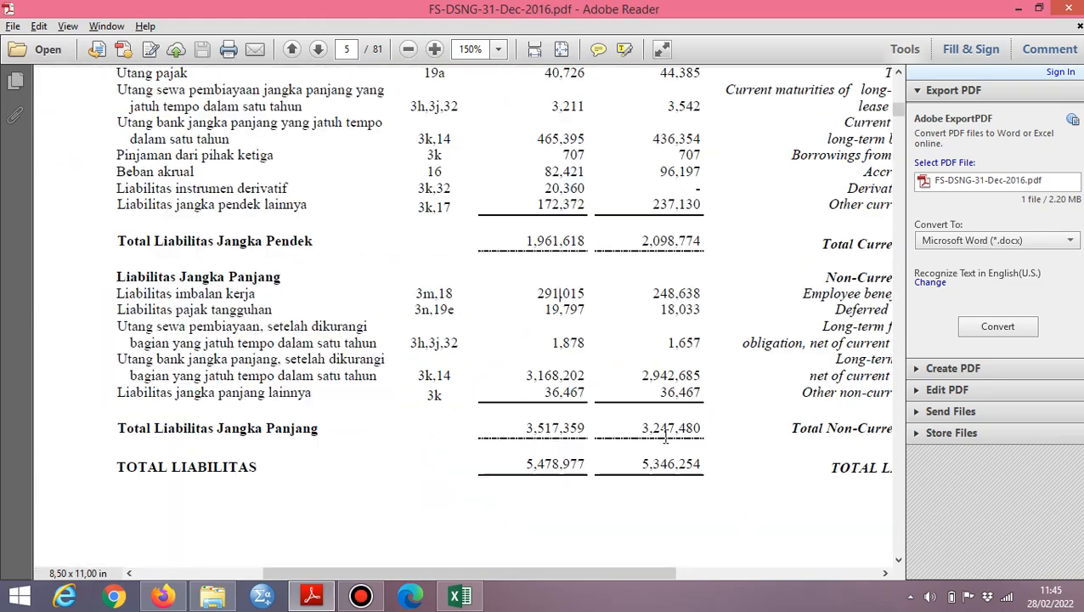
pyautogui.hotkey('alt', 'Tab')
pyautogui.press('Left')
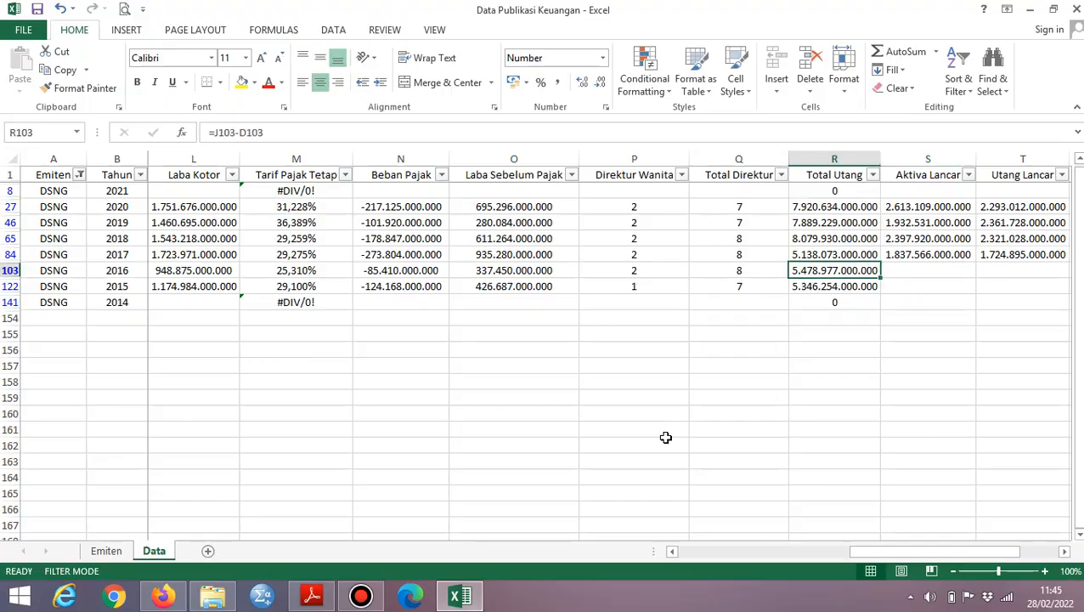
pyautogui.hotkey('alt', 'Tab')
pyautogui.hotkey('alt', 'Tab')
pyautogui.press('Down')
# Step: Enter 1.753.048.000.000 as DSNG's 2016 Aktiva Lancar, taken from Total Aset Lancar in the report
pyautogui.press('Right')
pyautogui.press('Up')
pyautogui.hotkey('alt', 'Tab')
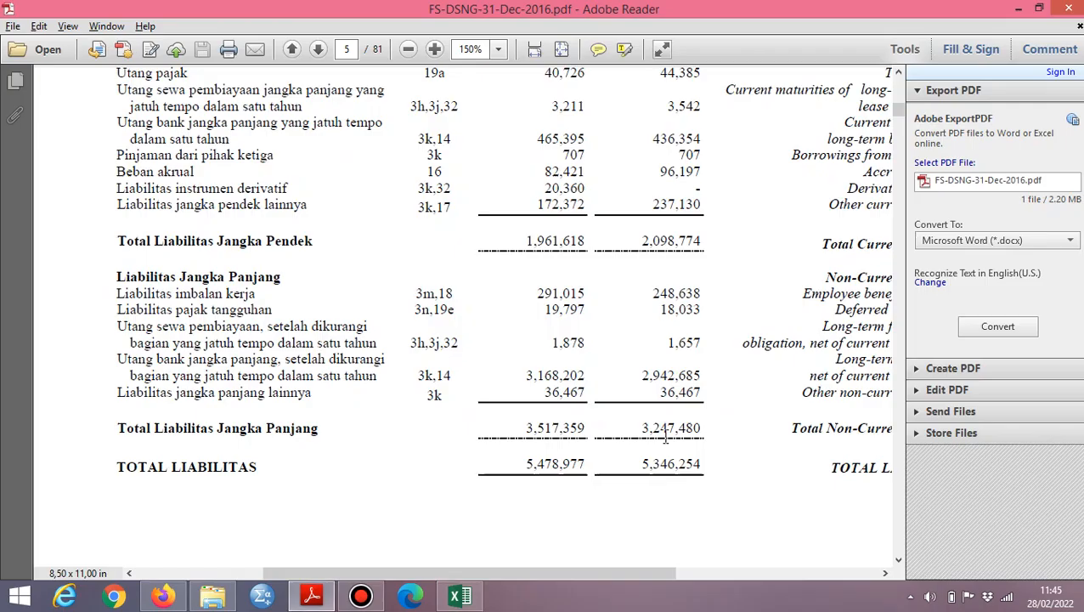
pyautogui.scroll(10, 666, 437)
pyautogui.hotkey('alt', 'Tab')
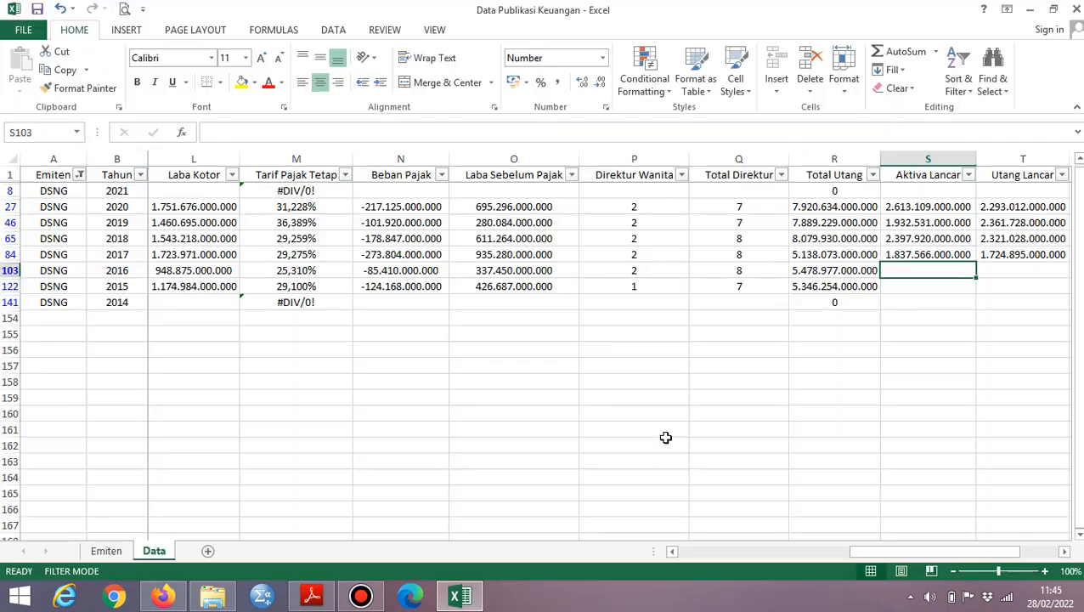
pyautogui.write('175')
pyautogui.hotkey('alt', 'Tab')
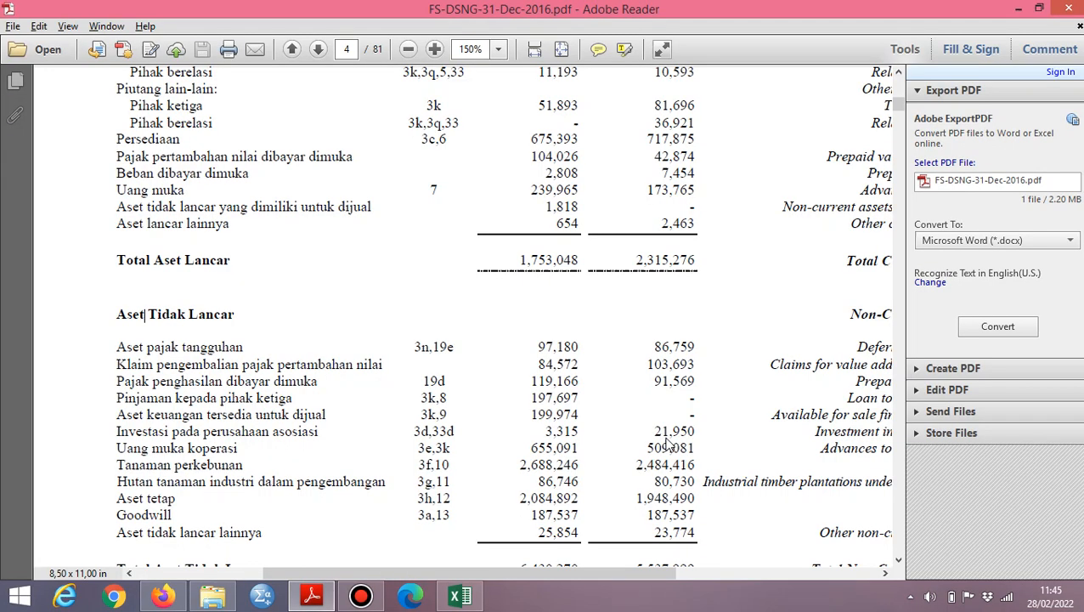
pyautogui.hotkey('alt', 'Tab')
pyautogui.write('30480')
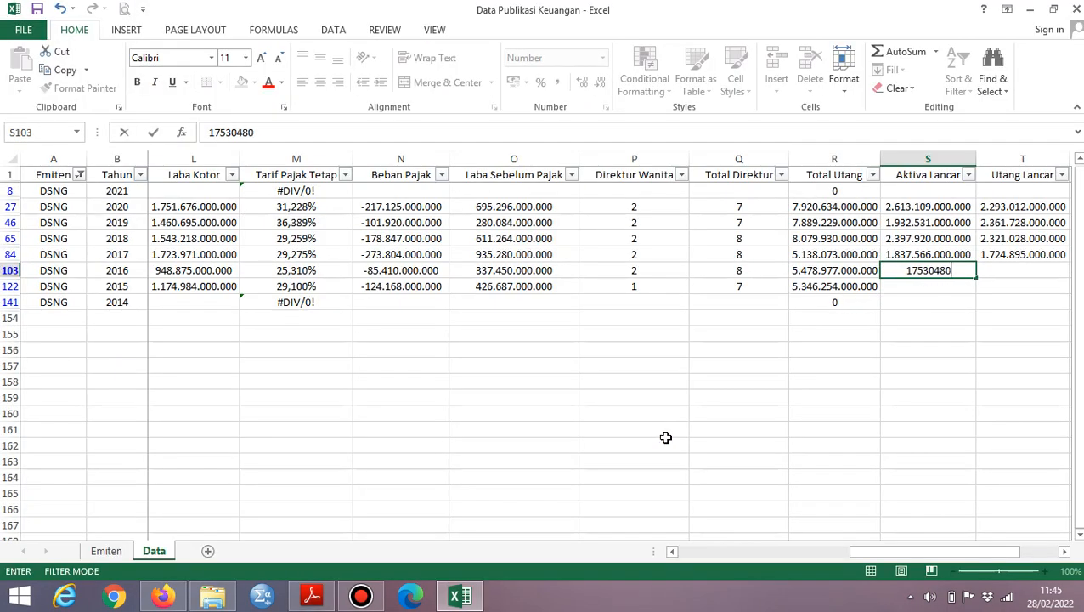
pyautogui.write('00000')
pyautogui.press('Return')
# Step: Enter 2.315.276.000.000 as DSNG's 2015 Aktiva Lancar from the report's 2015 Total Aset Lancar
pyautogui.hotkey('alt', 'Tab')
pyautogui.hotkey('alt', 'Tab')
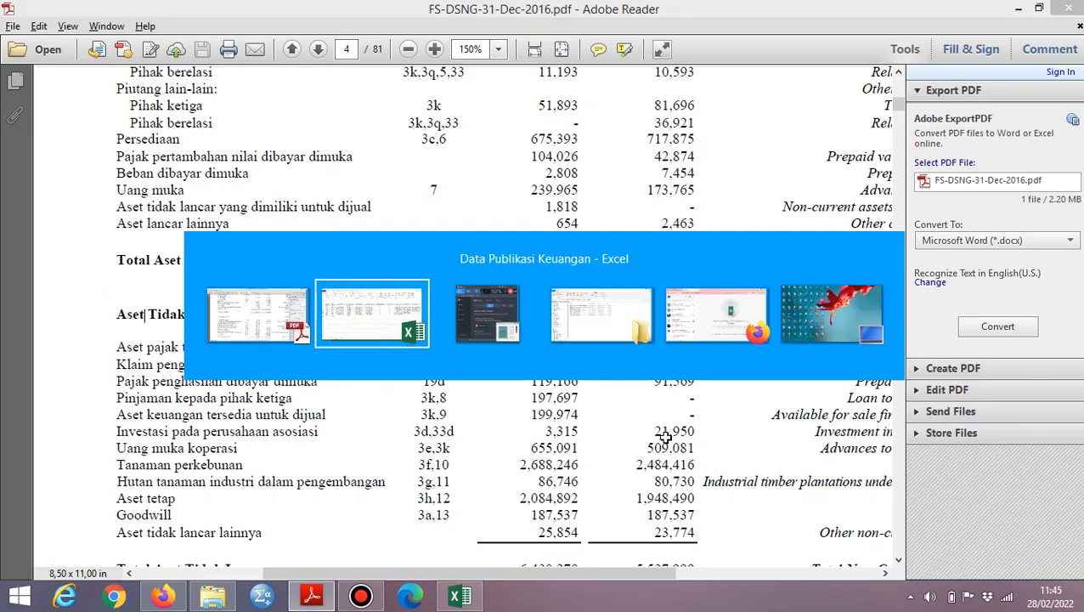
pyautogui.write('2020')
pyautogui.hotkey('alt', 'Tab')
pyautogui.hotkey('alt', 'Tab')
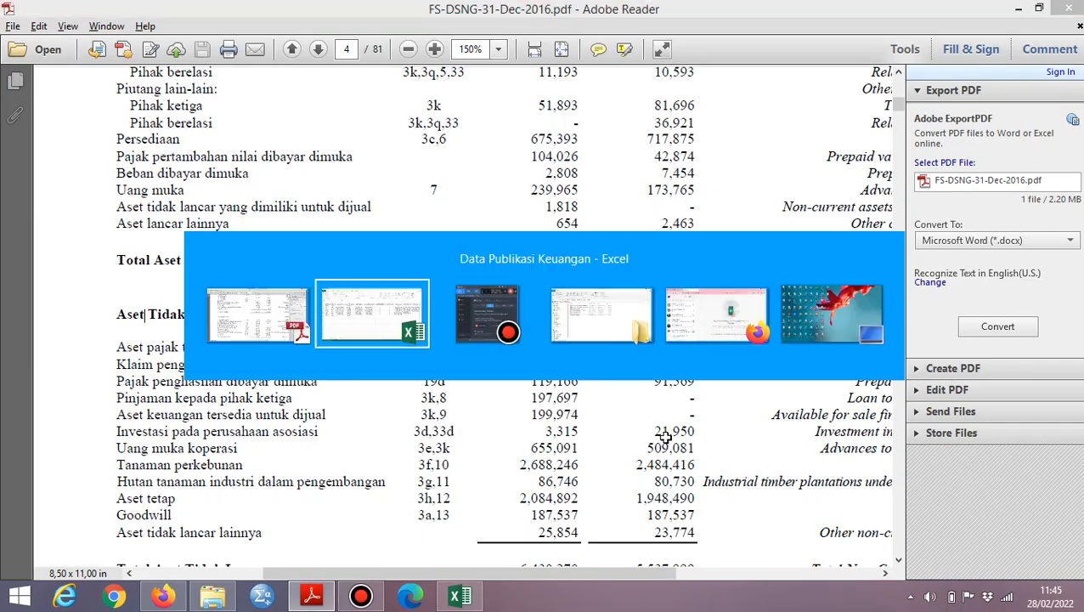
pyautogui.write('2760000')
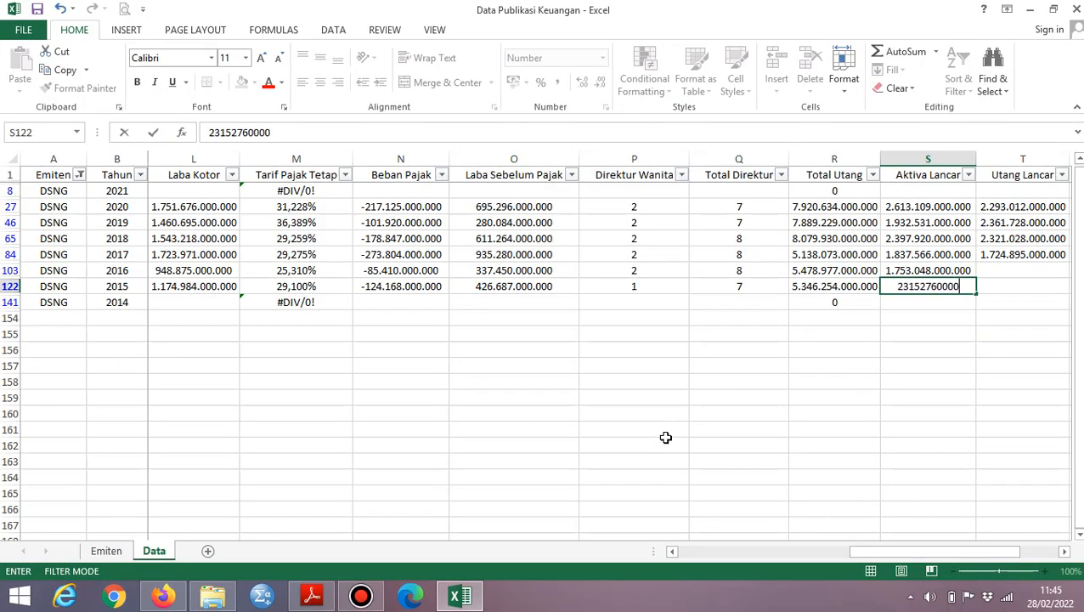
pyautogui.write('00')
# Step: Enter 1.961.618.000.000 as DSNG's 2016 Utang Lancar, taken from Total Liabilitas Jangka Pendek in the report
pyautogui.press('Up')
pyautogui.press('Right')
pyautogui.hotkey('alt', 'Tab')
pyautogui.scroll(-5, 666, 439)
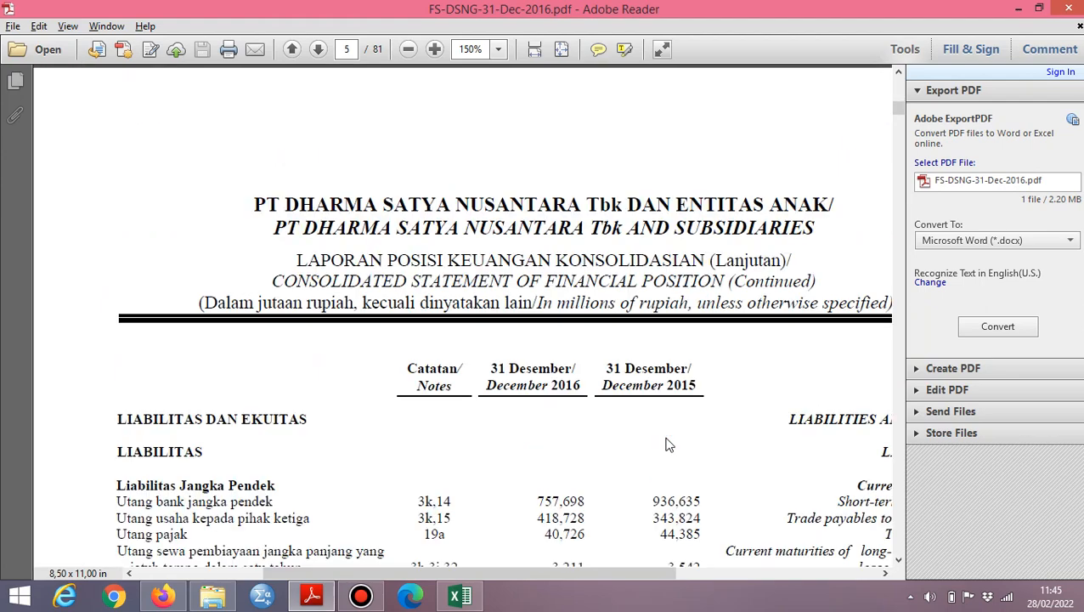
pyautogui.scroll(-10, 668, 443)
pyautogui.hotkey('alt', 'Tab')
pyautogui.write('1961')
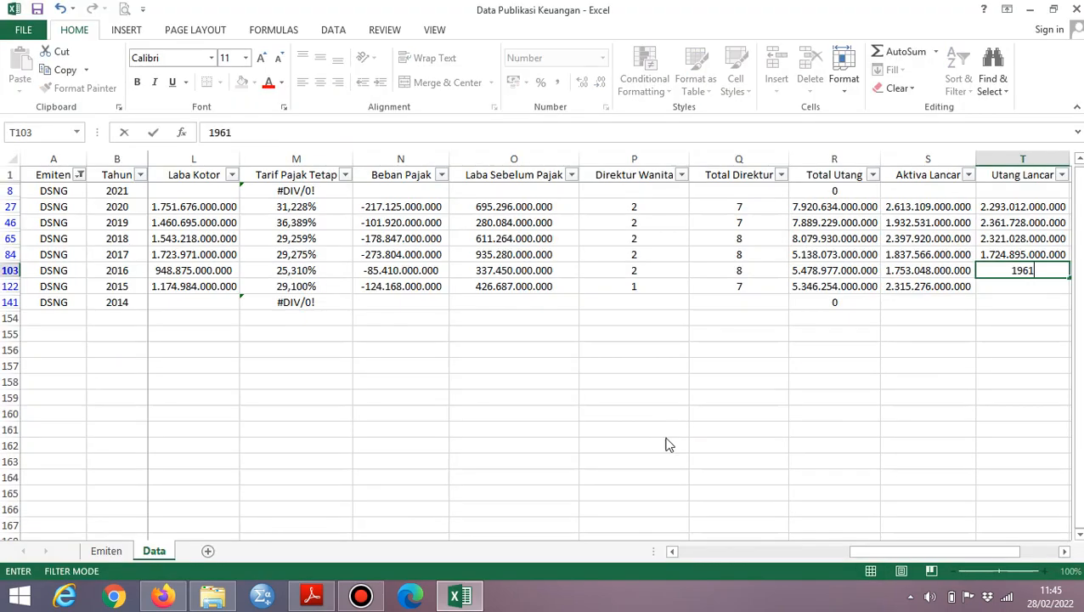
pyautogui.hotkey('alt', 'Tab')
pyautogui.hotkey('alt', 'Tab')
pyautogui.write('61800000')
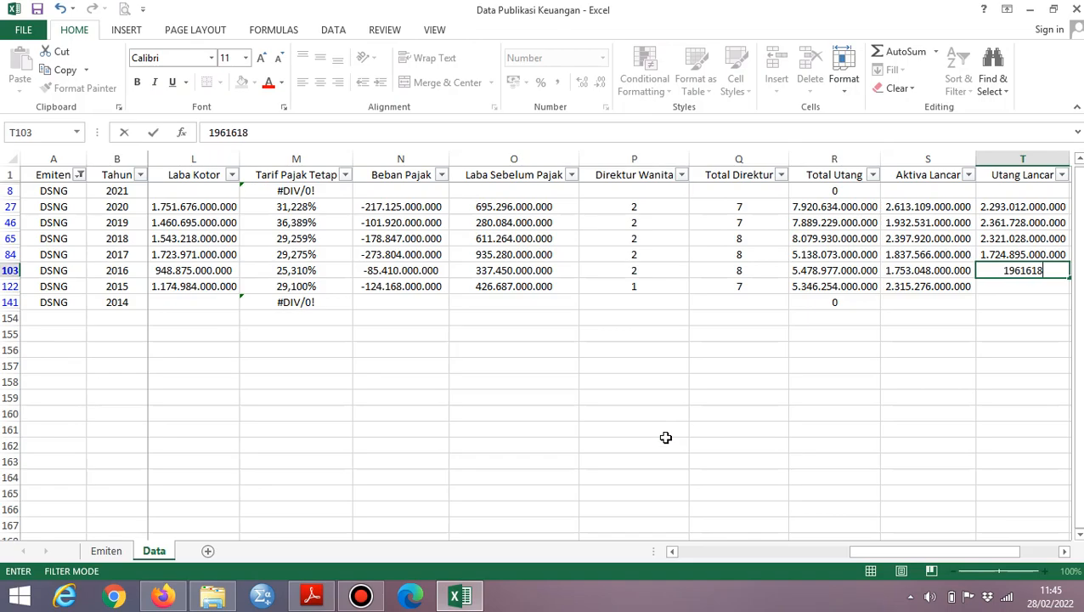
pyautogui.press('Return')
# Step: Enter 2.098.774.000.000 as DSNG's 2015 Utang Lancar from the report's 2015 Total Liabilitas Jangka Pendek
pyautogui.hotkey('alt', 'Tab')
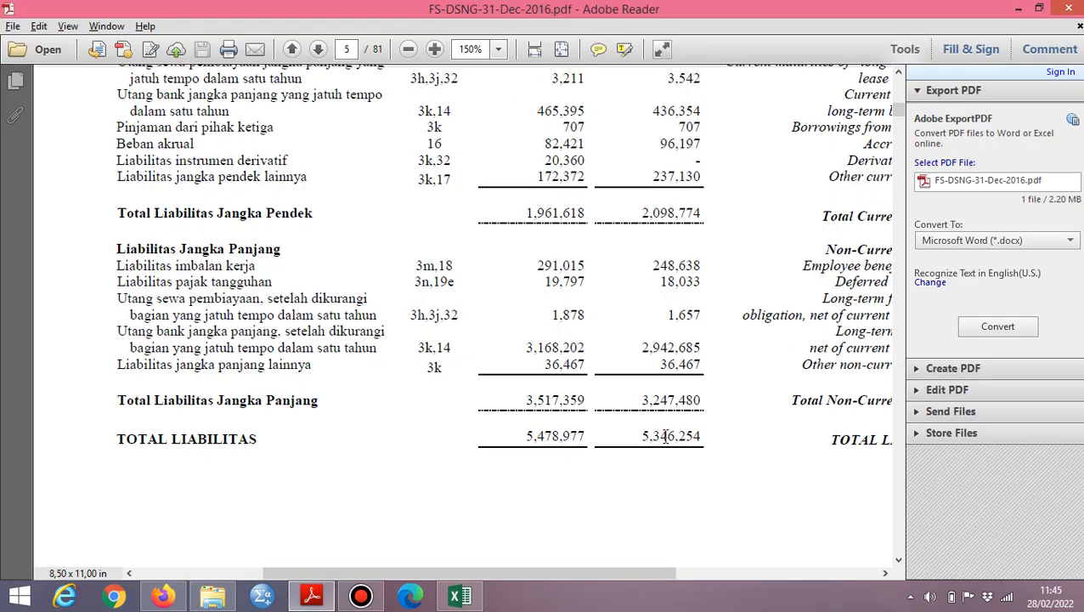
pyautogui.hotkey('alt', 'Tab')
pyautogui.write('2098')
pyautogui.hotkey('alt', 'Tab')
pyautogui.hotkey('alt', 'Tab')
pyautogui.write('774000000')
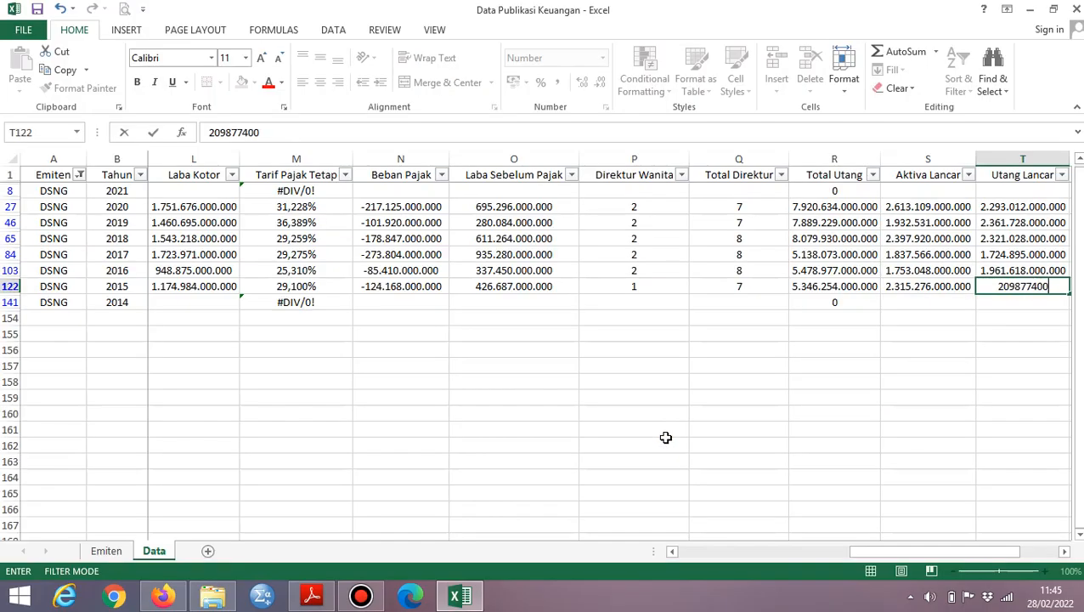
pyautogui.press('Tab')
pyautogui.press('Tab')
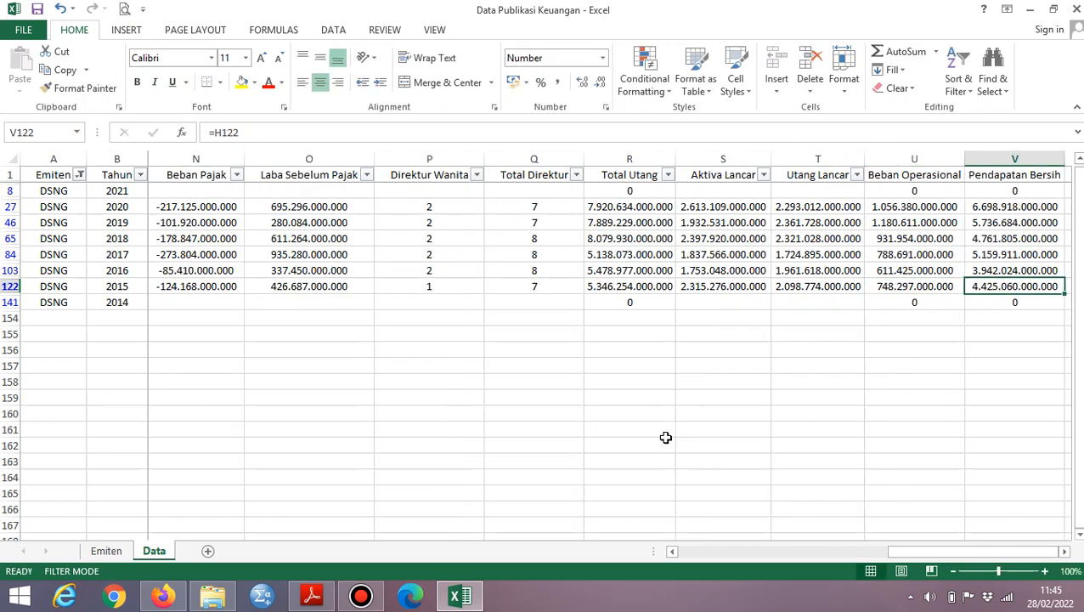
pyautogui.click(378, 592)
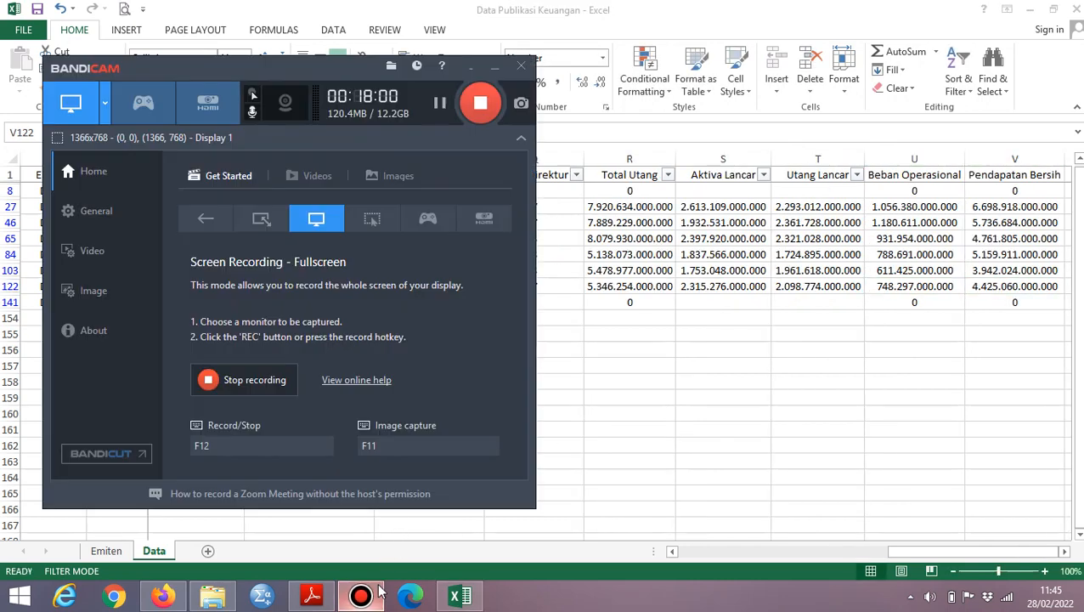